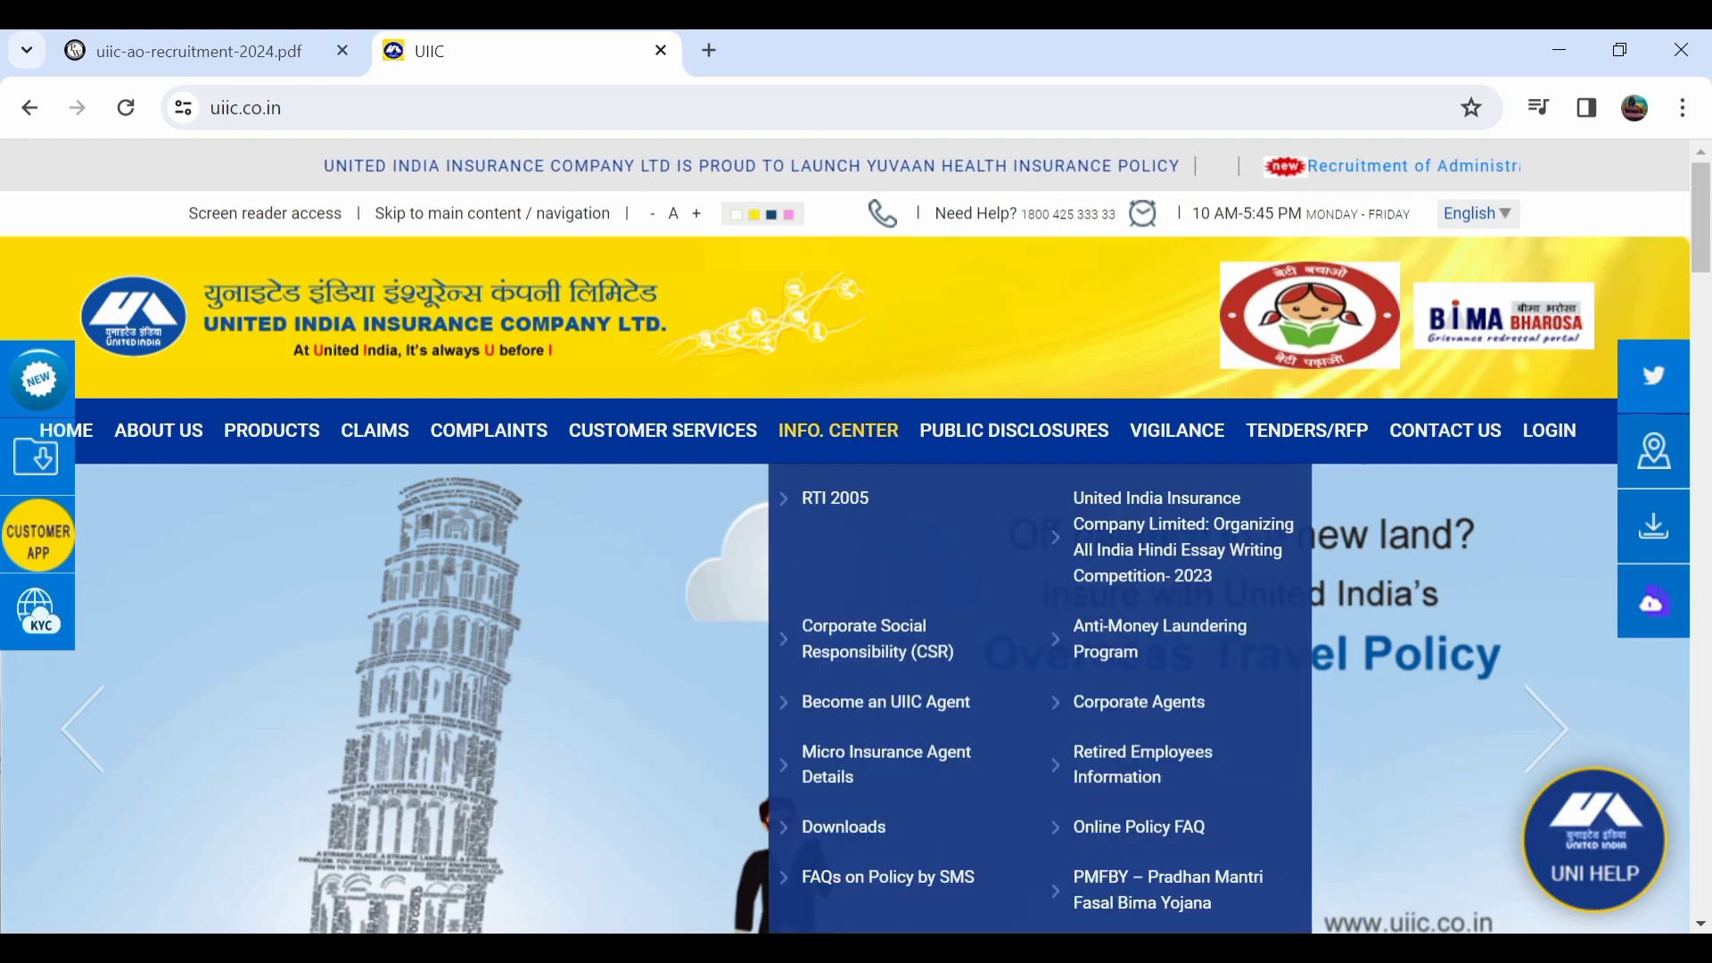
Switch from the United India Insurance homepage to the uiic-ao-recruitment-2024.pdf notice.
{"action": "scroll", "coordinate": [856, 535], "scroll_direction": "down", "scroll_amount": 4}
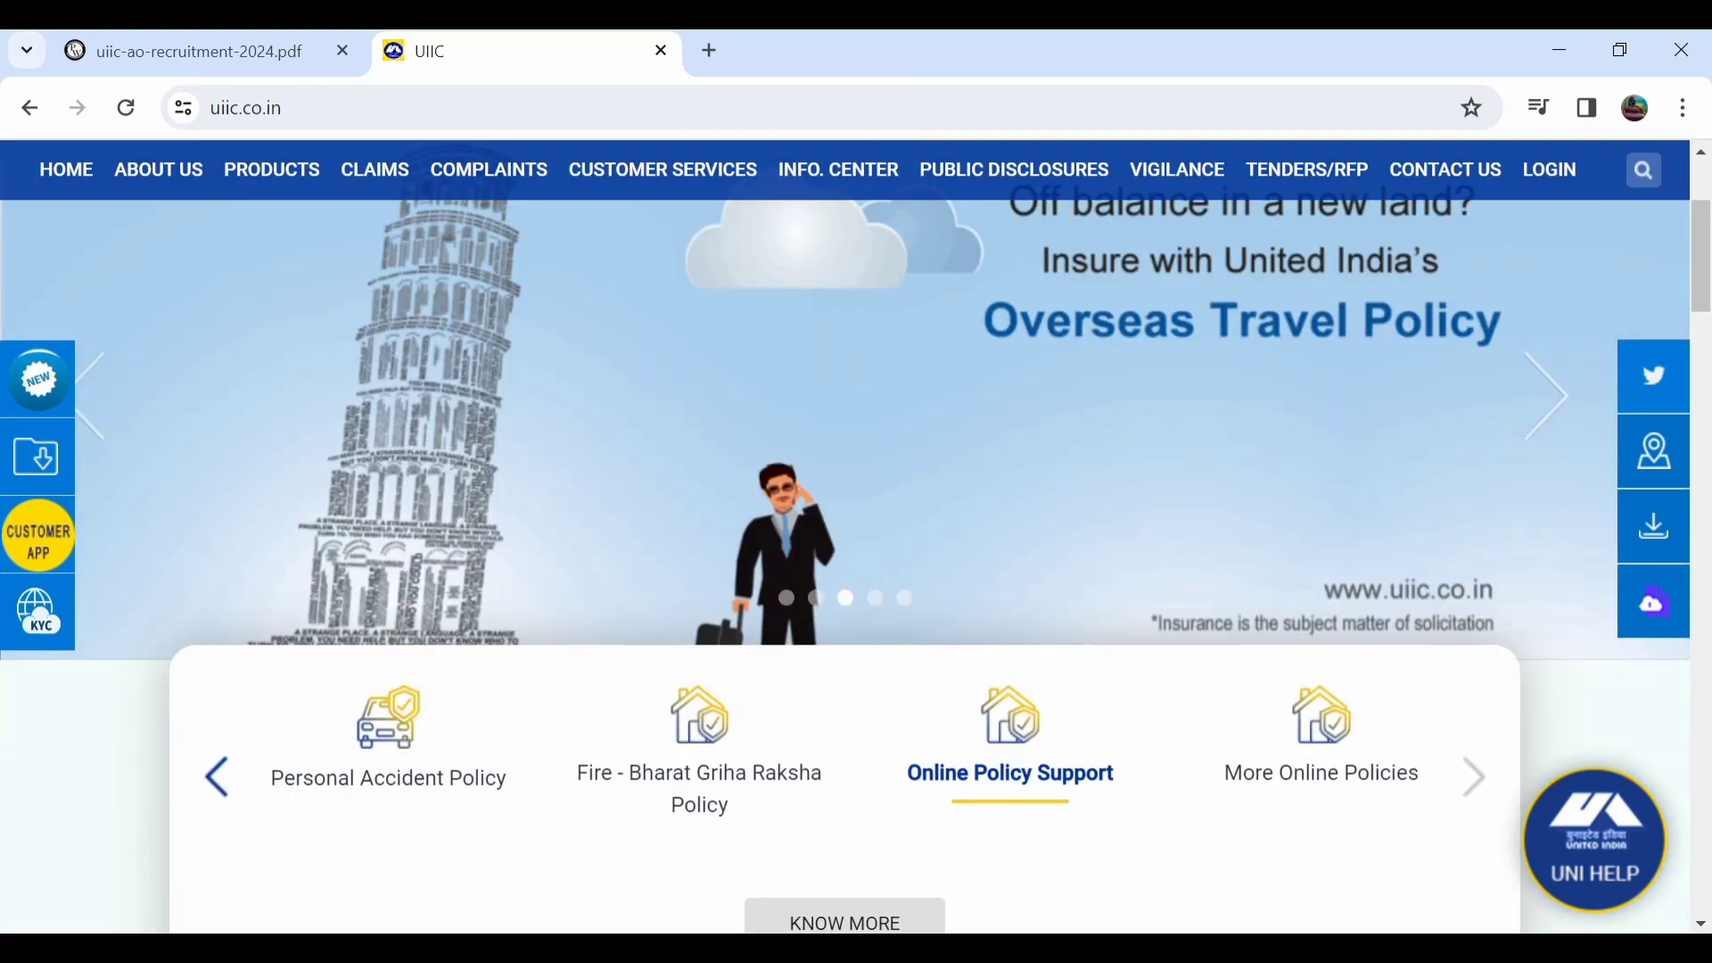
{"action": "scroll", "coordinate": [856, 535], "scroll_direction": "up", "scroll_amount": 4}
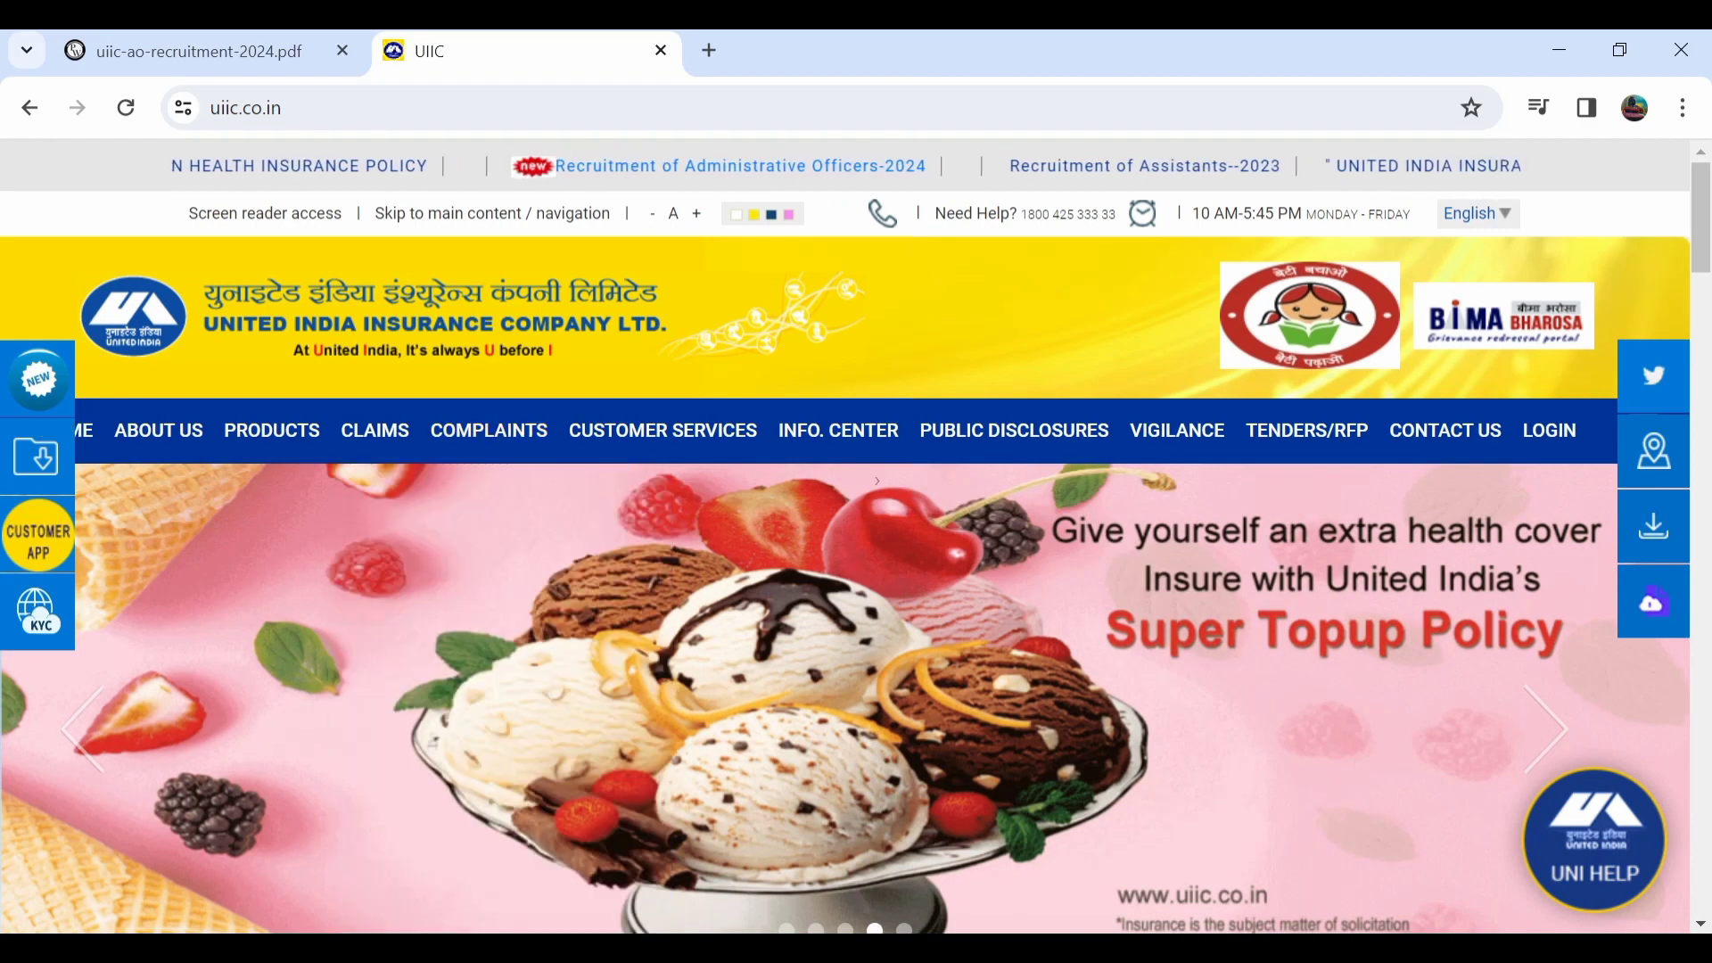
{"action": "left_click", "coordinate": [196, 51]}
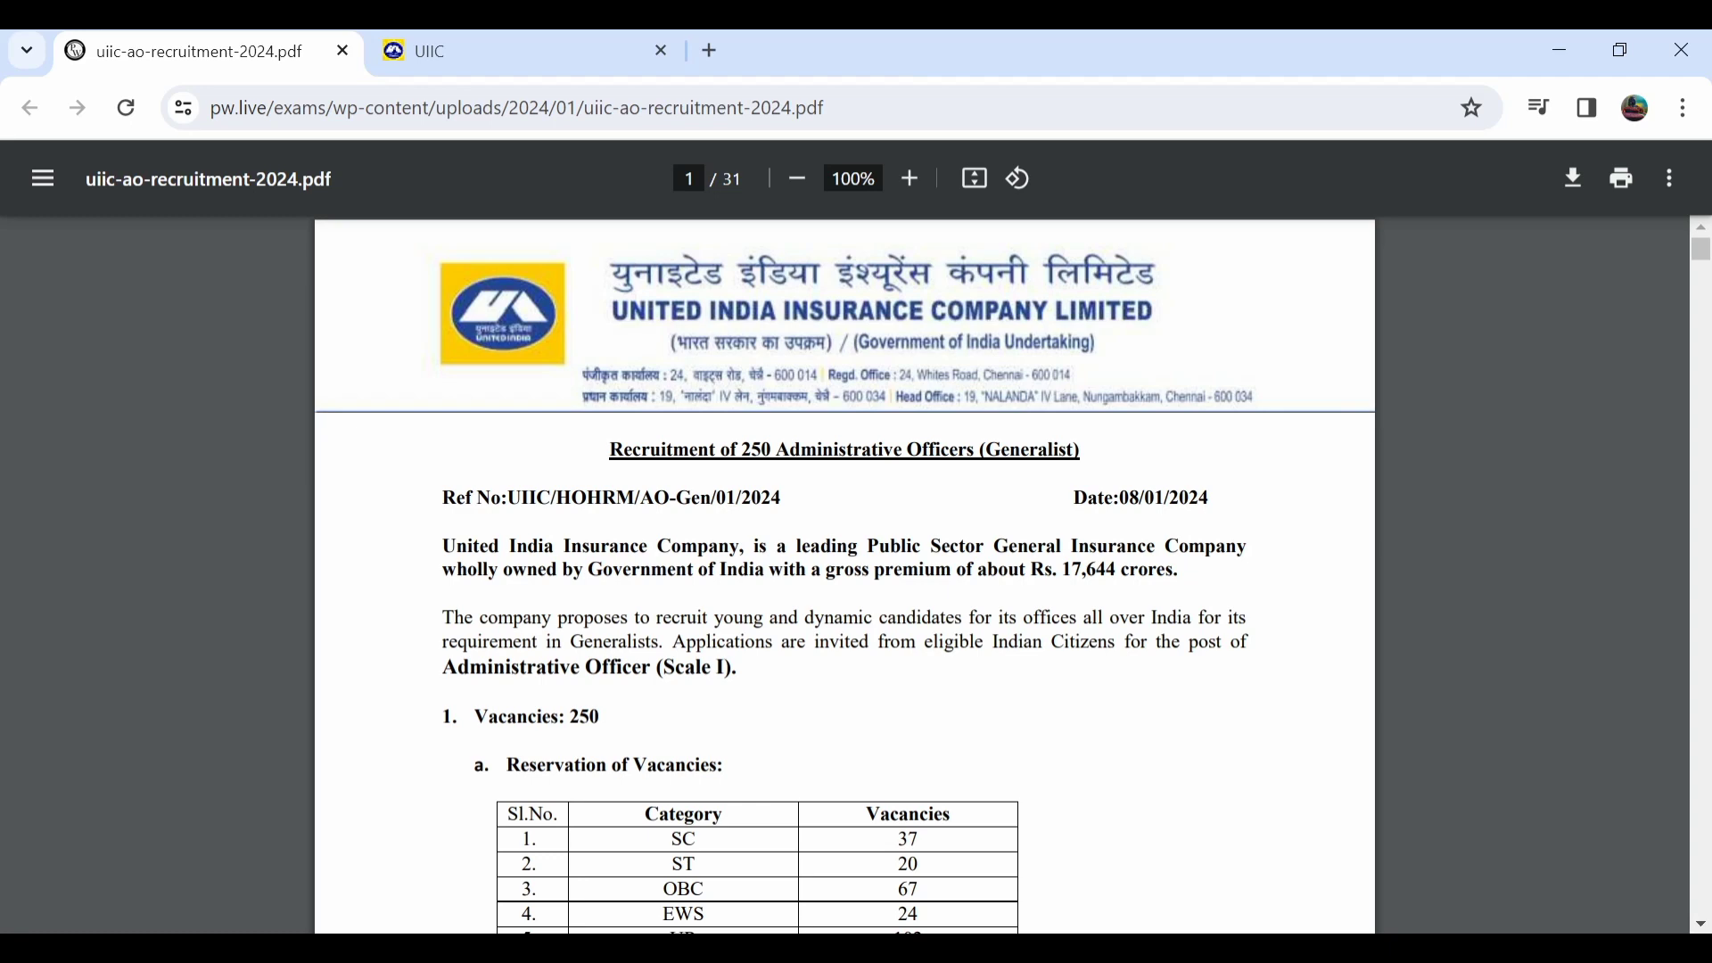
Scroll through the notice's vacancy table, eligibility, age limit and age-relaxation rules.
{"action": "scroll", "coordinate": [844, 574], "scroll_direction": "down", "scroll_amount": 2}
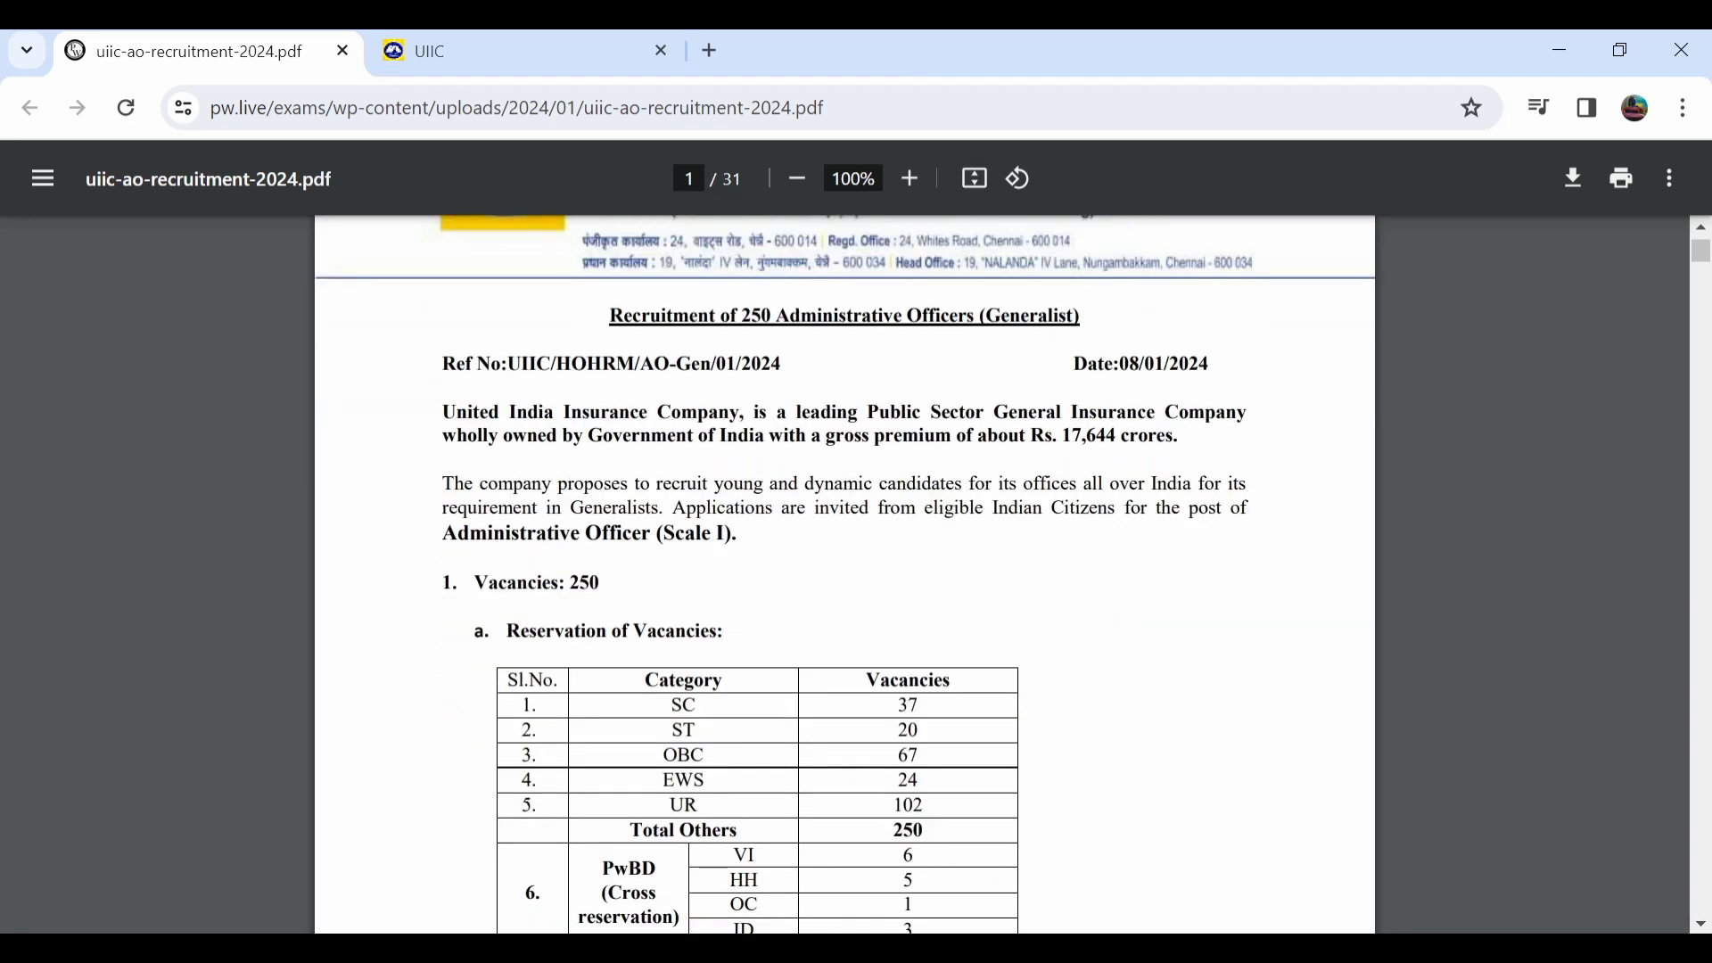
{"action": "scroll", "coordinate": [845, 575], "scroll_direction": "down", "scroll_amount": 3}
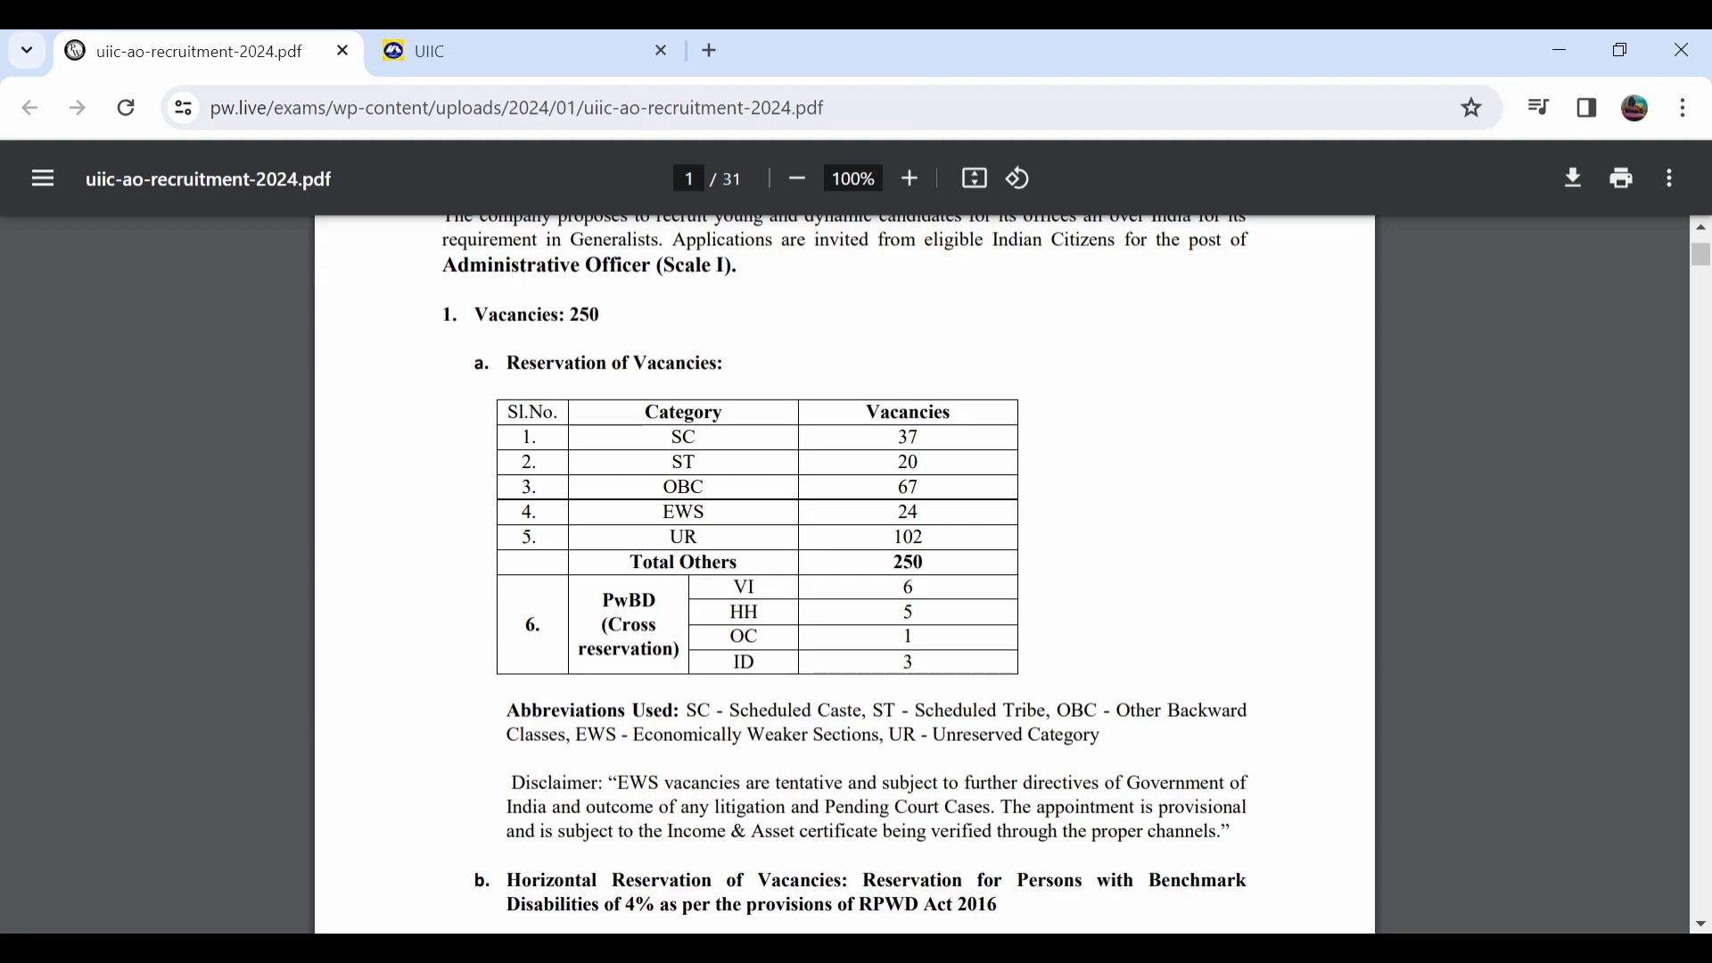
{"action": "scroll", "coordinate": [844, 574], "scroll_direction": "down", "scroll_amount": 1}
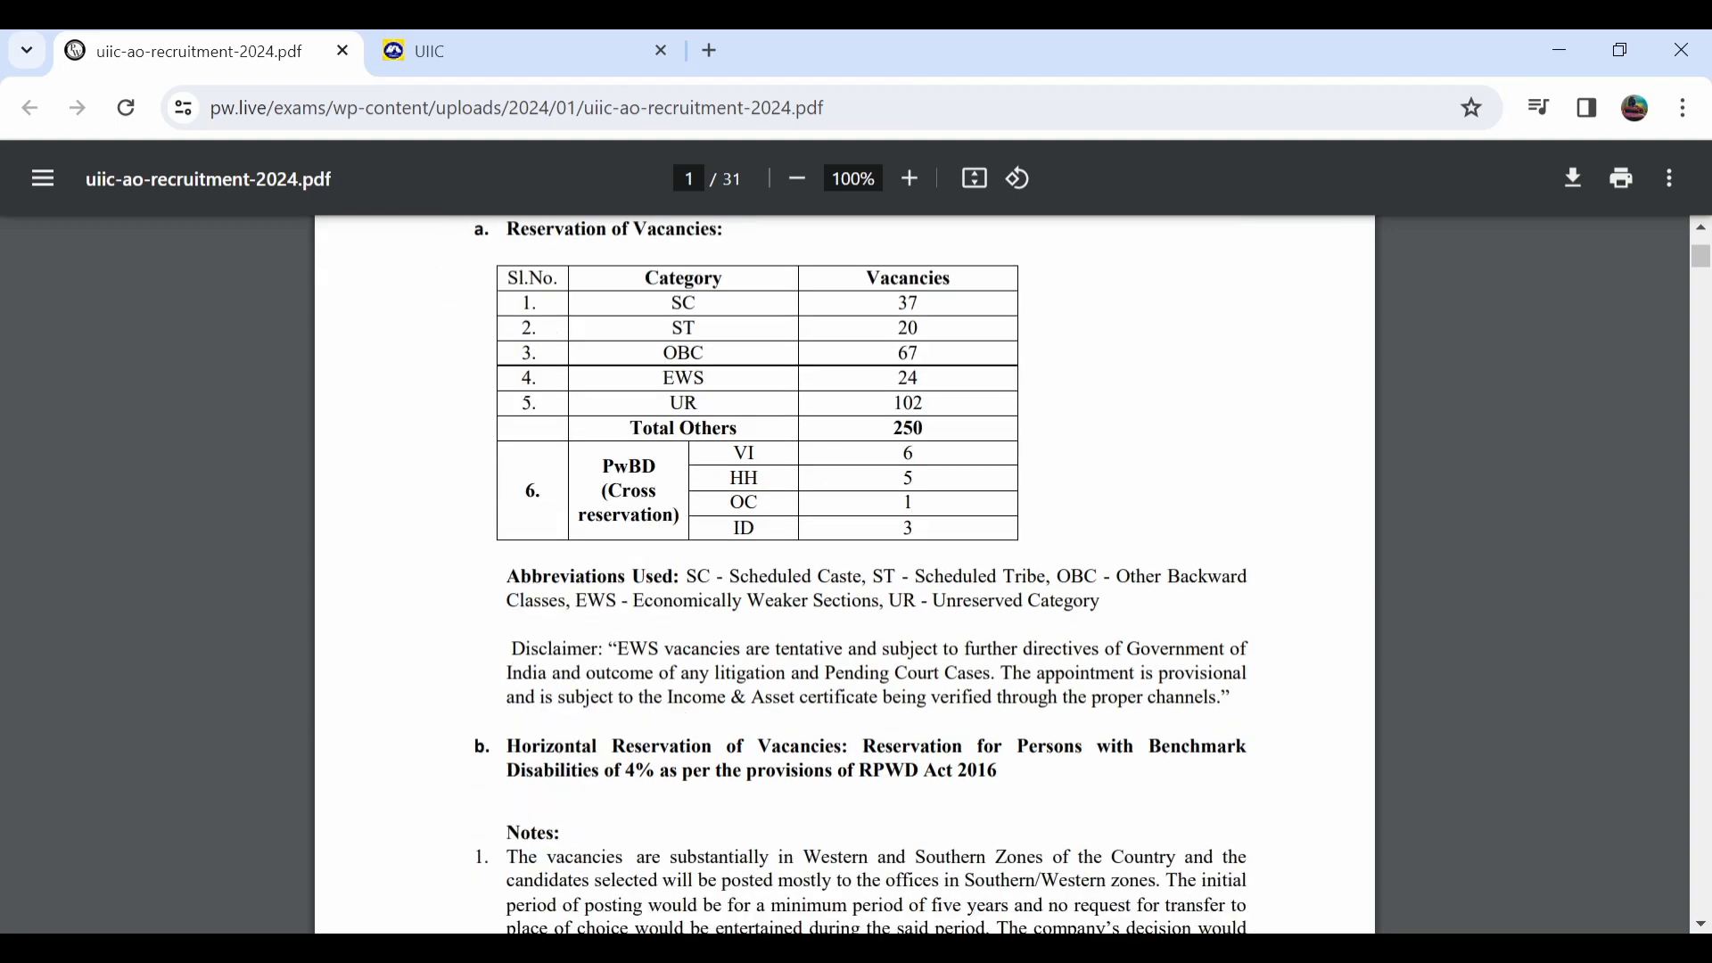
{"action": "scroll", "coordinate": [844, 574], "scroll_direction": "down", "scroll_amount": 7}
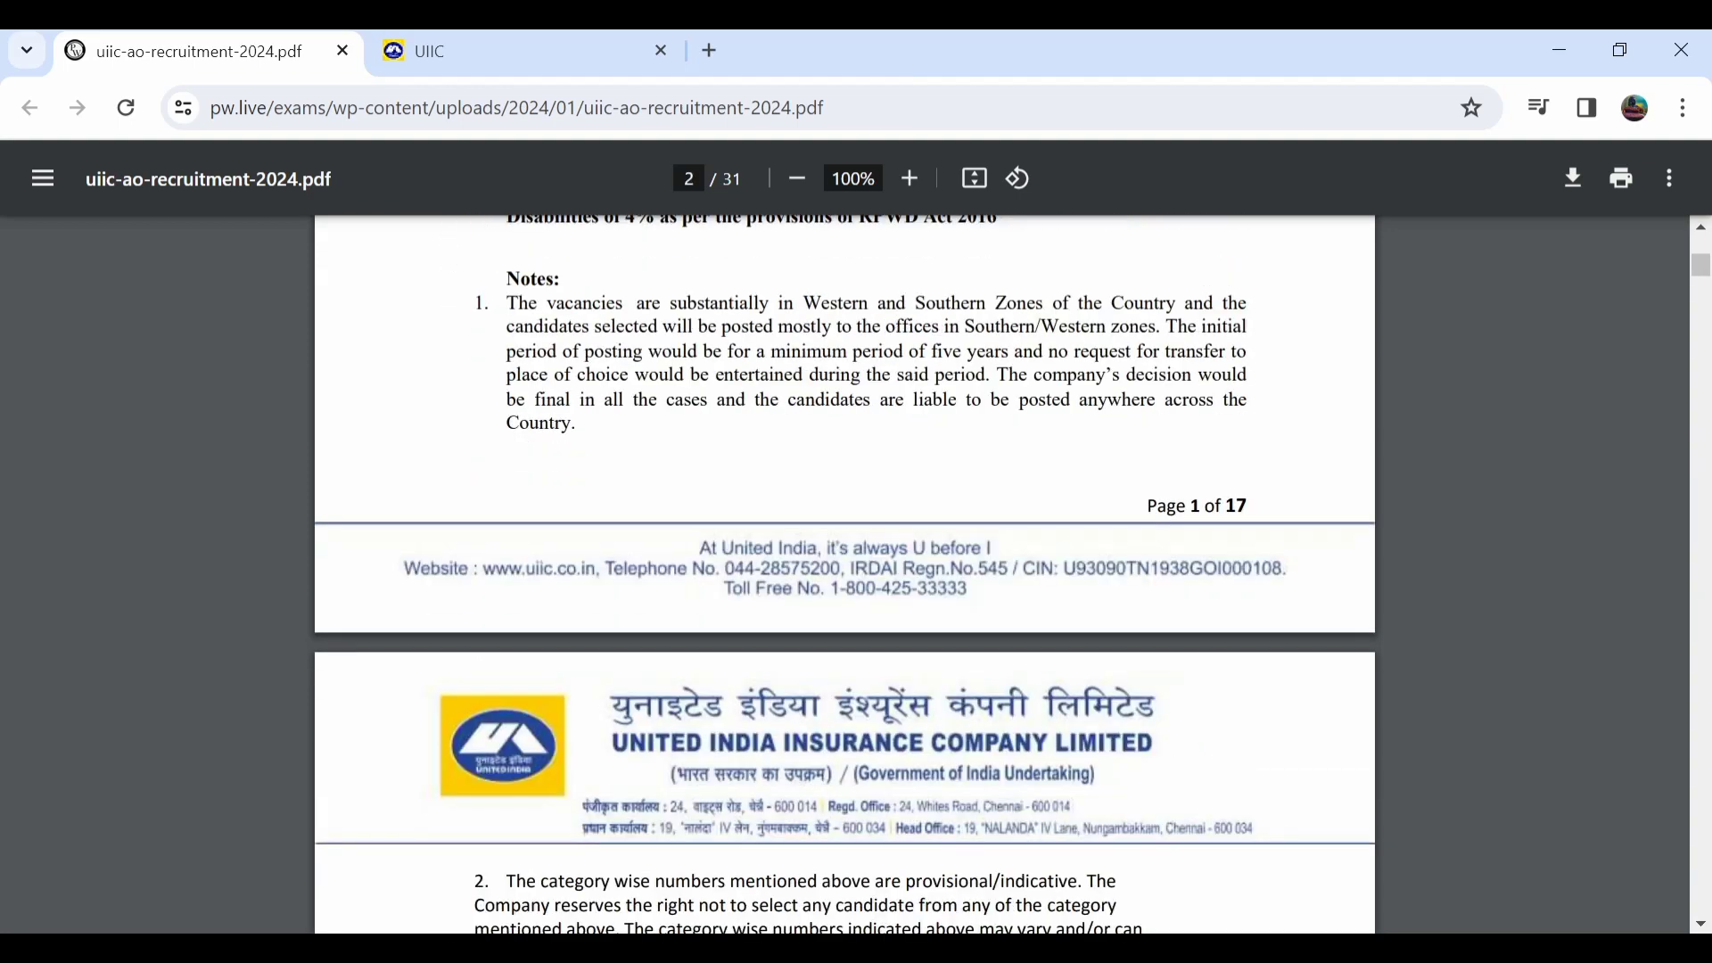
{"action": "scroll", "coordinate": [844, 574], "scroll_direction": "down", "scroll_amount": 3}
{"action": "scroll", "coordinate": [844, 574], "scroll_direction": "down", "scroll_amount": 1}
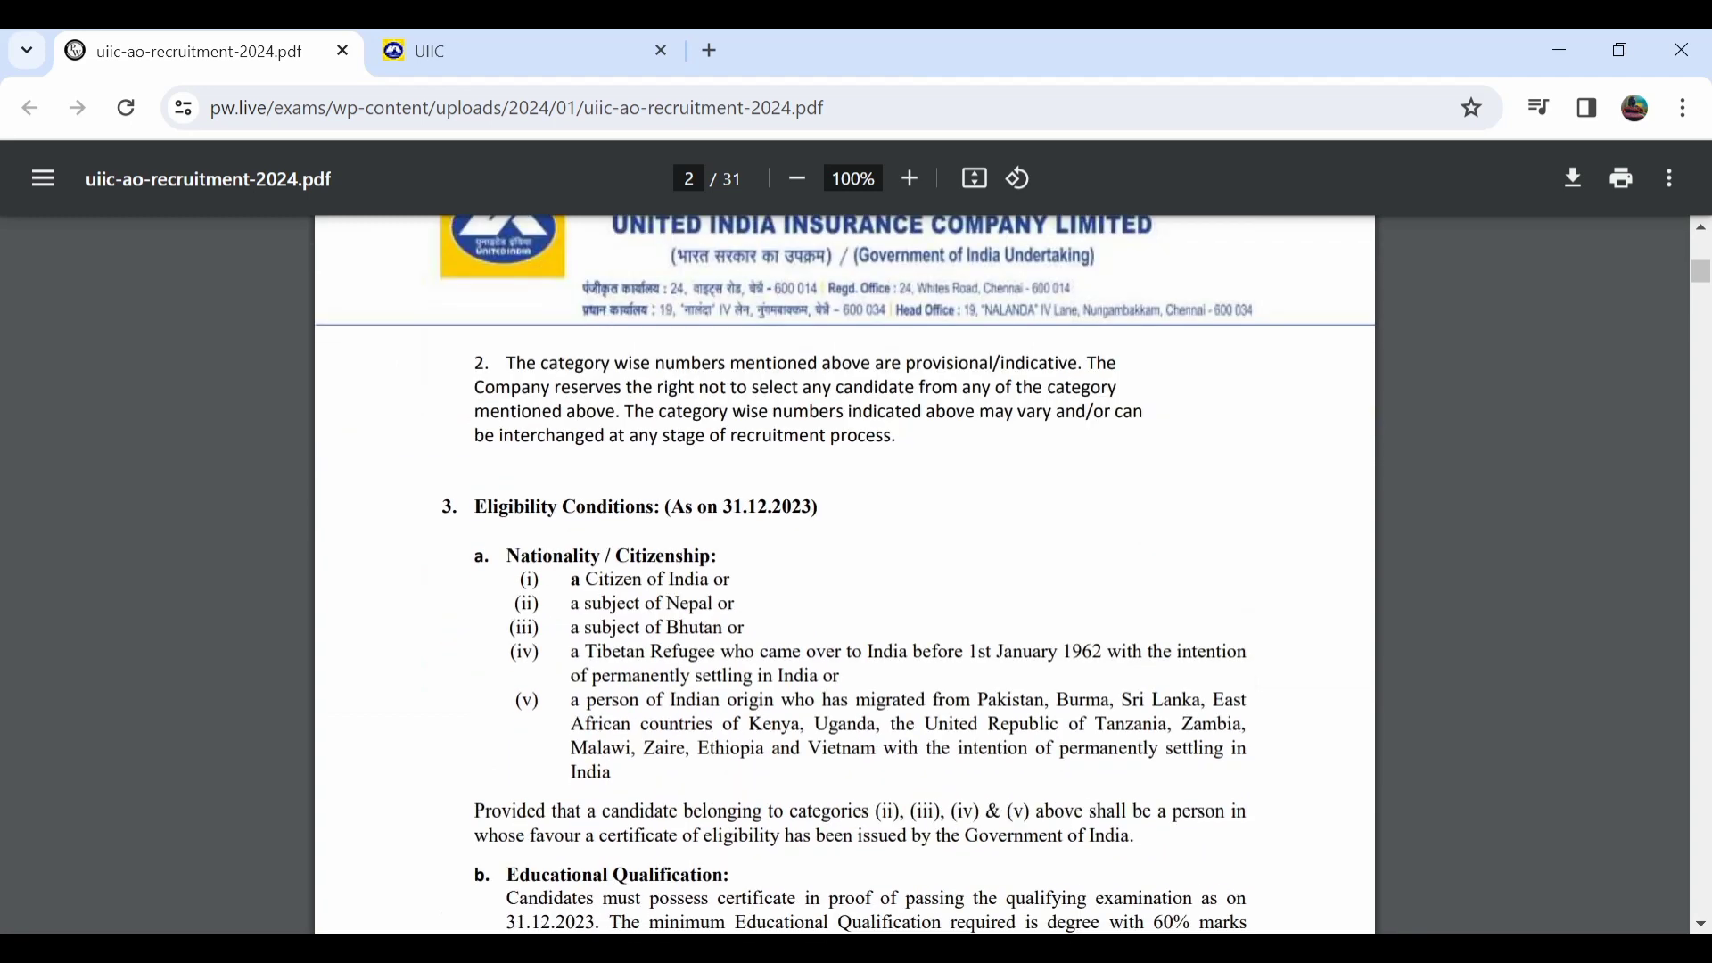
{"action": "scroll", "coordinate": [844, 574], "scroll_direction": "down", "scroll_amount": 3}
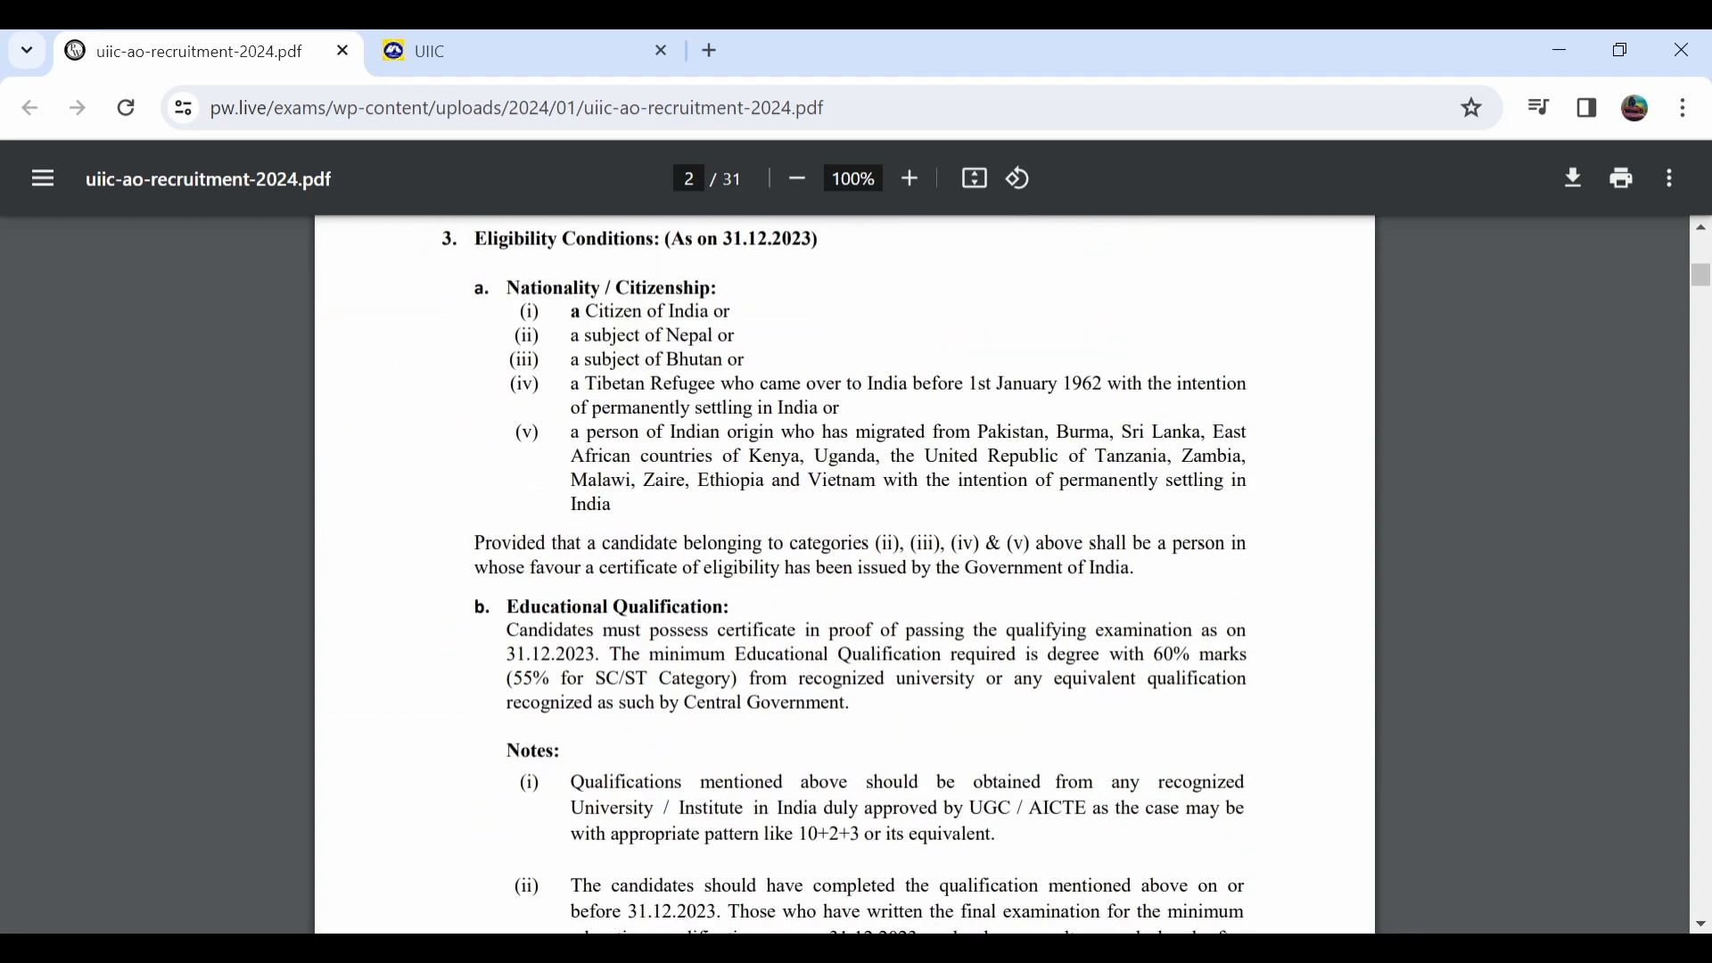
{"action": "scroll", "coordinate": [844, 574], "scroll_direction": "down", "scroll_amount": 1}
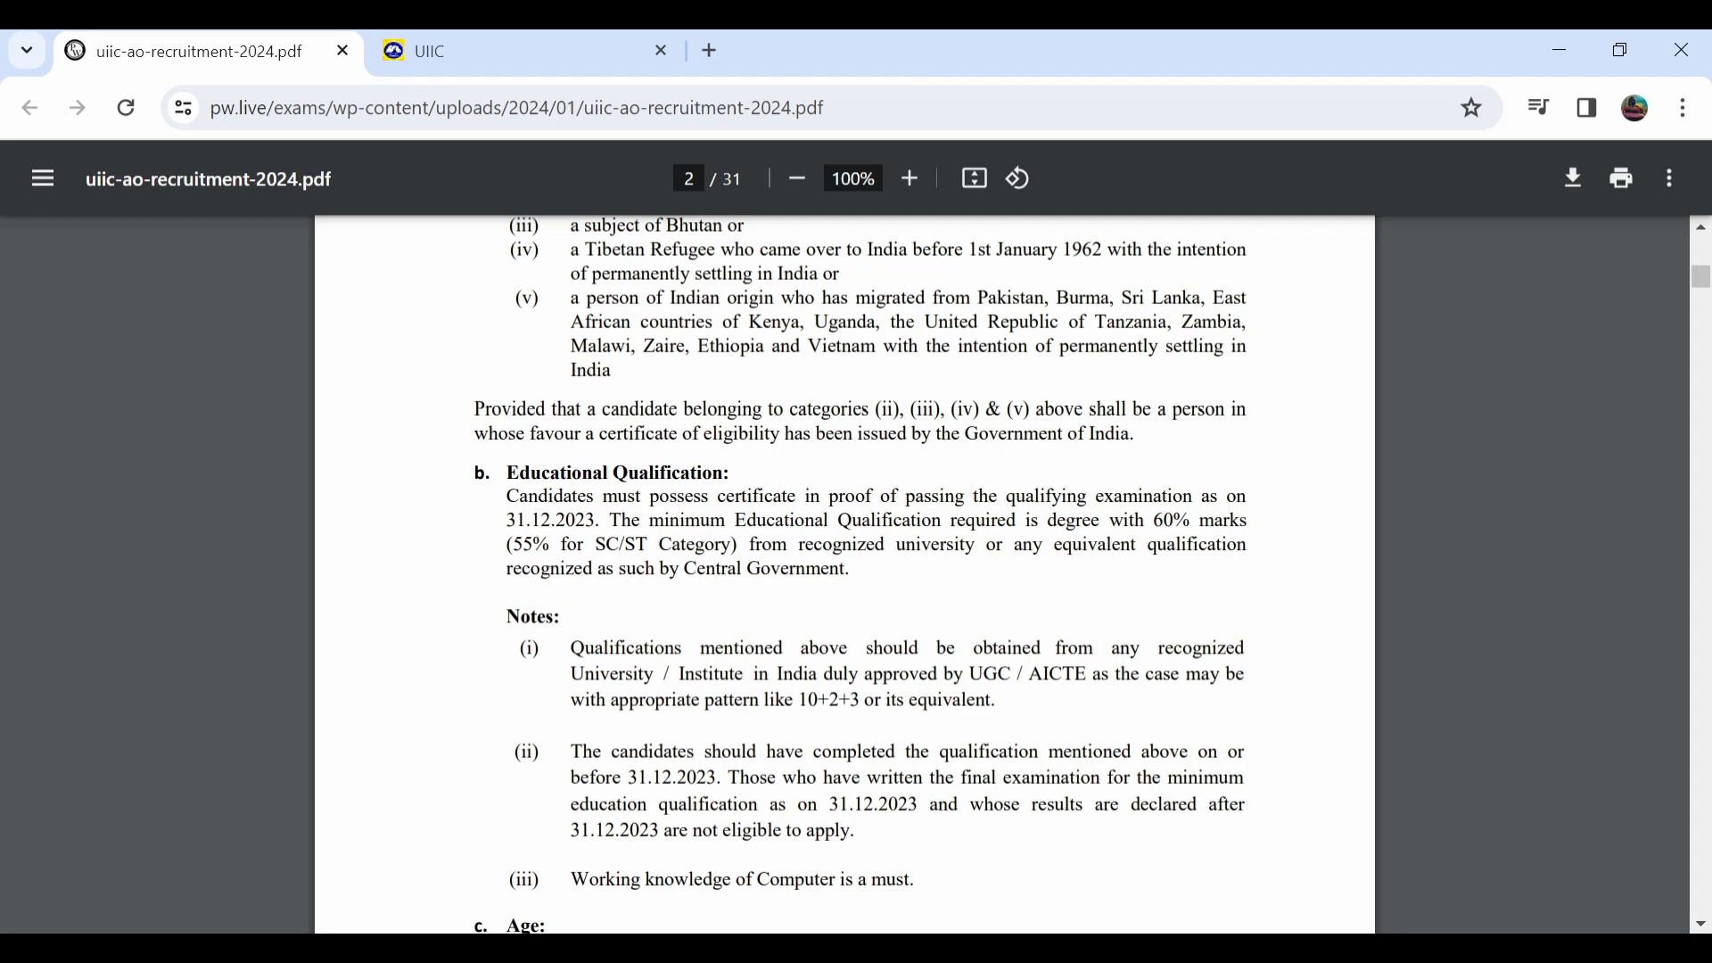
{"action": "scroll", "coordinate": [844, 574], "scroll_direction": "down", "scroll_amount": 3}
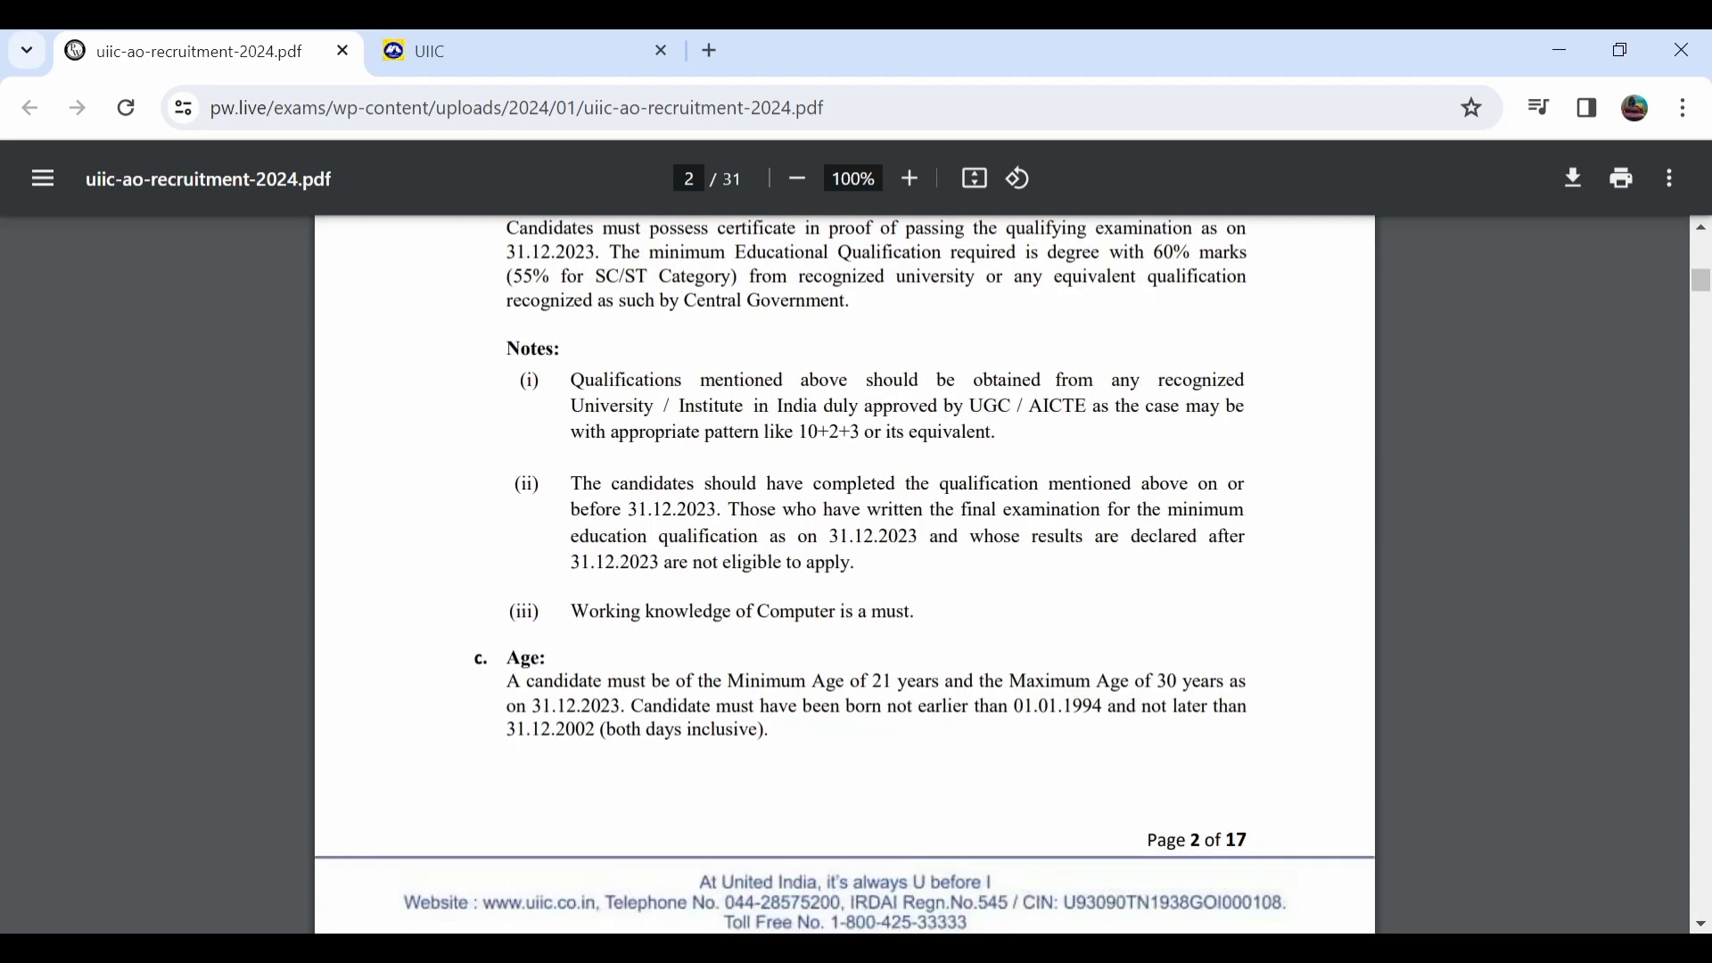
{"action": "scroll", "coordinate": [844, 574], "scroll_direction": "down", "scroll_amount": 1}
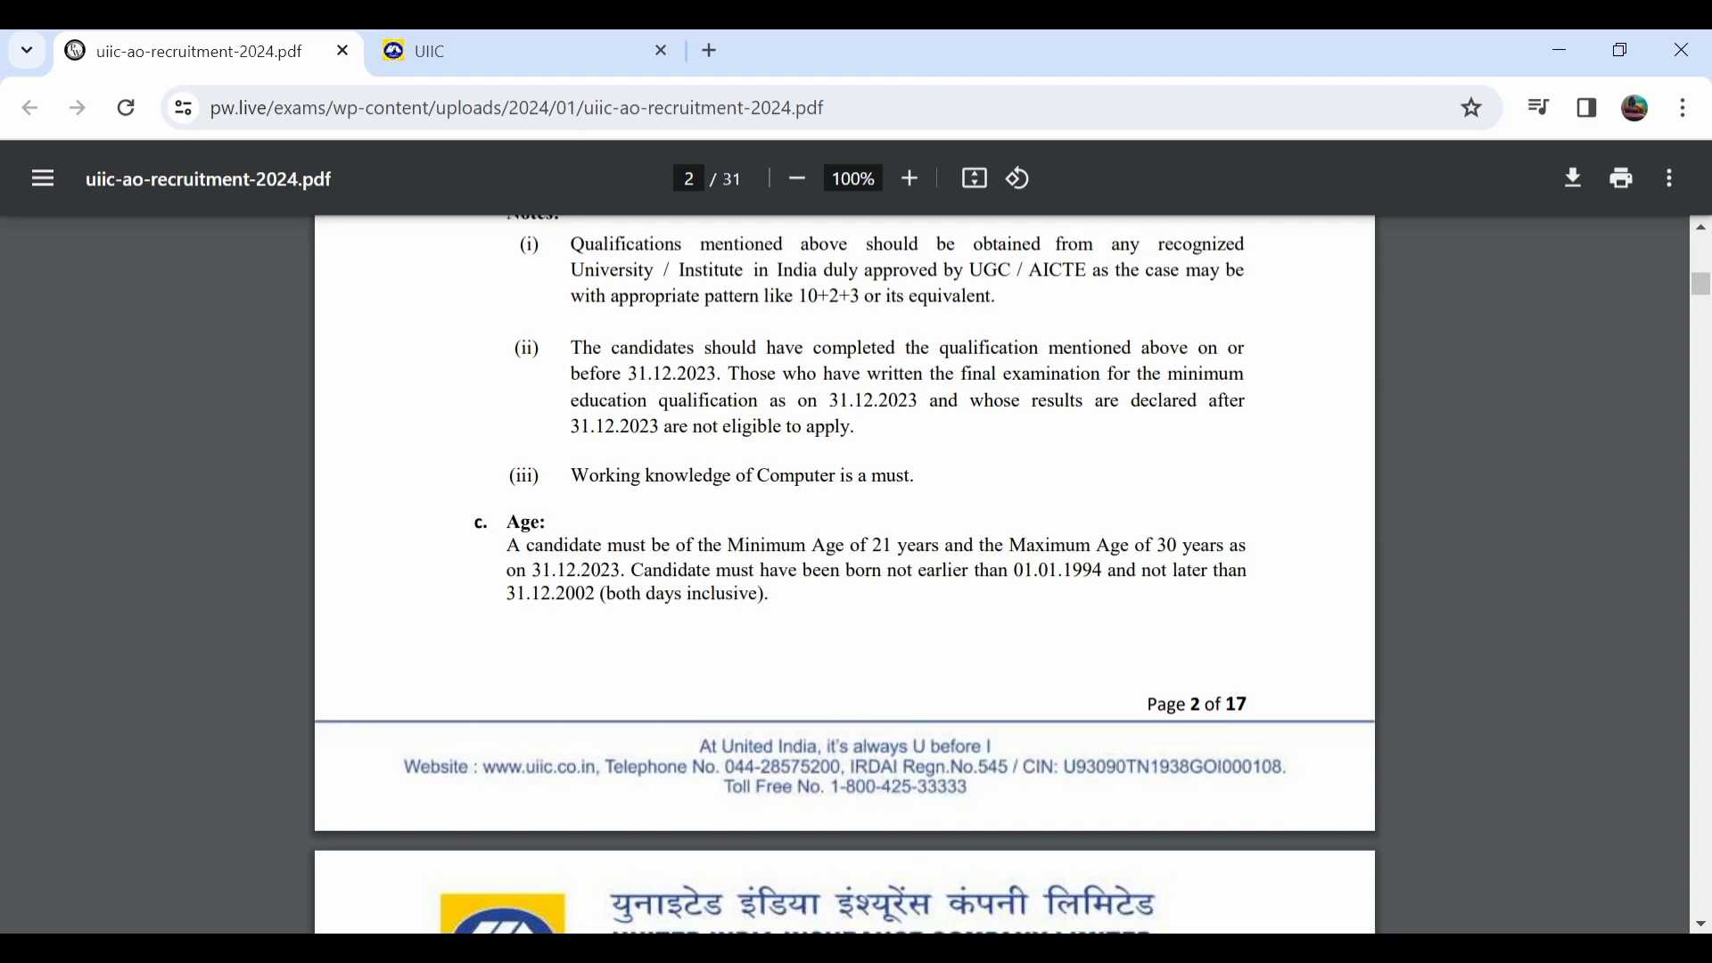
{"action": "scroll", "coordinate": [844, 575], "scroll_direction": "down", "scroll_amount": 1}
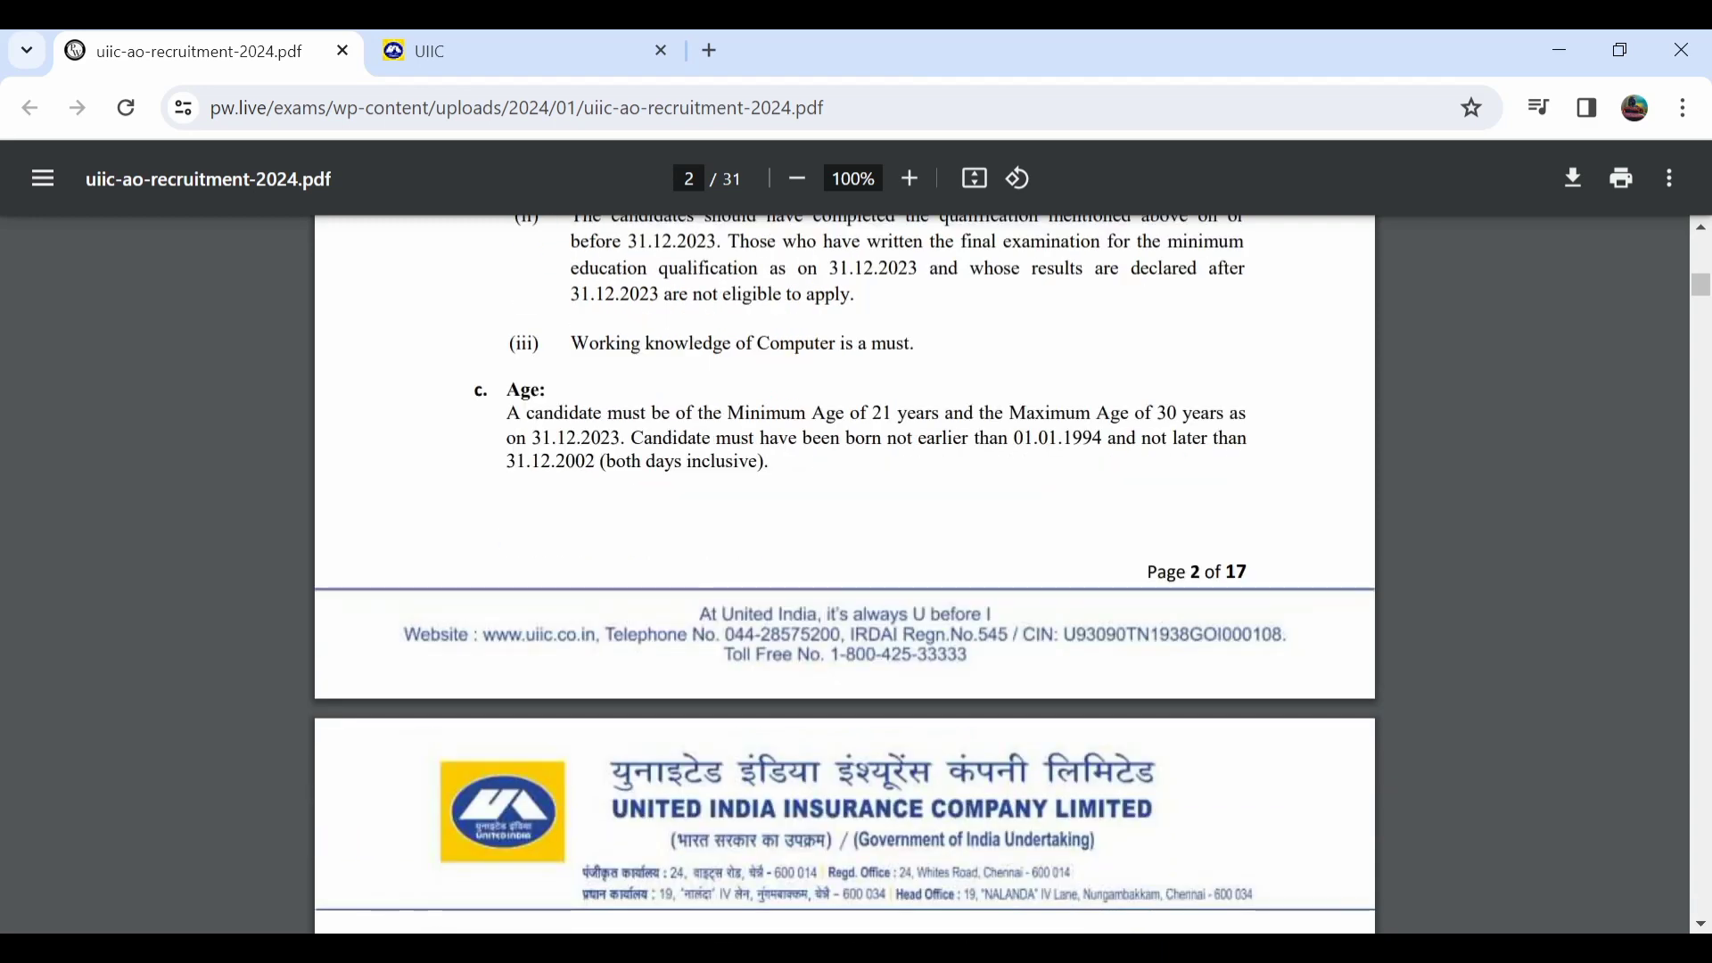
{"action": "scroll", "coordinate": [845, 574], "scroll_direction": "down", "scroll_amount": 4}
{"action": "scroll", "coordinate": [844, 574], "scroll_direction": "down", "scroll_amount": 6}
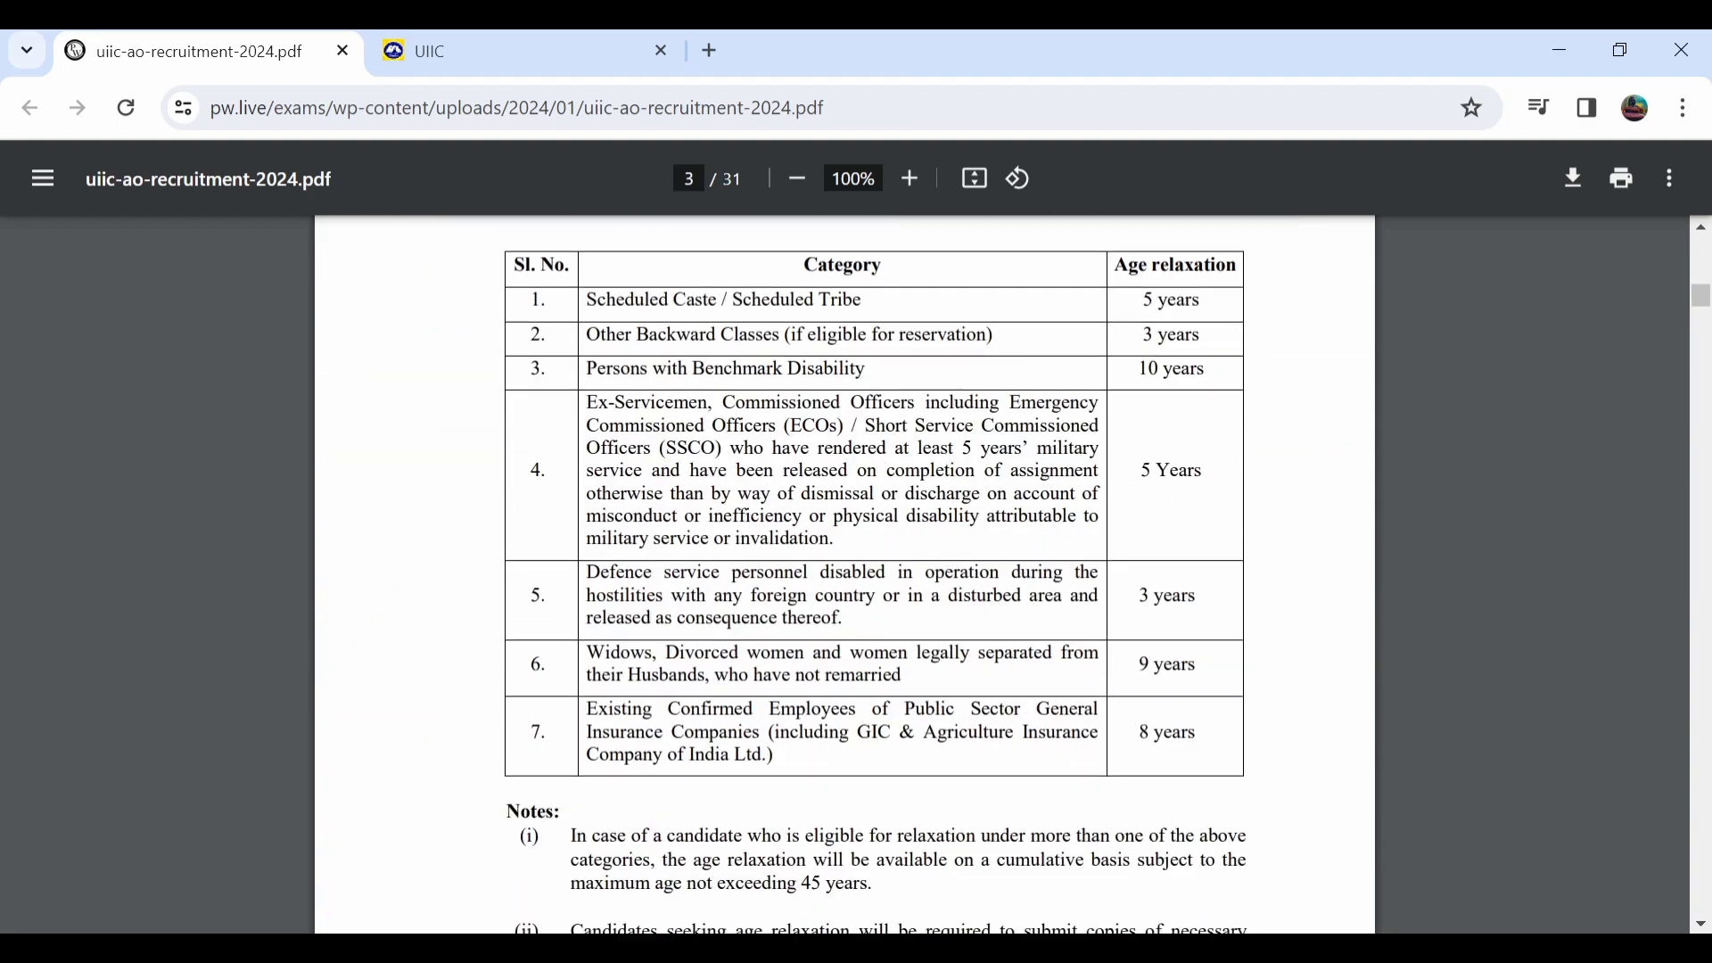
{"action": "scroll", "coordinate": [845, 574], "scroll_direction": "down", "scroll_amount": 4}
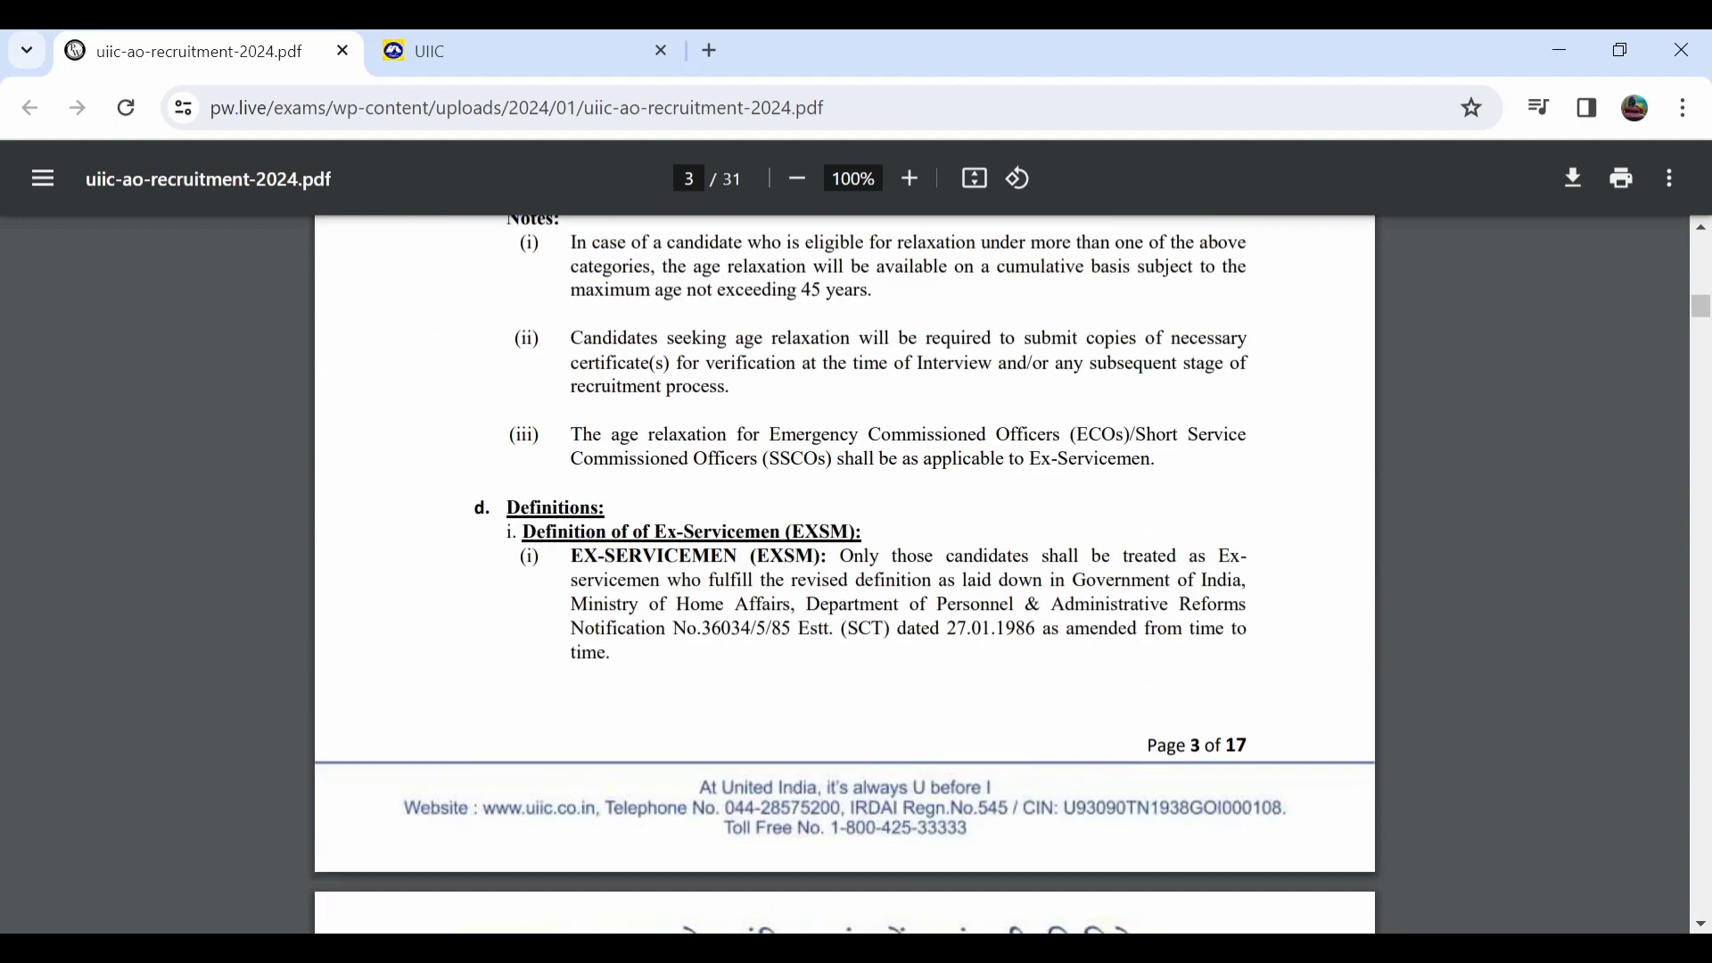
{"action": "scroll", "coordinate": [844, 575], "scroll_direction": "down", "scroll_amount": 6}
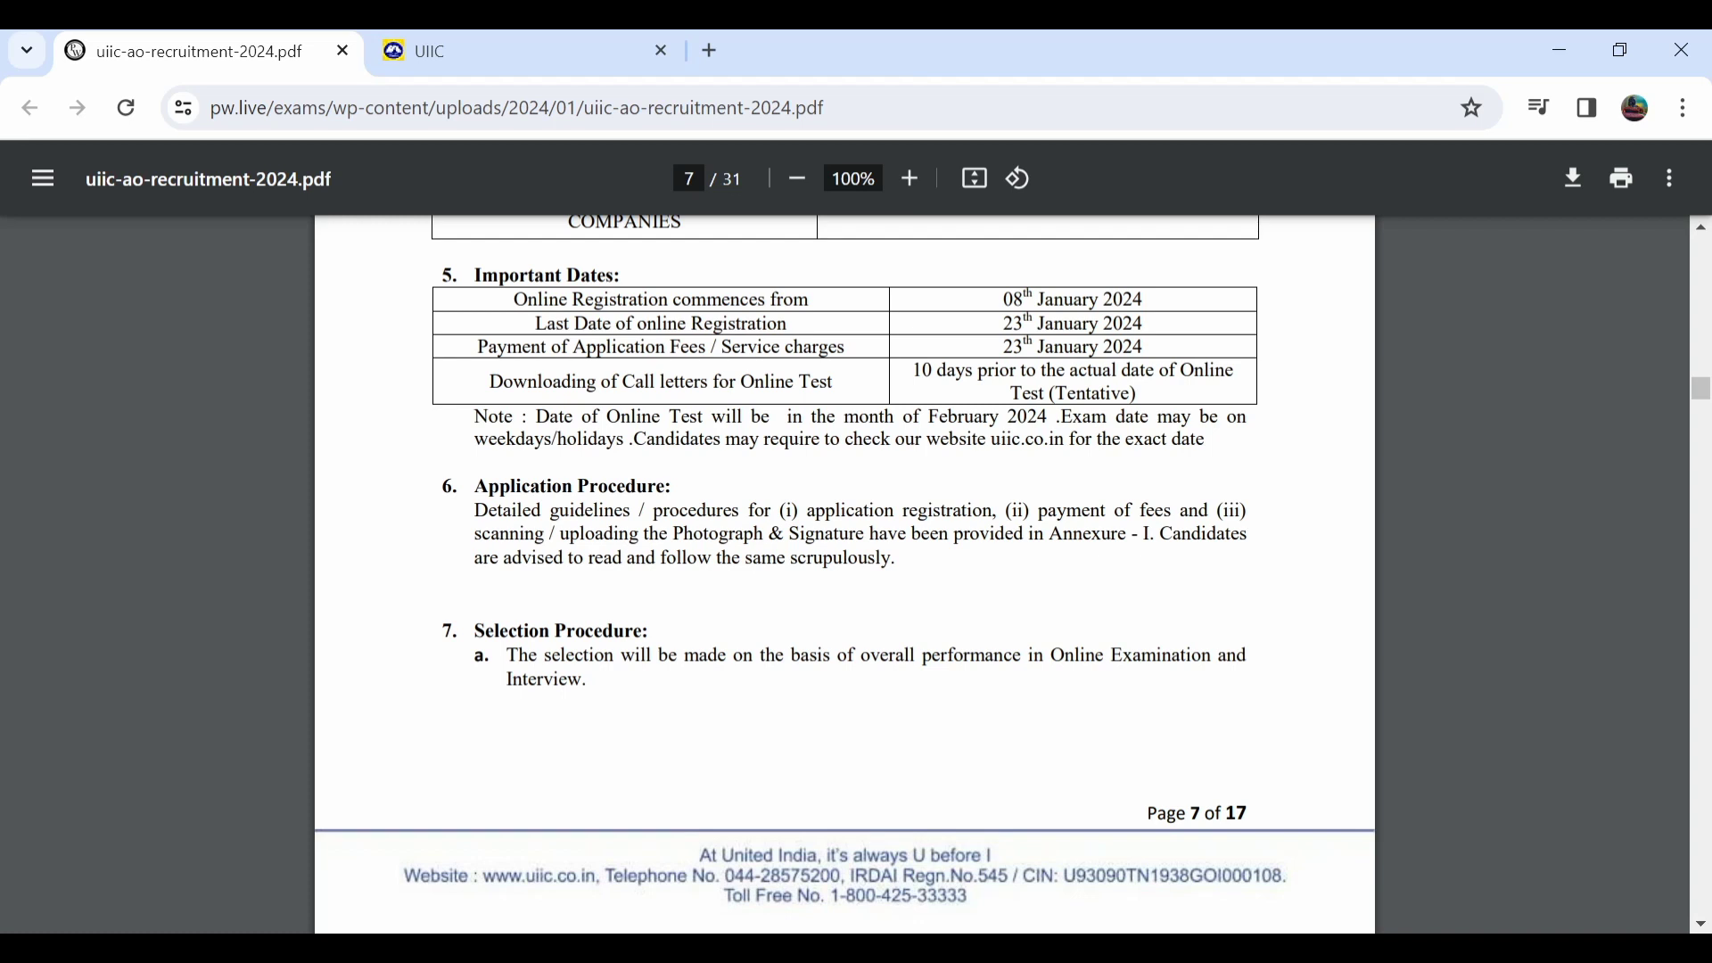
Review the Important Dates (registration 08–23 January 2024) and the online test table on pages 7–8.
{"action": "scroll", "coordinate": [845, 574], "scroll_direction": "down", "scroll_amount": 8}
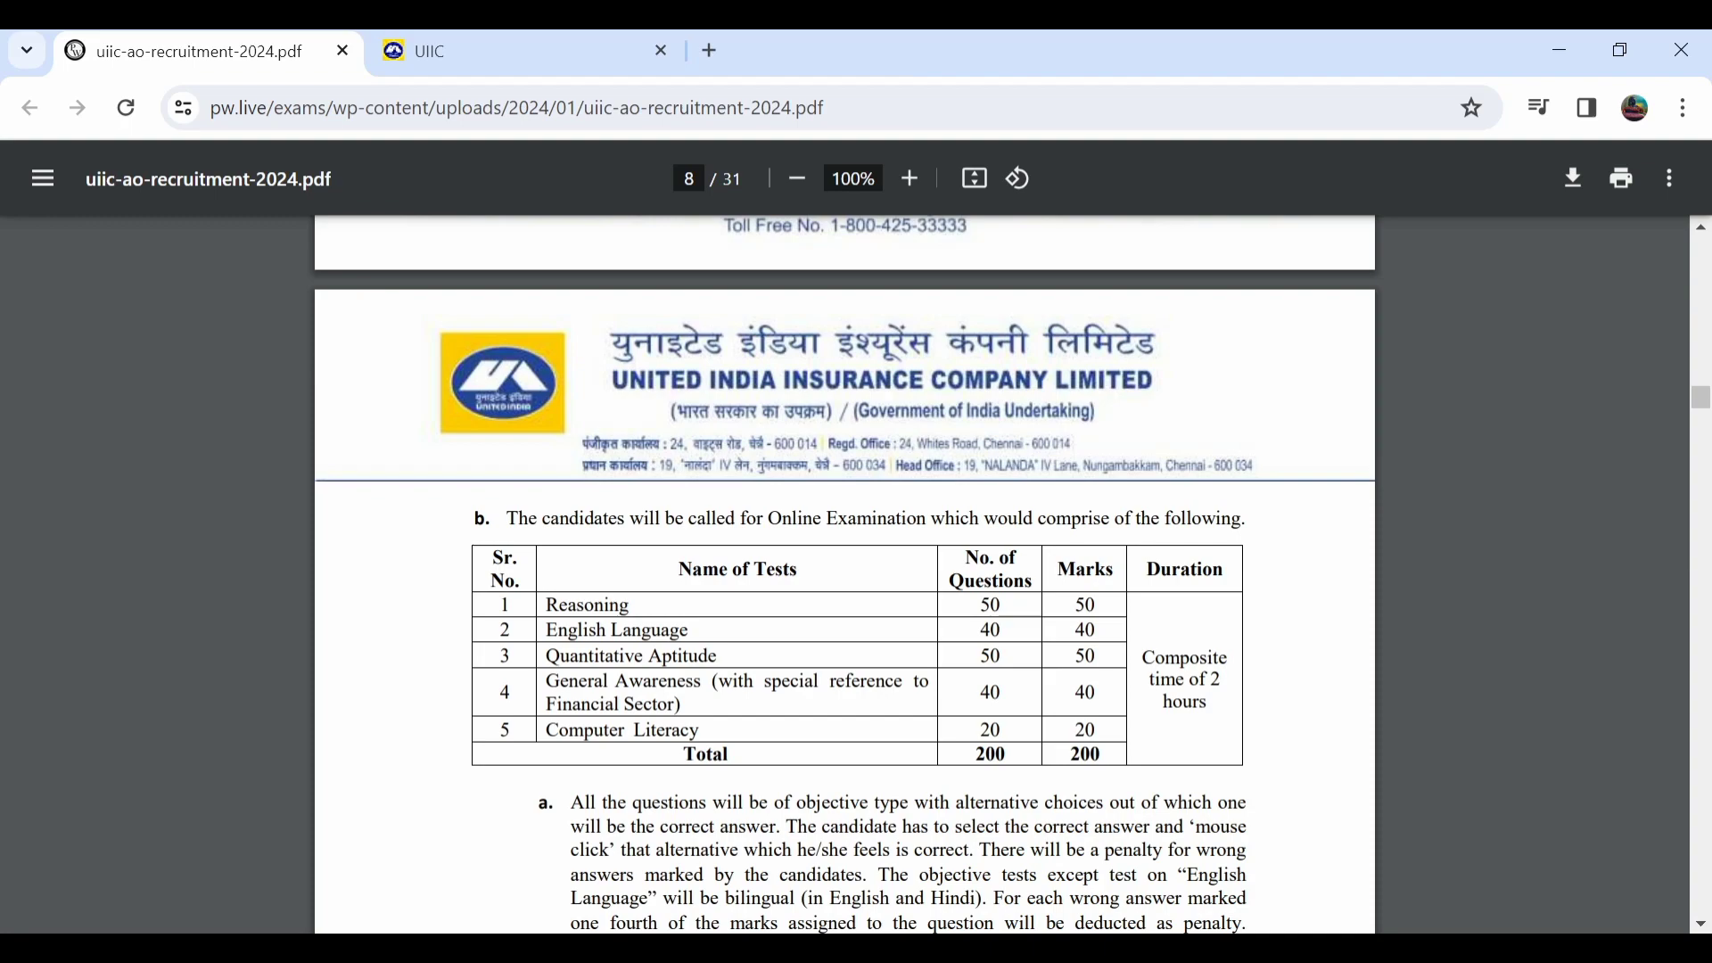
{"action": "scroll", "coordinate": [845, 575], "scroll_direction": "down", "scroll_amount": 3}
{"action": "scroll", "coordinate": [845, 574], "scroll_direction": "down", "scroll_amount": 3}
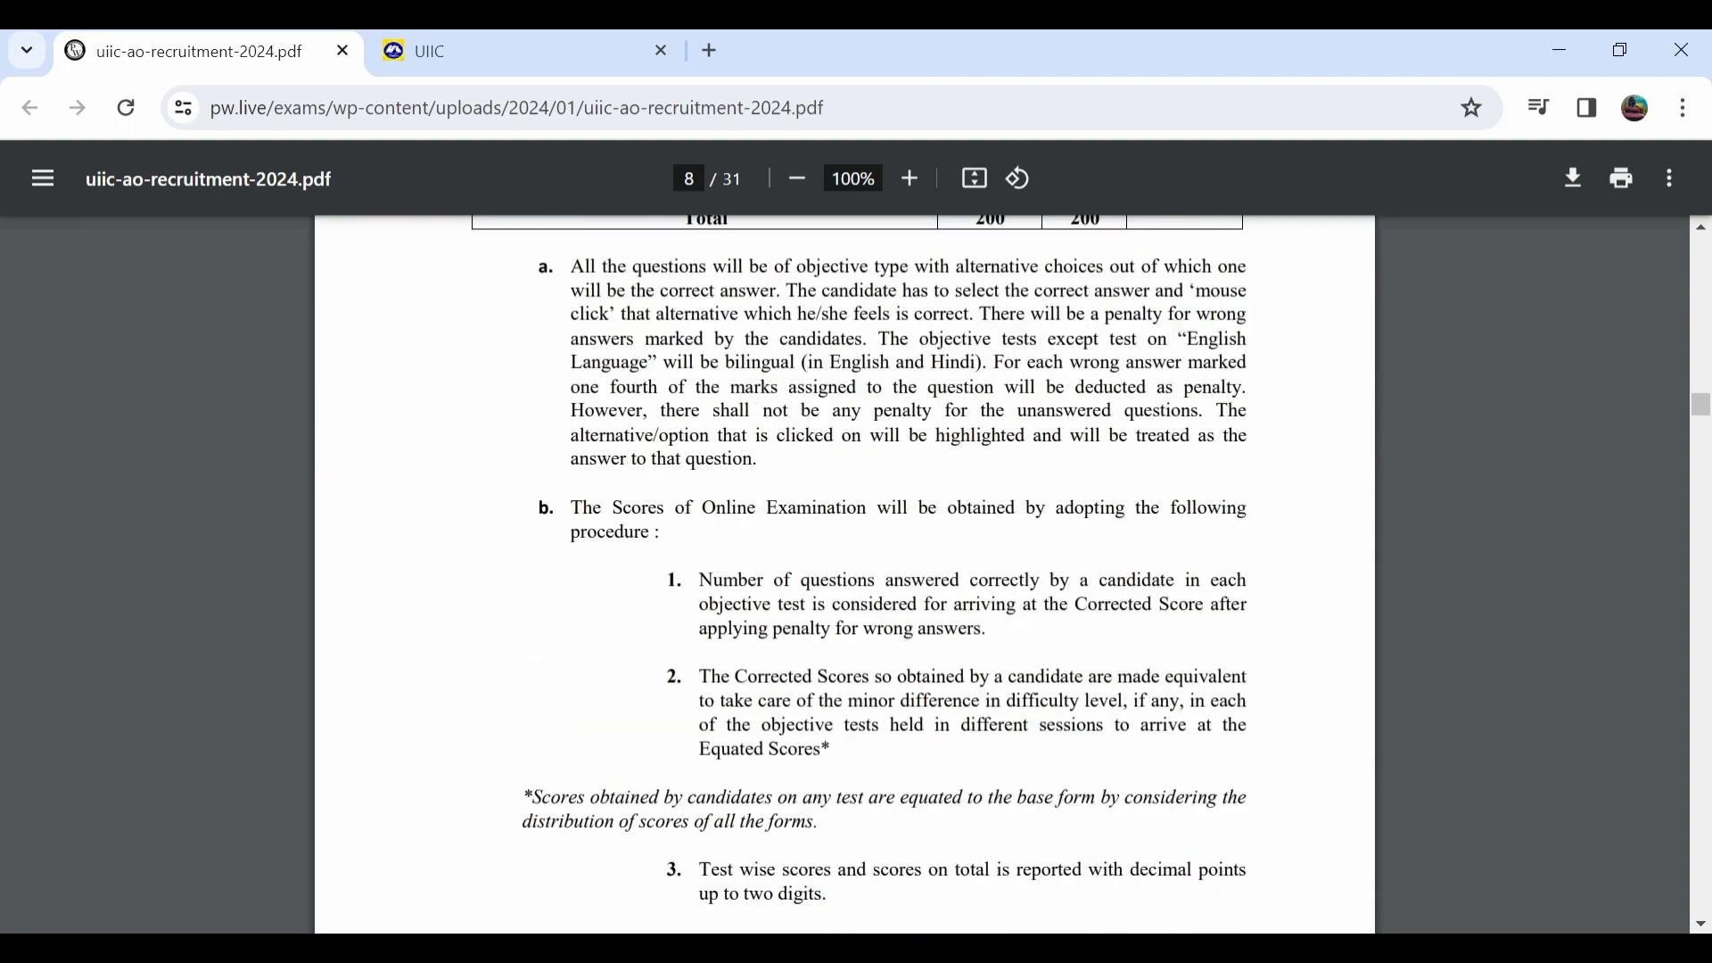
{"action": "scroll", "coordinate": [845, 574], "scroll_direction": "up", "scroll_amount": 2}
{"action": "scroll", "coordinate": [845, 574], "scroll_direction": "down", "scroll_amount": 3}
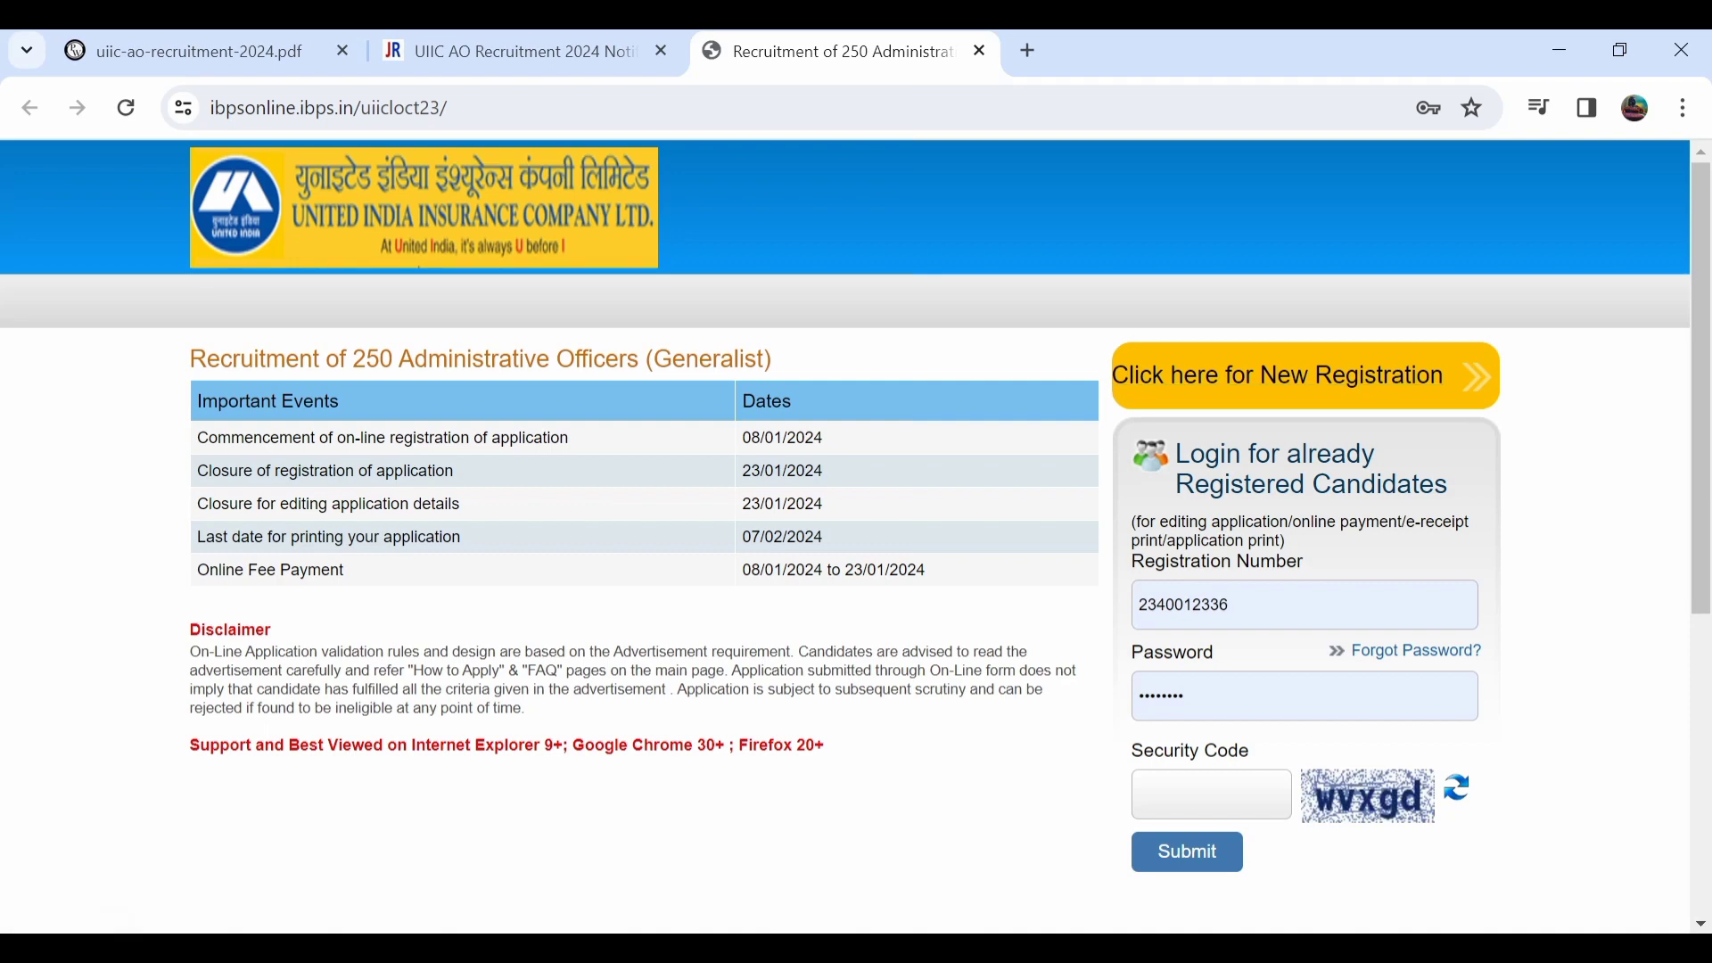
Start a new registration and enter the candidate's first and last name with their confirmations.
{"action": "left_click", "coordinate": [1280, 375]}
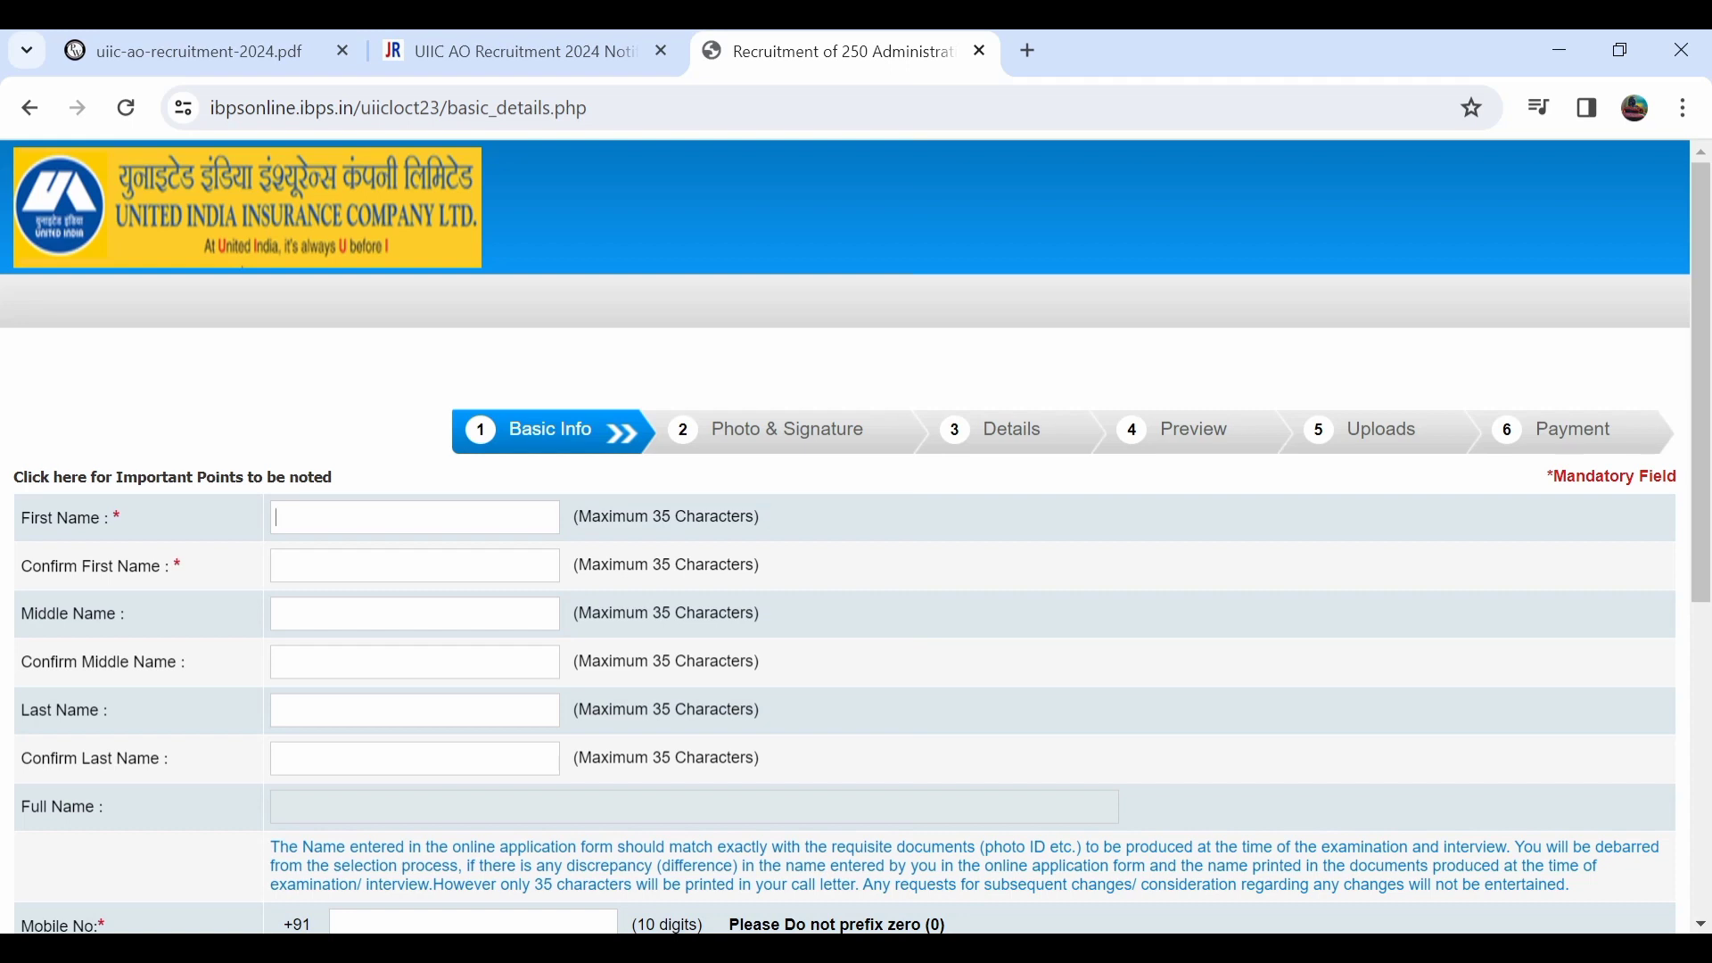
{"action": "left_click", "coordinate": [278, 565]}
{"action": "left_click", "coordinate": [414, 757]}
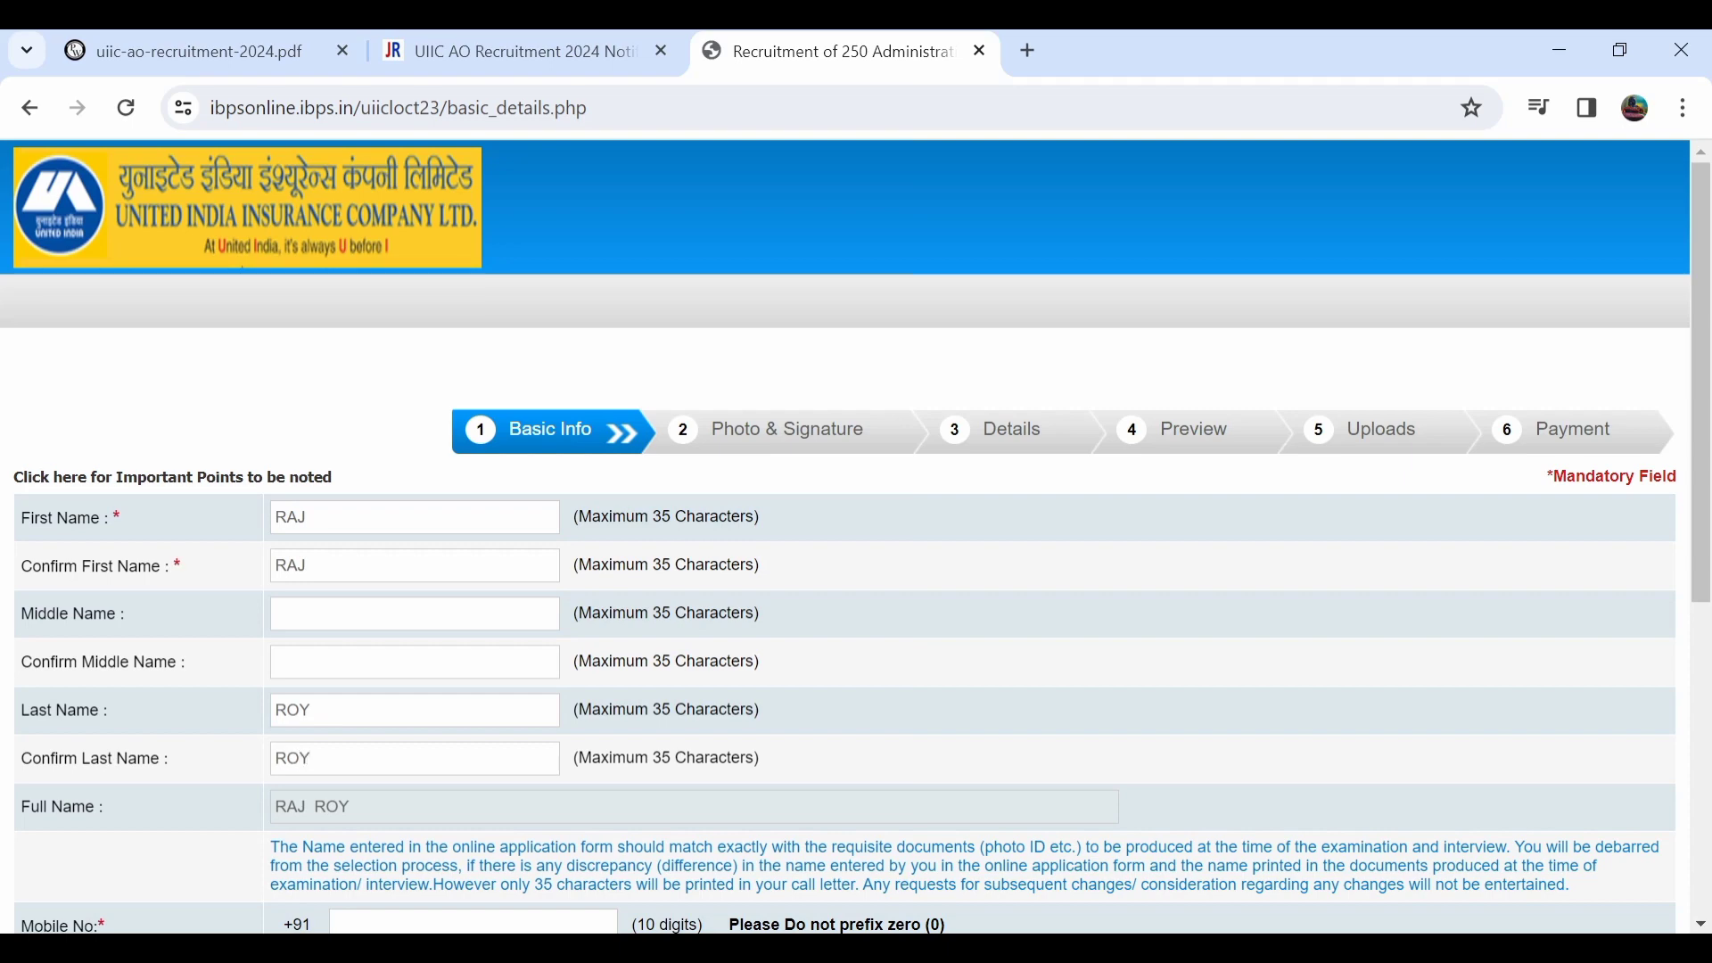
Enter the candidate's e-mail username with gmail.com as the domain.
{"action": "scroll", "coordinate": [856, 535], "scroll_direction": "down", "scroll_amount": 5}
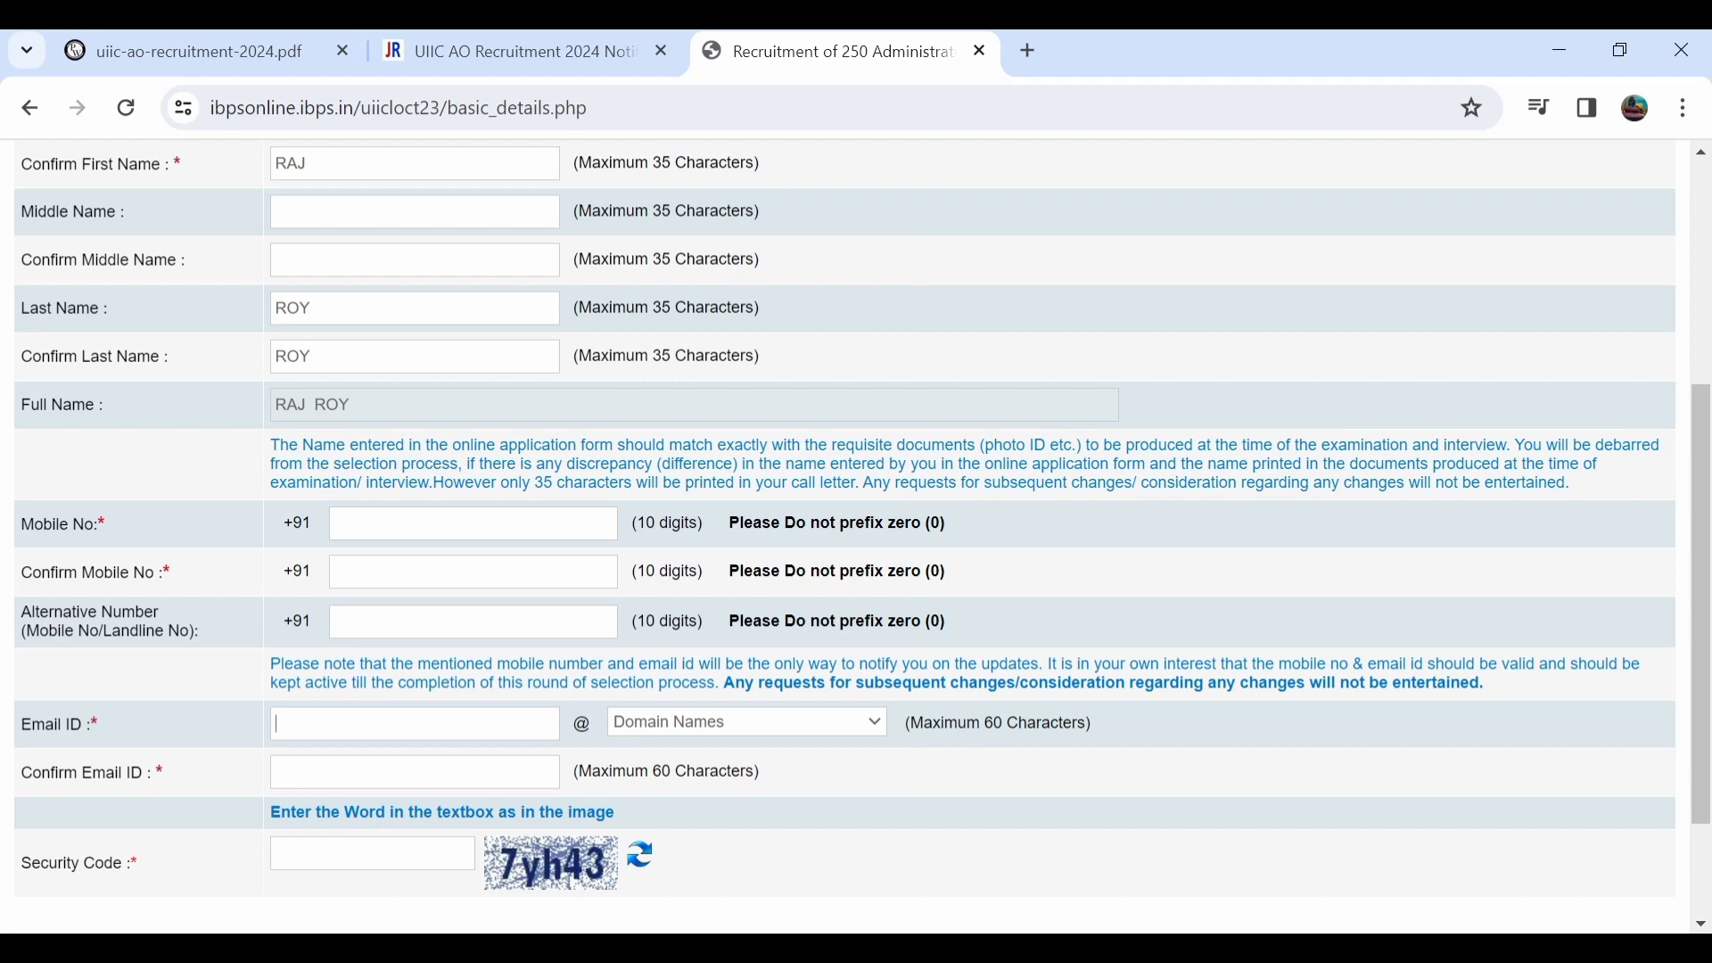
{"action": "left_click", "coordinate": [747, 721]}
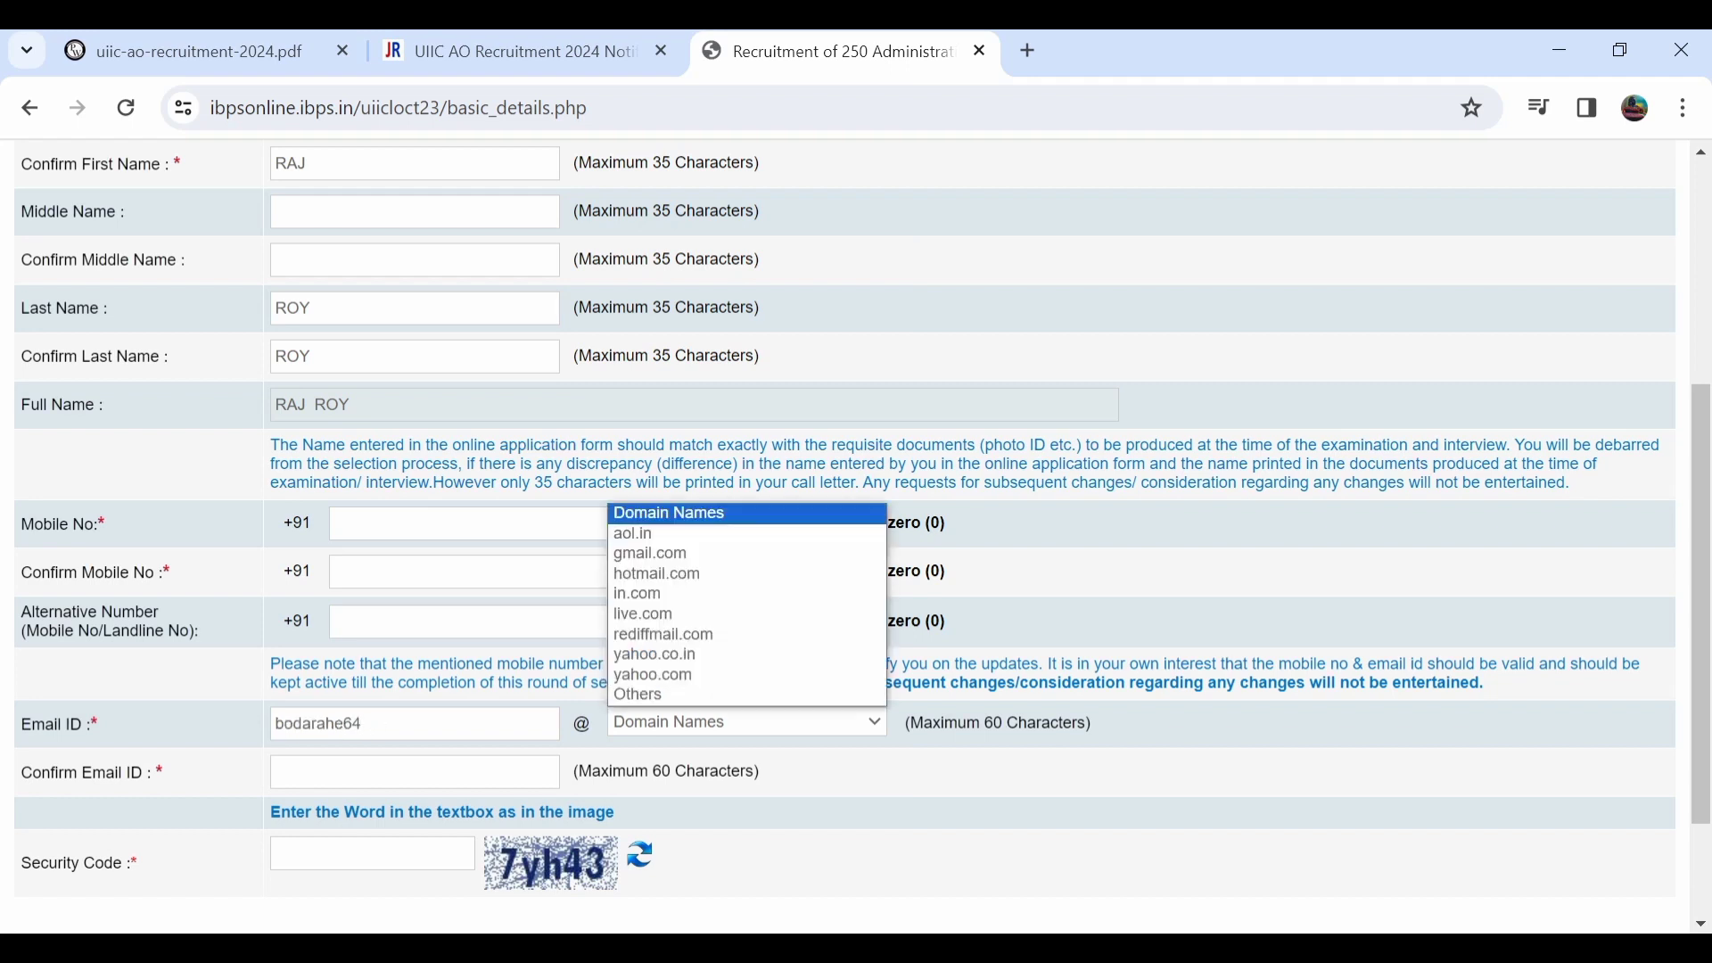
{"action": "left_click", "coordinate": [677, 554]}
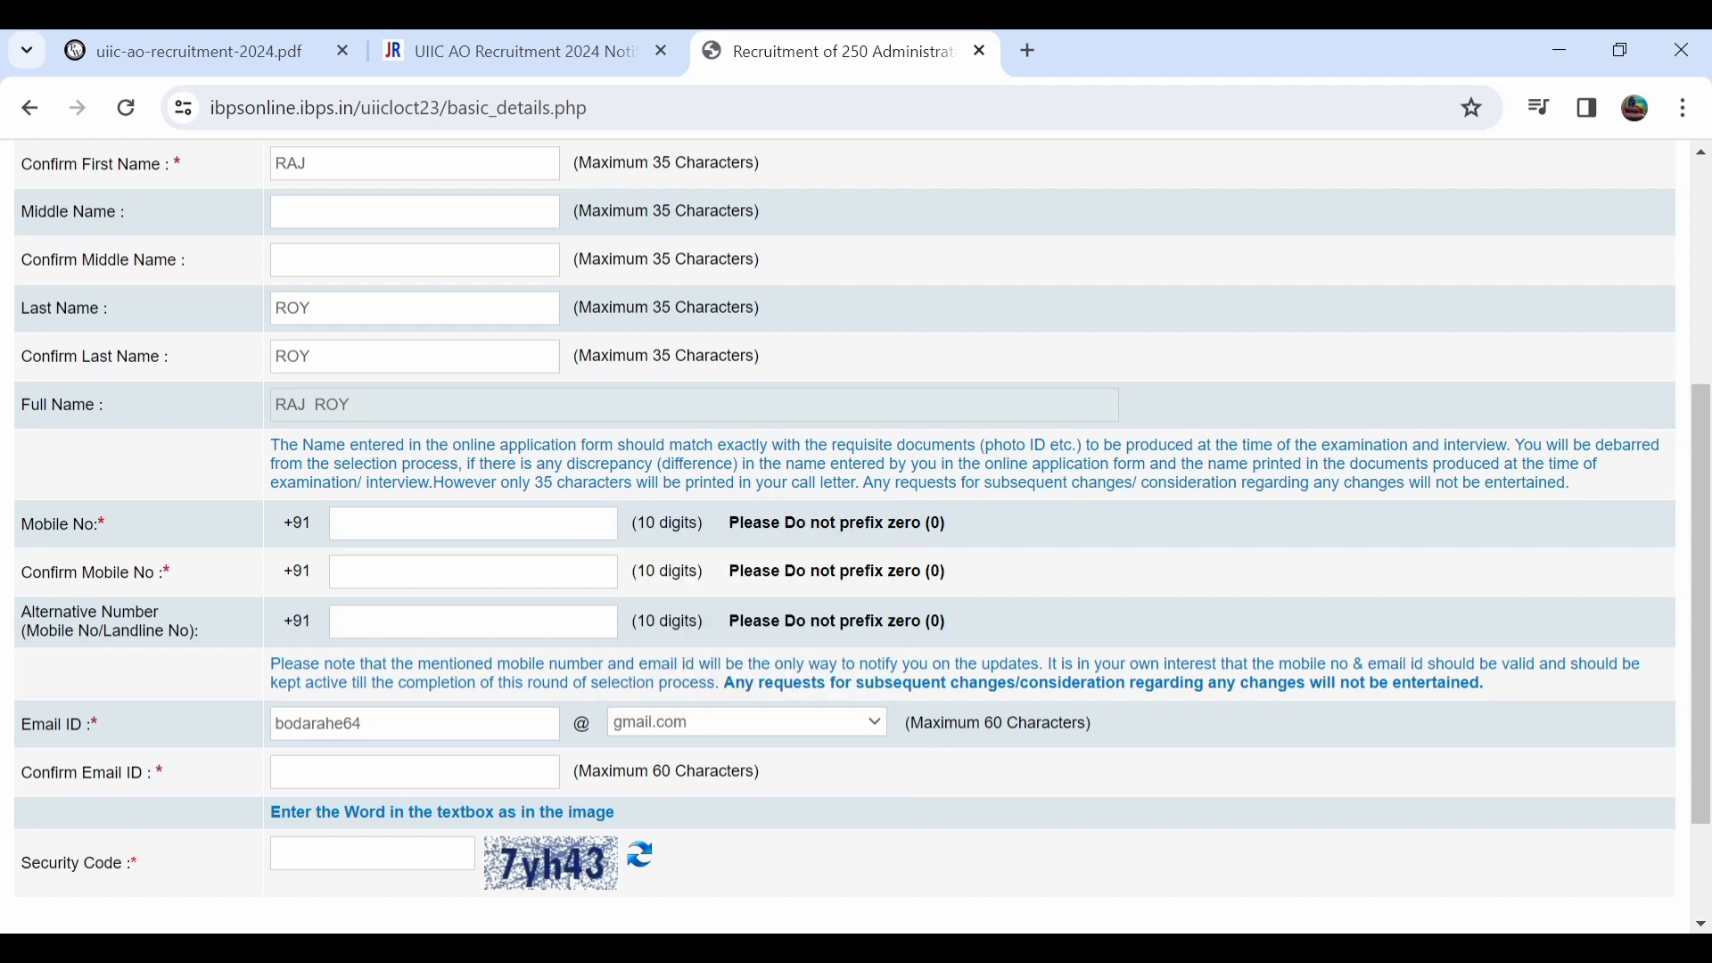
{"action": "scroll", "coordinate": [856, 535], "scroll_direction": "down", "scroll_amount": 2}
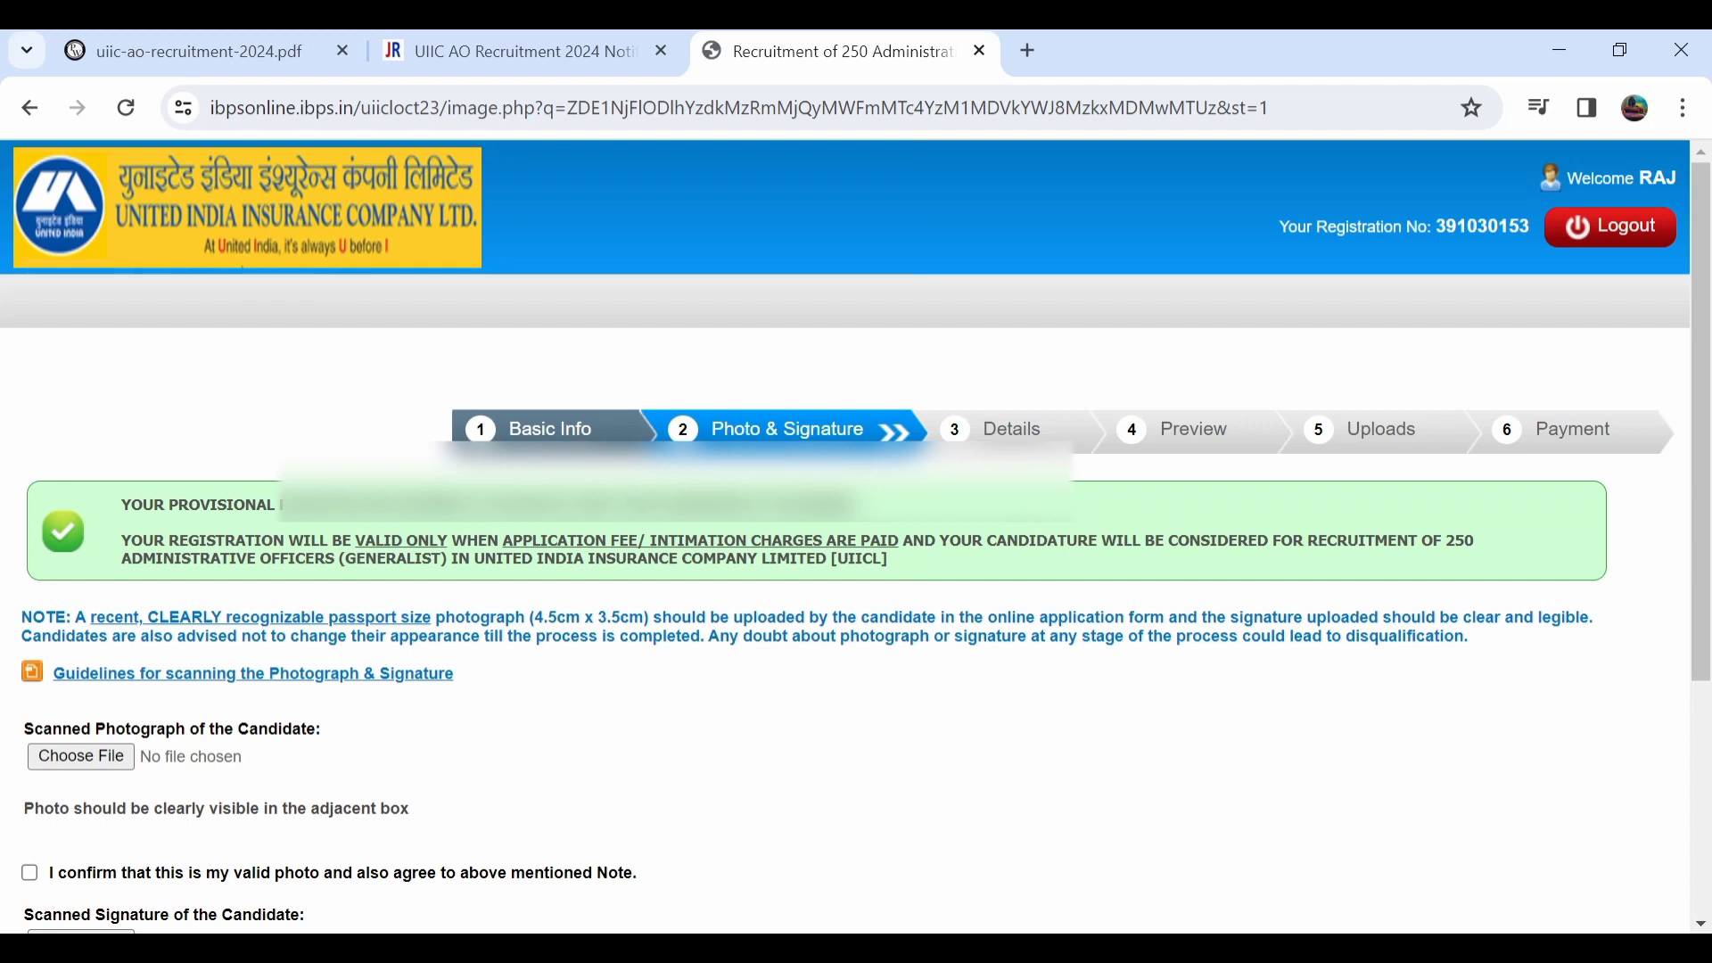
Tick the photo-validity confirmation and continue to the Basic Details form.
{"action": "scroll", "coordinate": [856, 535], "scroll_direction": "down", "scroll_amount": 1}
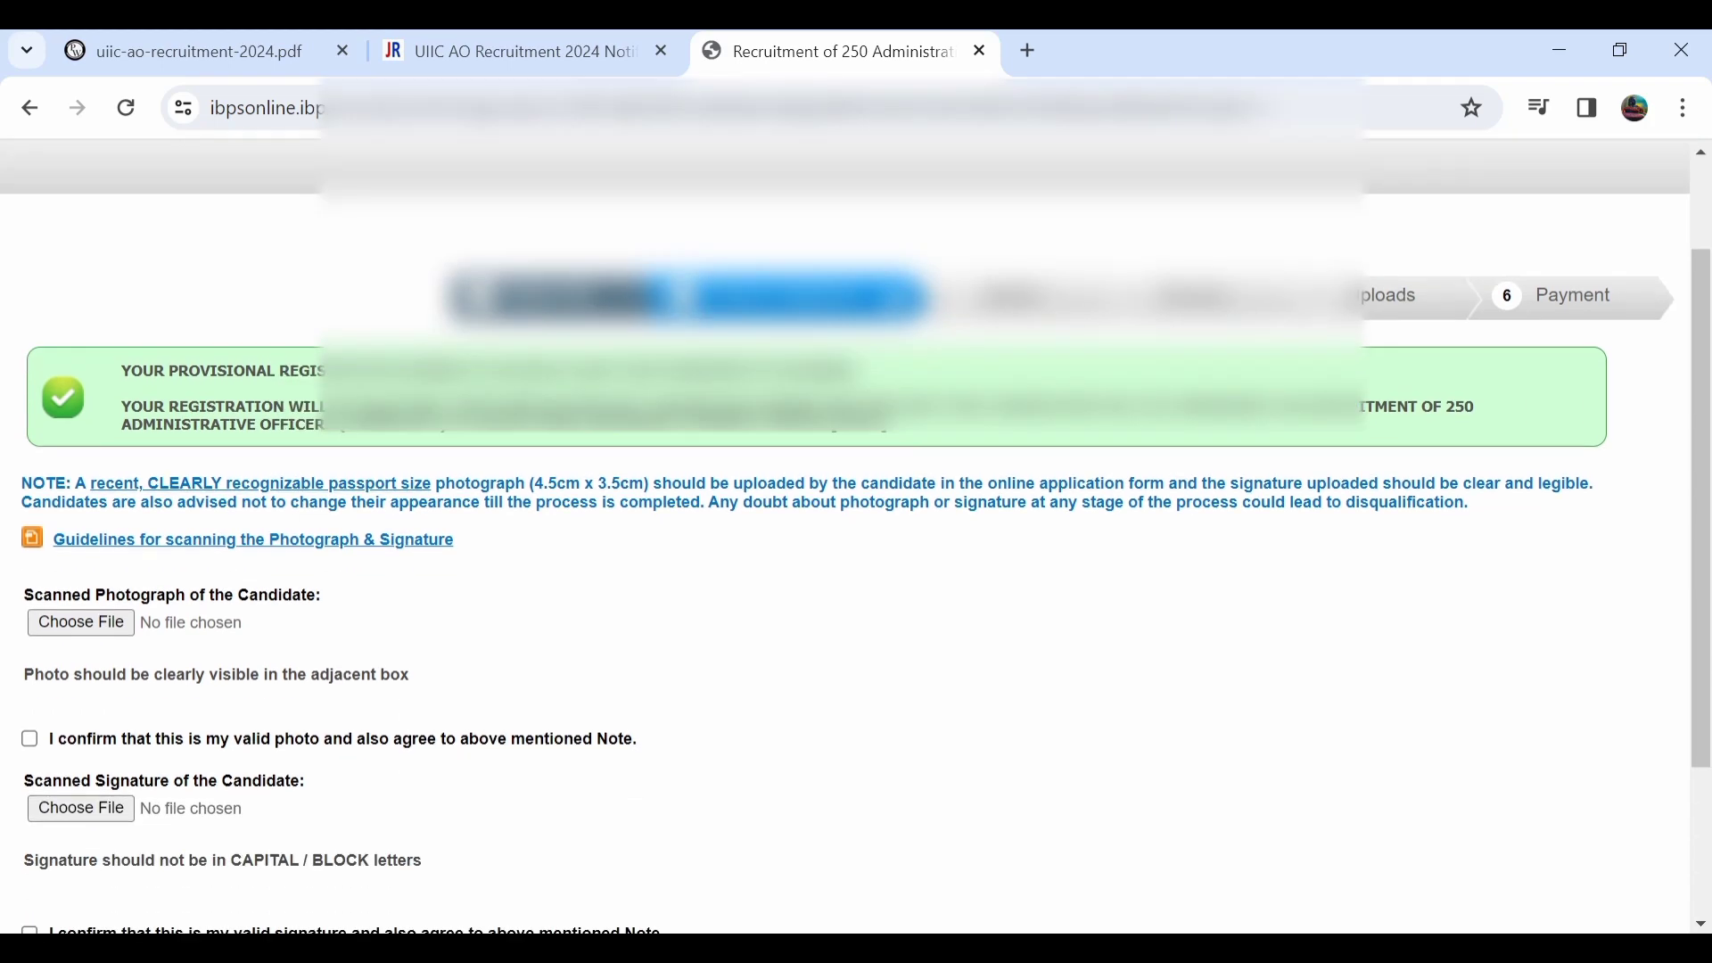
{"action": "scroll", "coordinate": [856, 535], "scroll_direction": "down", "scroll_amount": 1}
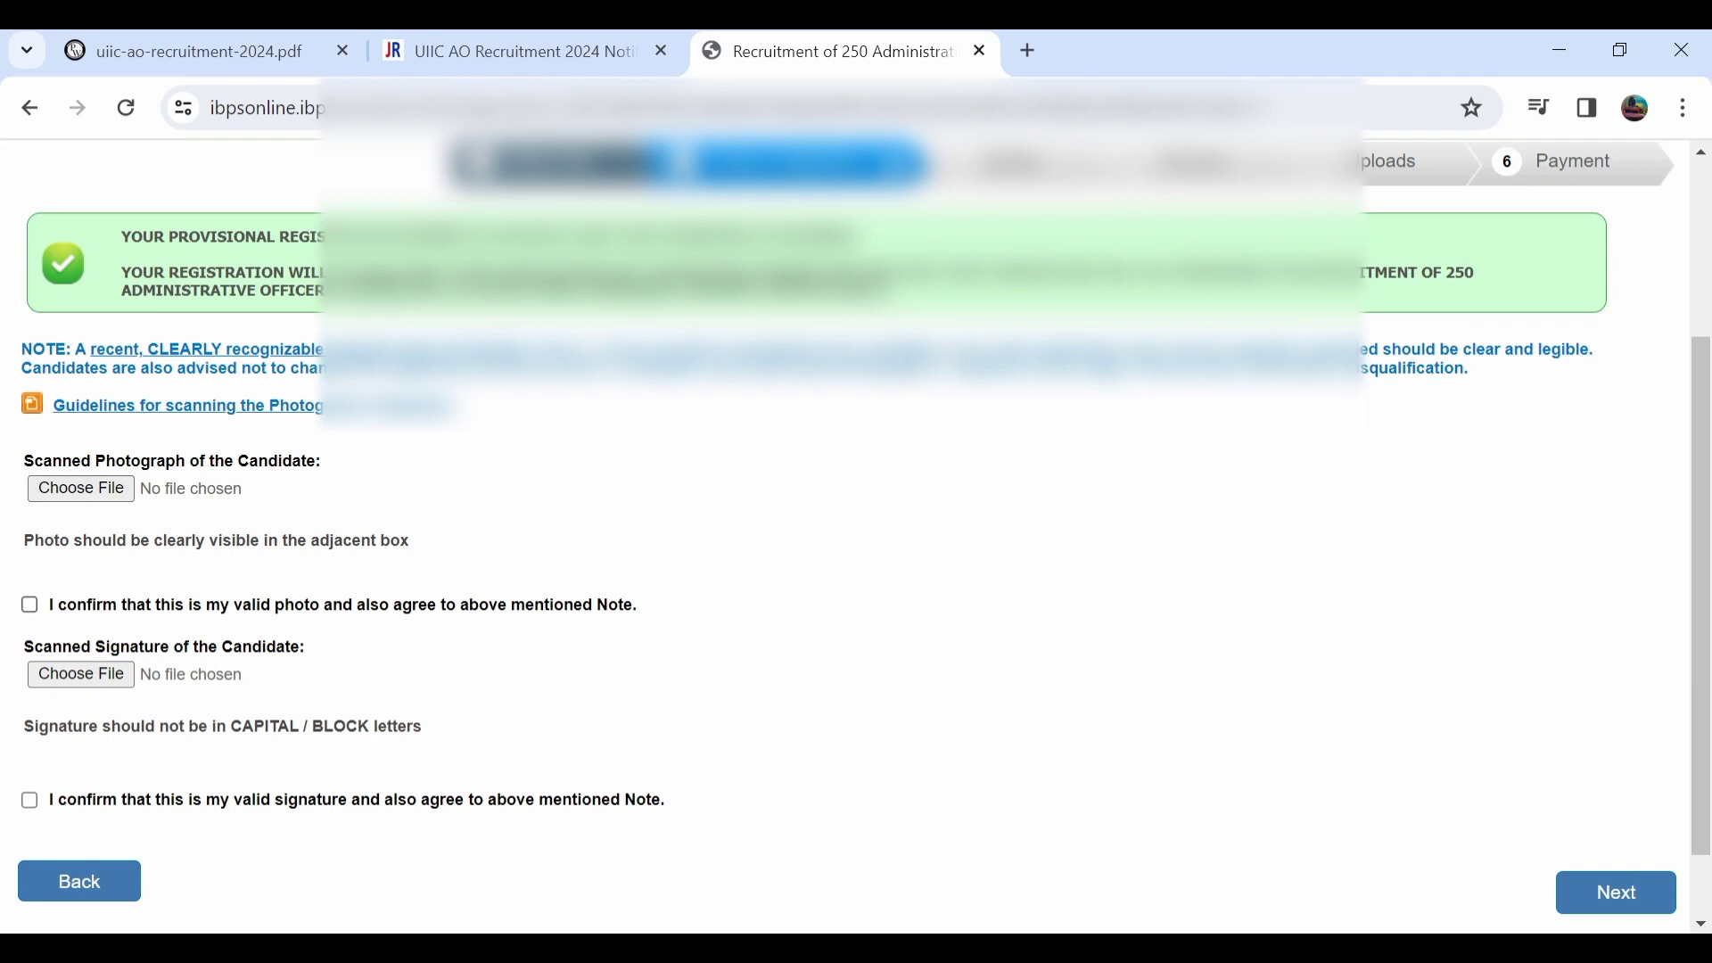
{"action": "left_click", "coordinate": [30, 604]}
{"action": "scroll", "coordinate": [856, 535], "scroll_direction": "down", "scroll_amount": 1}
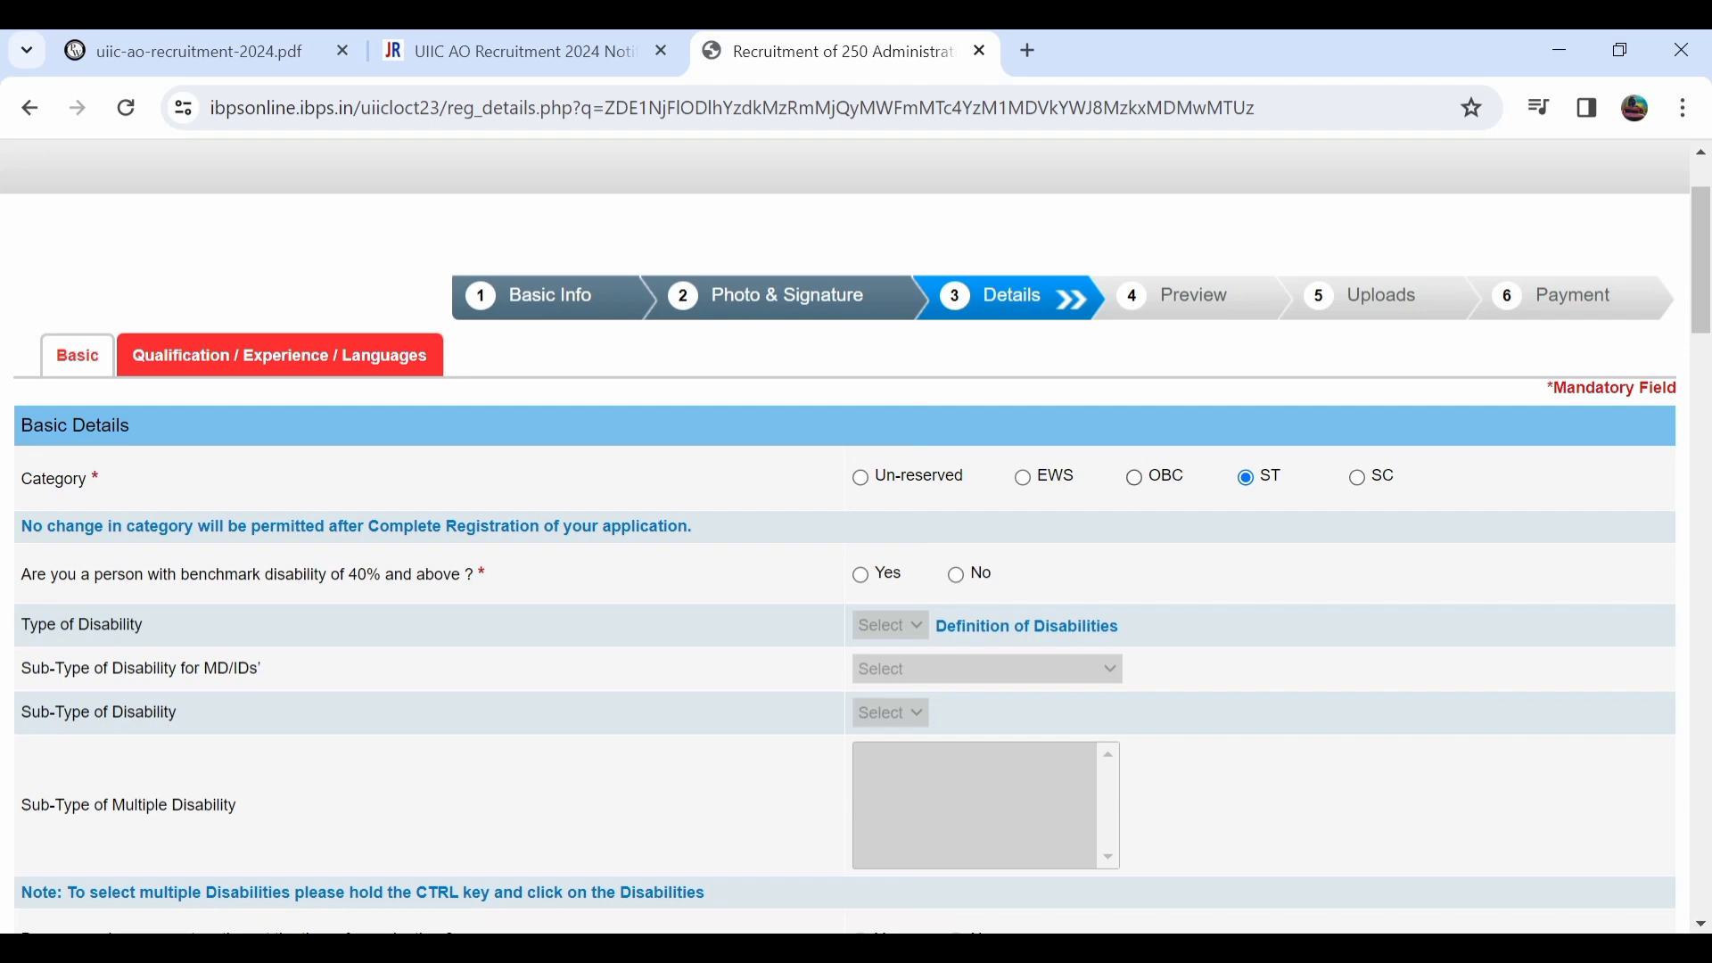
Choose ST as the category and dismiss the category warning.
{"action": "left_click", "coordinate": [1134, 477]}
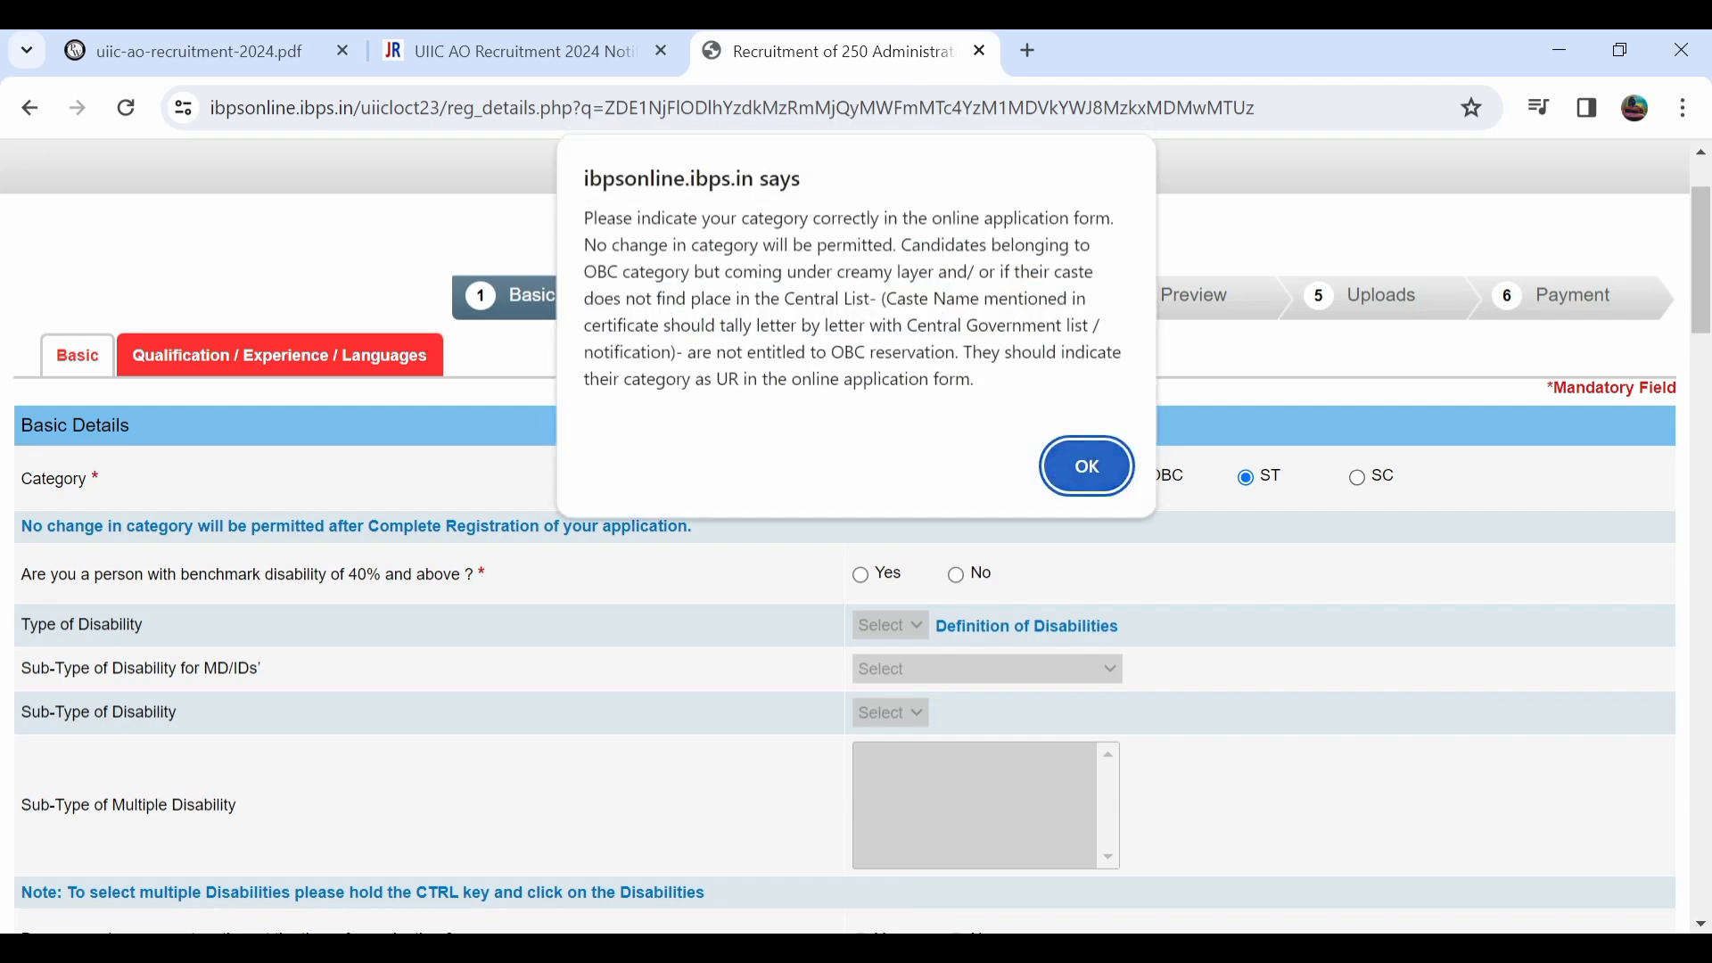
{"action": "left_click", "coordinate": [1087, 466]}
{"action": "left_click", "coordinate": [1246, 477]}
{"action": "key", "text": "Return"}
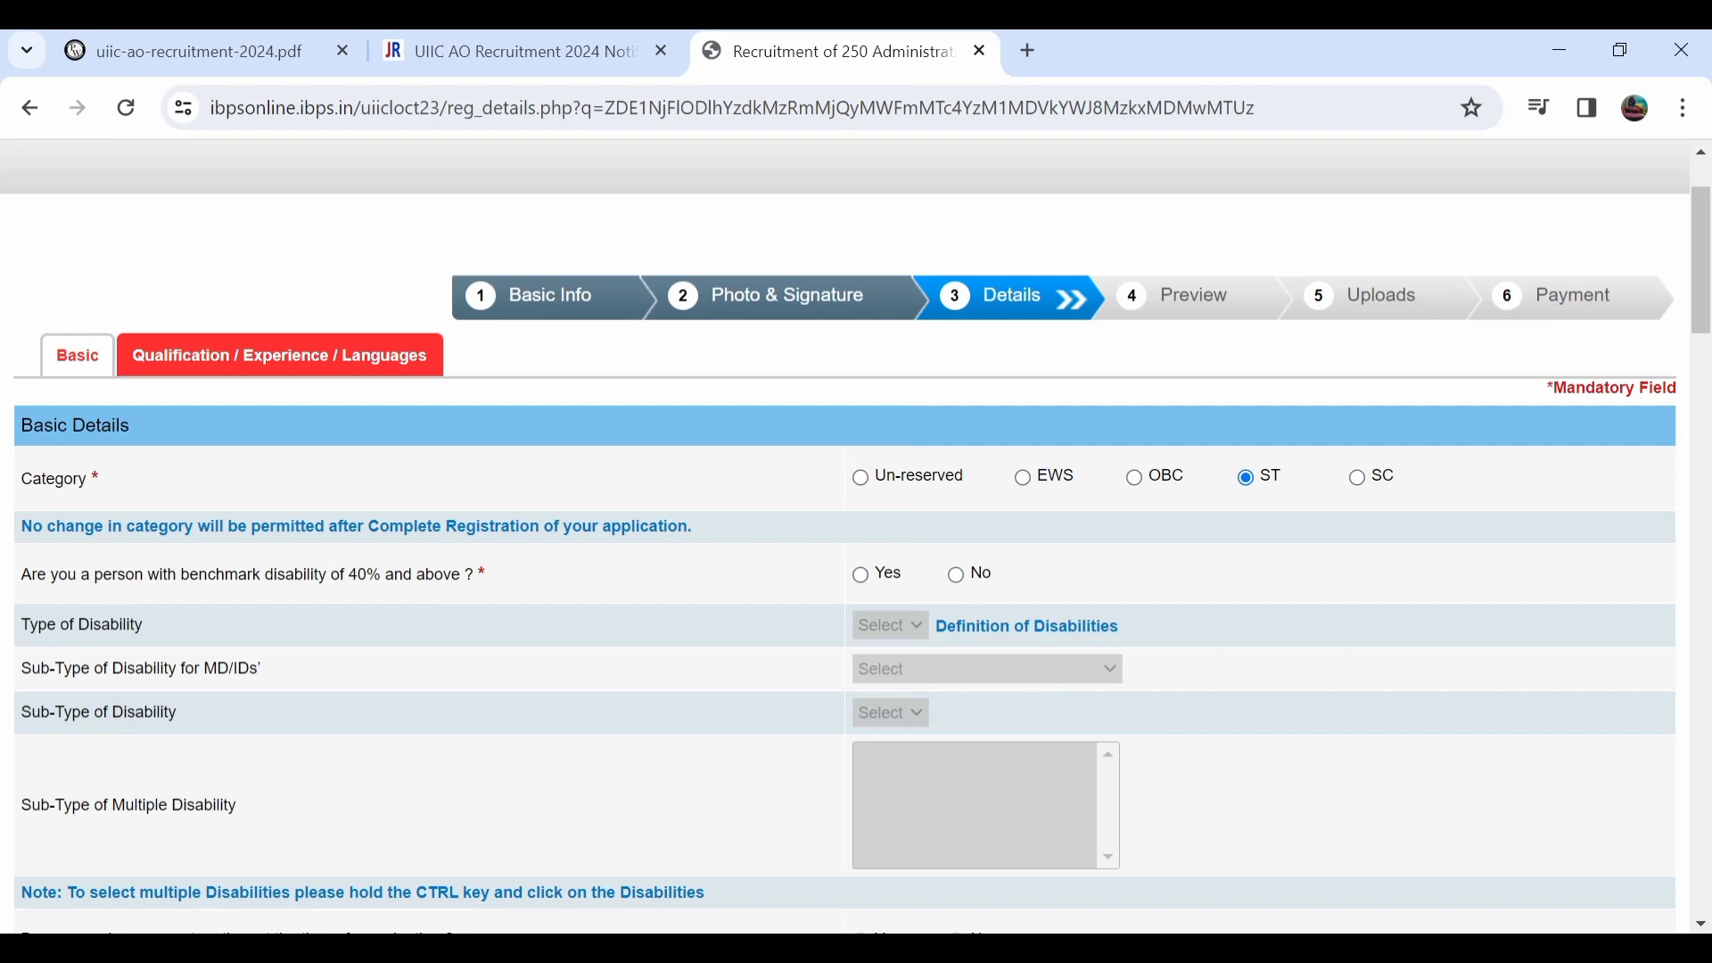
Answer No to the benchmark disability question, leaving the disability type empty.
{"action": "left_click", "coordinate": [860, 575]}
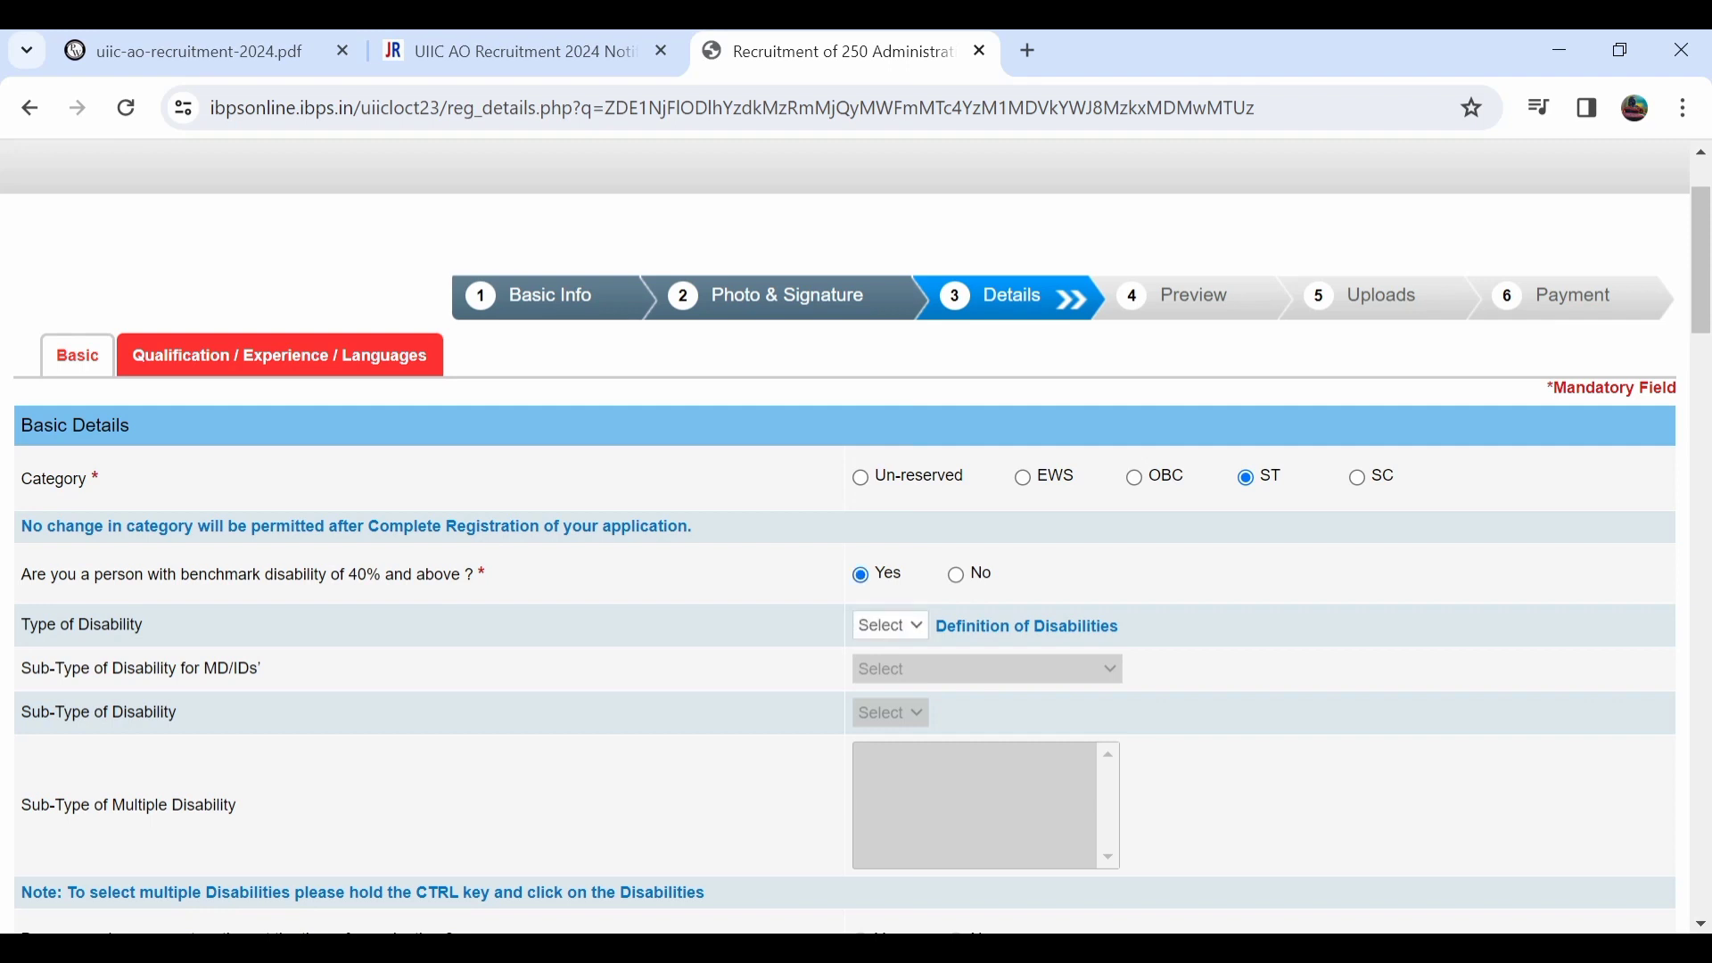
{"action": "left_click", "coordinate": [890, 625]}
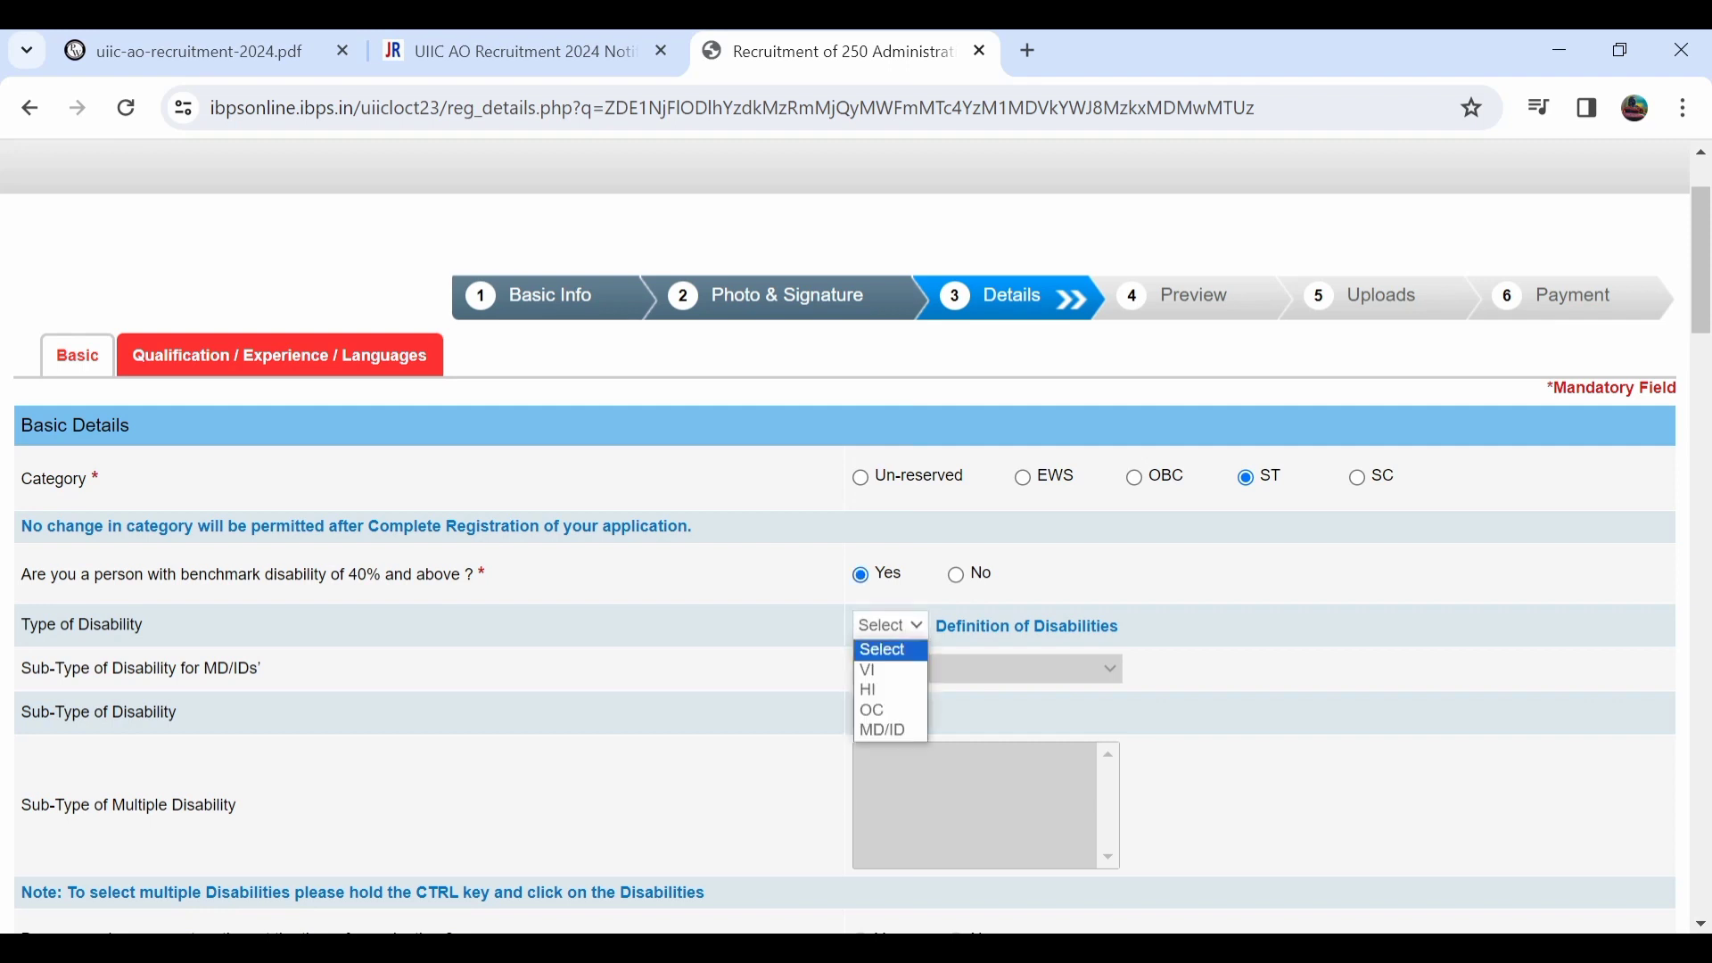
{"action": "left_click", "coordinate": [890, 625]}
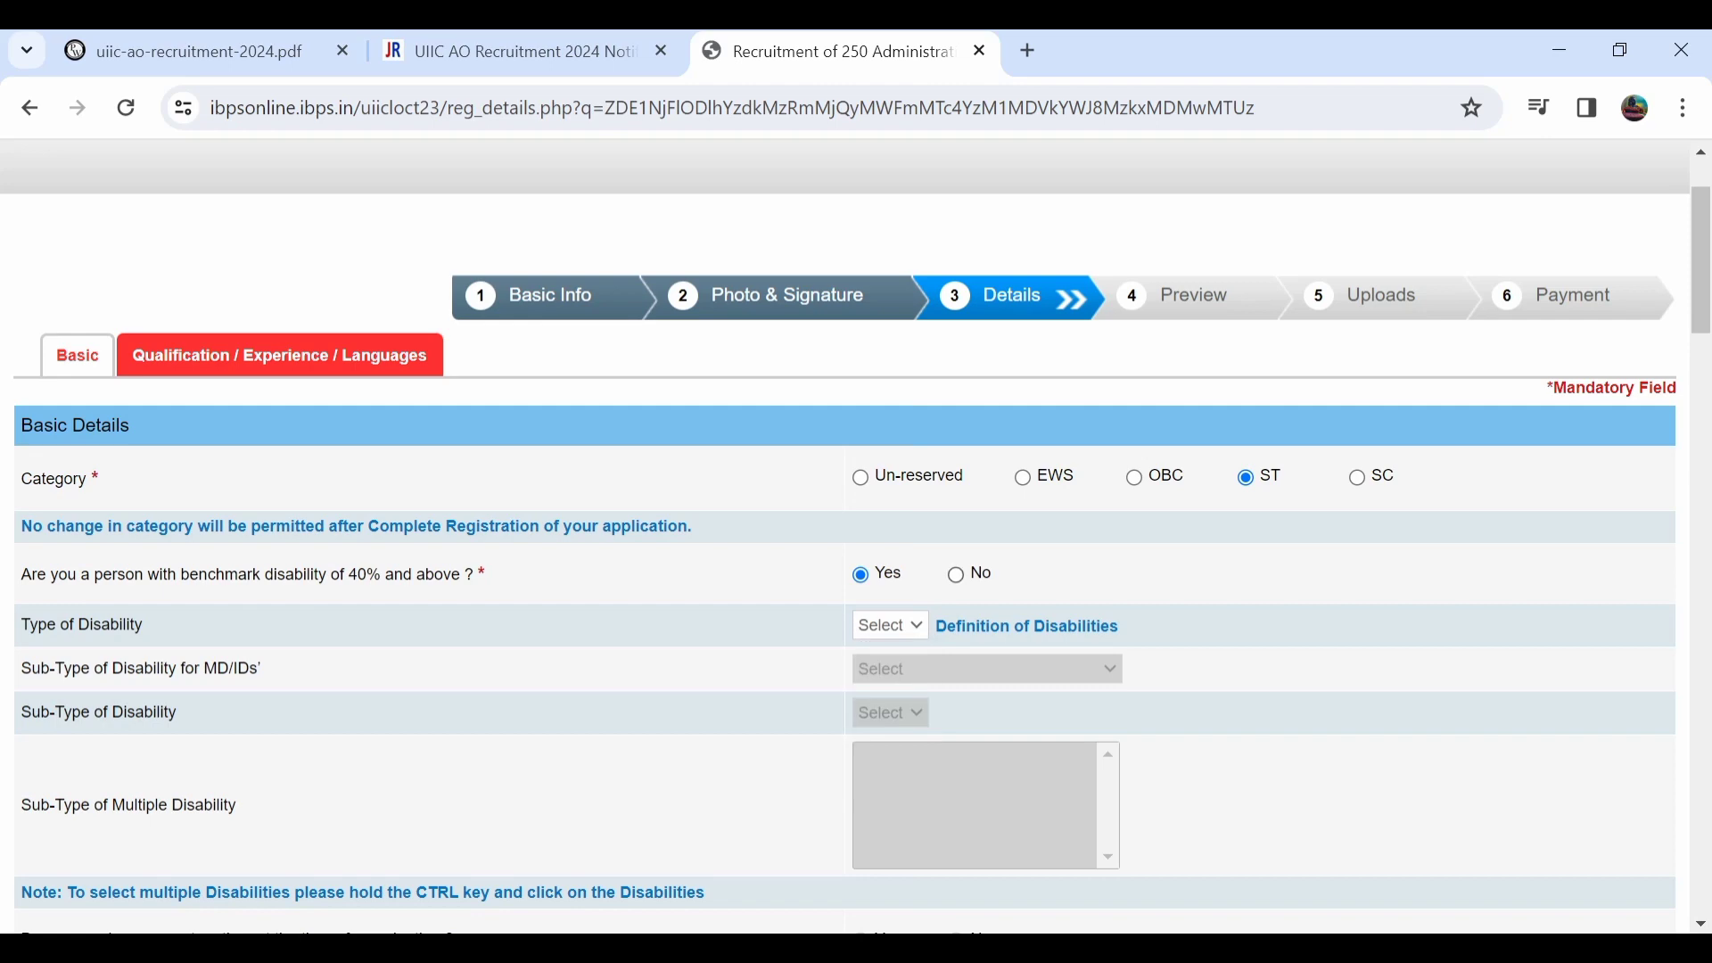
{"action": "left_click", "coordinate": [955, 575]}
{"action": "scroll", "coordinate": [955, 575], "scroll_direction": "down", "scroll_amount": 3}
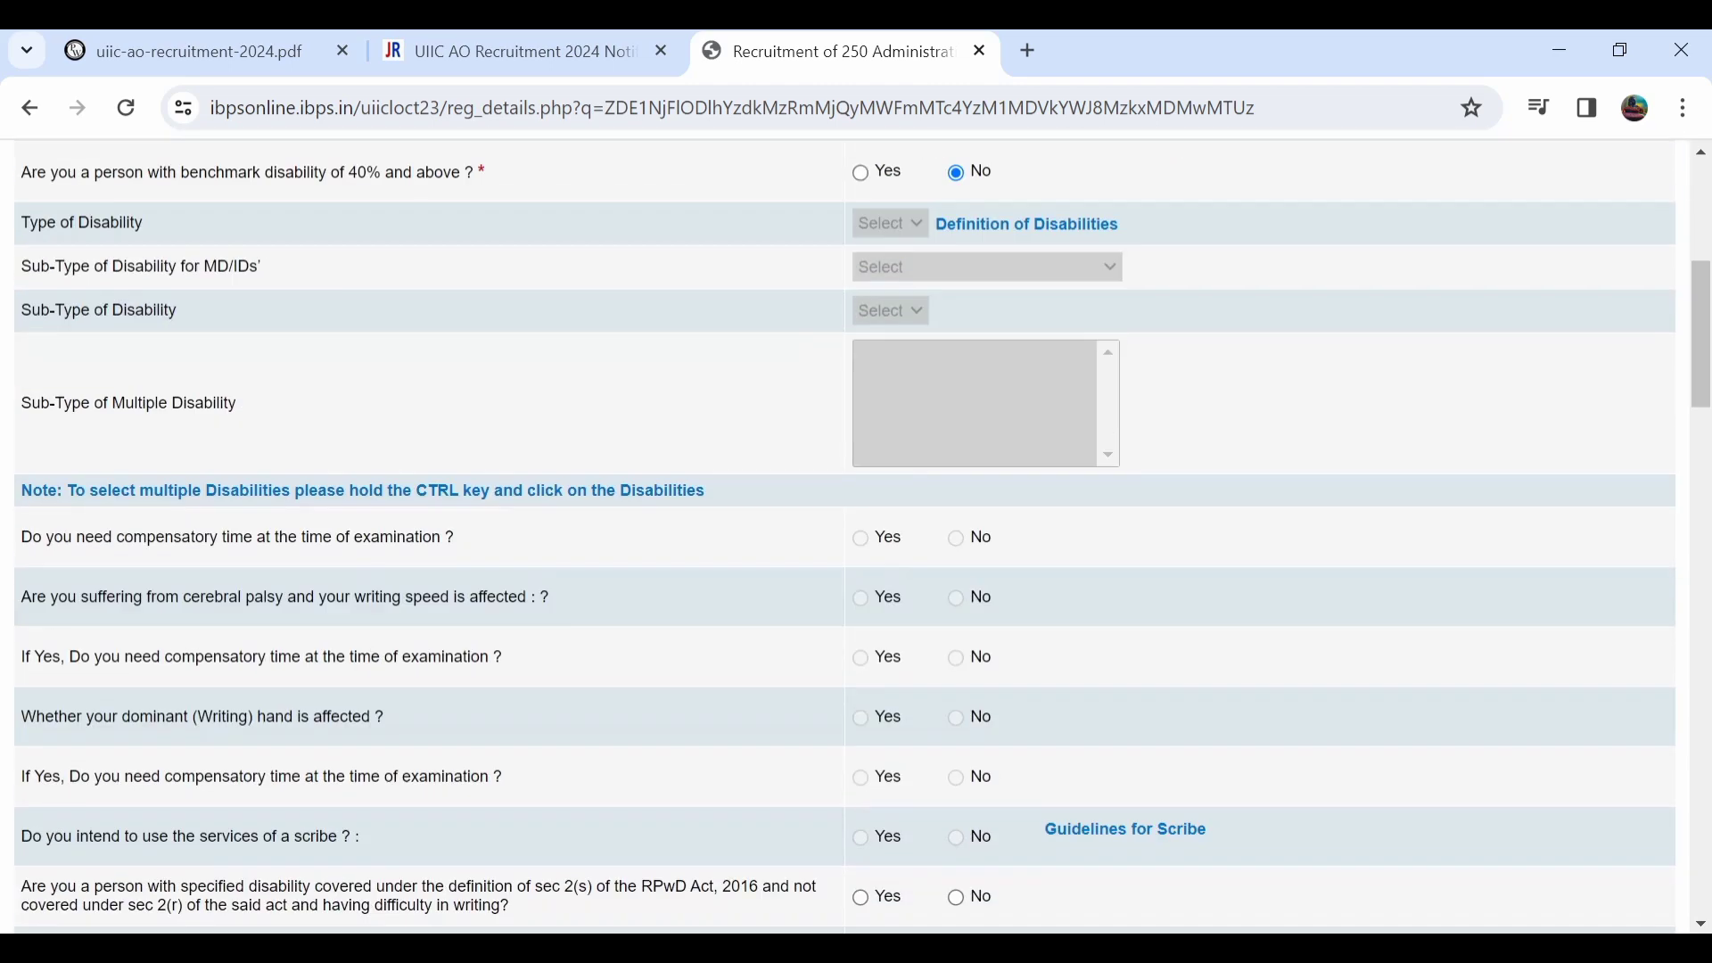
{"action": "scroll", "coordinate": [844, 535], "scroll_direction": "down", "scroll_amount": 1}
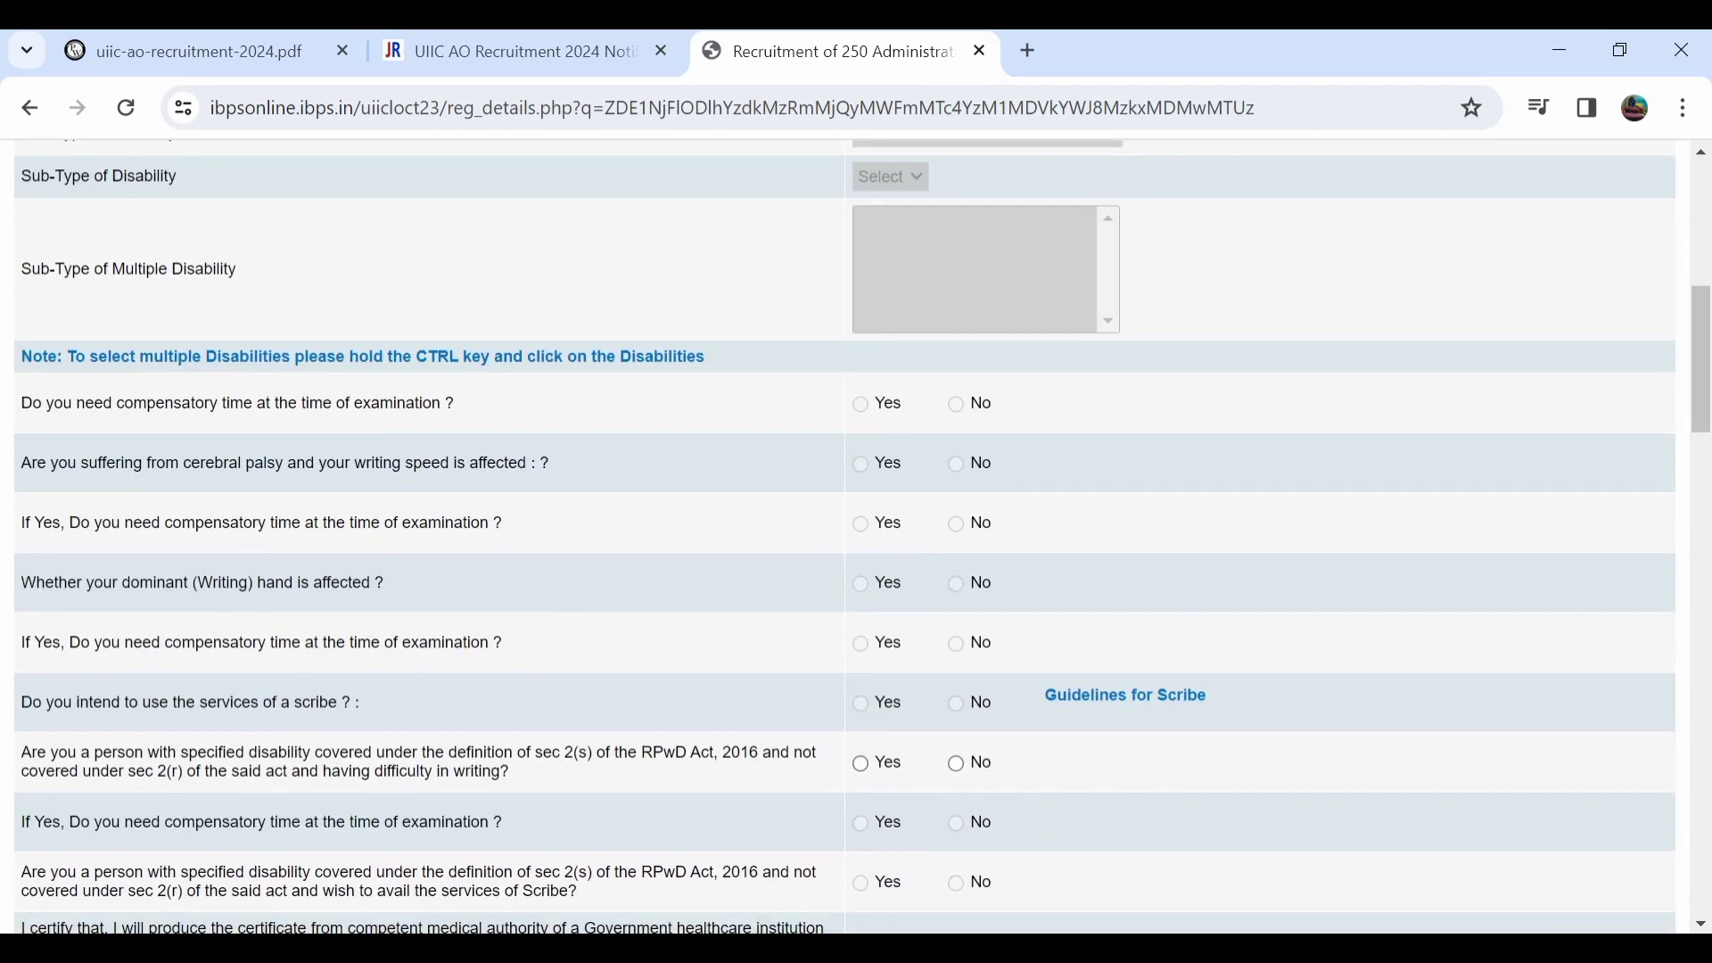
{"action": "scroll", "coordinate": [844, 535], "scroll_direction": "down", "scroll_amount": 3}
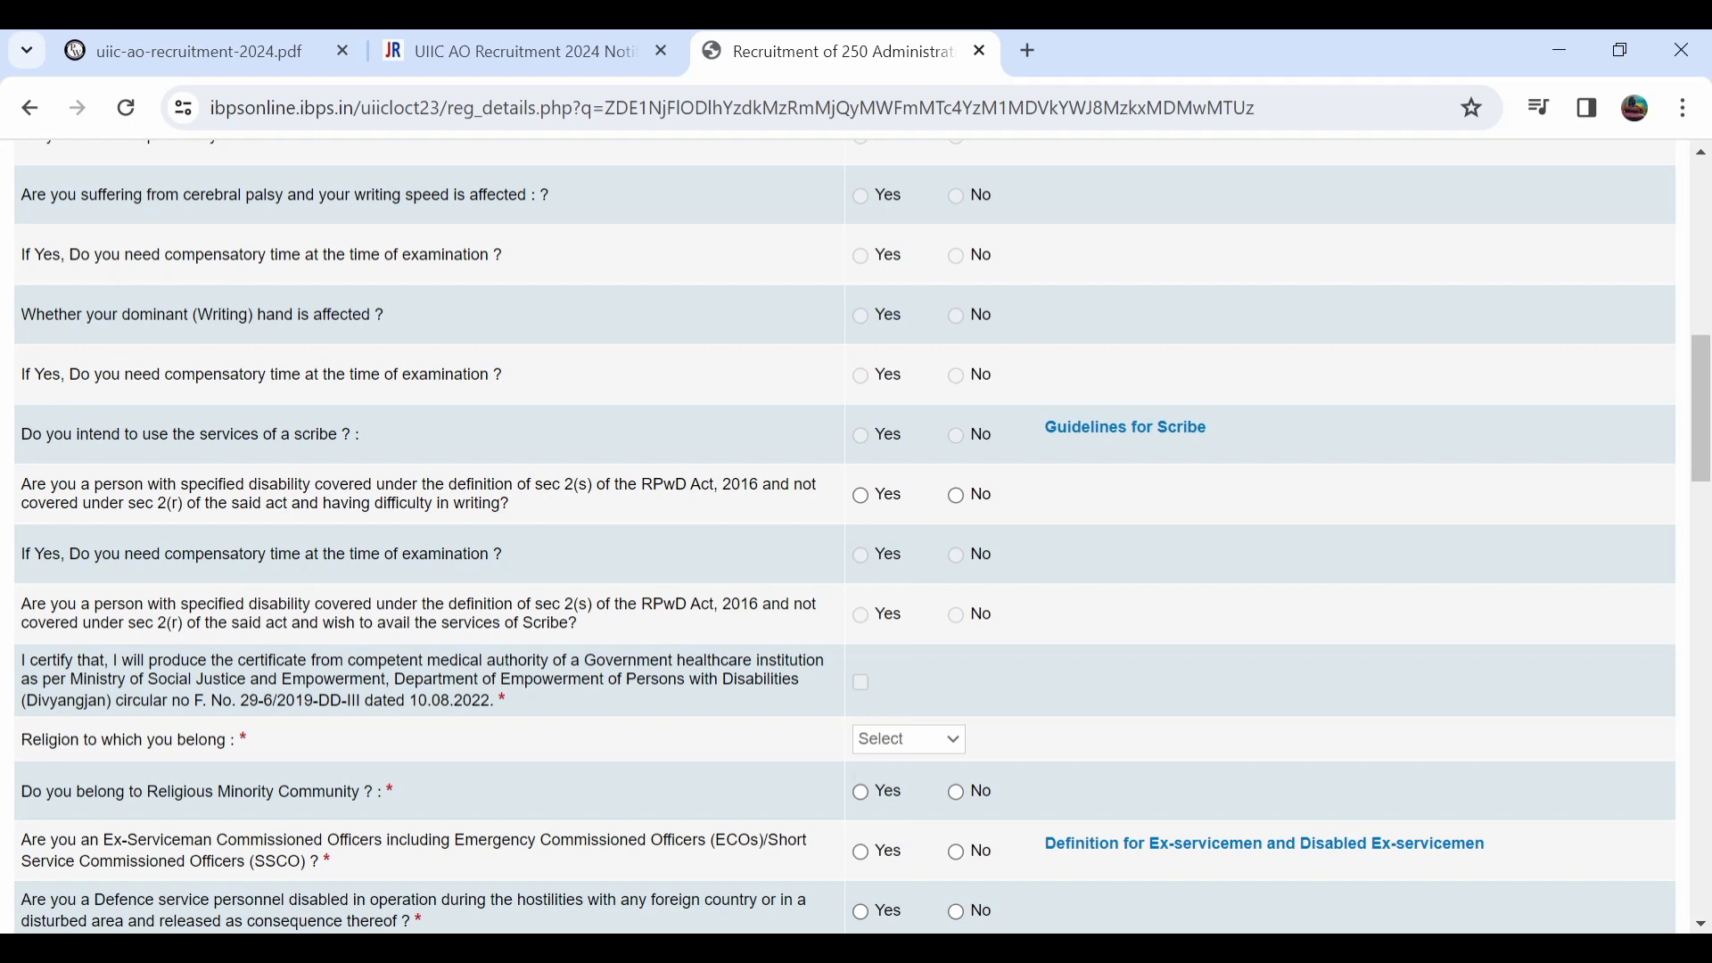
Answer No to RPwD writing difficulty, set religion to Hindu, and answer No to religious minority.
{"action": "left_click", "coordinate": [956, 495]}
{"action": "scroll", "coordinate": [844, 535], "scroll_direction": "down", "scroll_amount": 1}
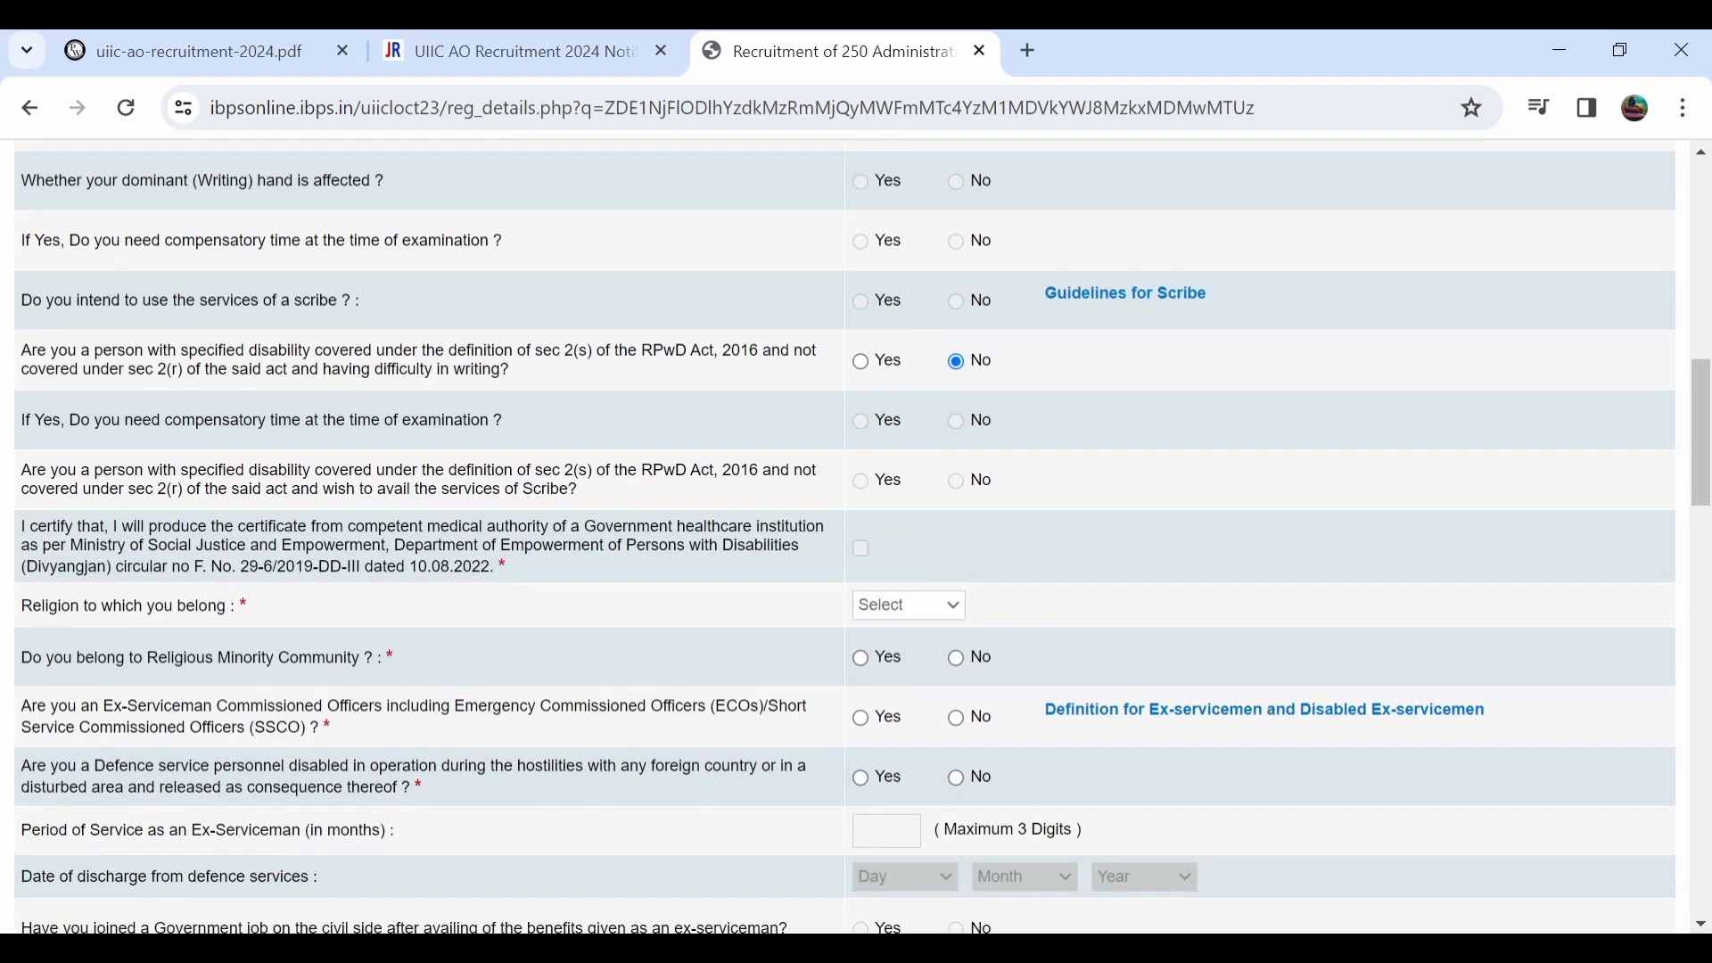
{"action": "scroll", "coordinate": [844, 535], "scroll_direction": "down", "scroll_amount": 1}
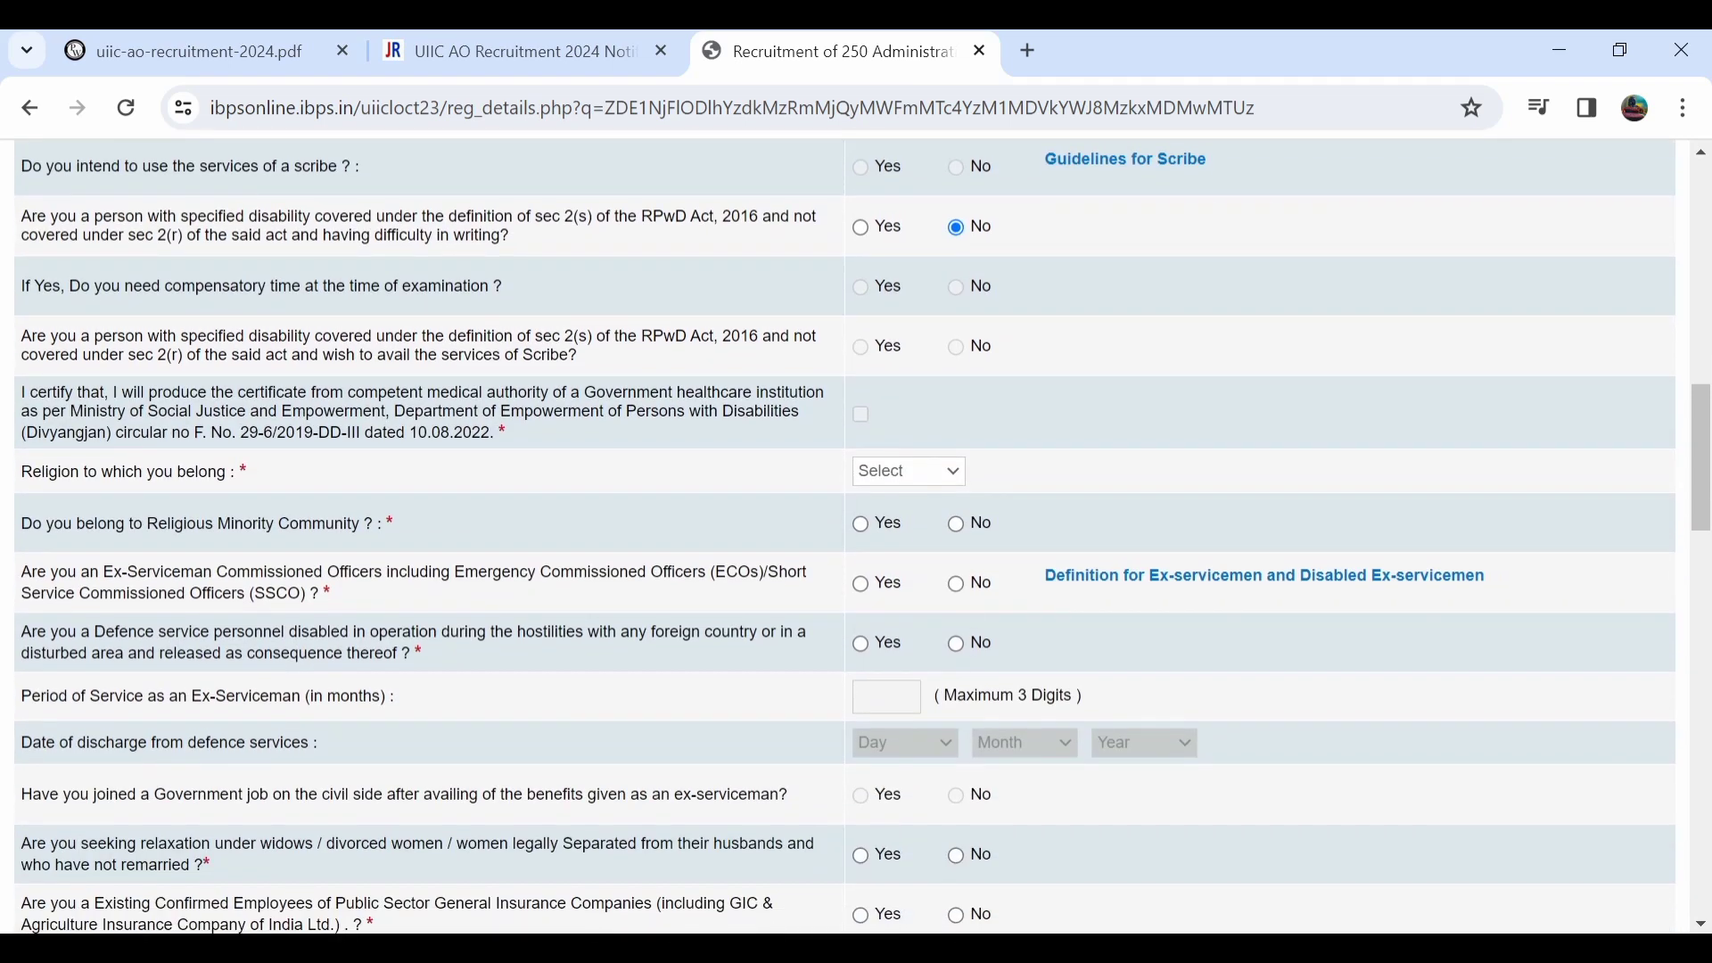
{"action": "left_click", "coordinate": [908, 471]}
{"action": "key", "text": "Down"}
{"action": "key", "text": "Down"}
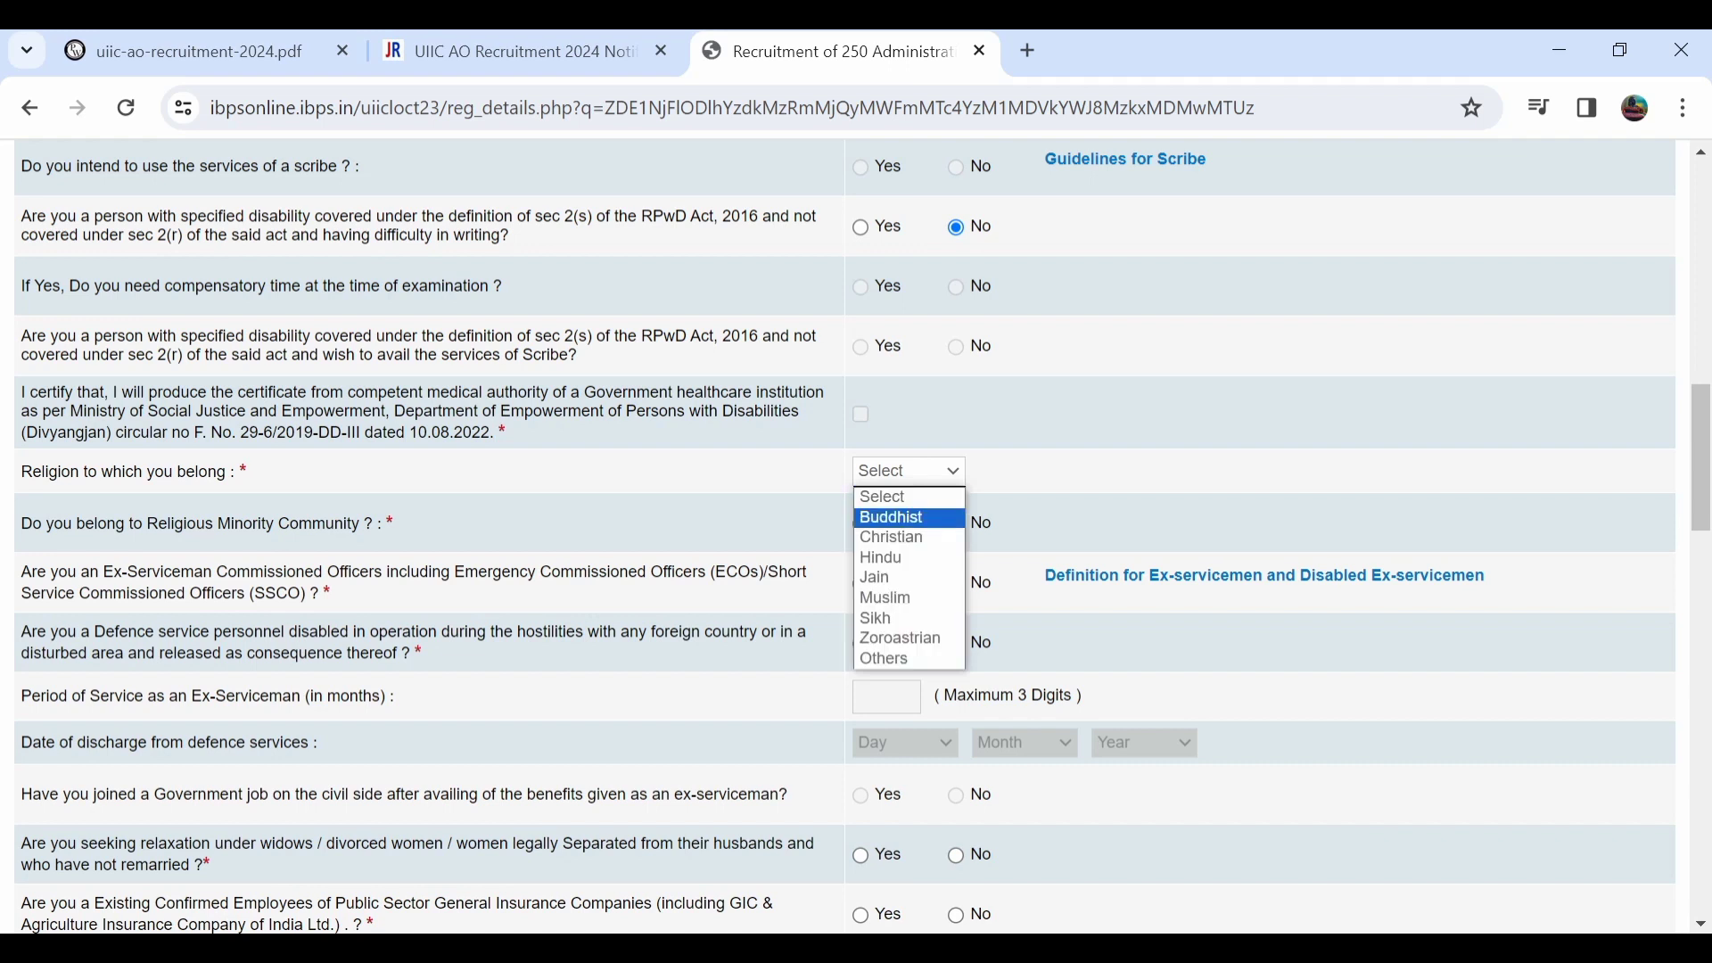
{"action": "key", "text": "Down"}
{"action": "key", "text": "Return"}
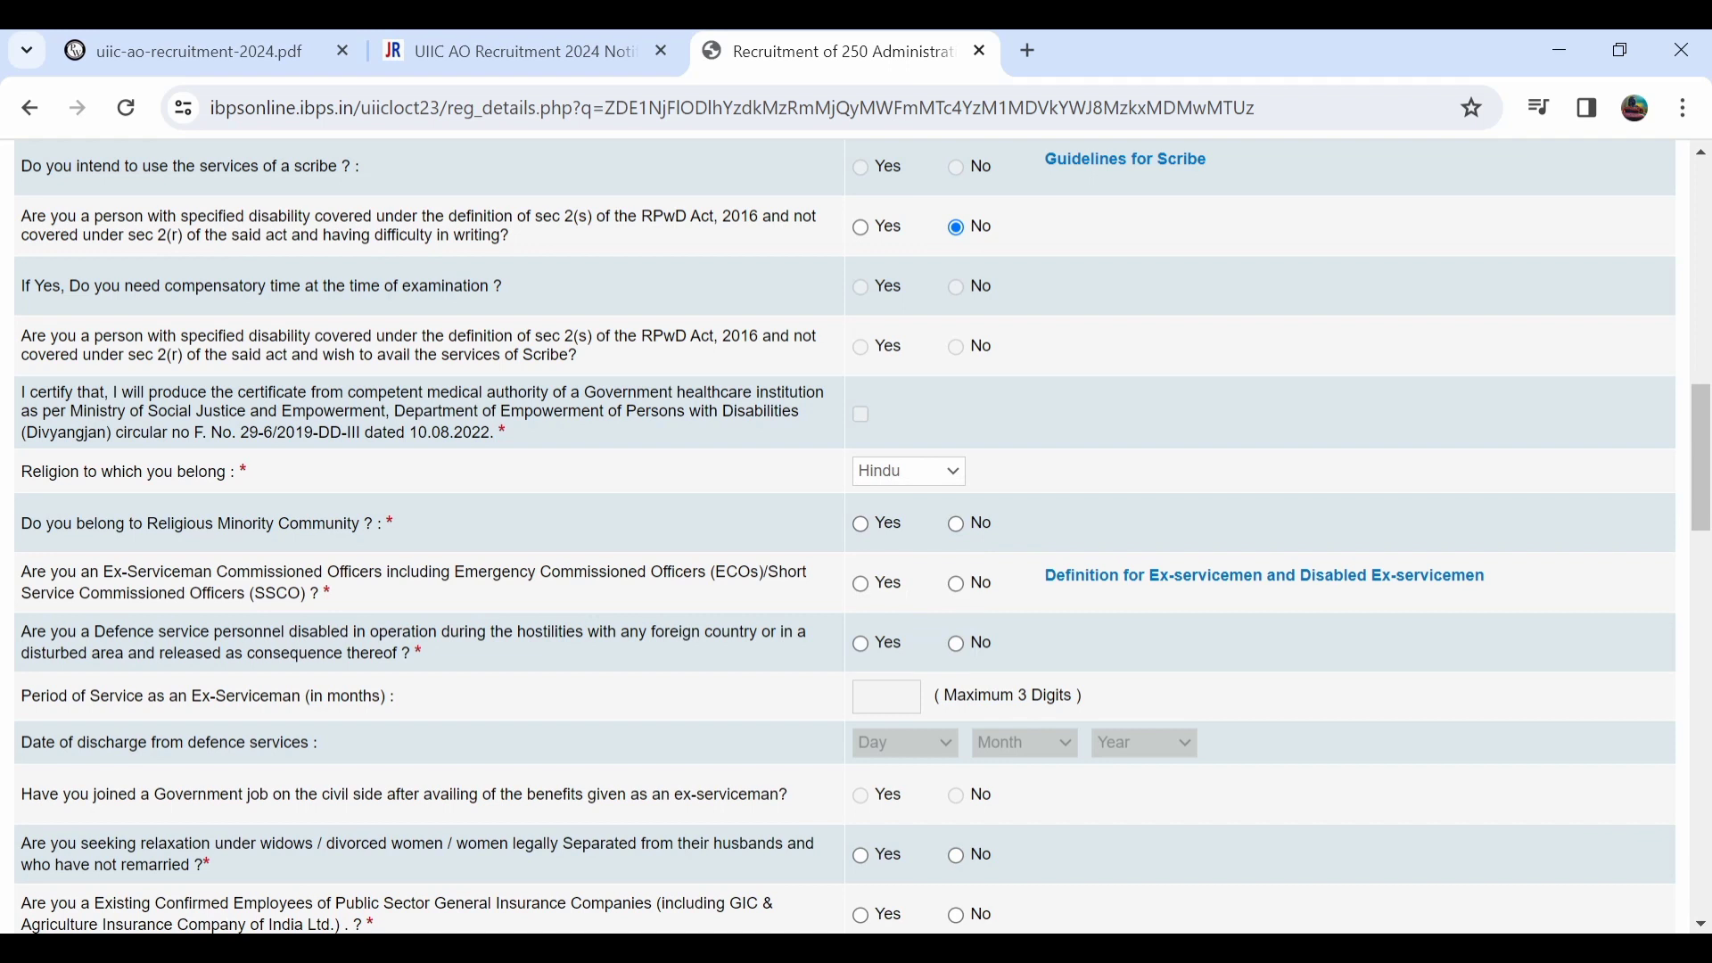
{"action": "left_click", "coordinate": [956, 524]}
Answer No to both the ex-serviceman and disabled defence personnel questions.
{"action": "left_click", "coordinate": [860, 584]}
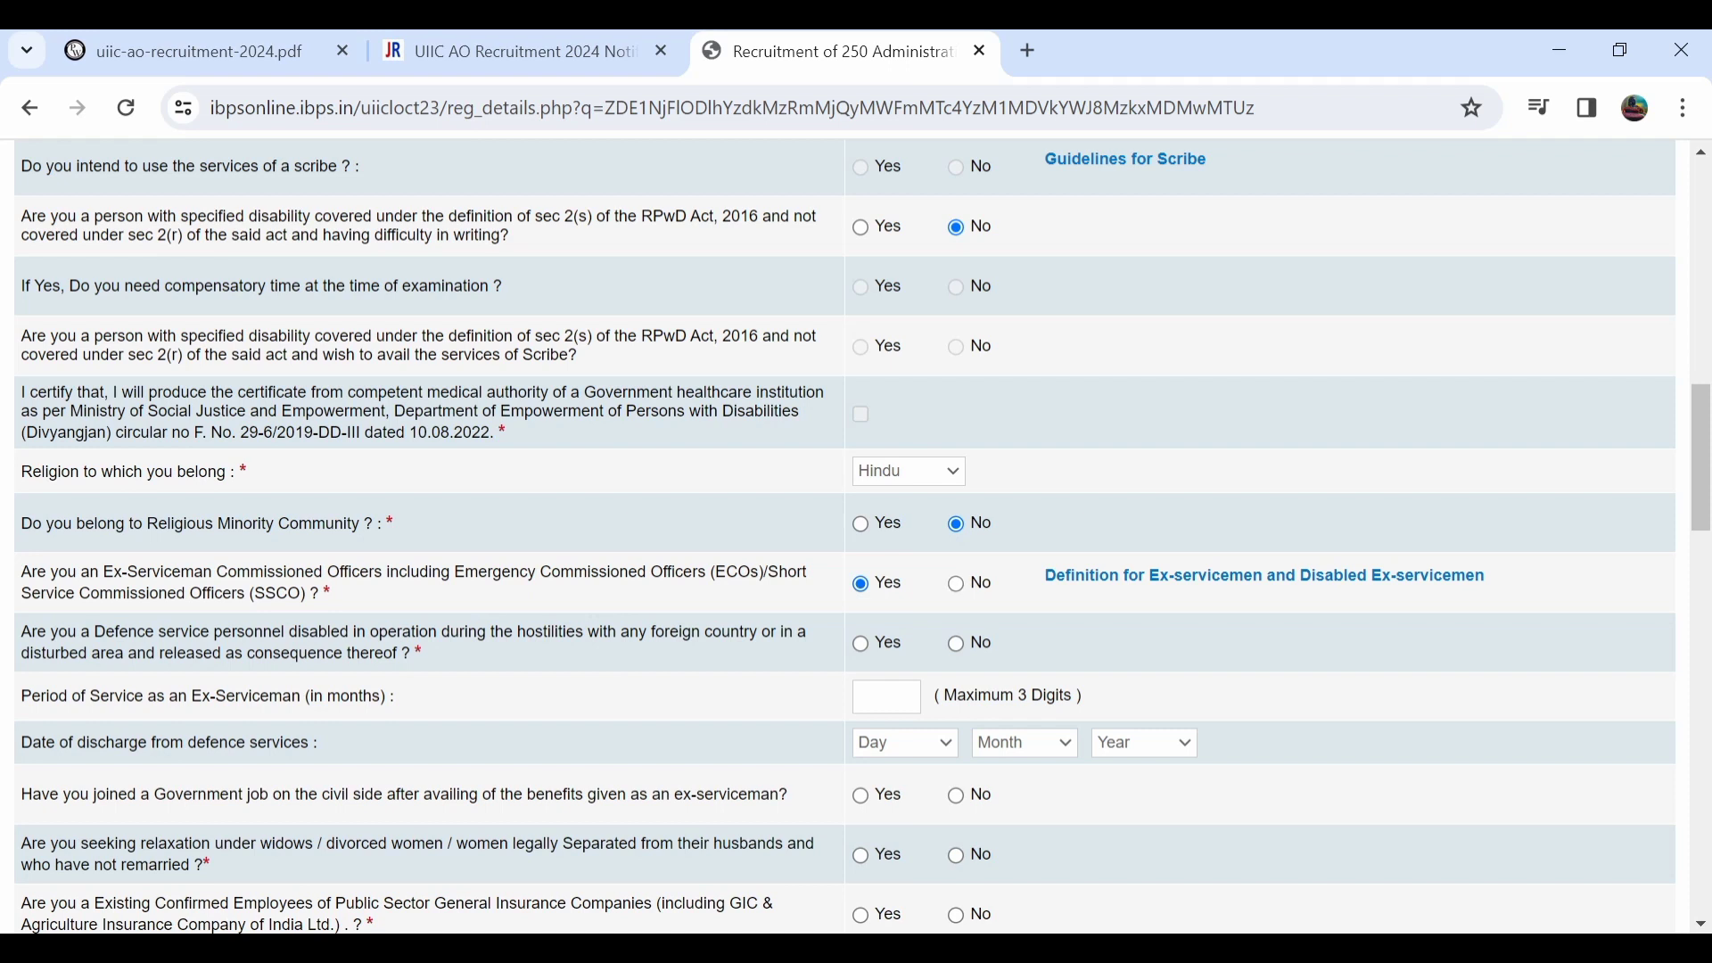
{"action": "left_click", "coordinate": [956, 584]}
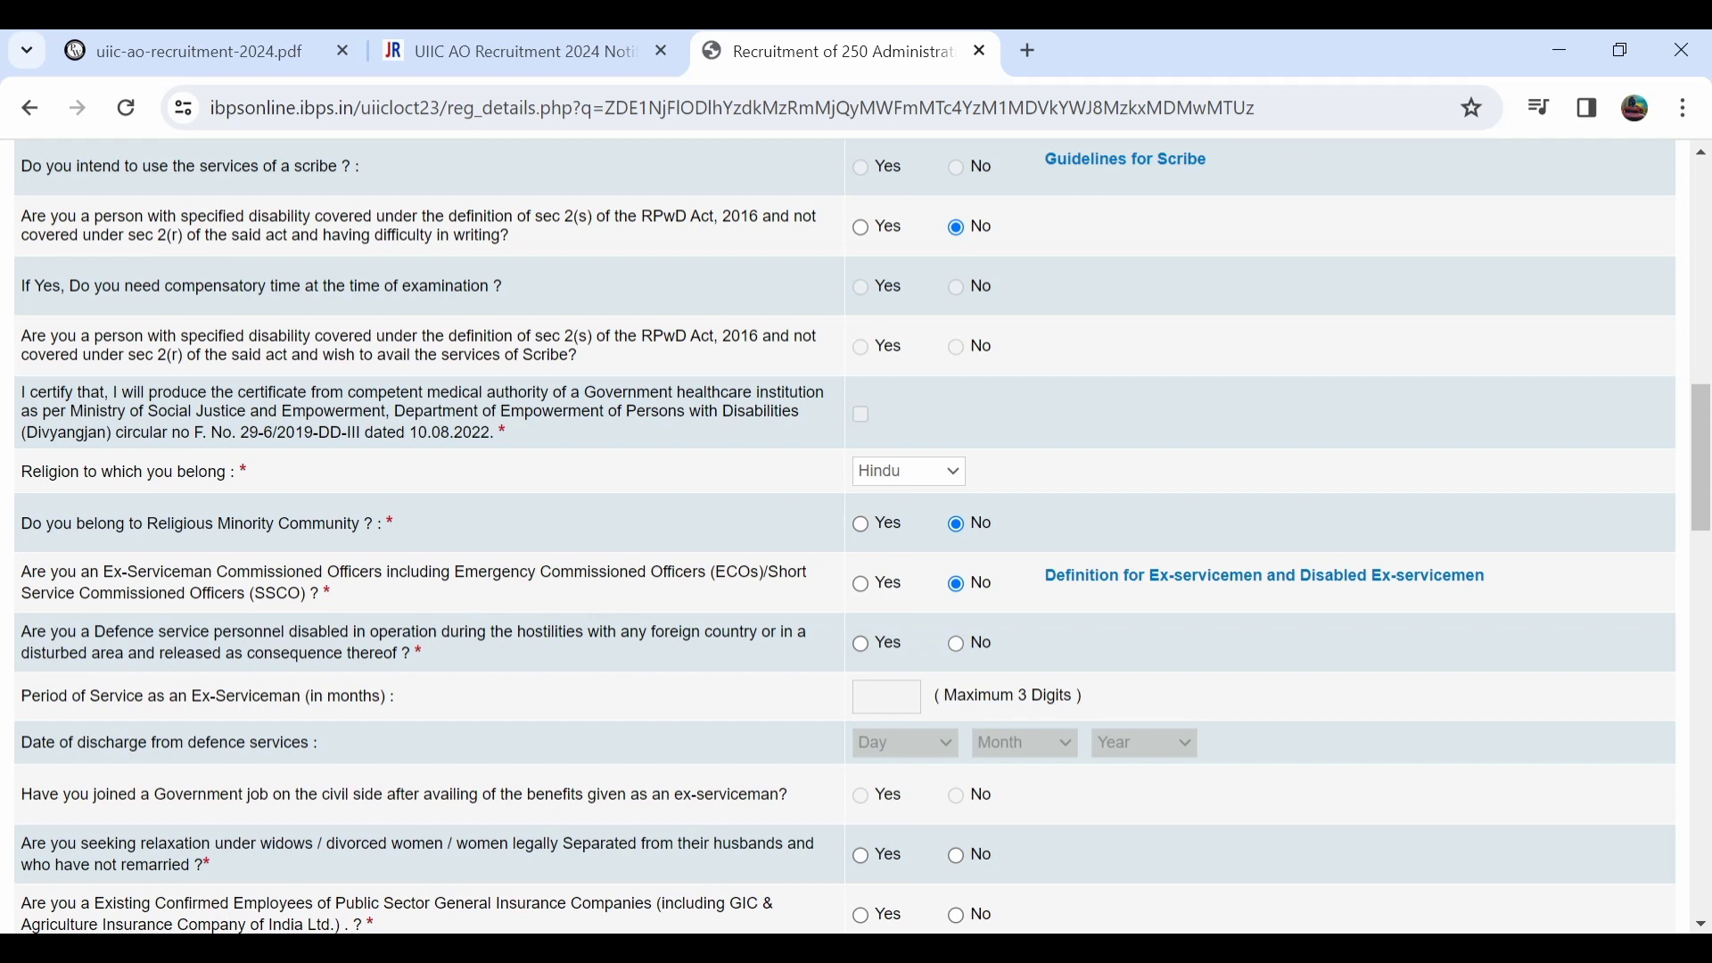
{"action": "left_click", "coordinate": [956, 644]}
{"action": "left_click", "coordinate": [860, 644]}
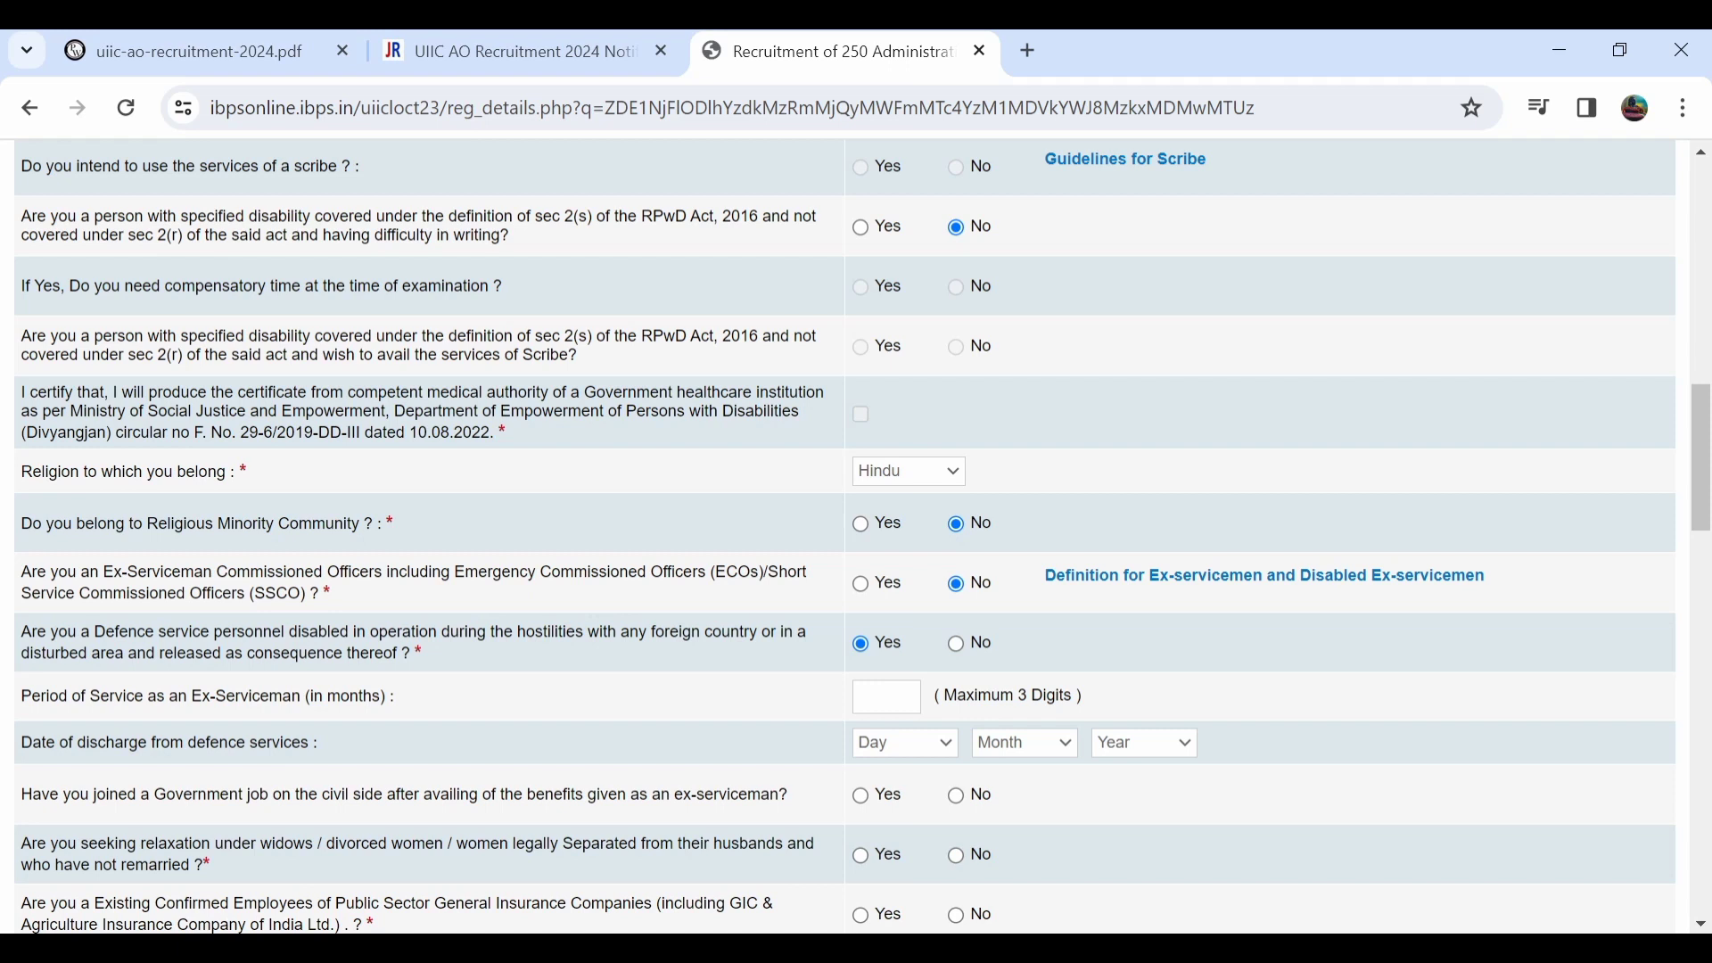
{"action": "left_click", "coordinate": [955, 643]}
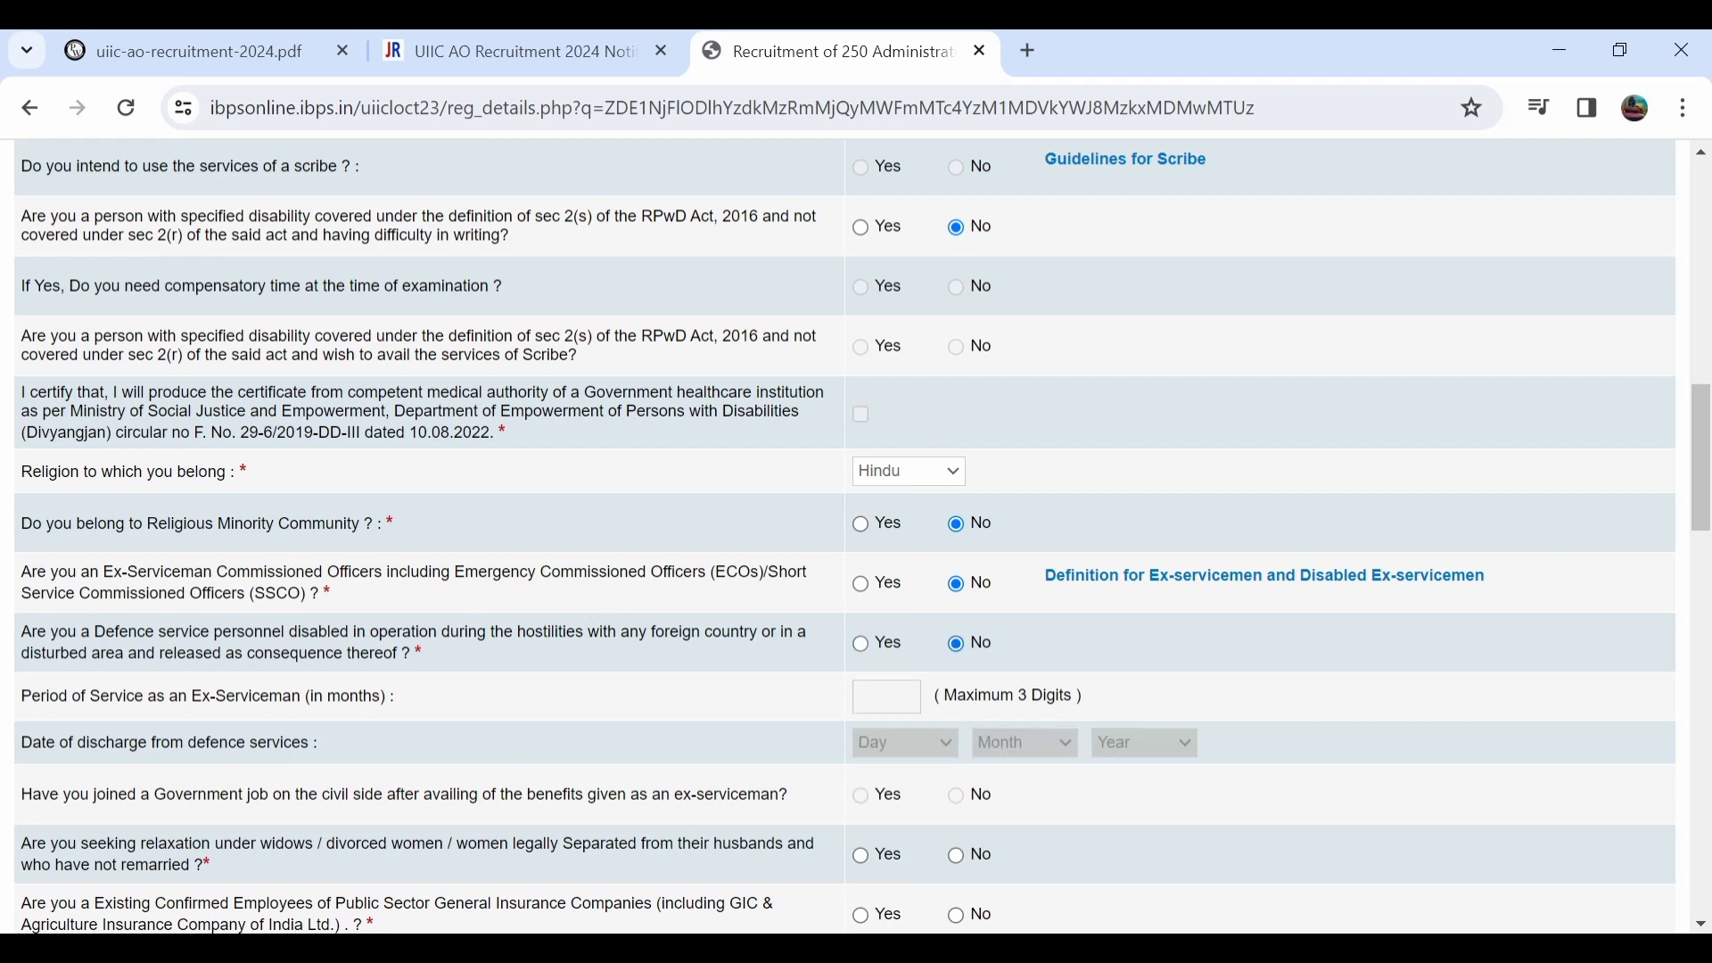
{"action": "scroll", "coordinate": [845, 535], "scroll_direction": "down", "scroll_amount": 3}
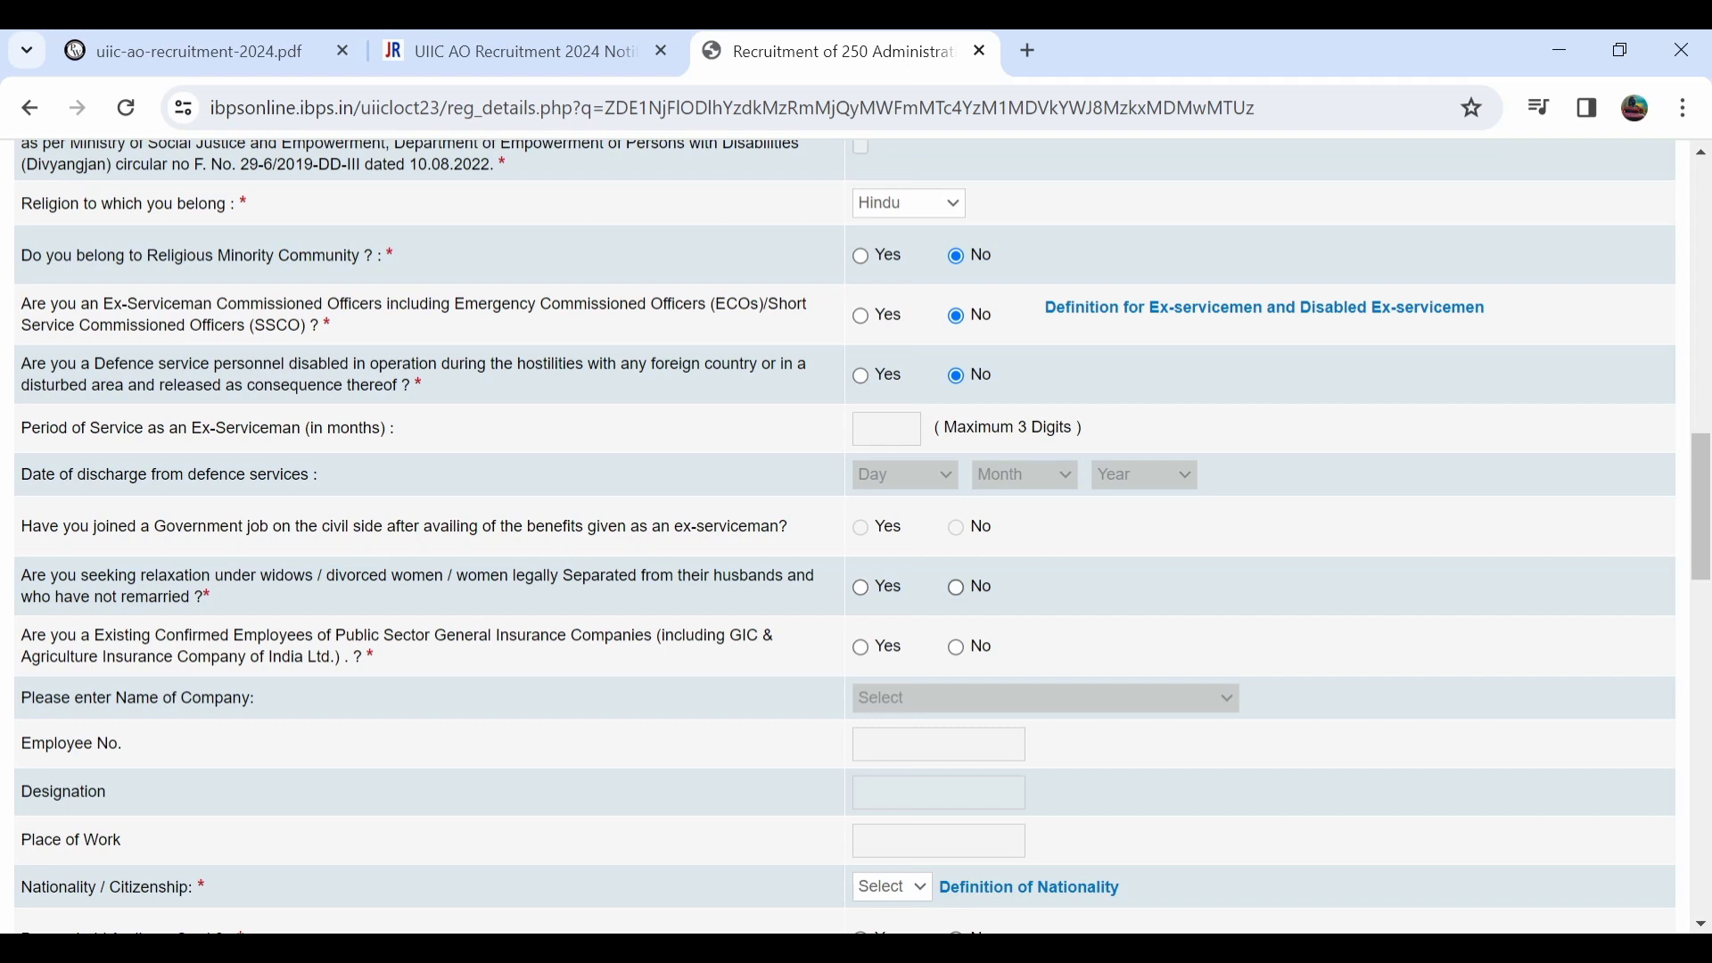
Answer No to widow and existing insurance employee, set nationality Indian, and confirm Aadhaar held.
{"action": "left_click", "coordinate": [956, 587]}
{"action": "left_click", "coordinate": [861, 647]}
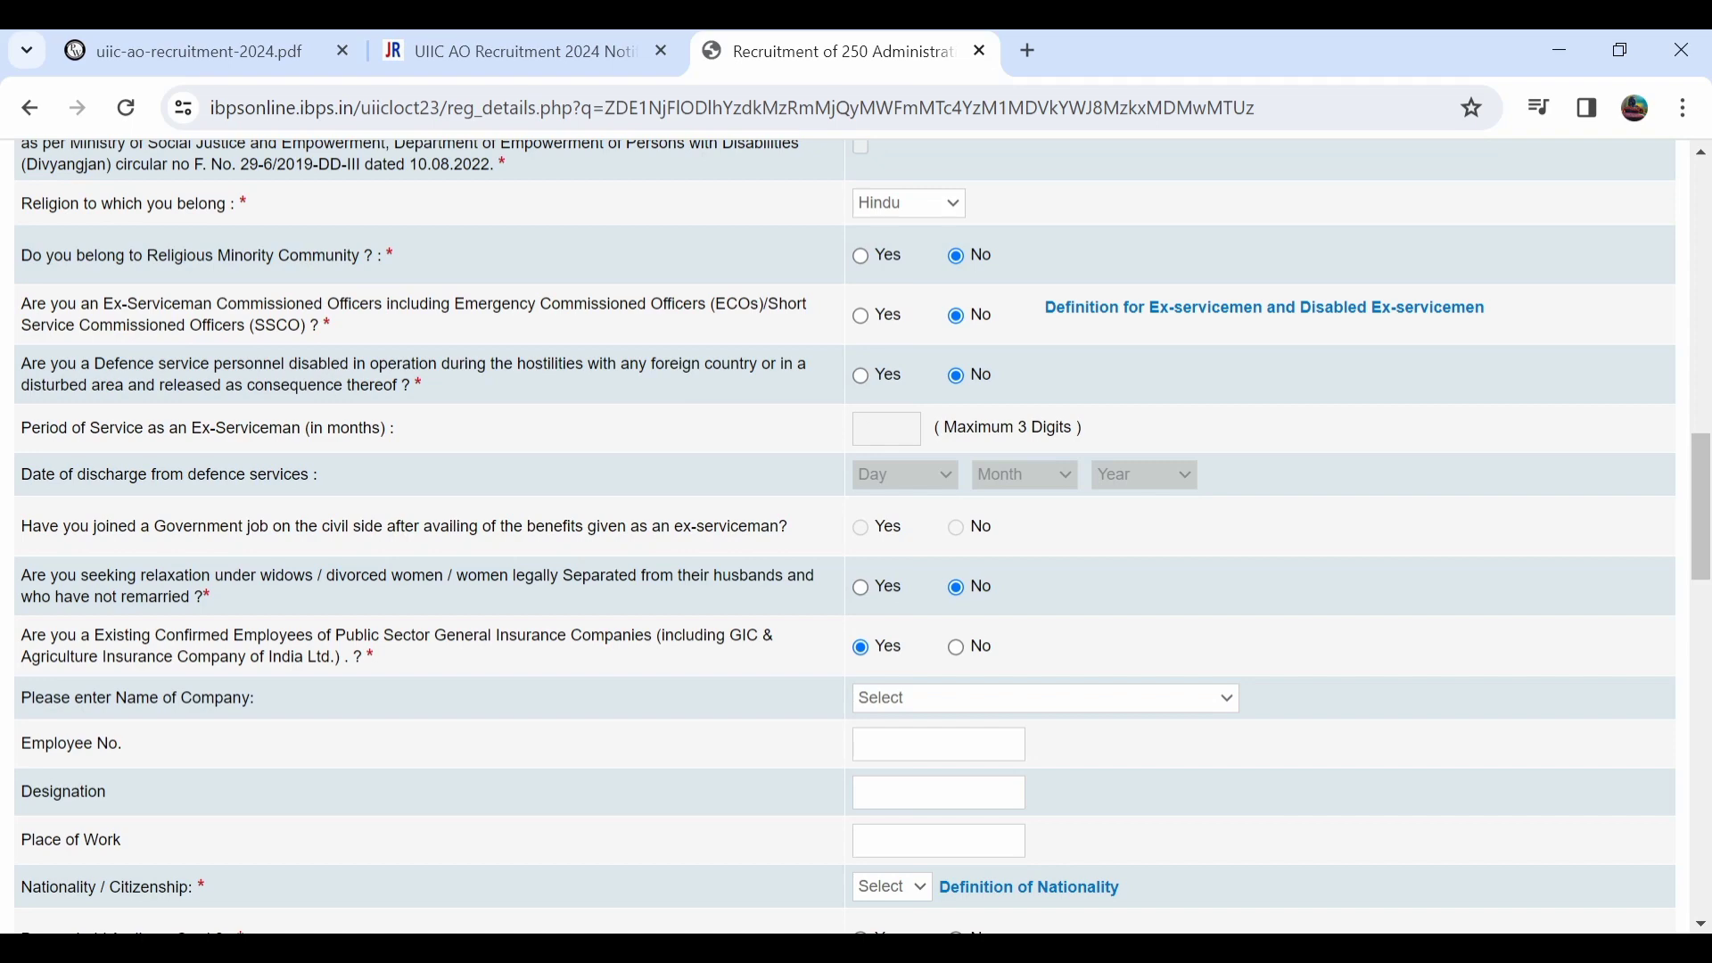
{"action": "left_click", "coordinate": [956, 647]}
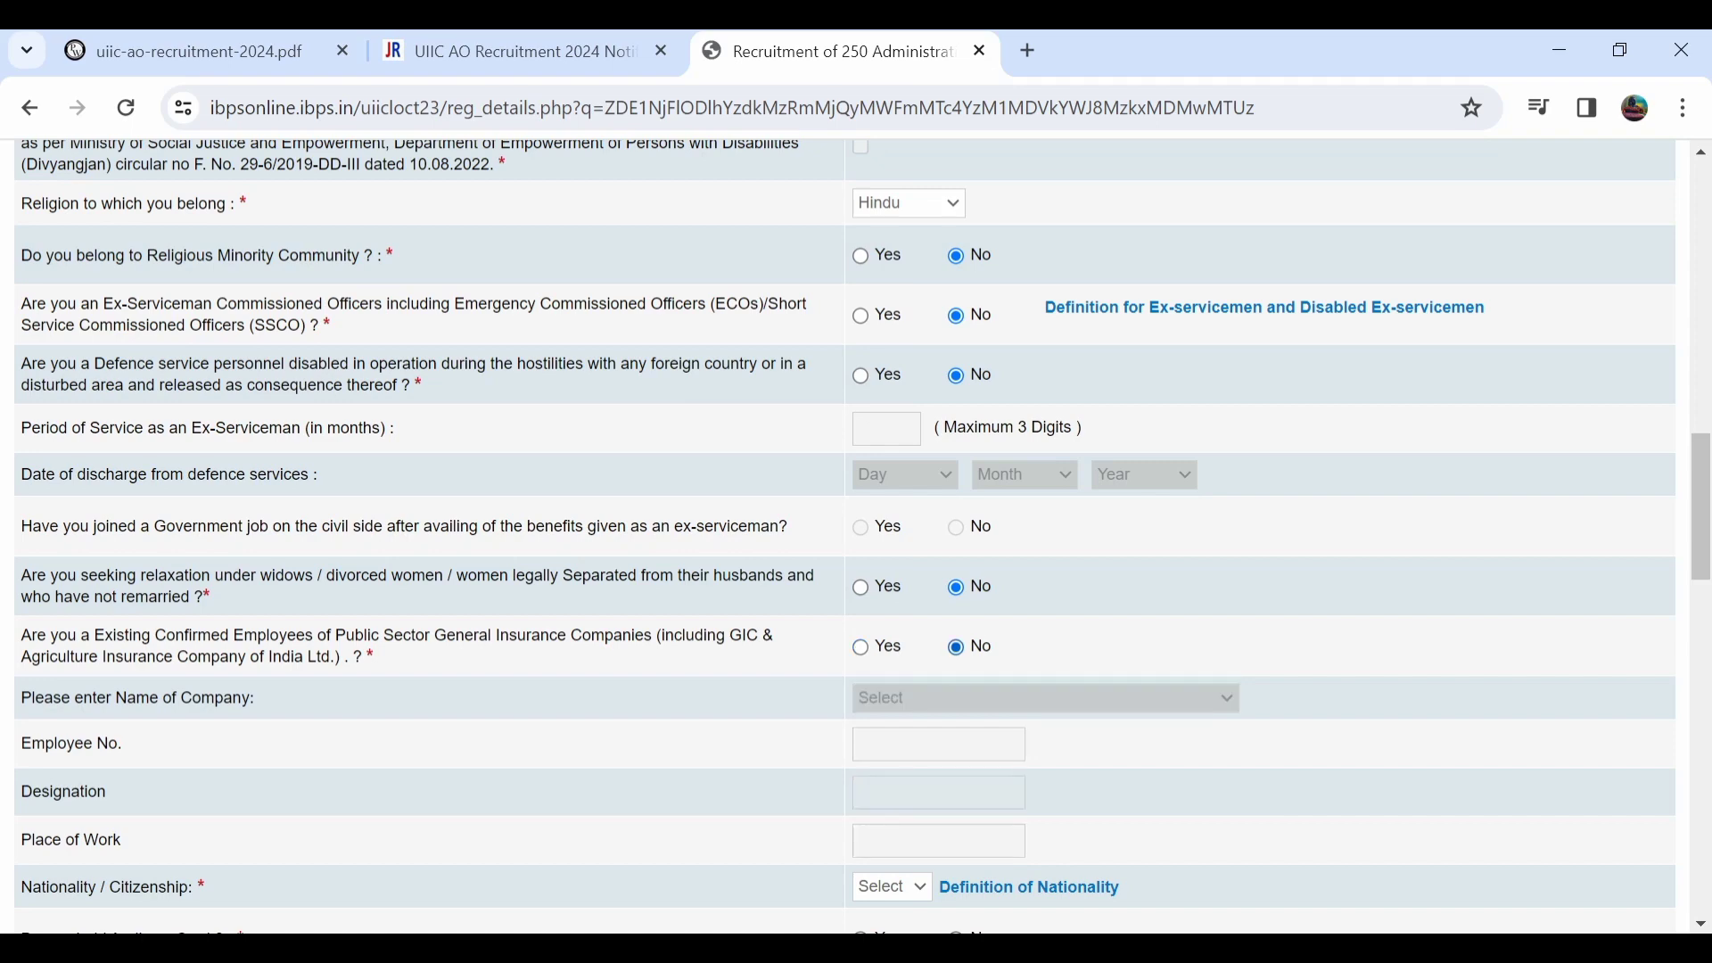
{"action": "scroll", "coordinate": [956, 648], "scroll_direction": "down", "scroll_amount": 1}
{"action": "scroll", "coordinate": [844, 535], "scroll_direction": "down", "scroll_amount": 1}
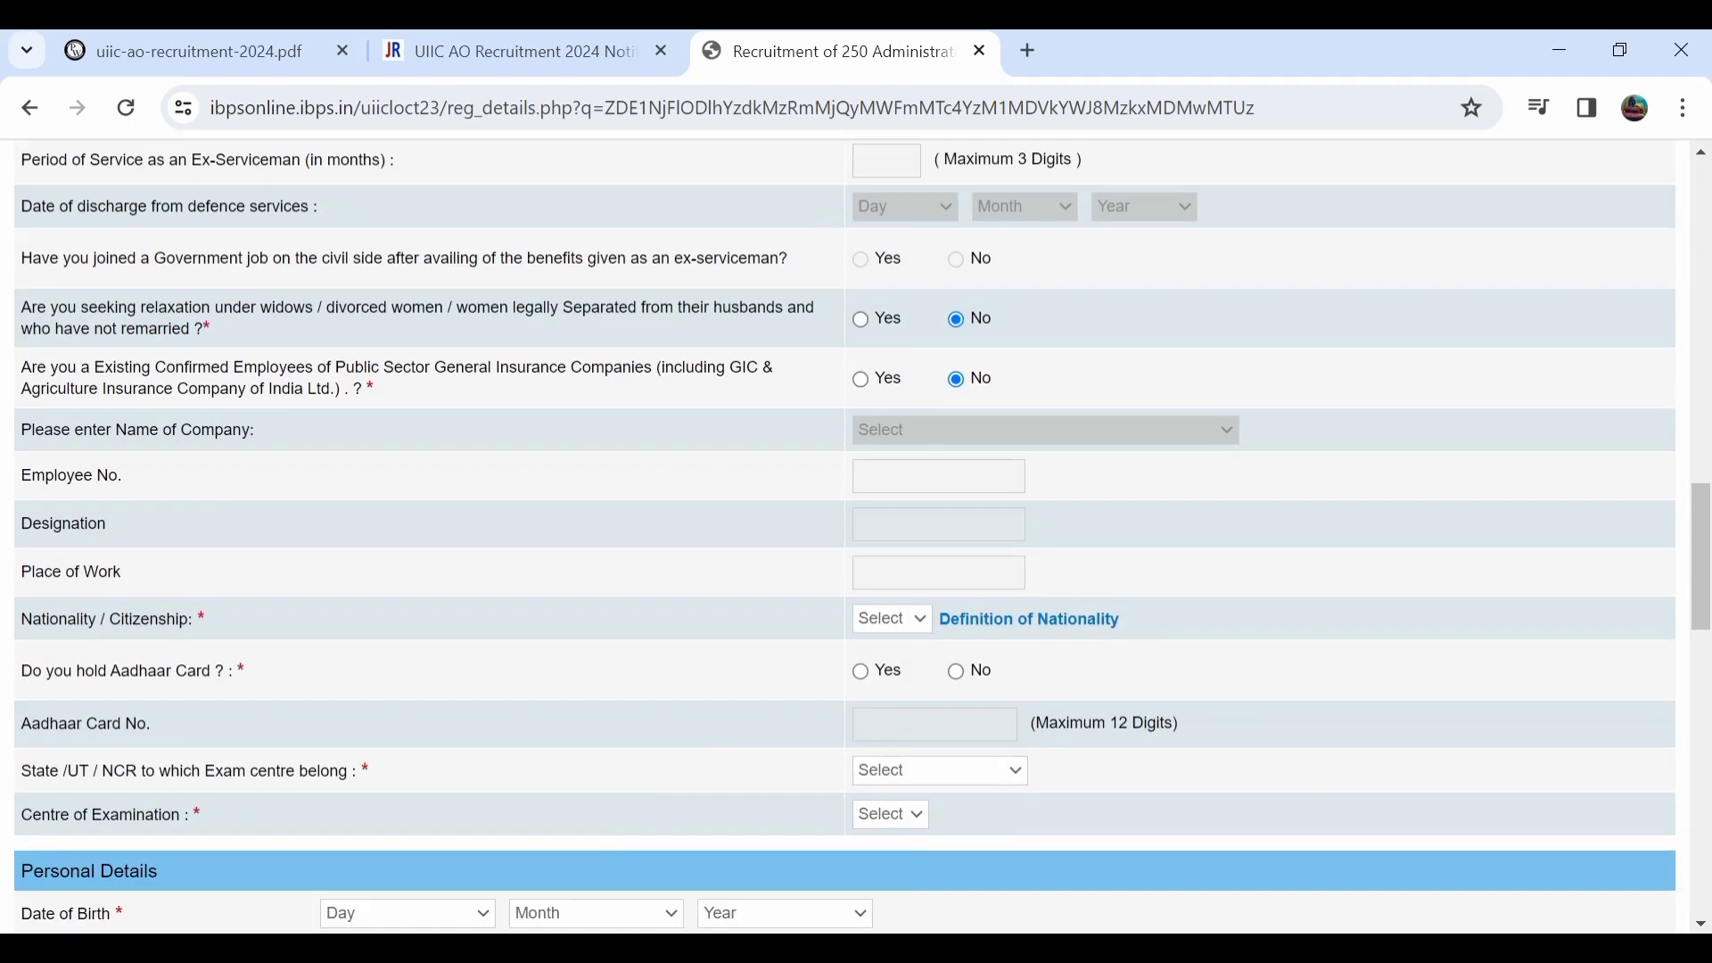
{"action": "left_click", "coordinate": [892, 619]}
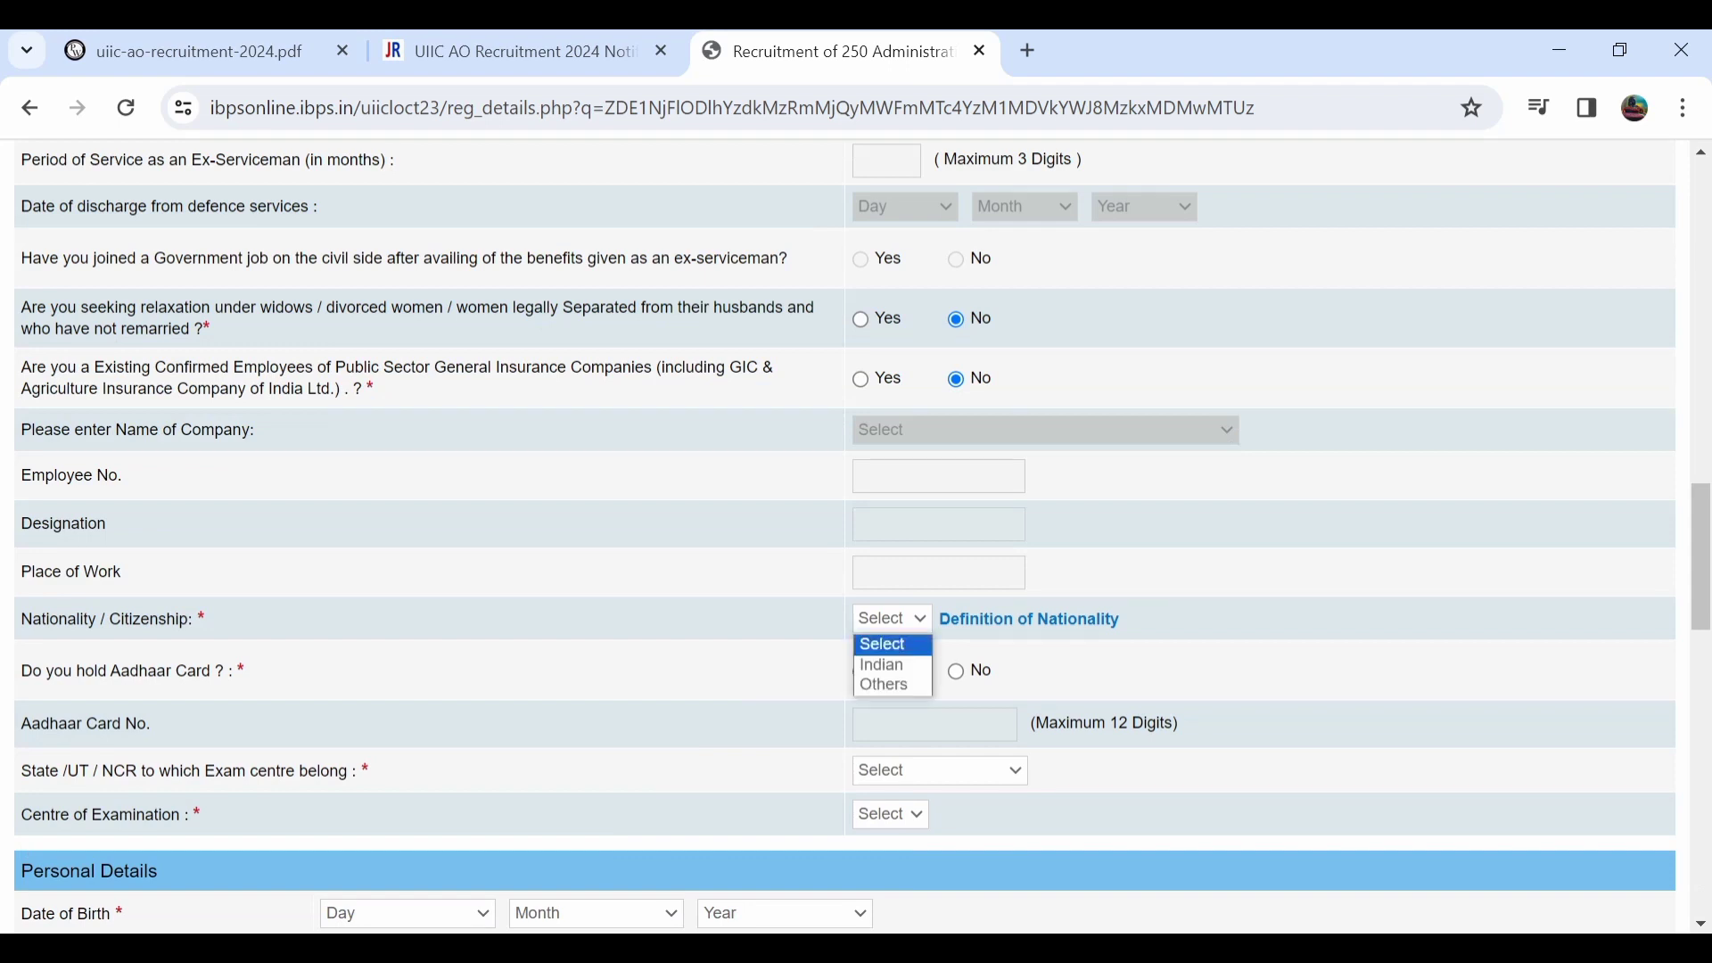
{"action": "left_click", "coordinate": [882, 665]}
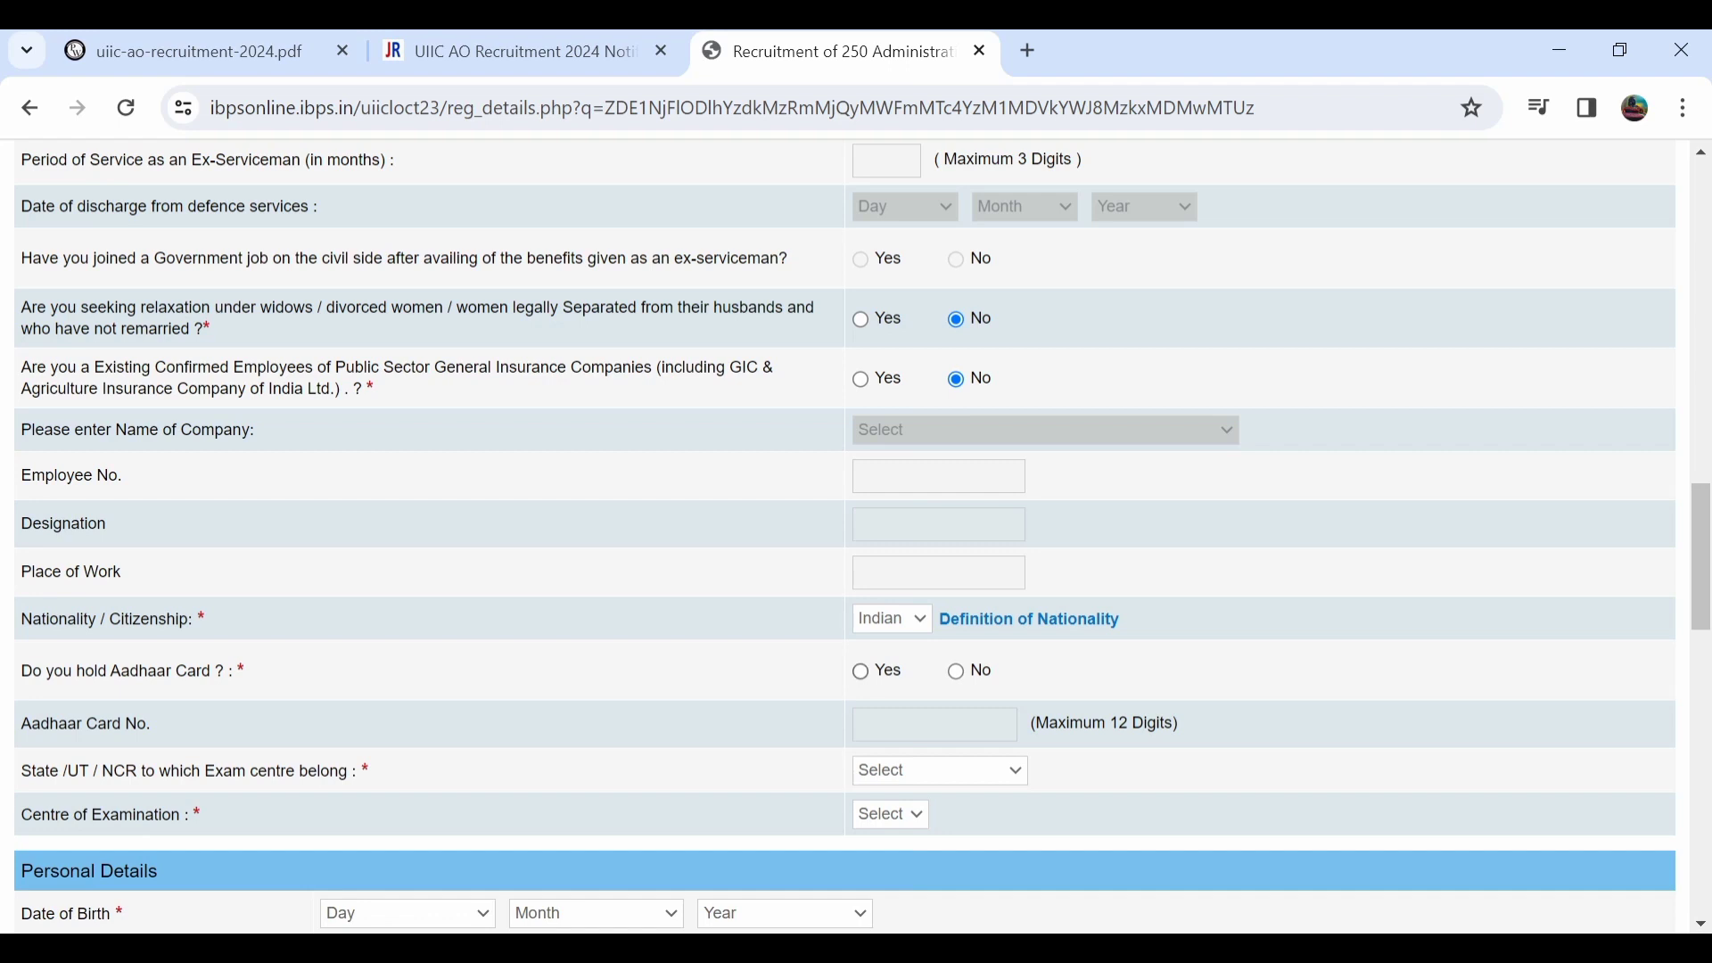
{"action": "left_click", "coordinate": [861, 674]}
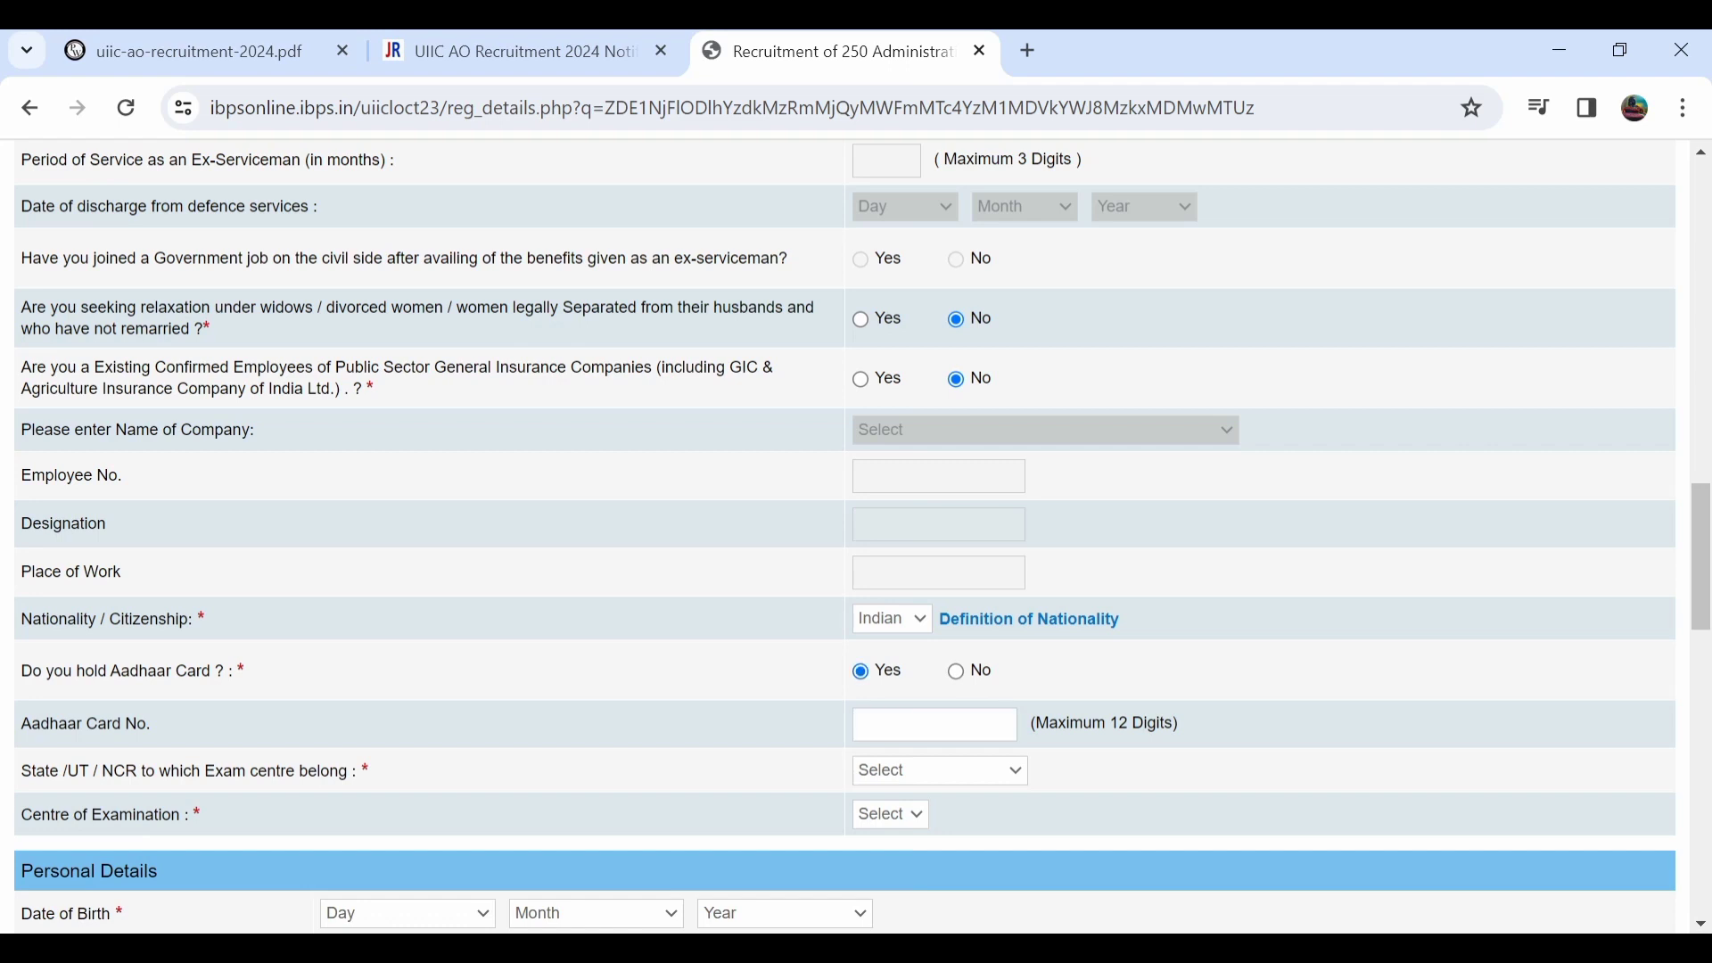
Choose Telangana as exam-centre state and Warangal as the examination centre.
{"action": "left_click", "coordinate": [940, 771]}
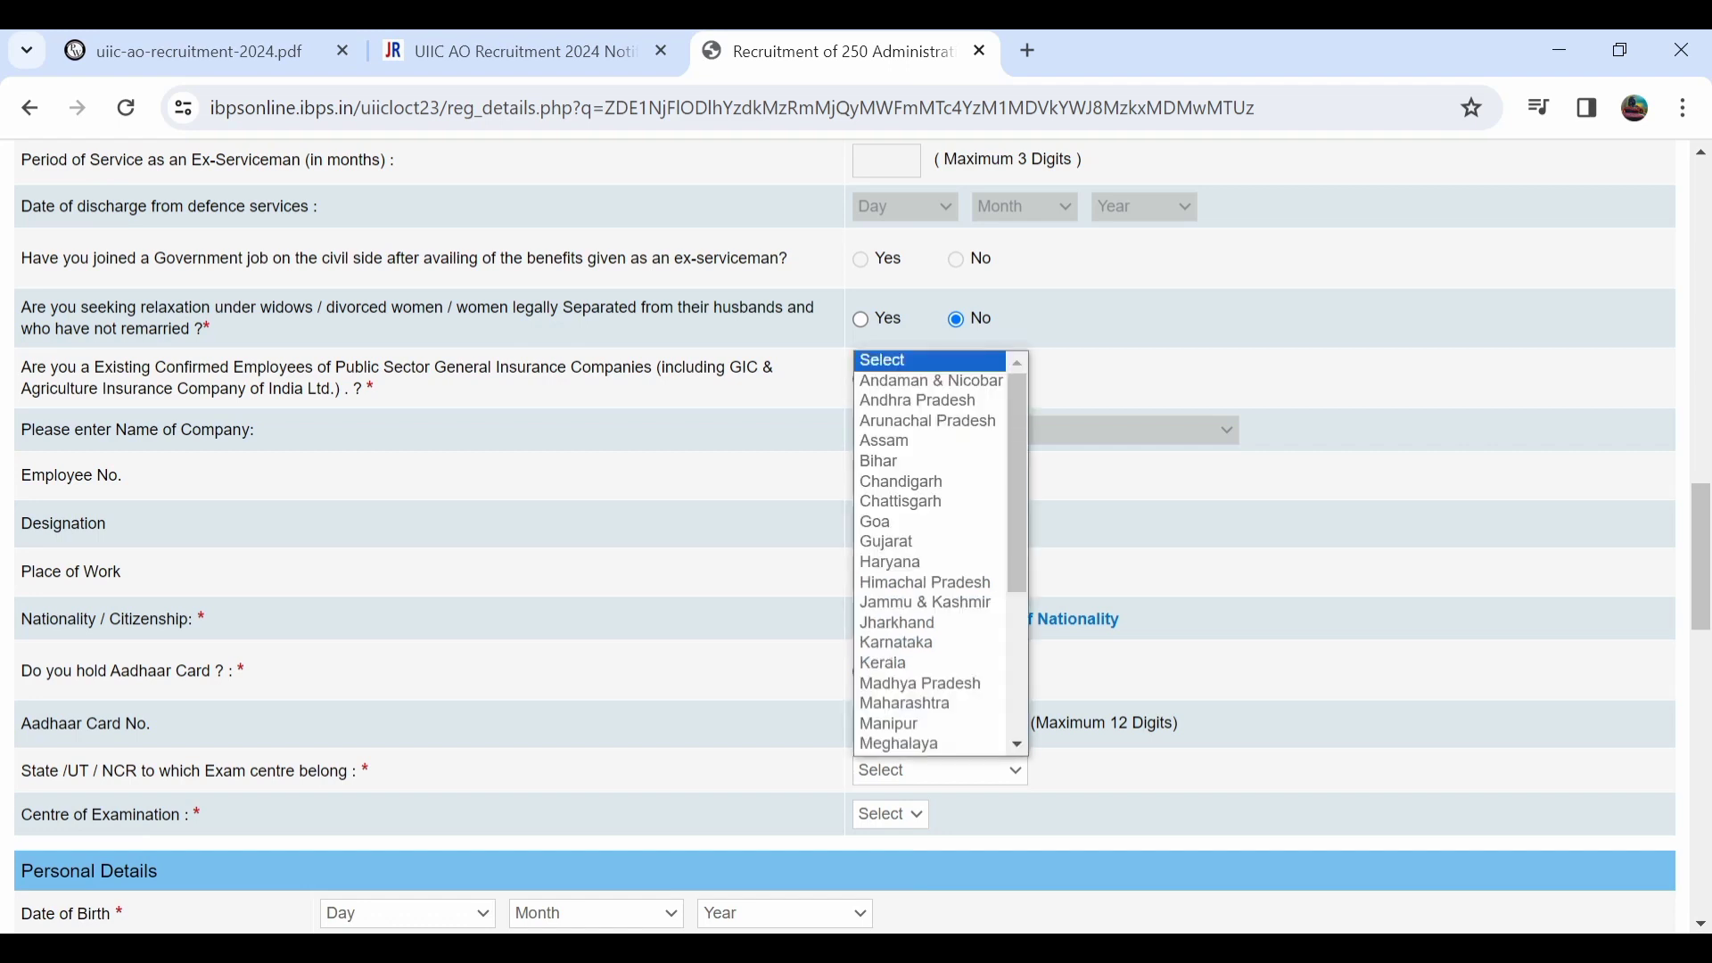
{"action": "scroll", "coordinate": [929, 644], "scroll_direction": "down", "scroll_amount": 3}
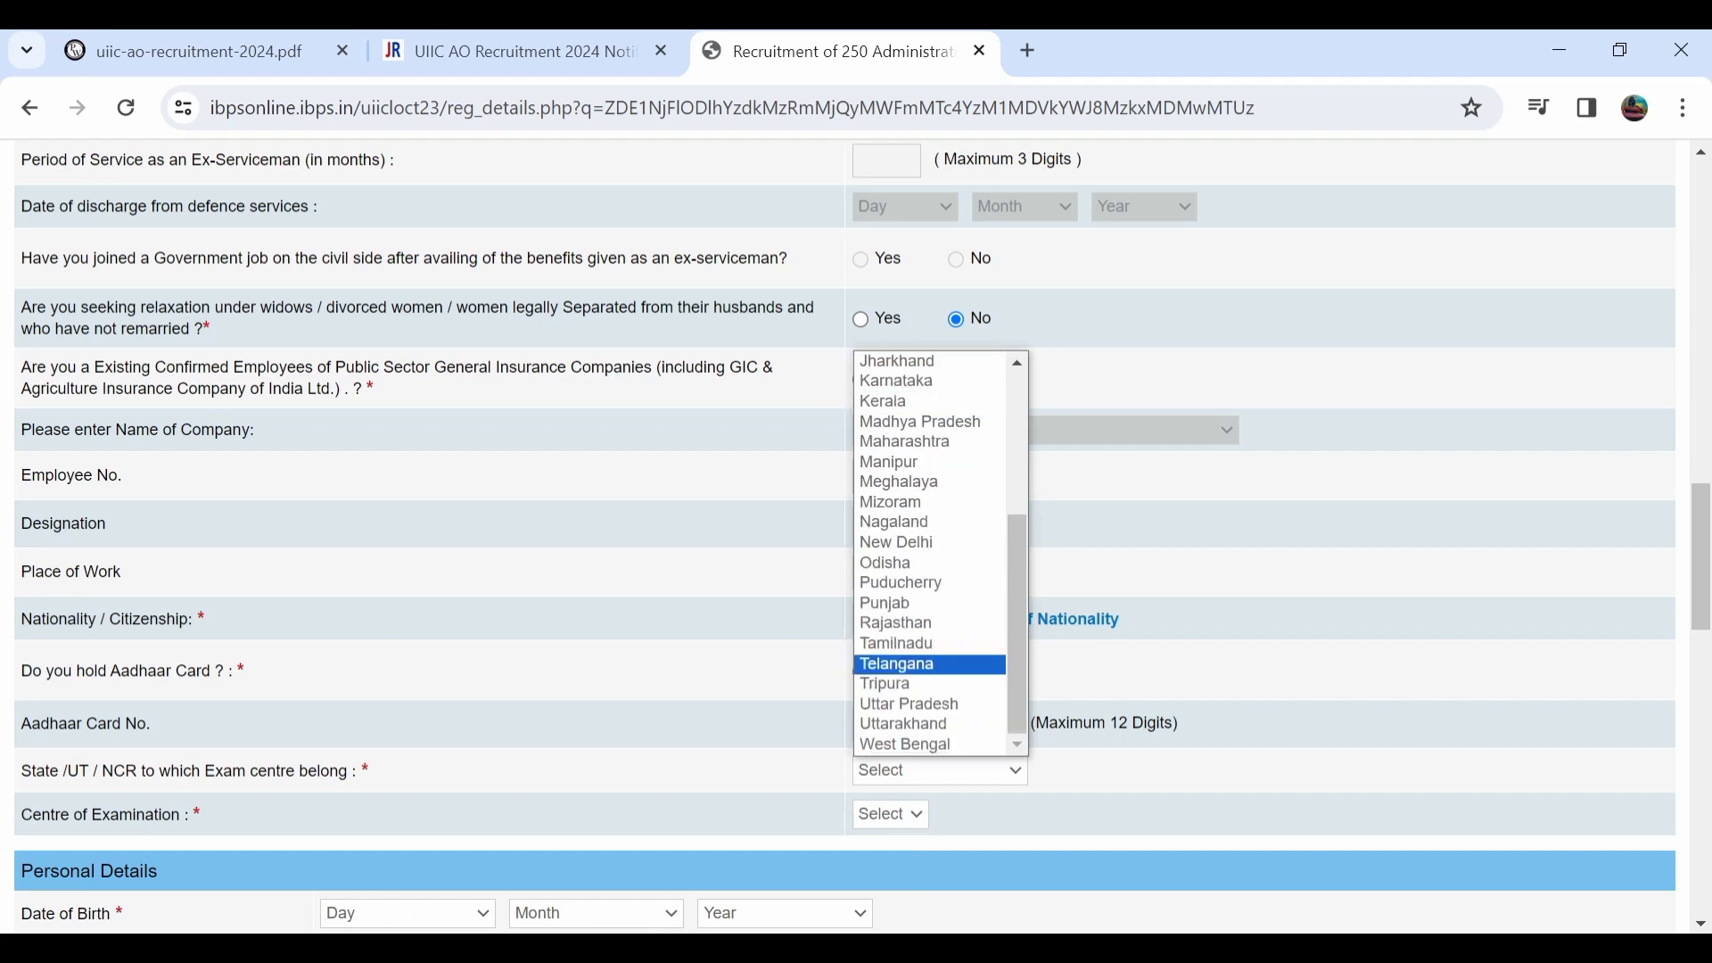
{"action": "left_click", "coordinate": [897, 664]}
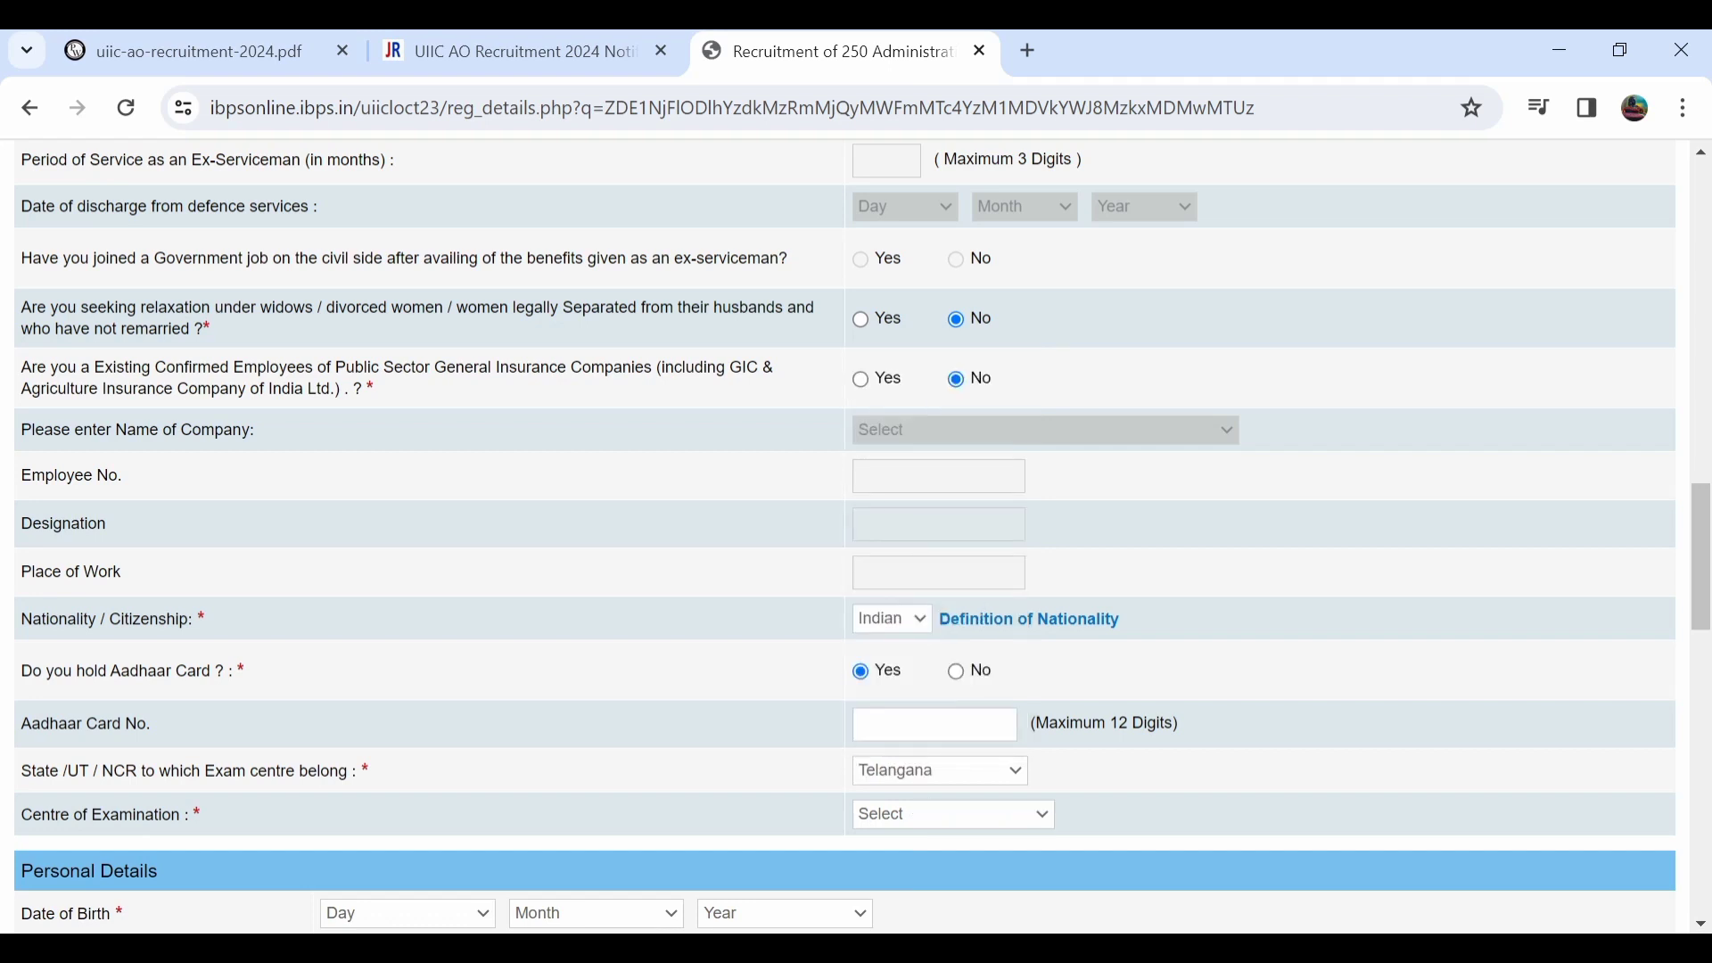
{"action": "left_click", "coordinate": [952, 815]}
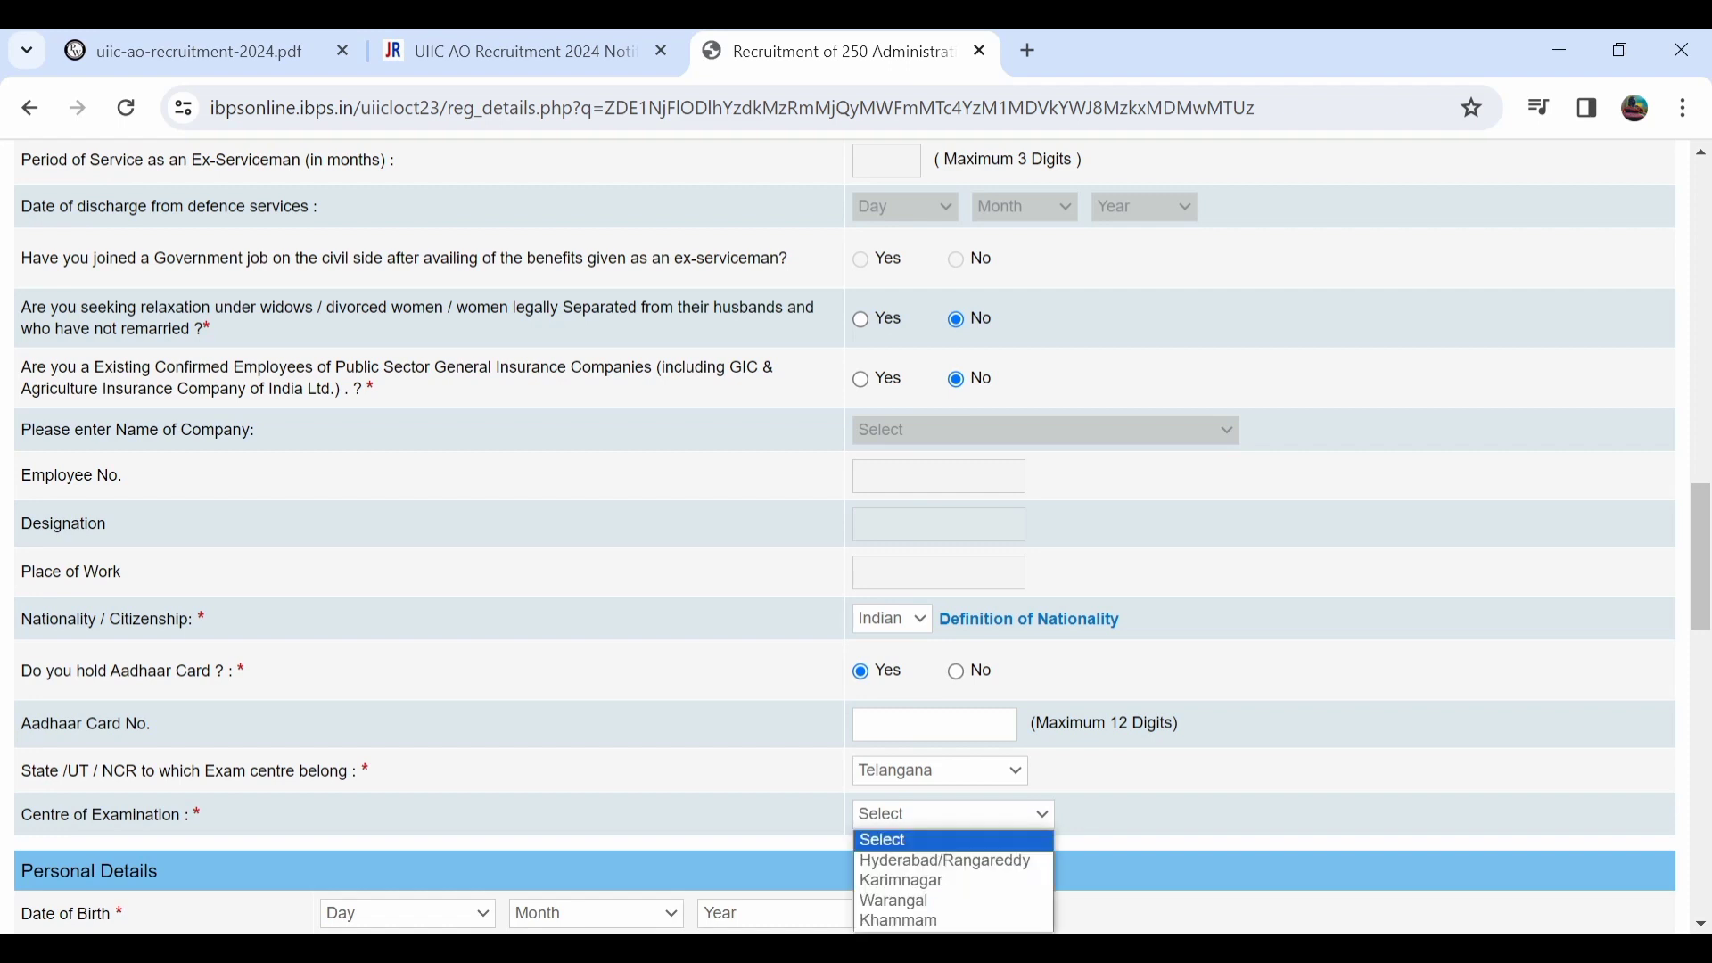
{"action": "scroll", "coordinate": [856, 535], "scroll_direction": "down", "scroll_amount": 2}
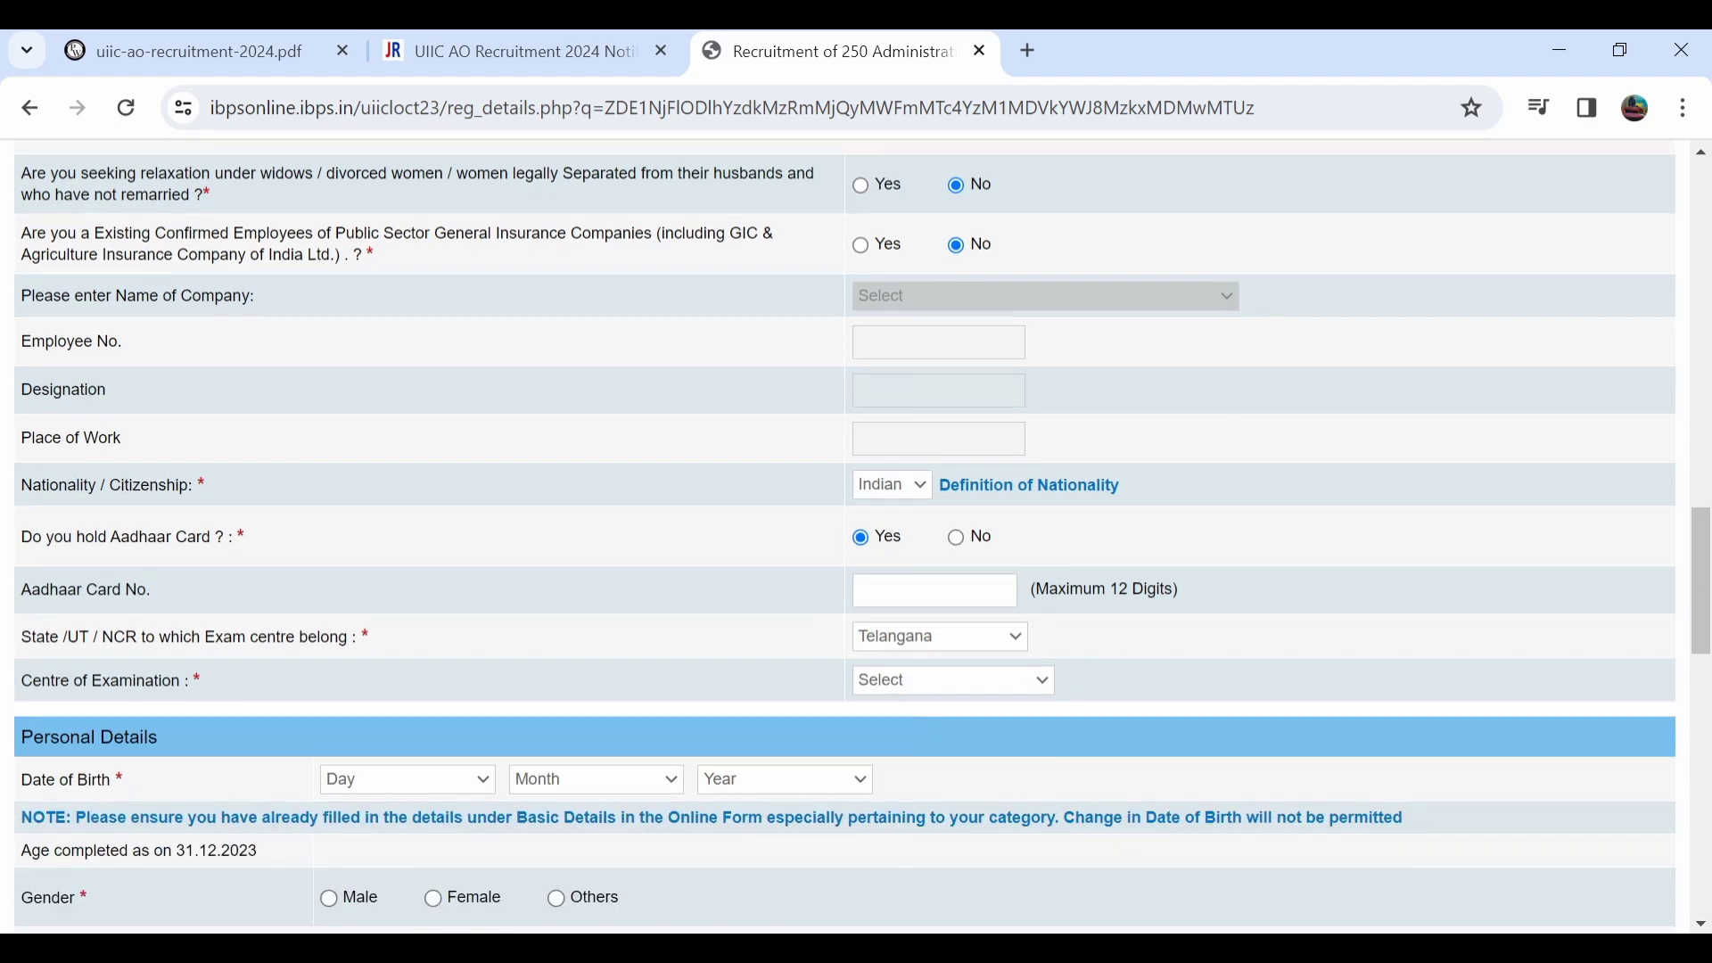
{"action": "left_click", "coordinate": [952, 680]}
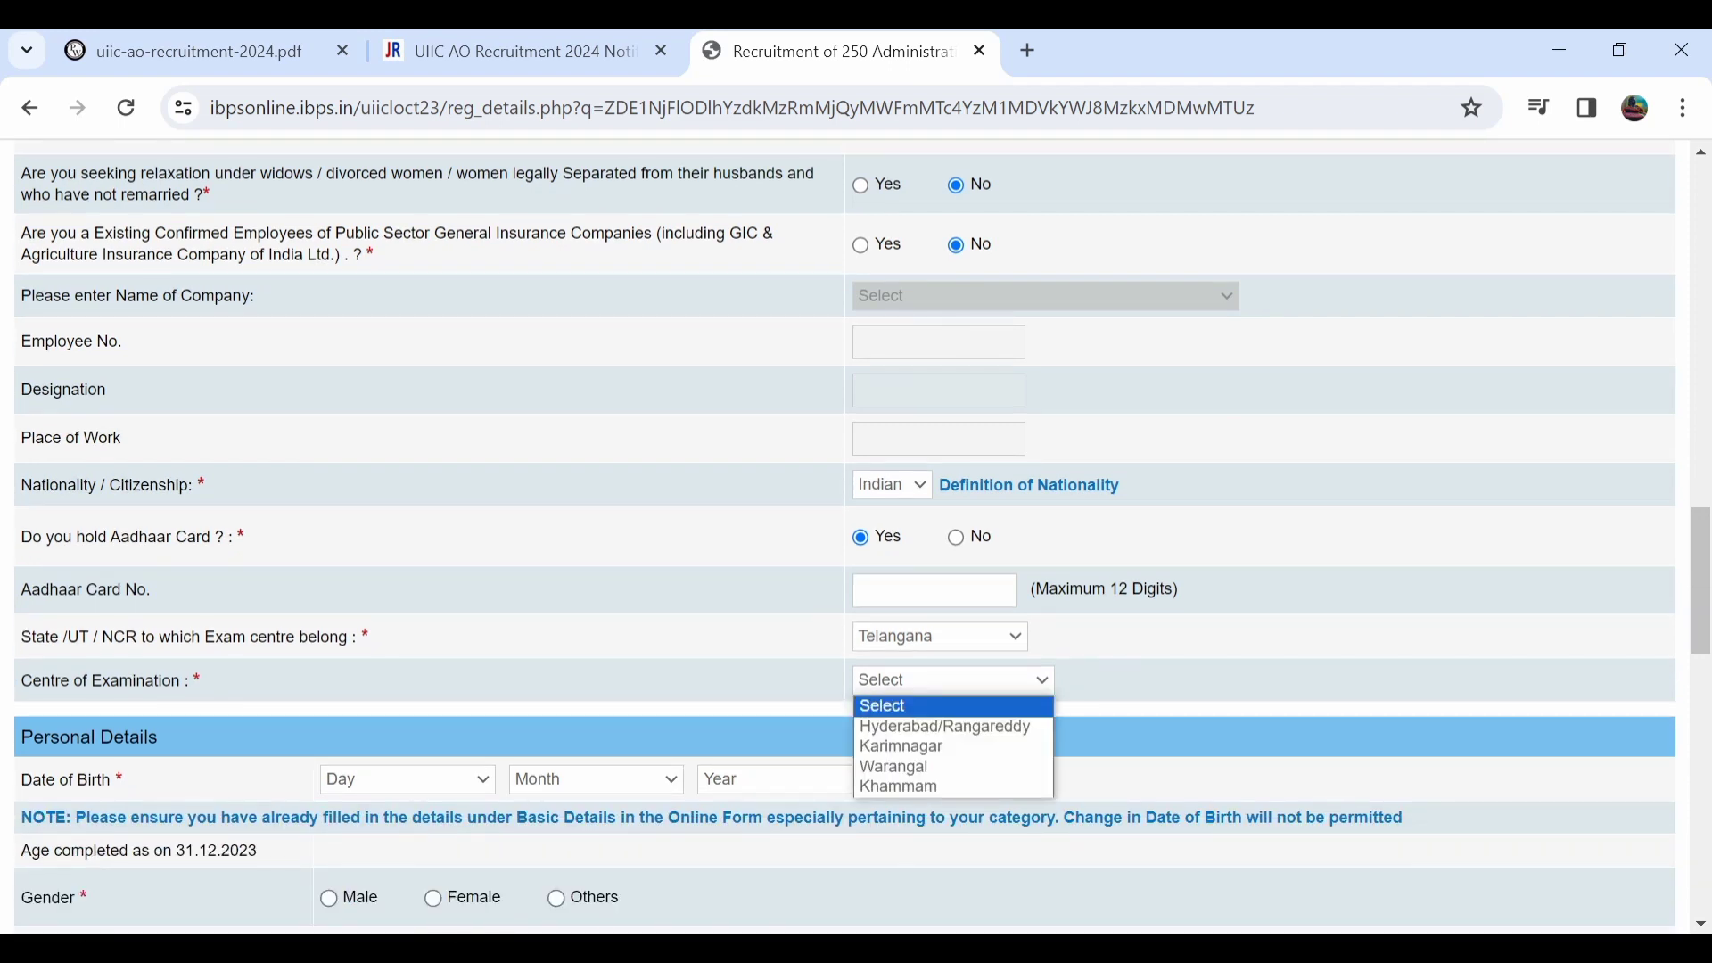
{"action": "left_click", "coordinate": [952, 768]}
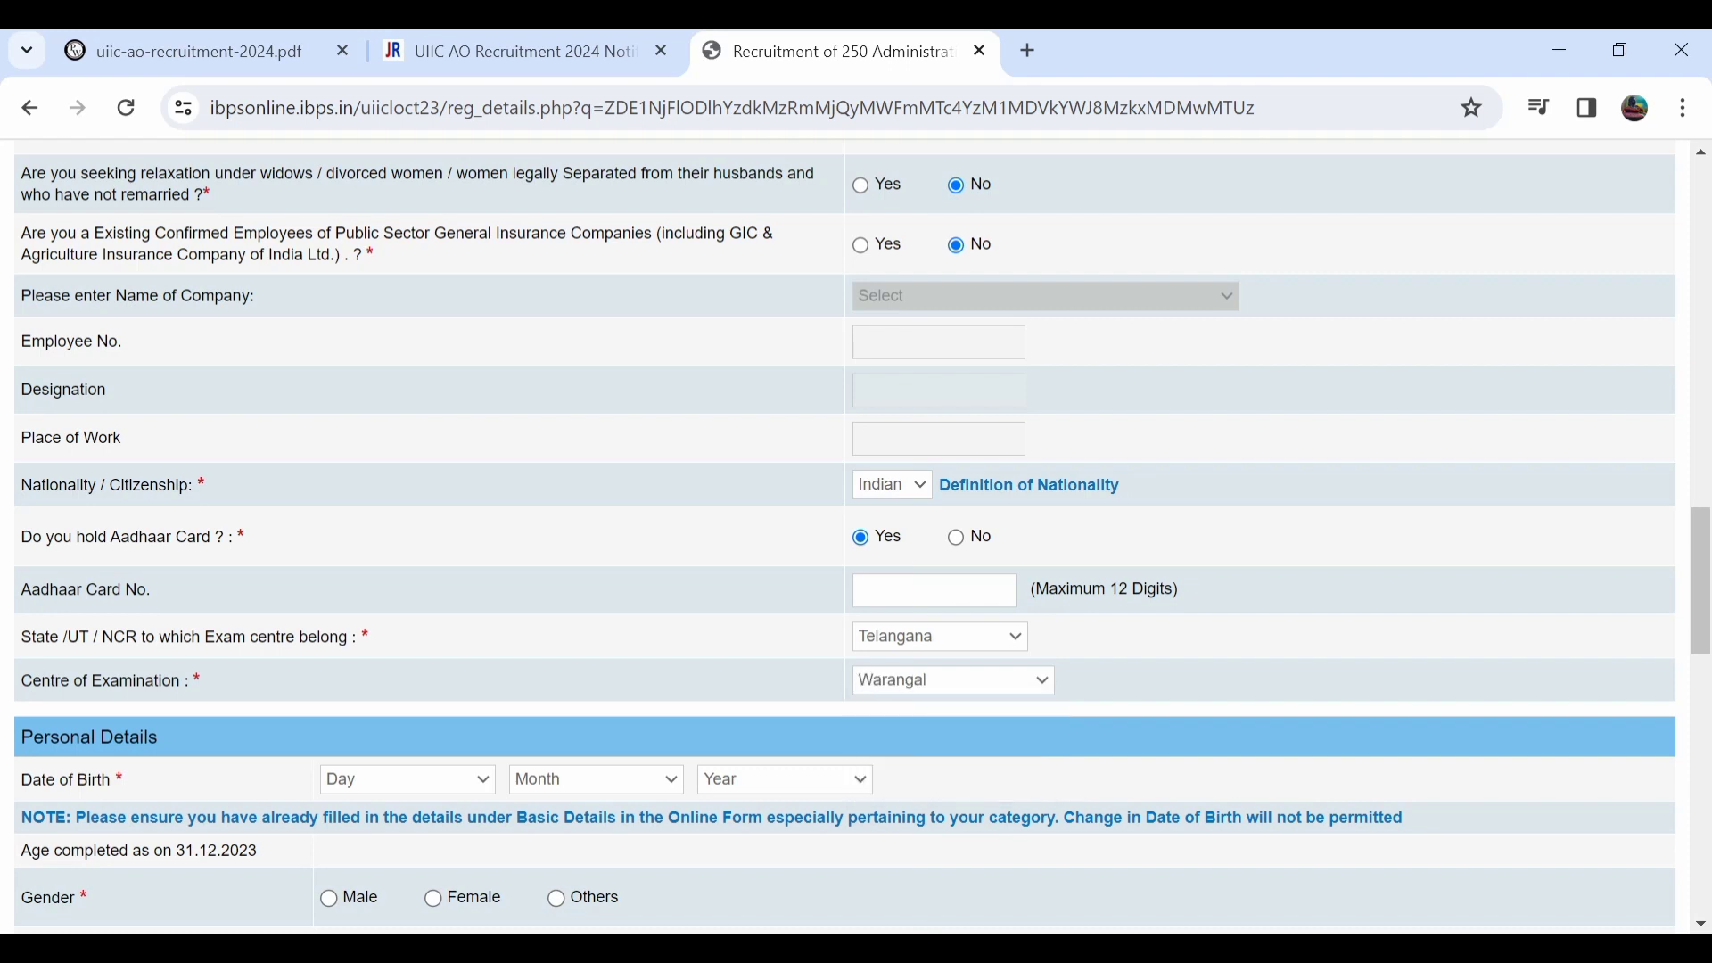
{"action": "scroll", "coordinate": [856, 535], "scroll_direction": "down", "scroll_amount": 2}
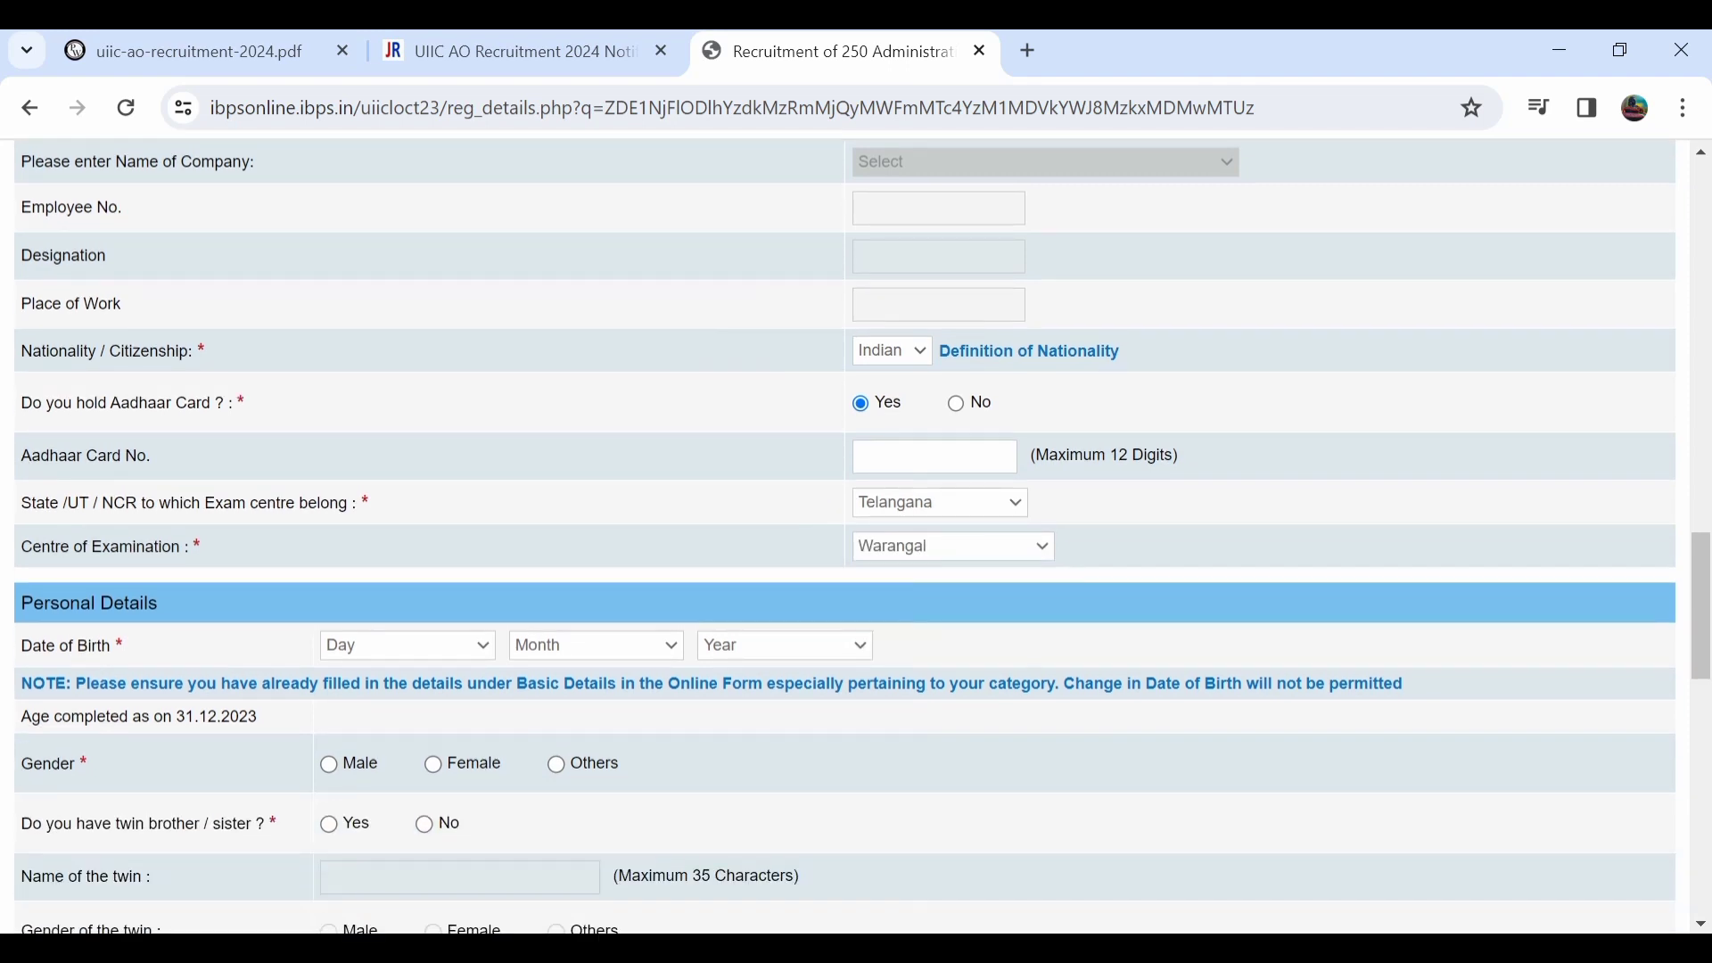
{"action": "left_click", "coordinate": [408, 646]}
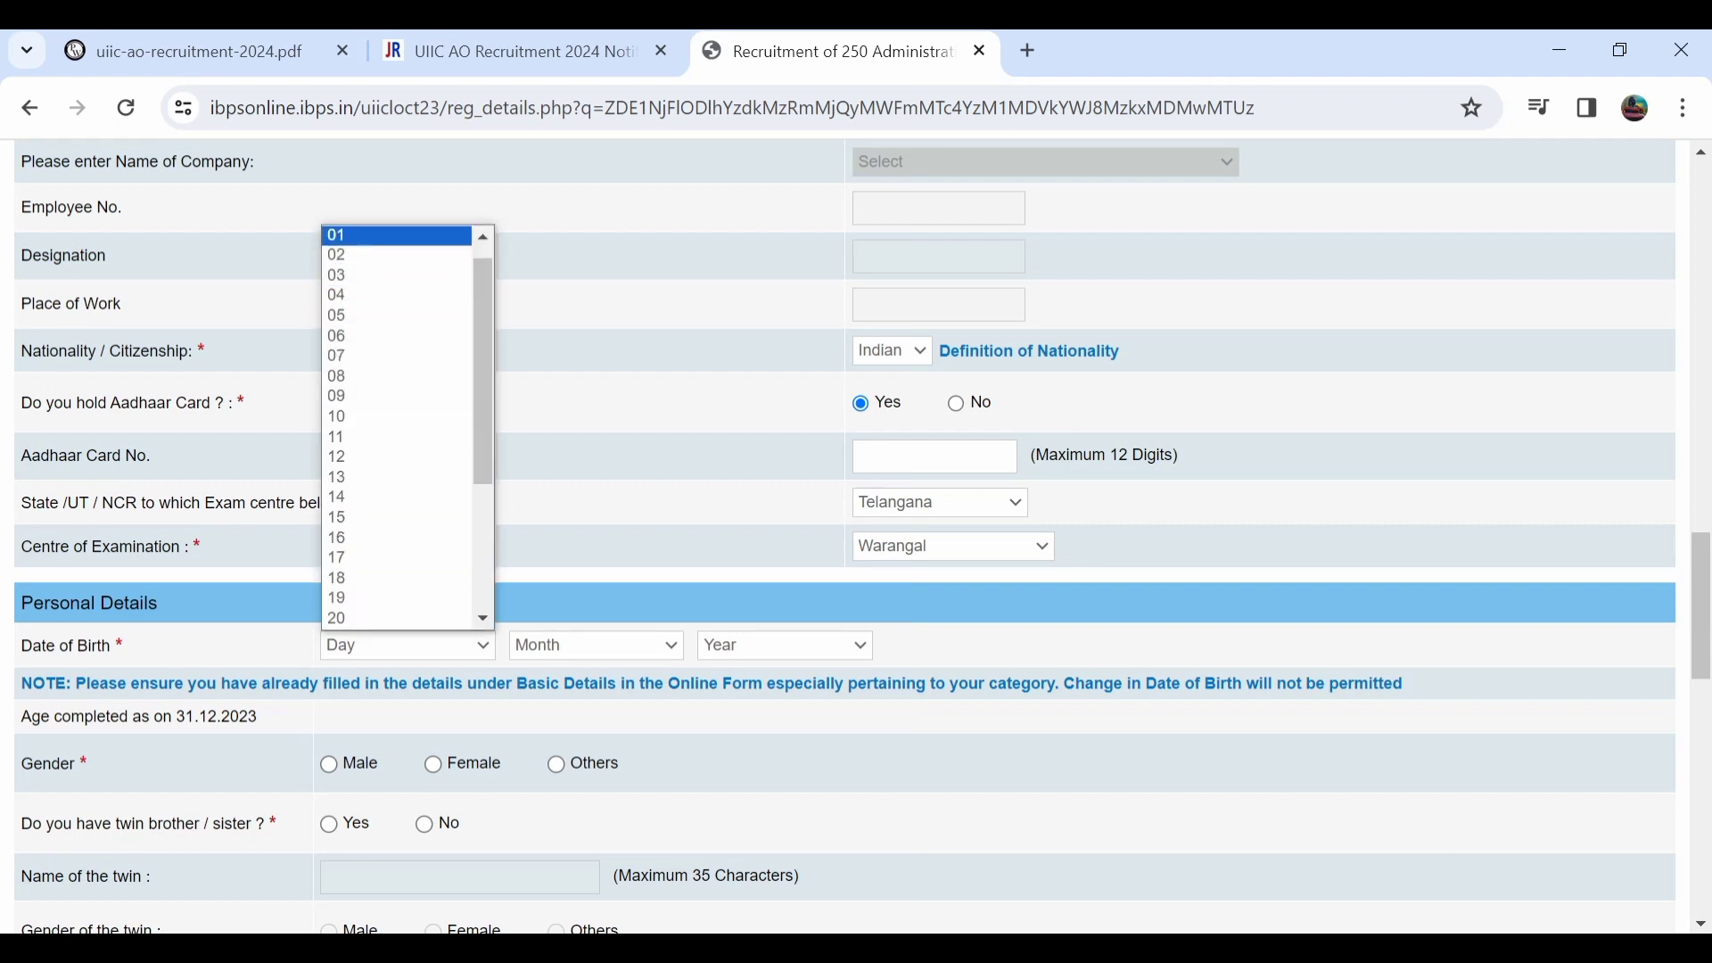
{"action": "left_click", "coordinate": [397, 235]}
{"action": "left_click", "coordinate": [596, 645]}
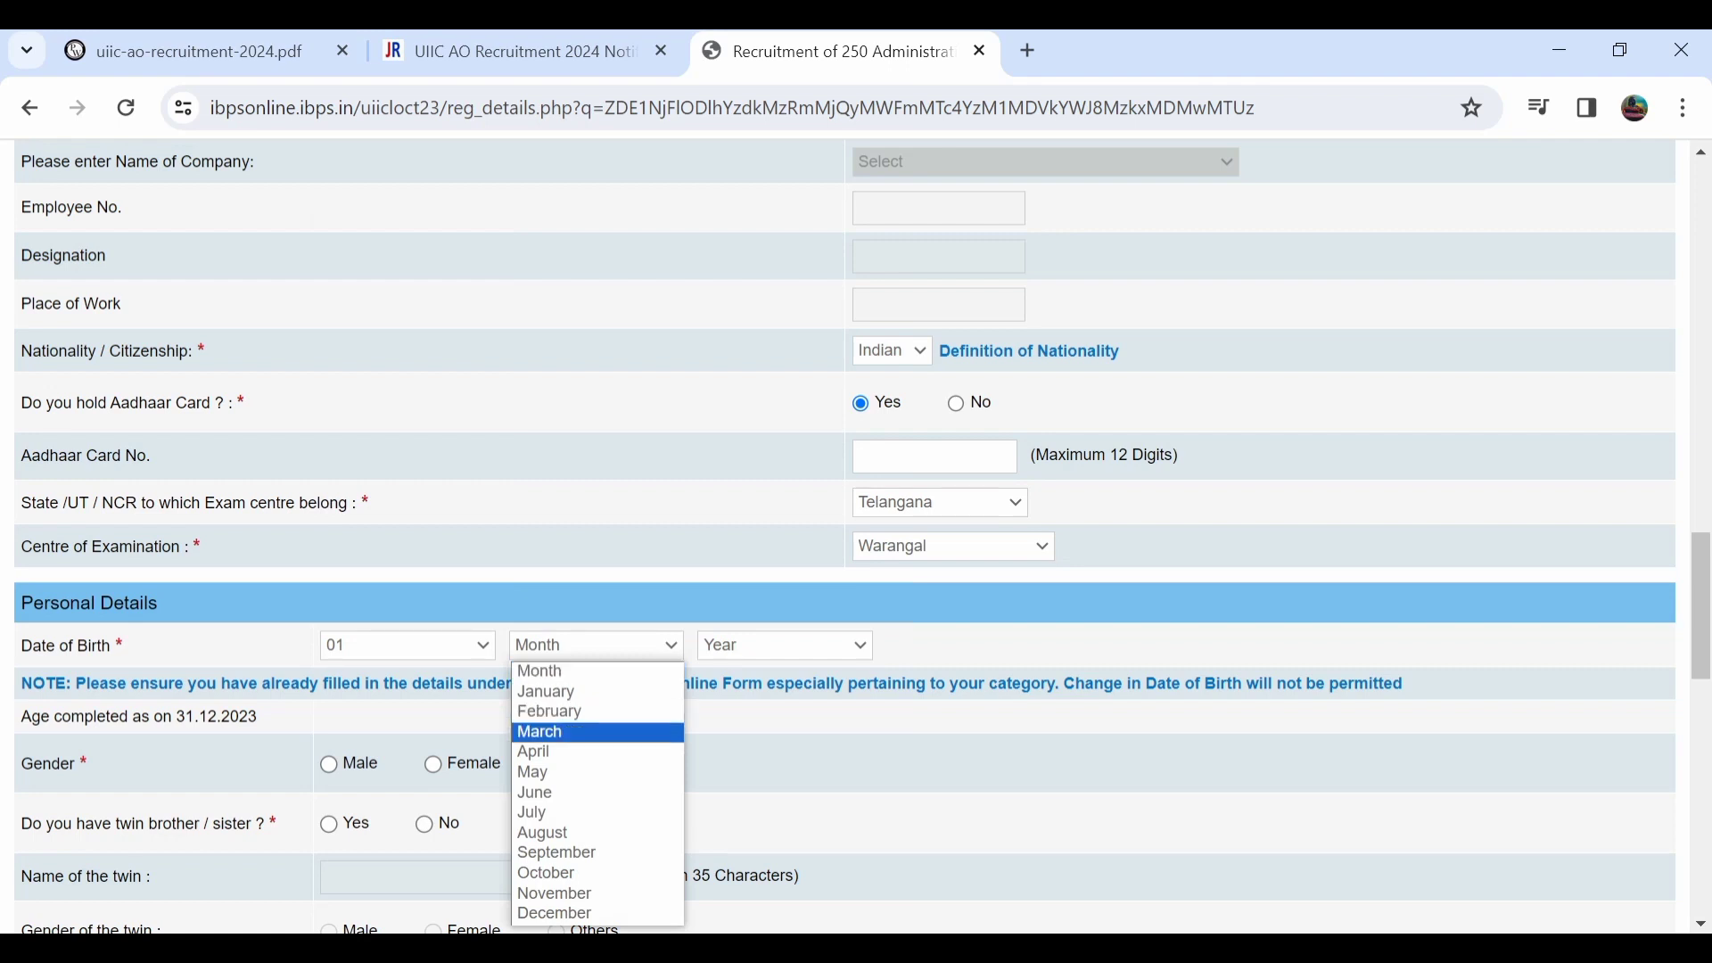
{"action": "left_click", "coordinate": [552, 773]}
{"action": "left_click", "coordinate": [784, 646]}
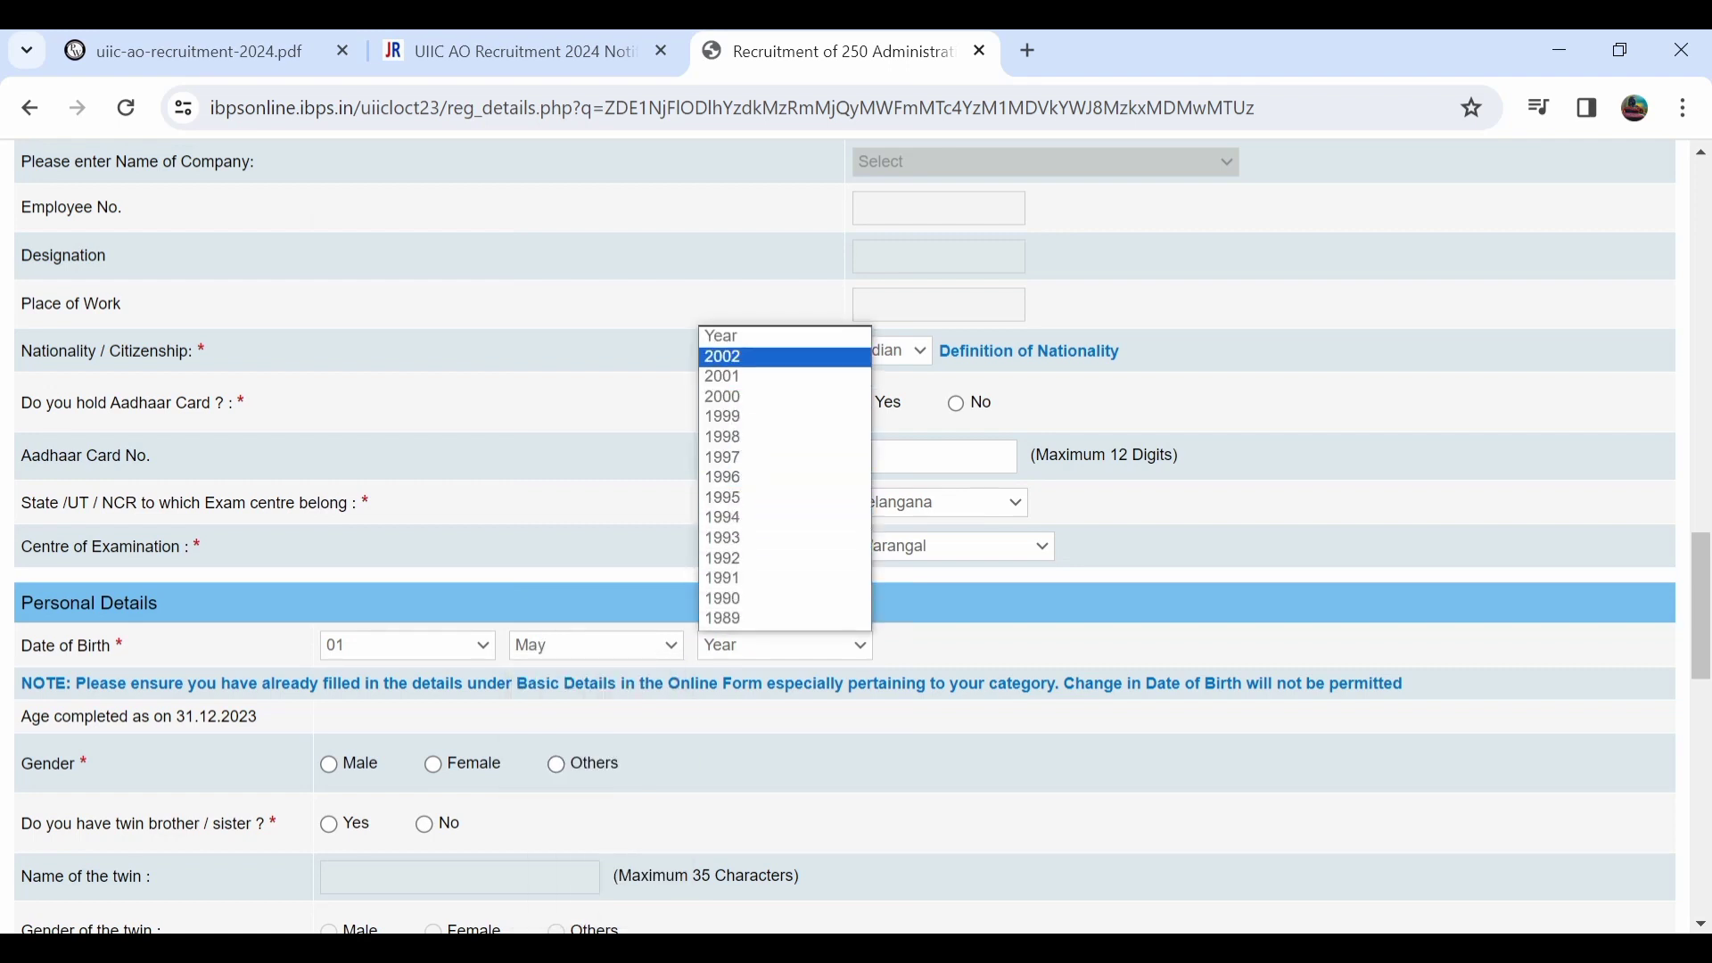
{"action": "left_click", "coordinate": [785, 356]}
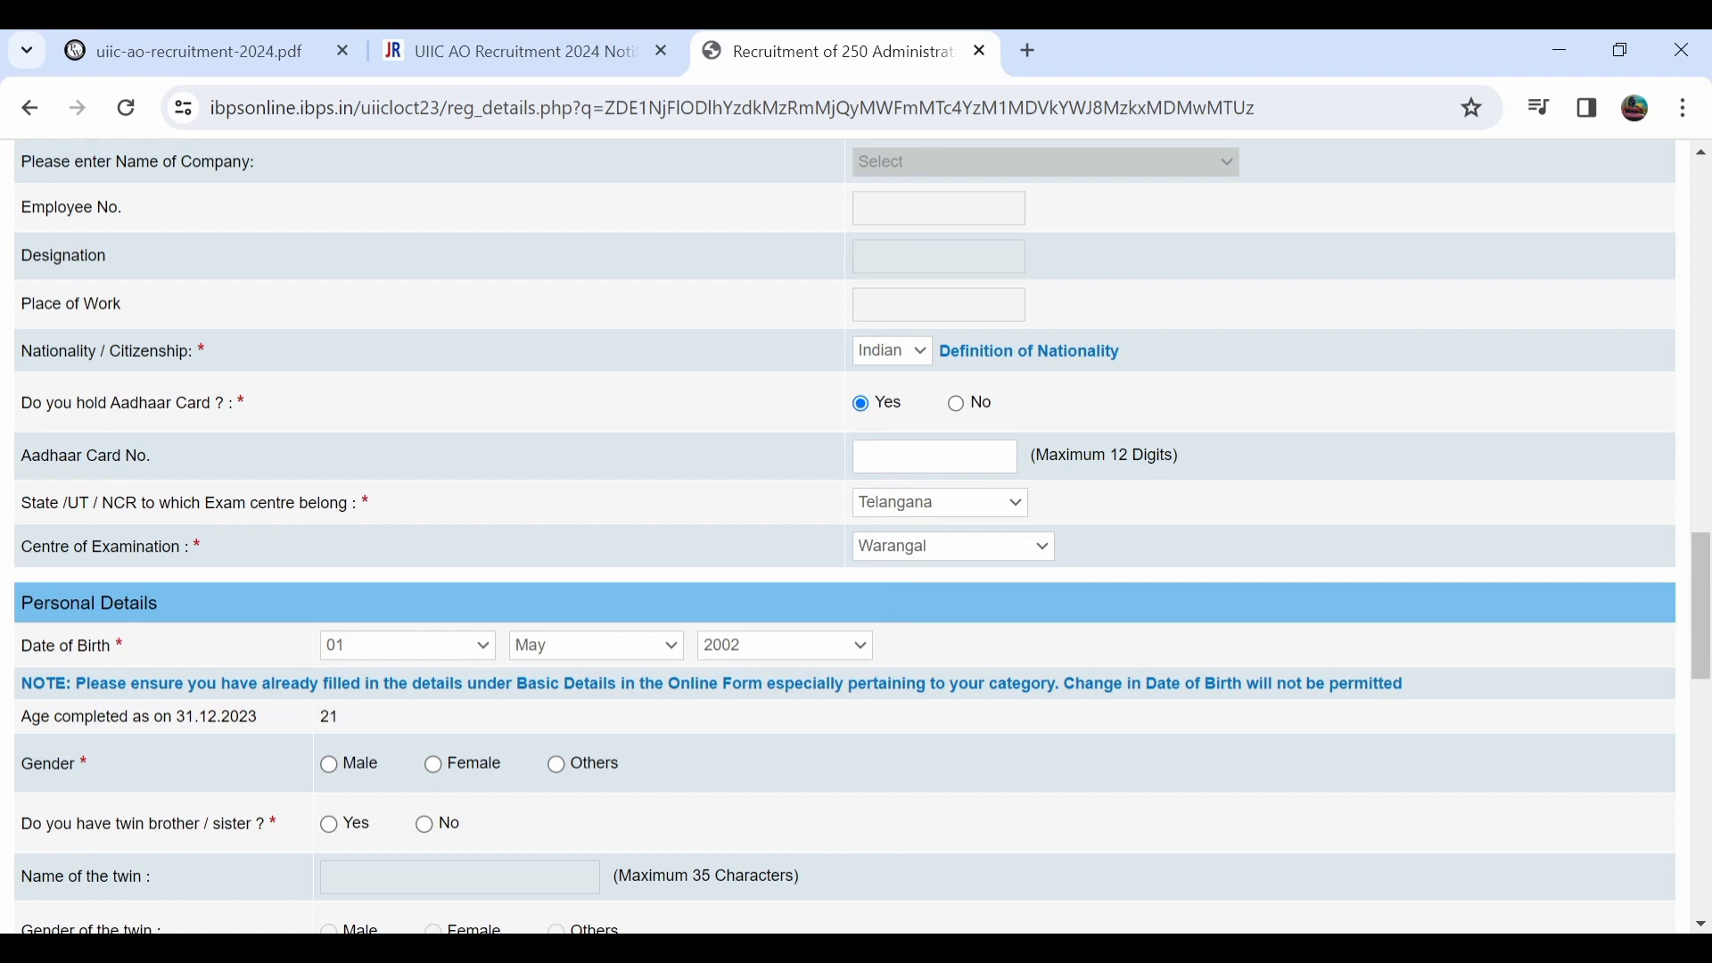
Mark gender Male, twin sibling No, and marital status Unmarried.
{"action": "left_click", "coordinate": [329, 764]}
{"action": "scroll", "coordinate": [846, 535], "scroll_direction": "down", "scroll_amount": 3}
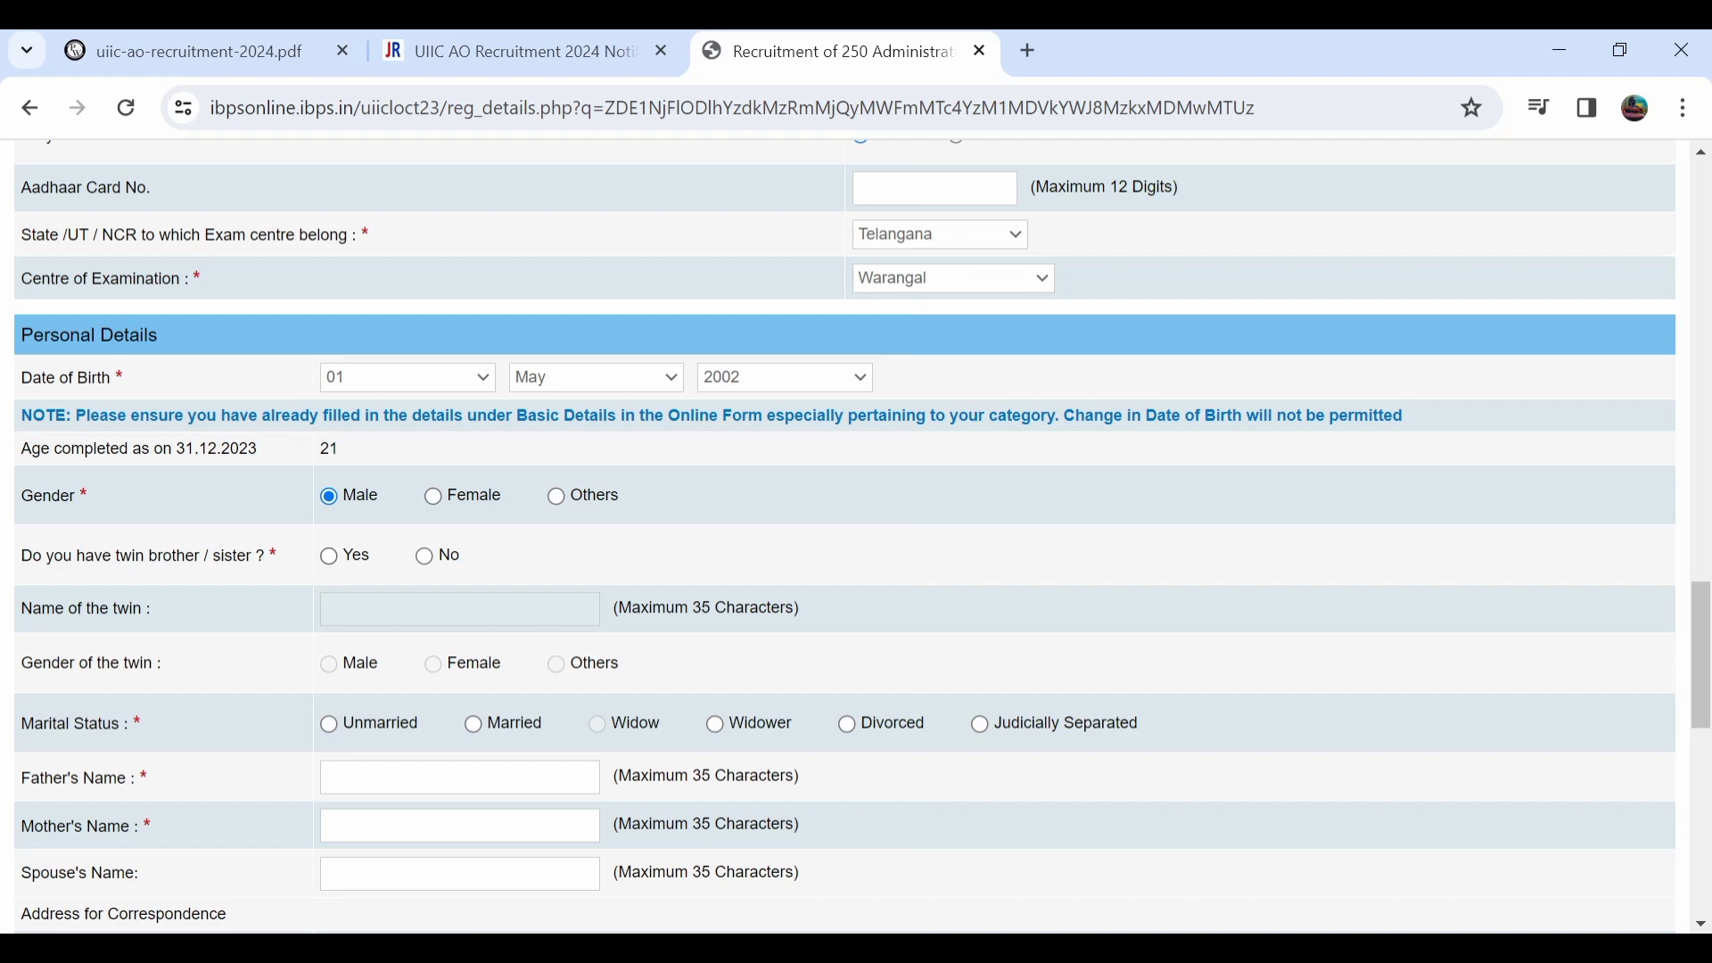
{"action": "left_click", "coordinate": [329, 556]}
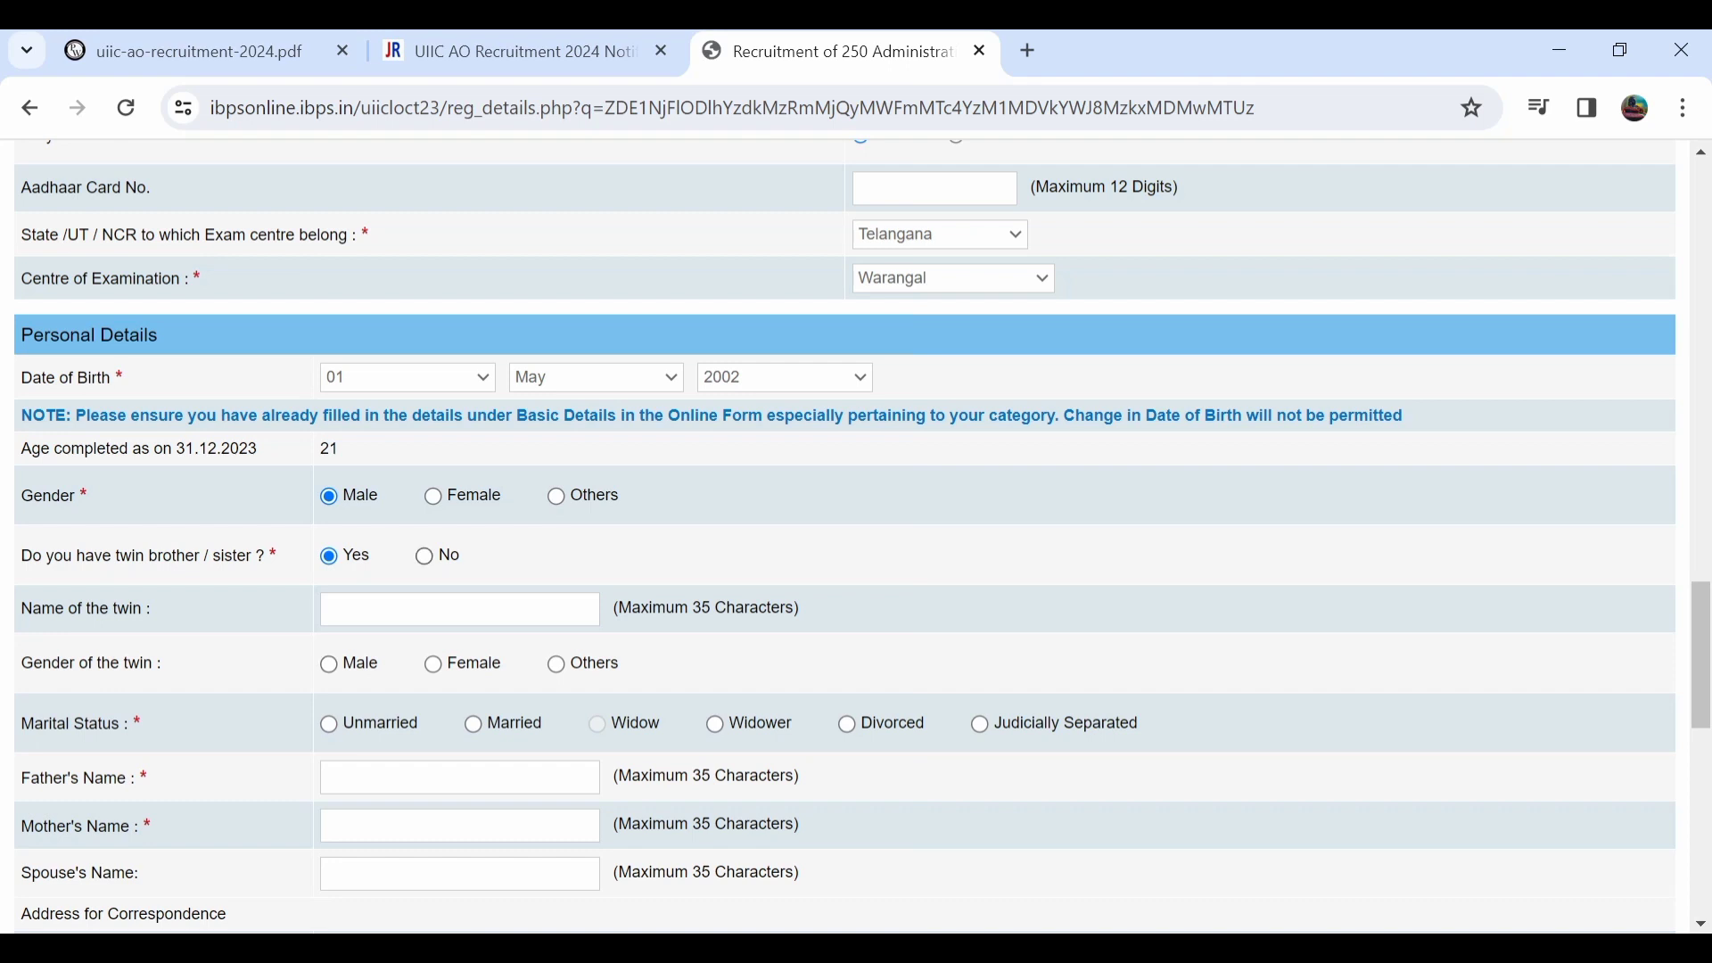
{"action": "left_click", "coordinate": [424, 556]}
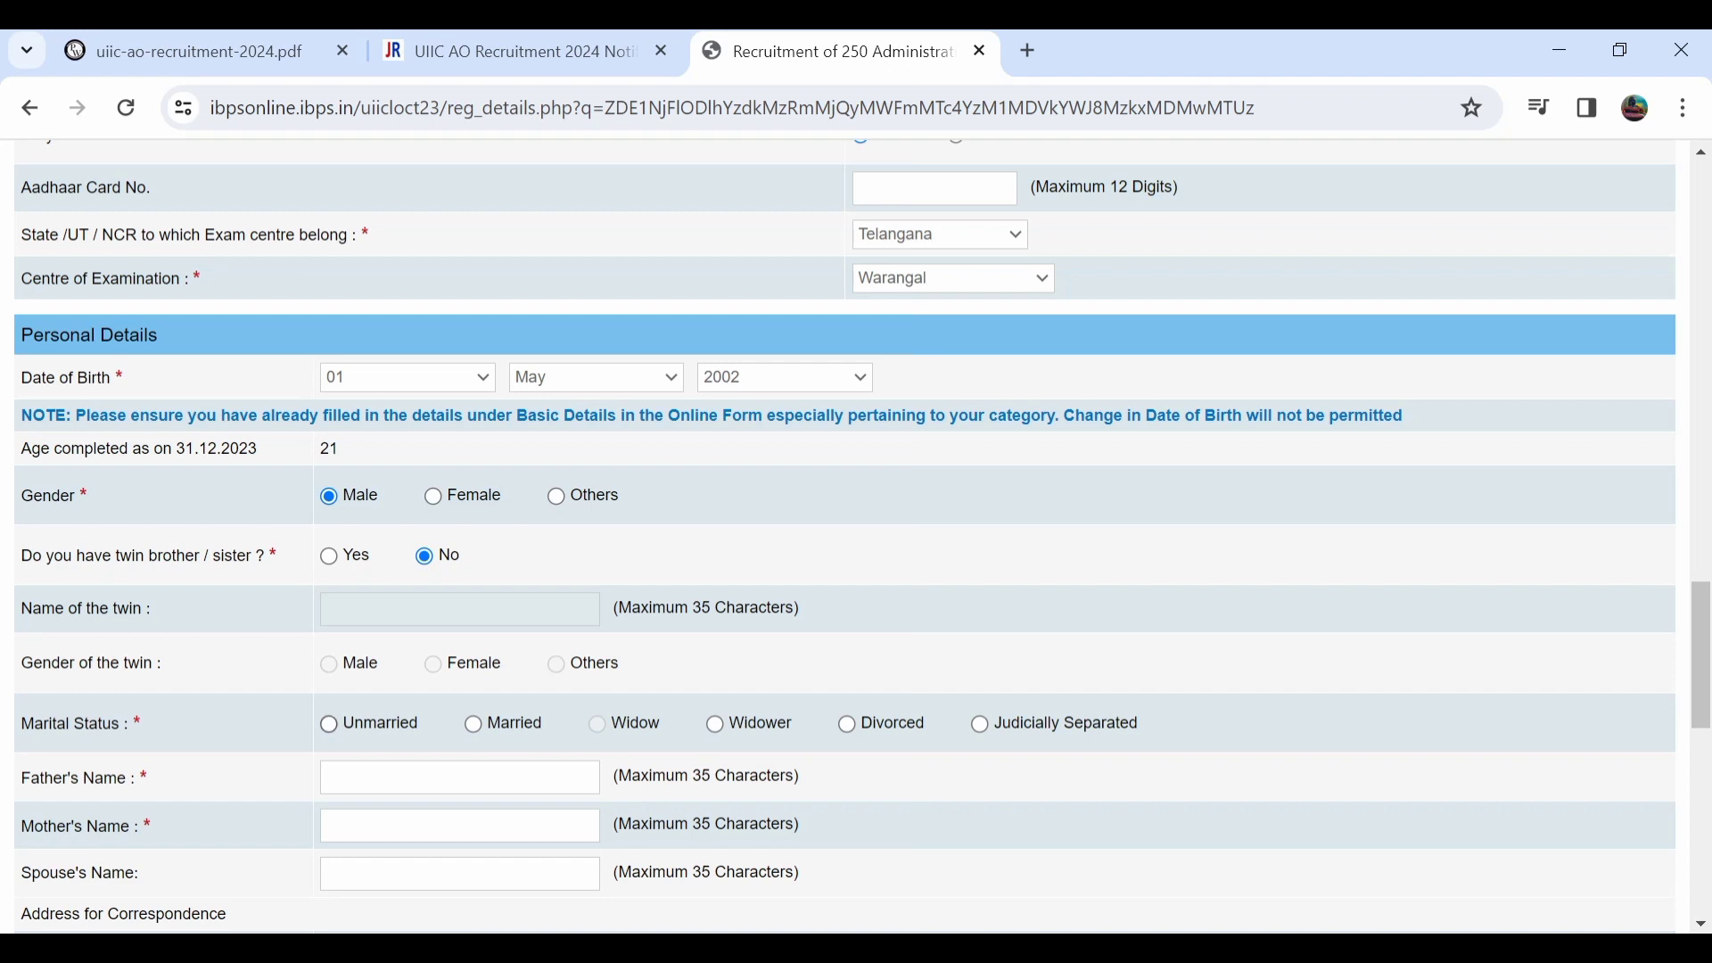
{"action": "left_click", "coordinate": [329, 724]}
{"action": "scroll", "coordinate": [329, 724], "scroll_direction": "down", "scroll_amount": 1}
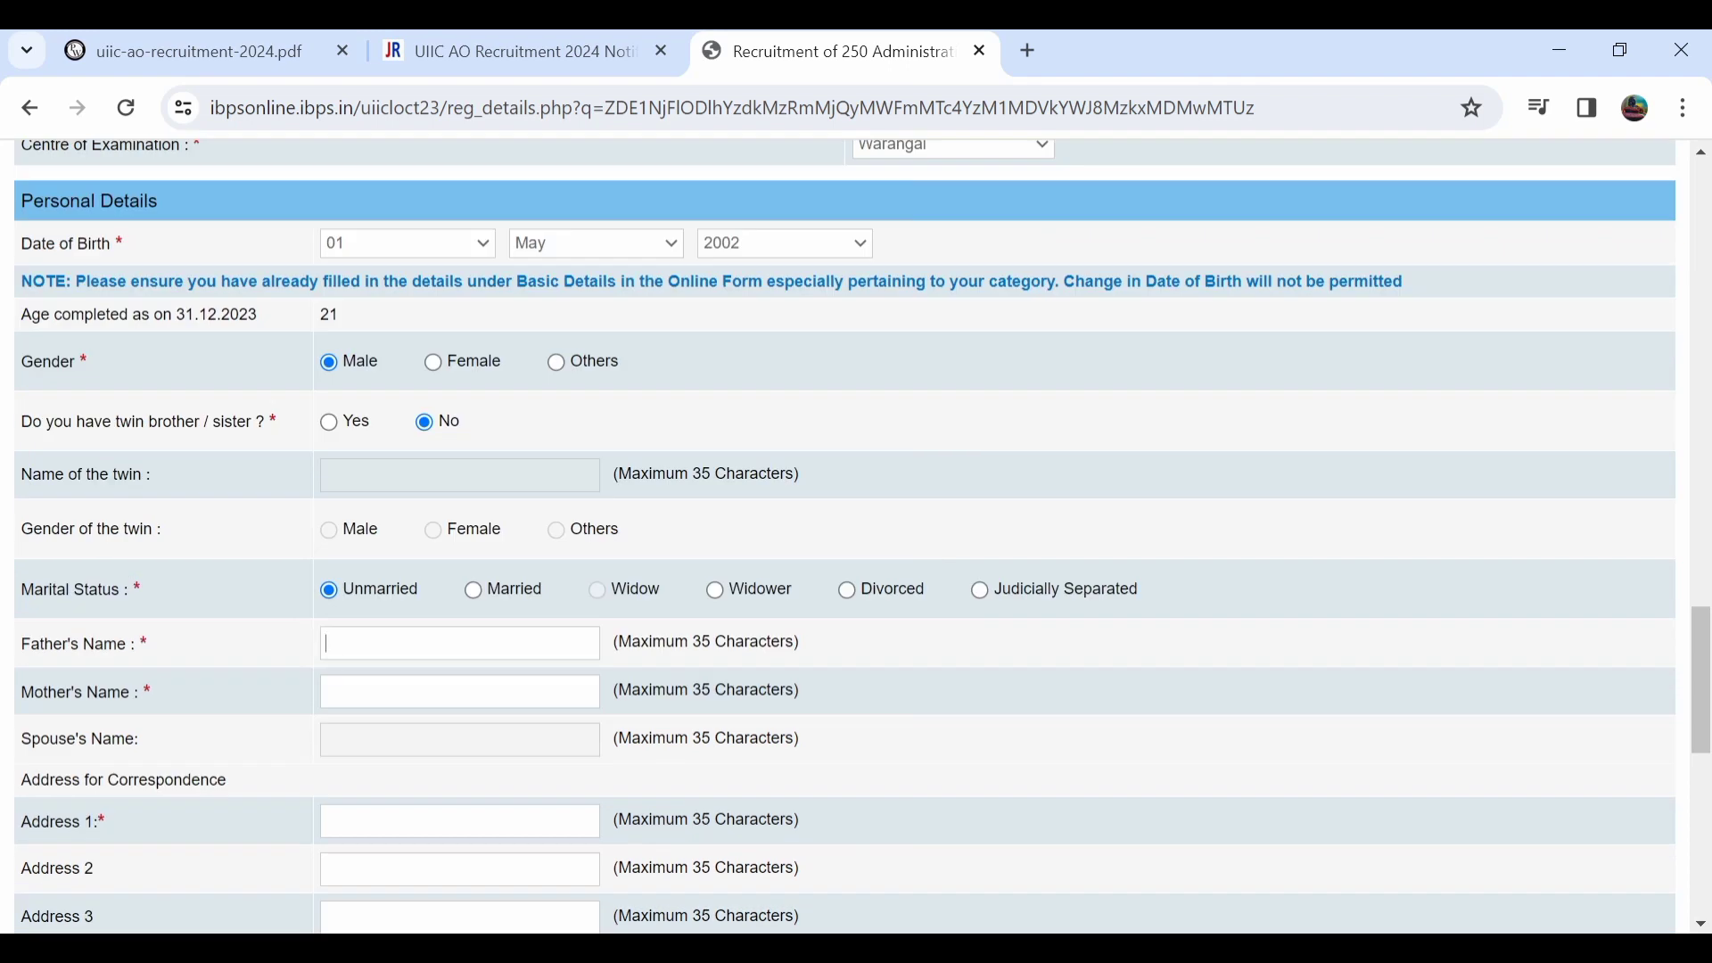
Enter the father's and mother's names.
{"action": "type", "text": "RA"}
{"action": "key", "text": "BackSpace"}
{"action": "key", "text": "BackSpace"}
{"action": "type", "text": "SIRI"}
{"action": "type", "text": "KAMLI"}
{"action": "scroll", "coordinate": [845, 535], "scroll_direction": "down", "scroll_amount": 2}
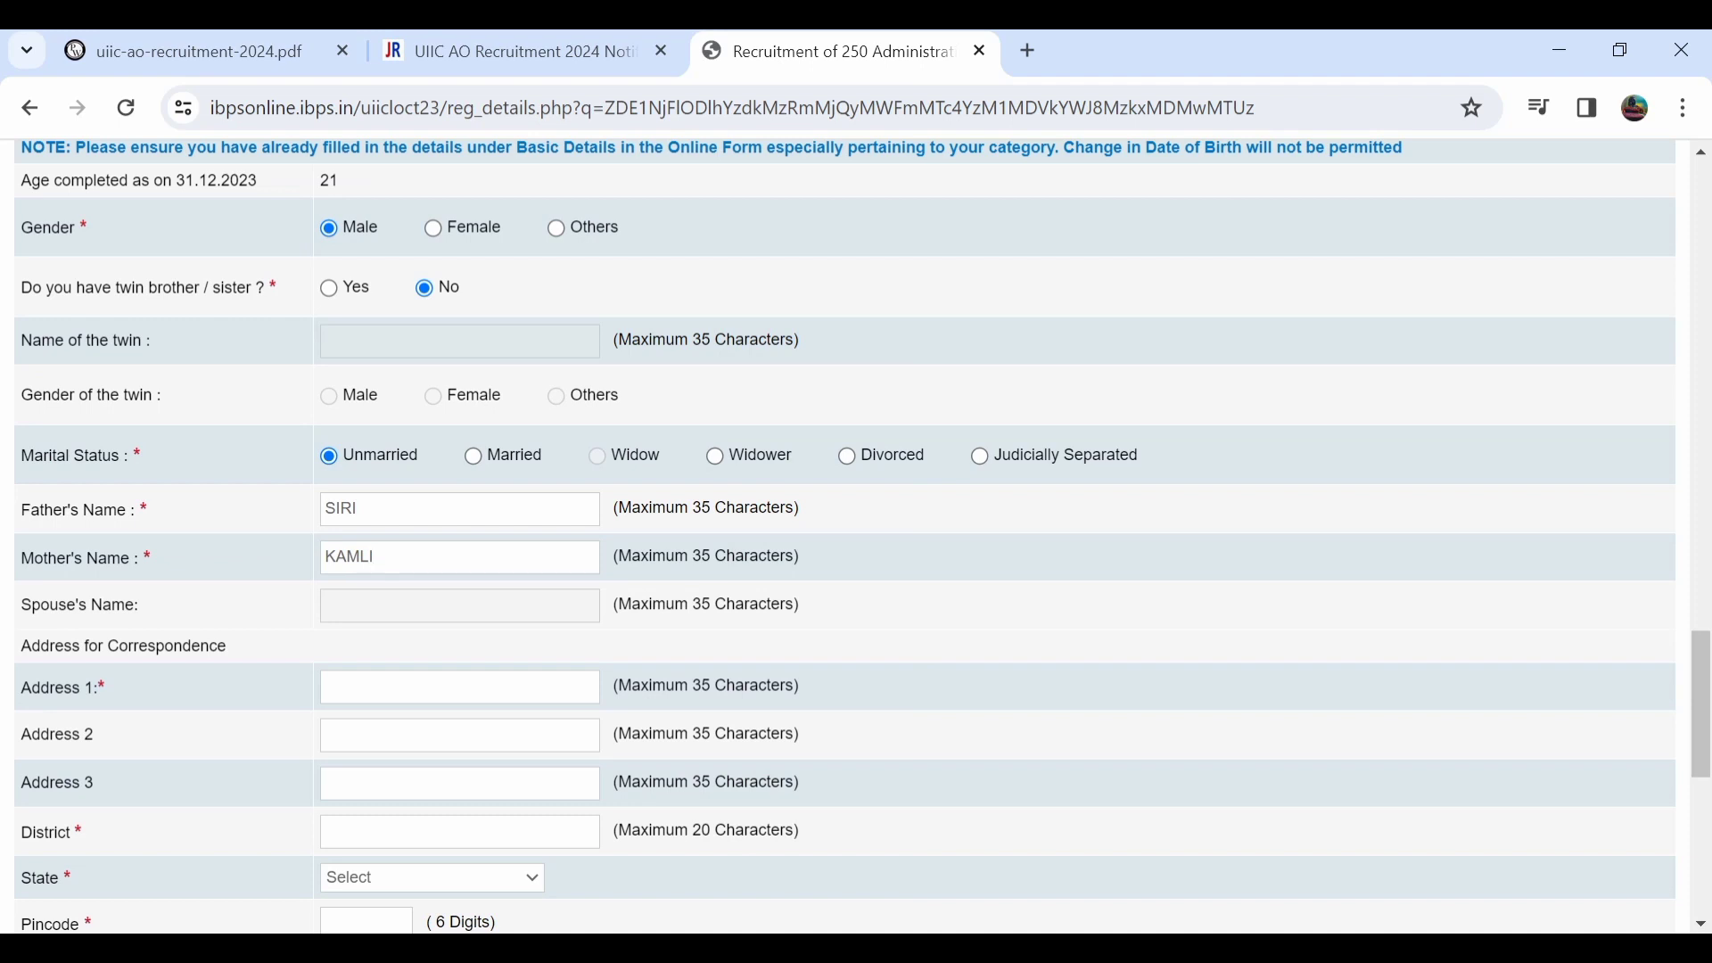
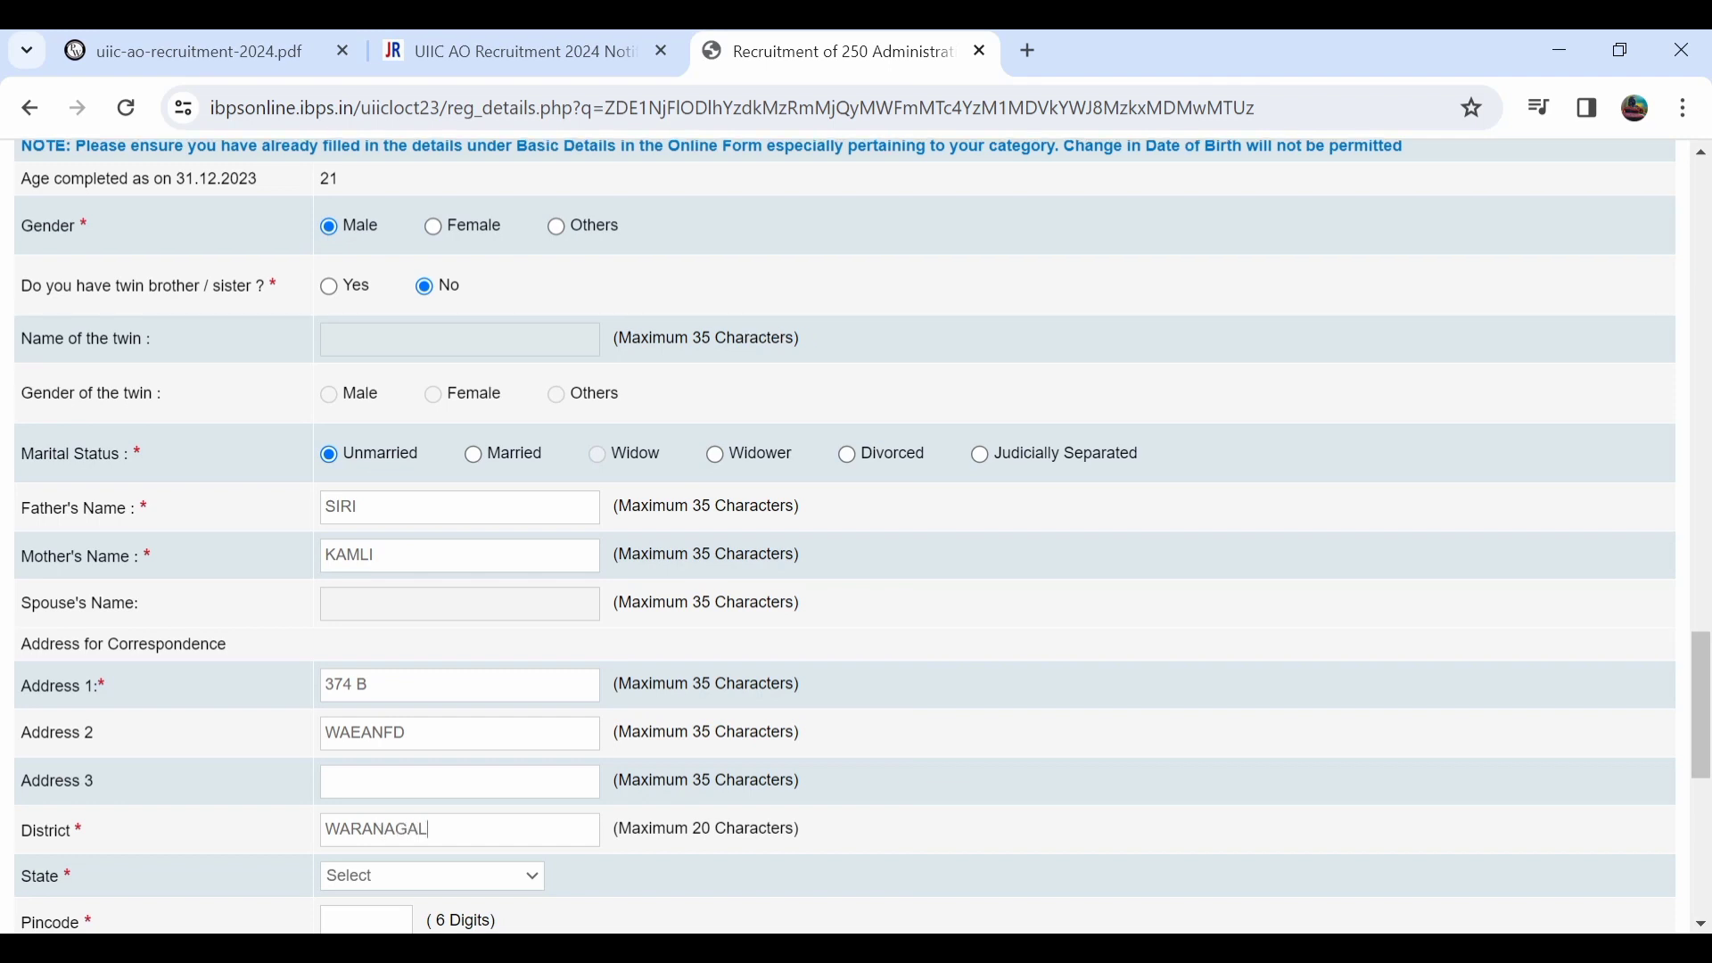
Fill in the correspondence address lines and district, choose TELANGANA as state, and enter the pincode.
{"action": "scroll", "coordinate": [844, 534], "scroll_direction": "down", "scroll_amount": 1}
{"action": "left_click", "coordinate": [432, 744]}
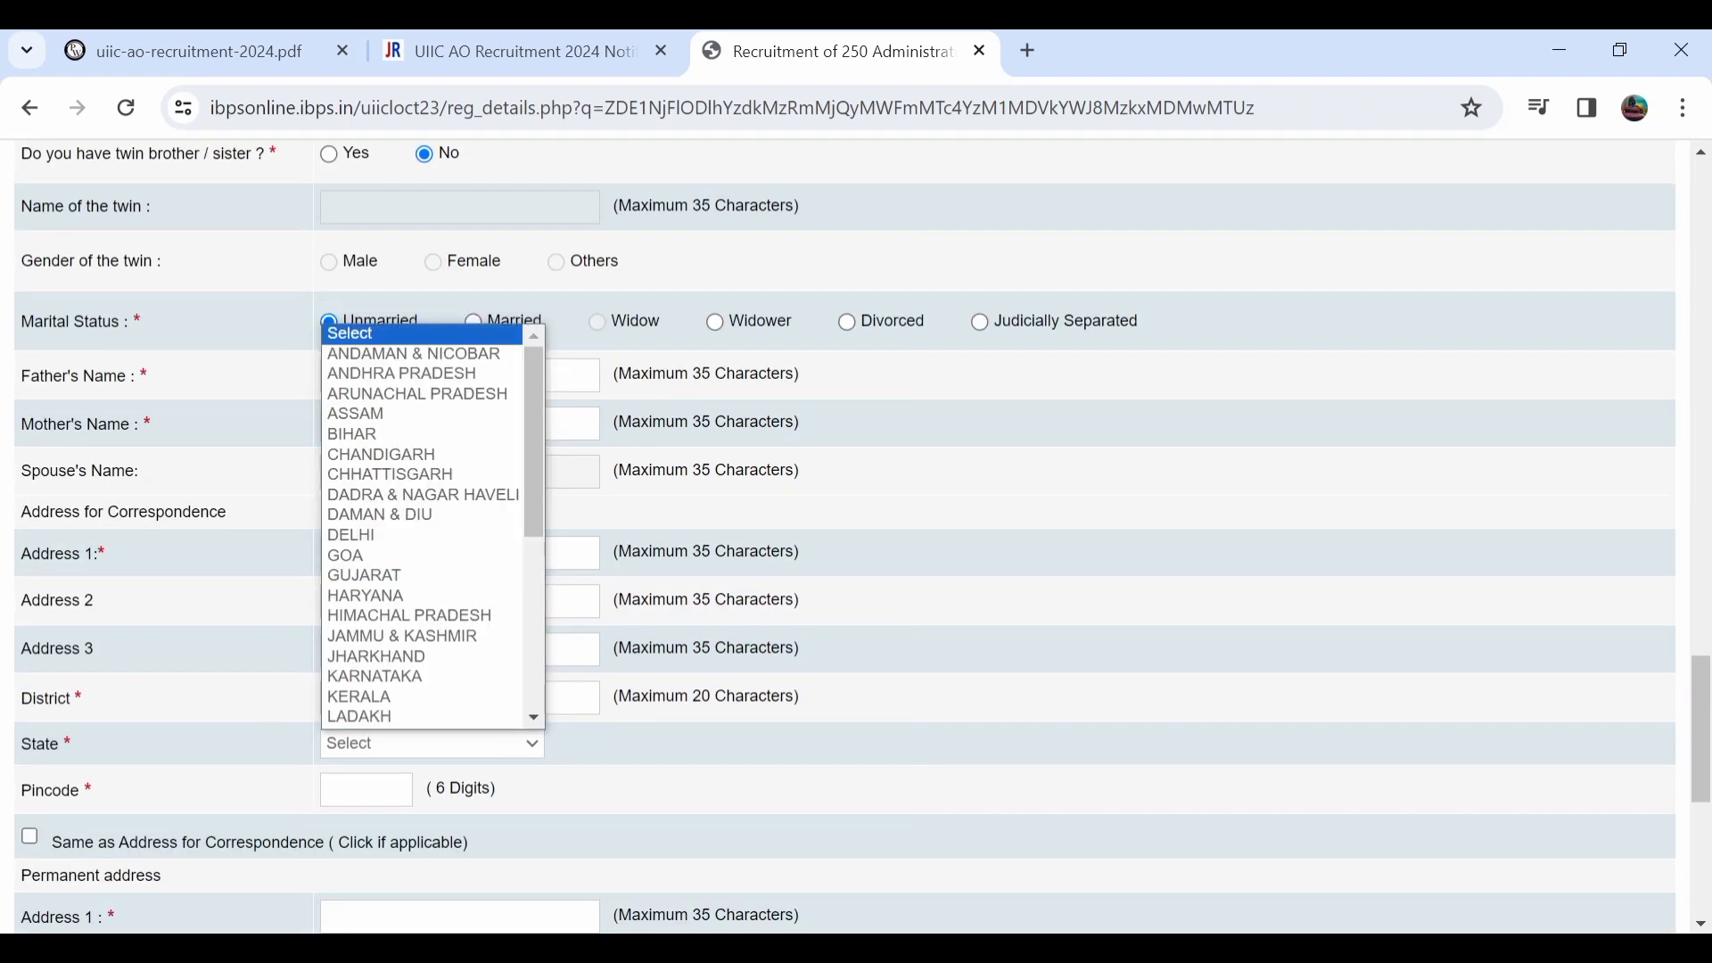
{"action": "scroll", "coordinate": [422, 535], "scroll_direction": "down", "scroll_amount": 4}
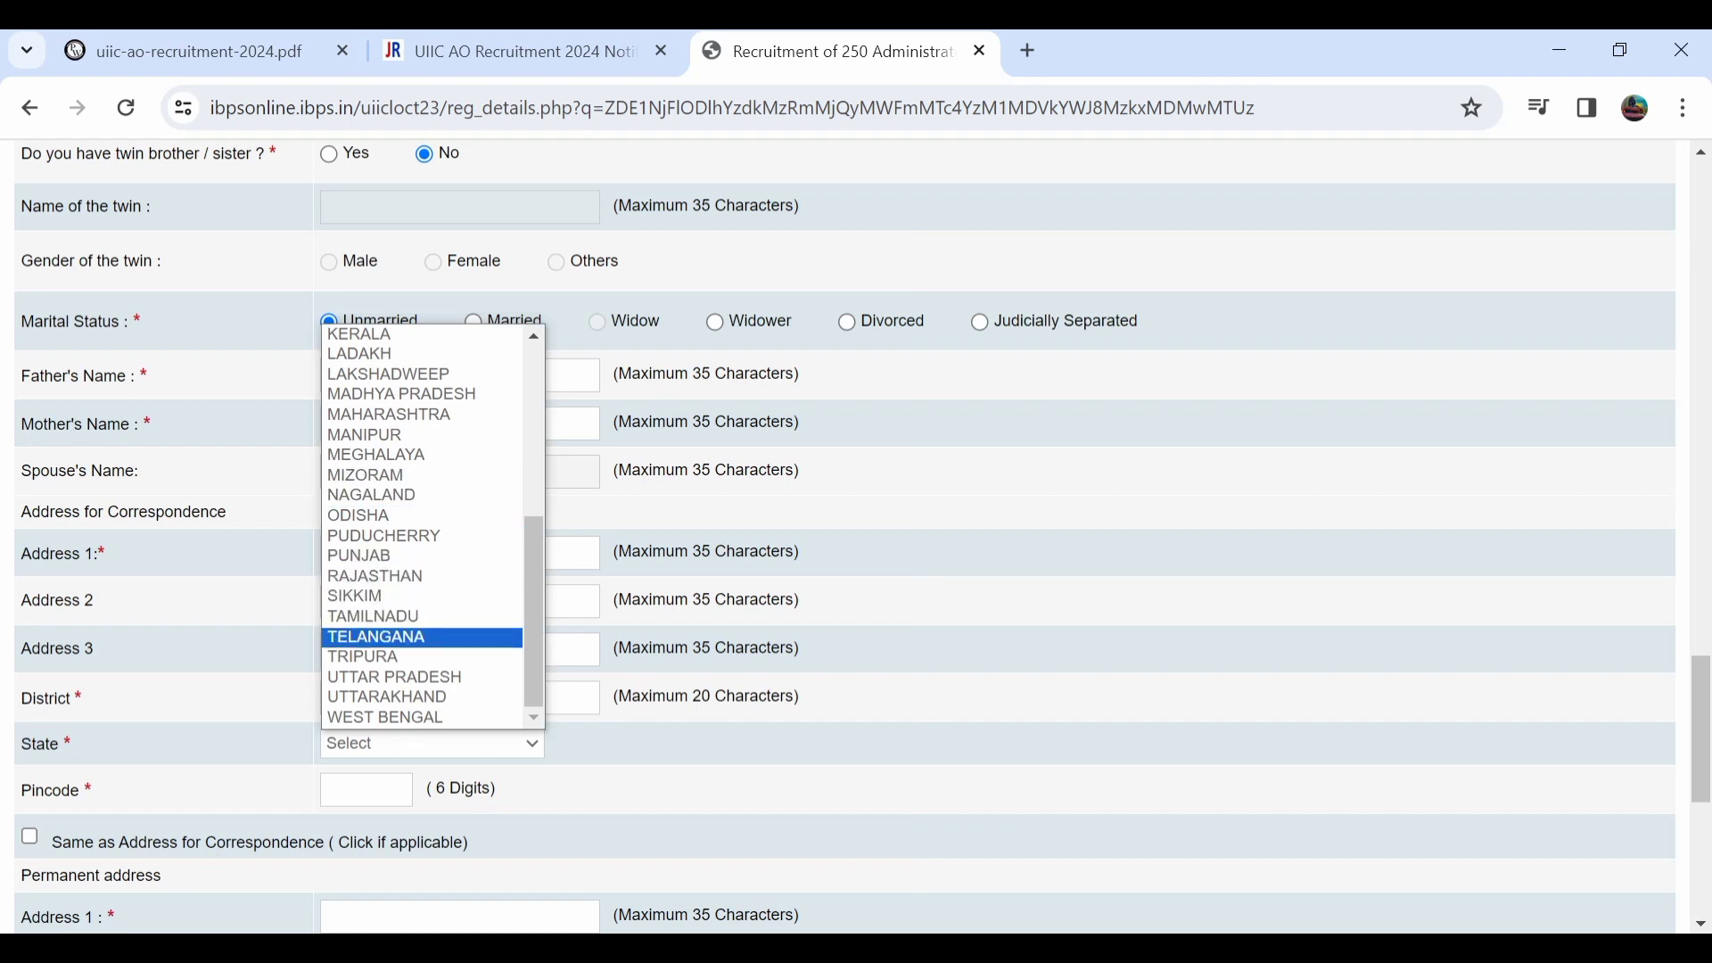
{"action": "left_click", "coordinate": [376, 637]}
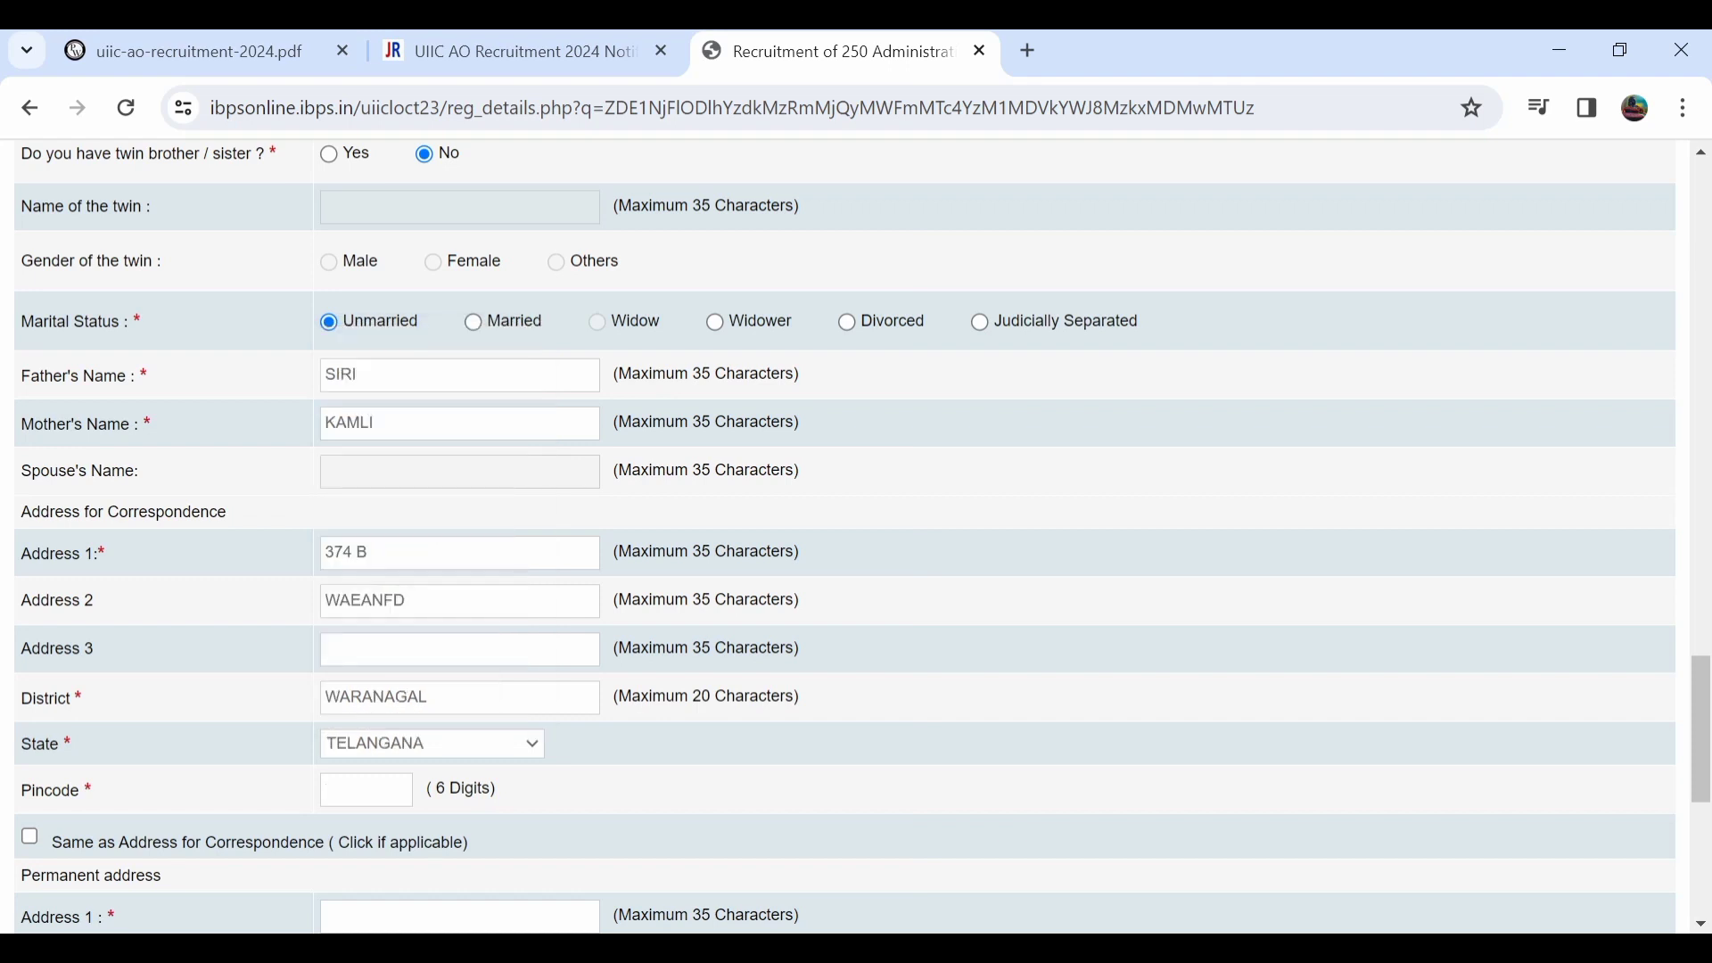
{"action": "type", "text": "506101"}
Tick 'Same as Address for Correspondence' so the permanent address is copied over.
{"action": "scroll", "coordinate": [845, 535], "scroll_direction": "down", "scroll_amount": 1}
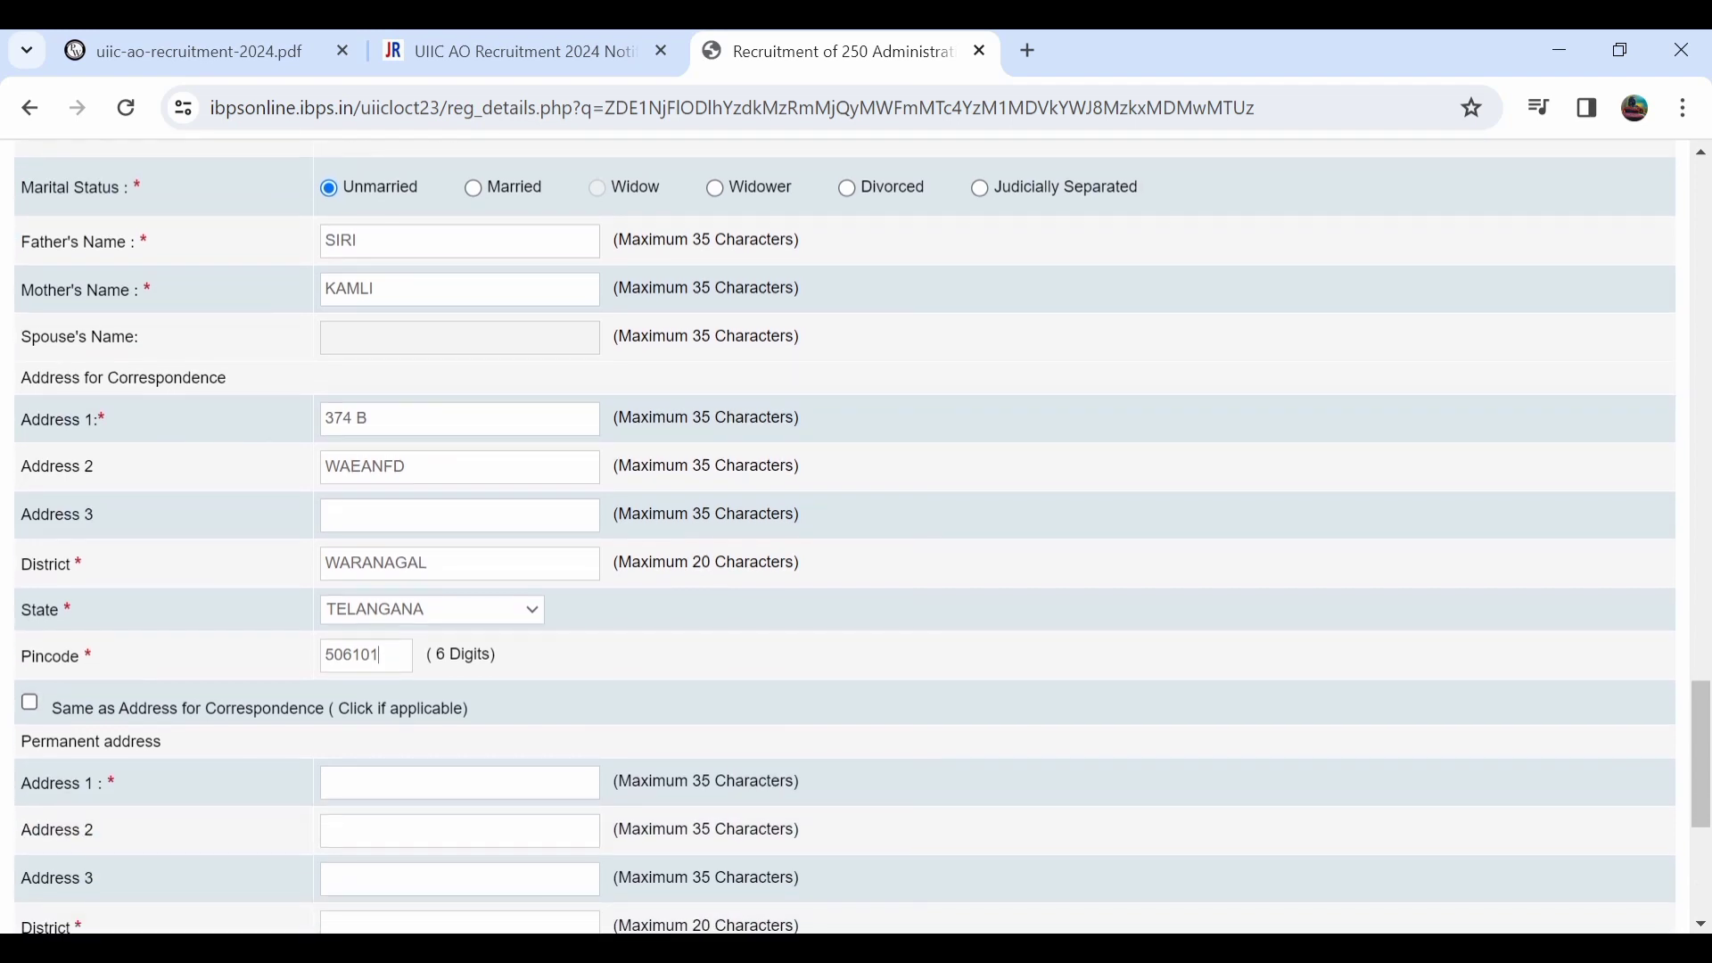
{"action": "key", "text": "Tab"}
{"action": "key", "text": "space"}
{"action": "scroll", "coordinate": [844, 535], "scroll_direction": "down", "scroll_amount": 1}
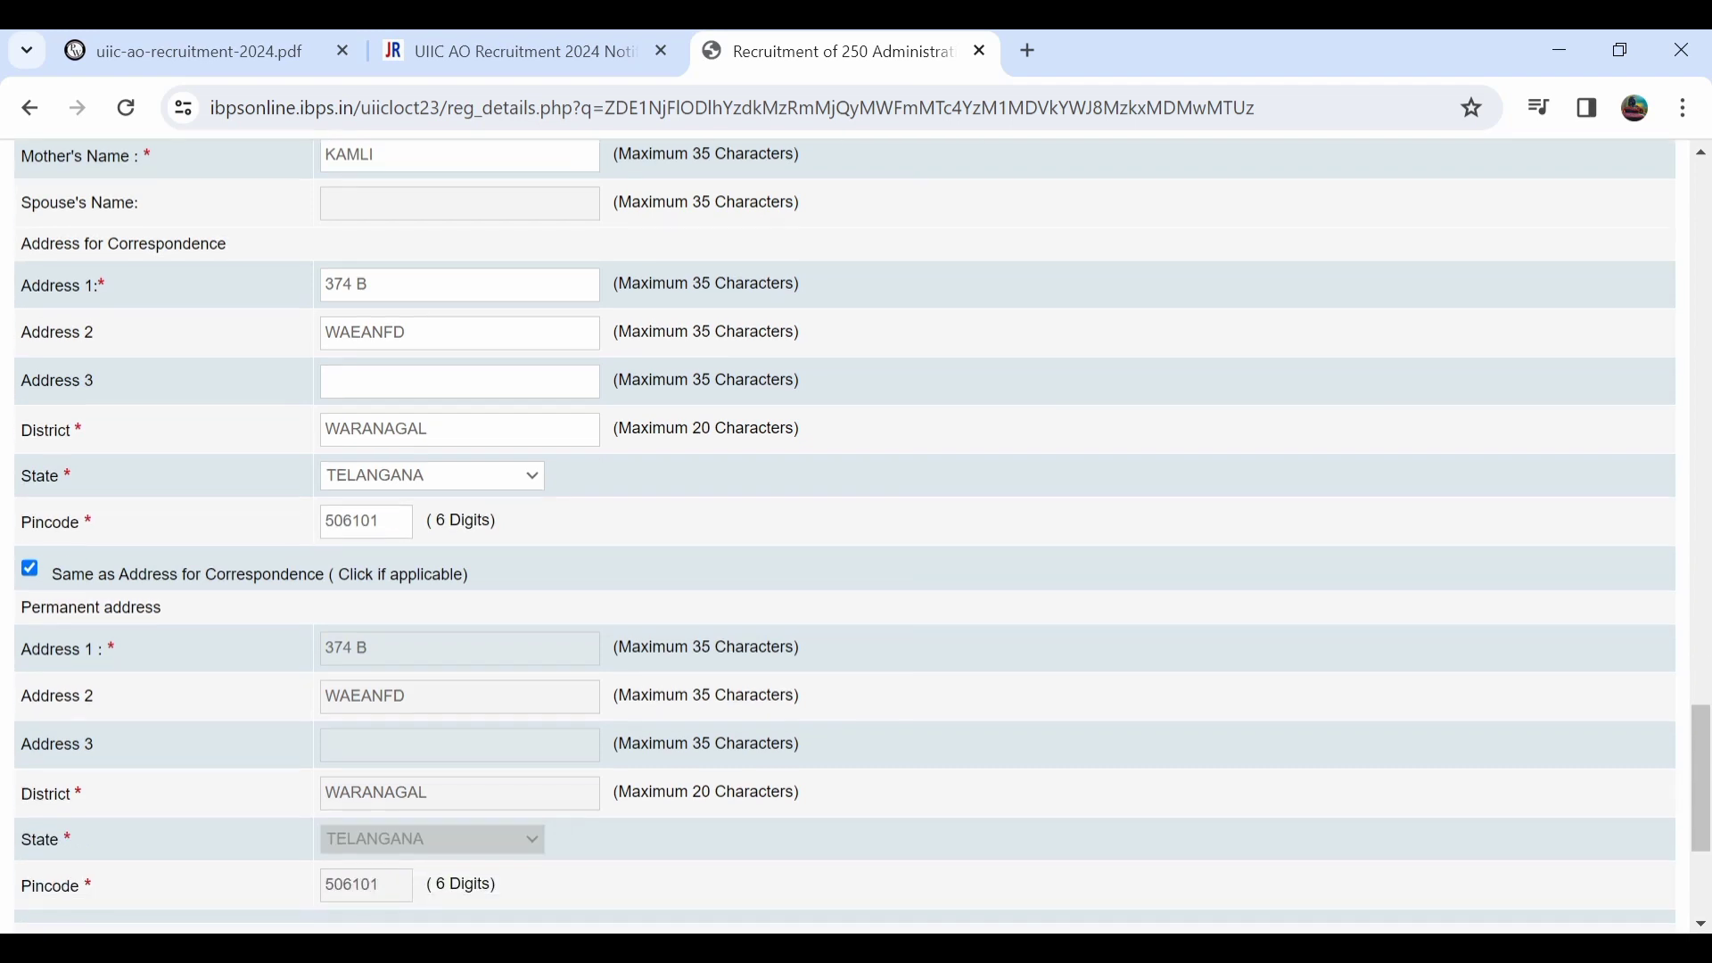
{"action": "scroll", "coordinate": [844, 534], "scroll_direction": "up", "scroll_amount": 1}
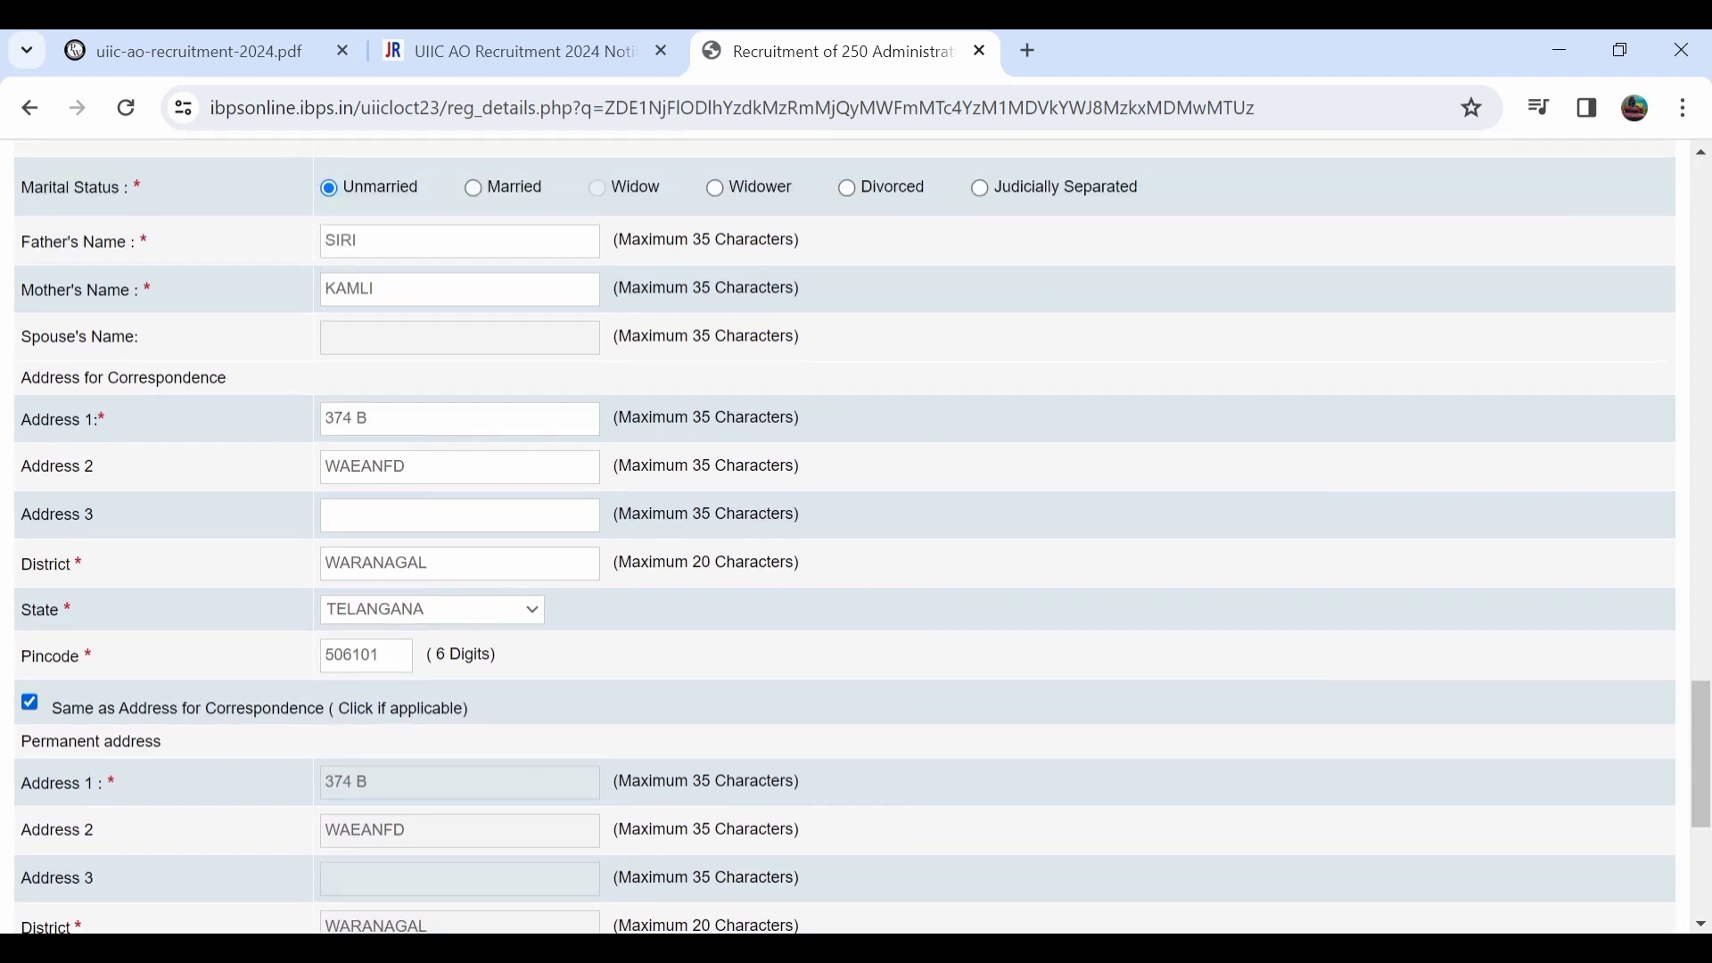
{"action": "key", "text": "space"}
{"action": "scroll", "coordinate": [845, 535], "scroll_direction": "down", "scroll_amount": 1}
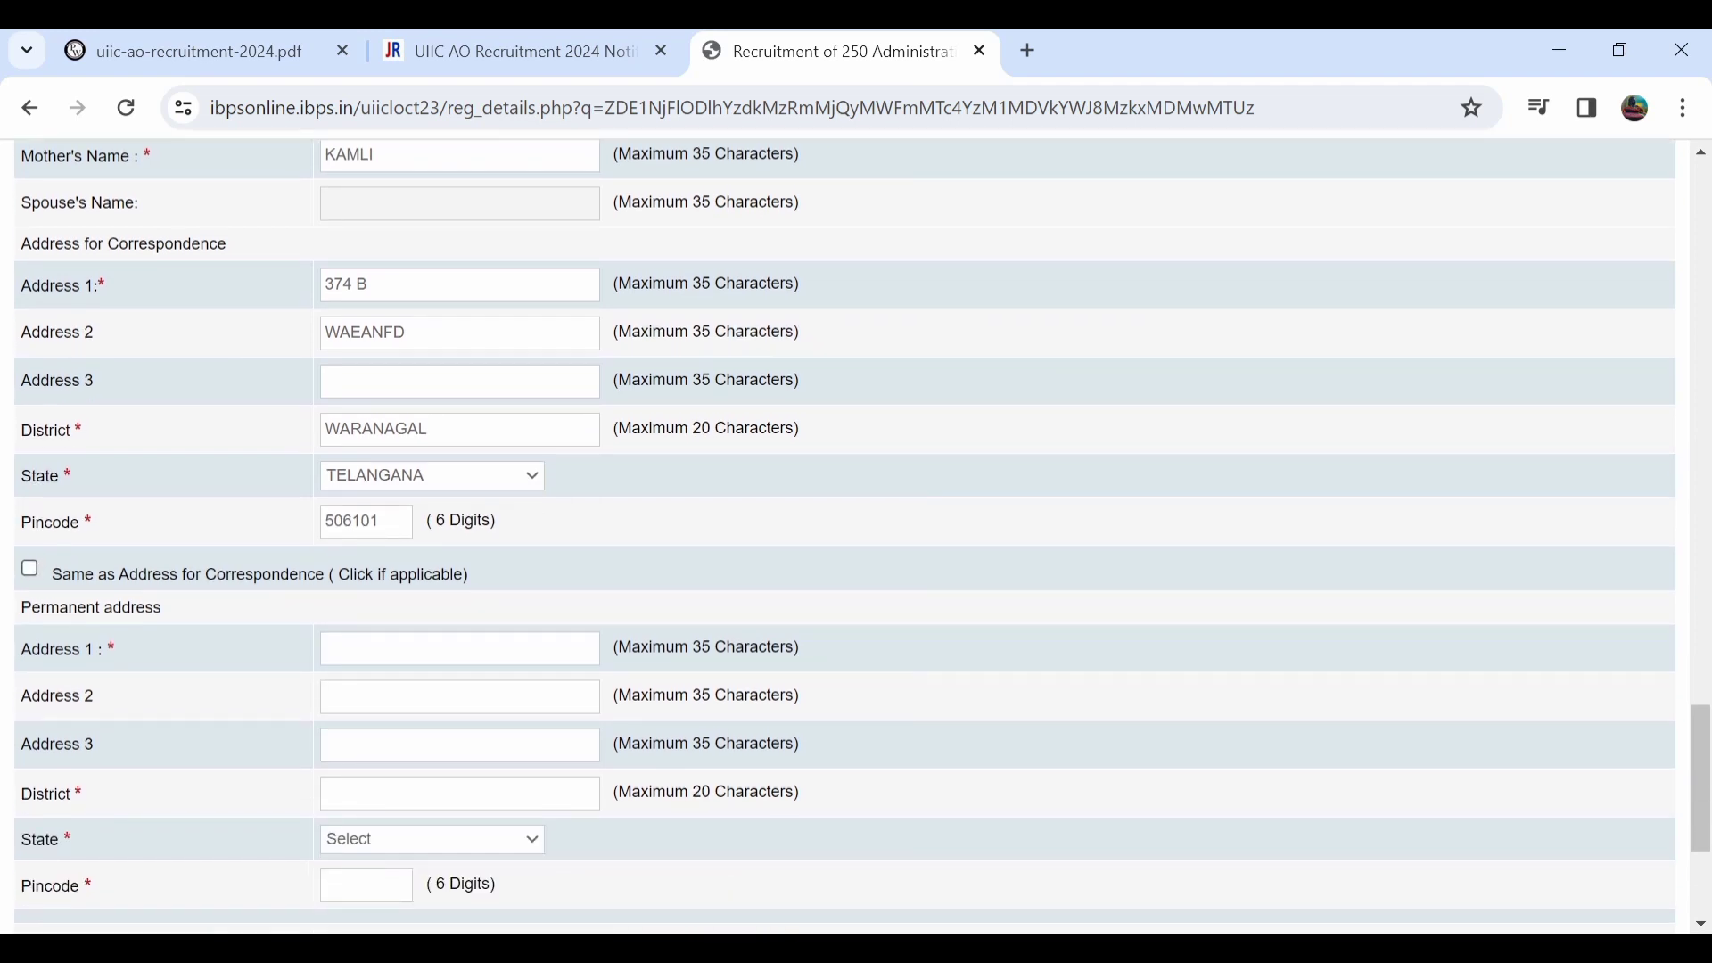
{"action": "key", "text": "space"}
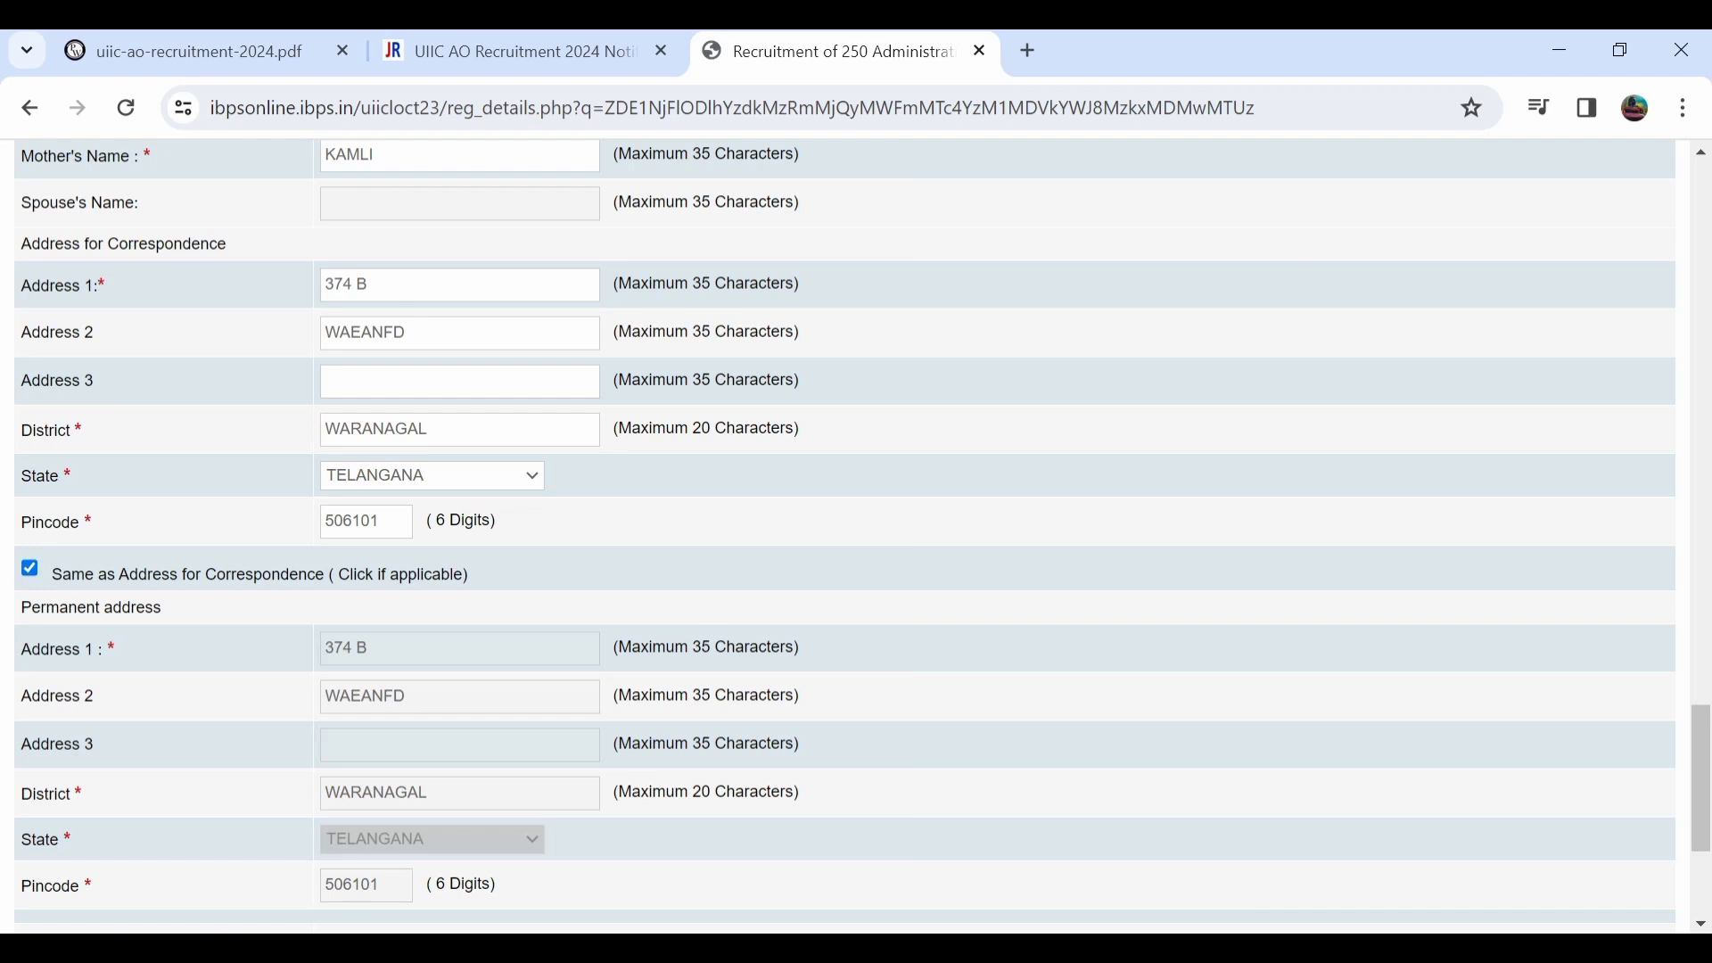
{"action": "scroll", "coordinate": [845, 535], "scroll_direction": "down", "scroll_amount": 1}
{"action": "scroll", "coordinate": [844, 535], "scroll_direction": "down", "scroll_amount": 1}
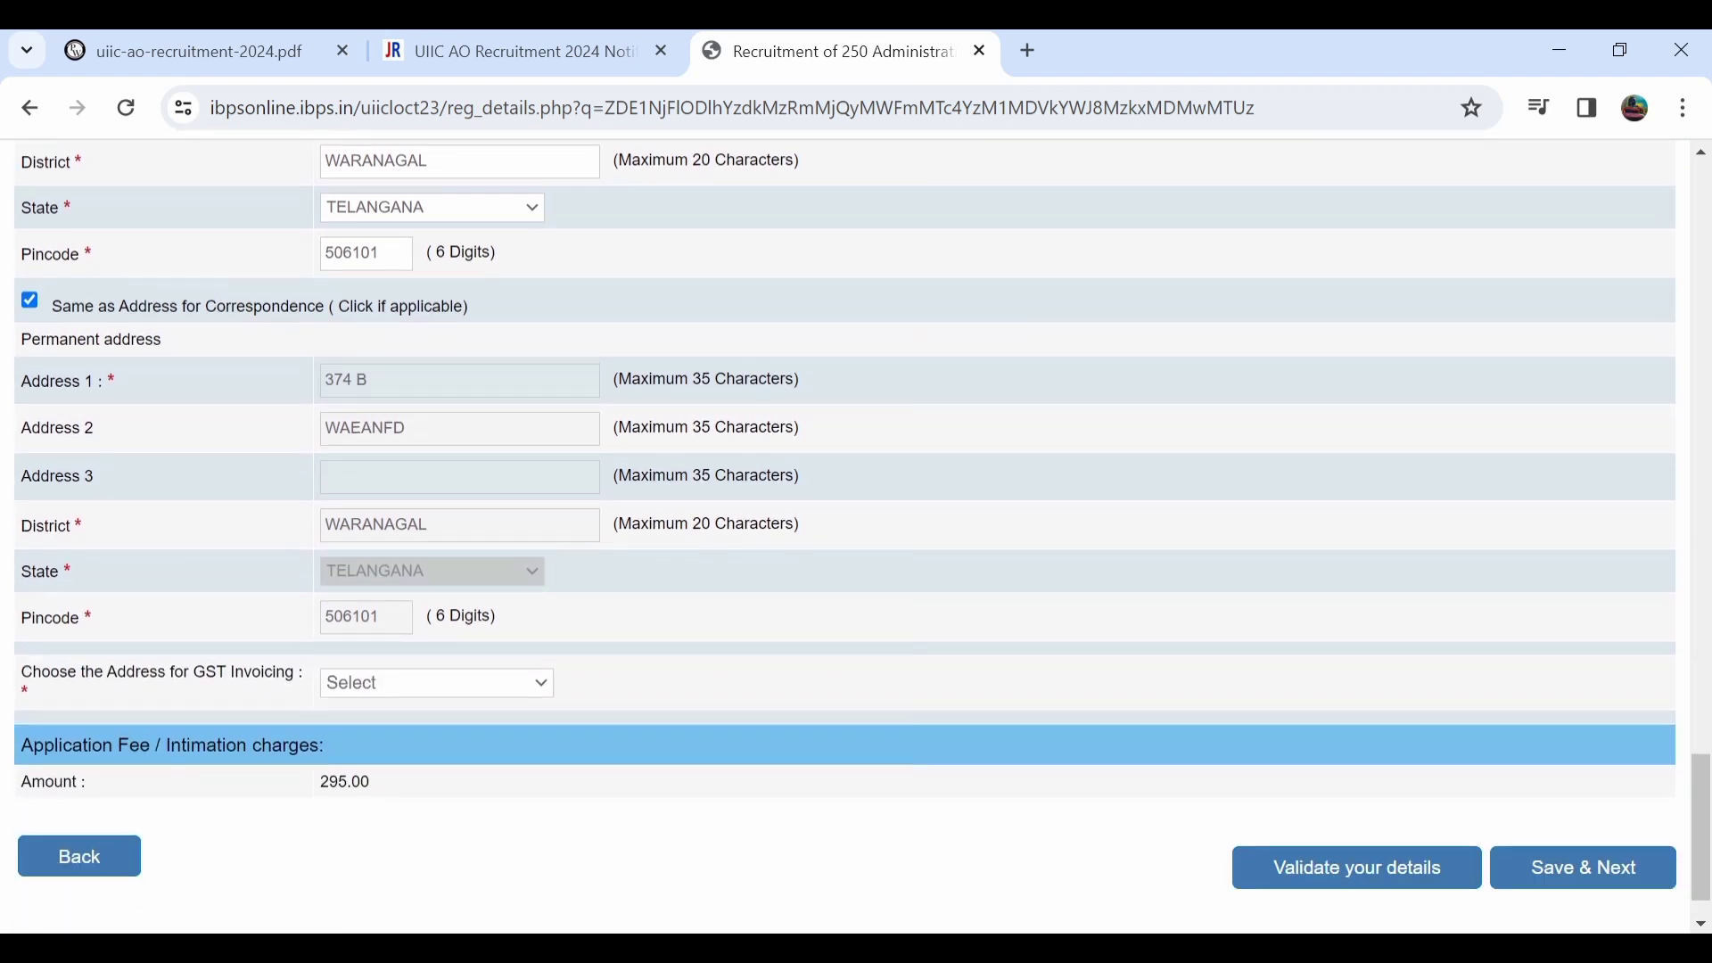
Set the GST invoicing address to Permanent Address.
{"action": "left_click", "coordinate": [436, 683]}
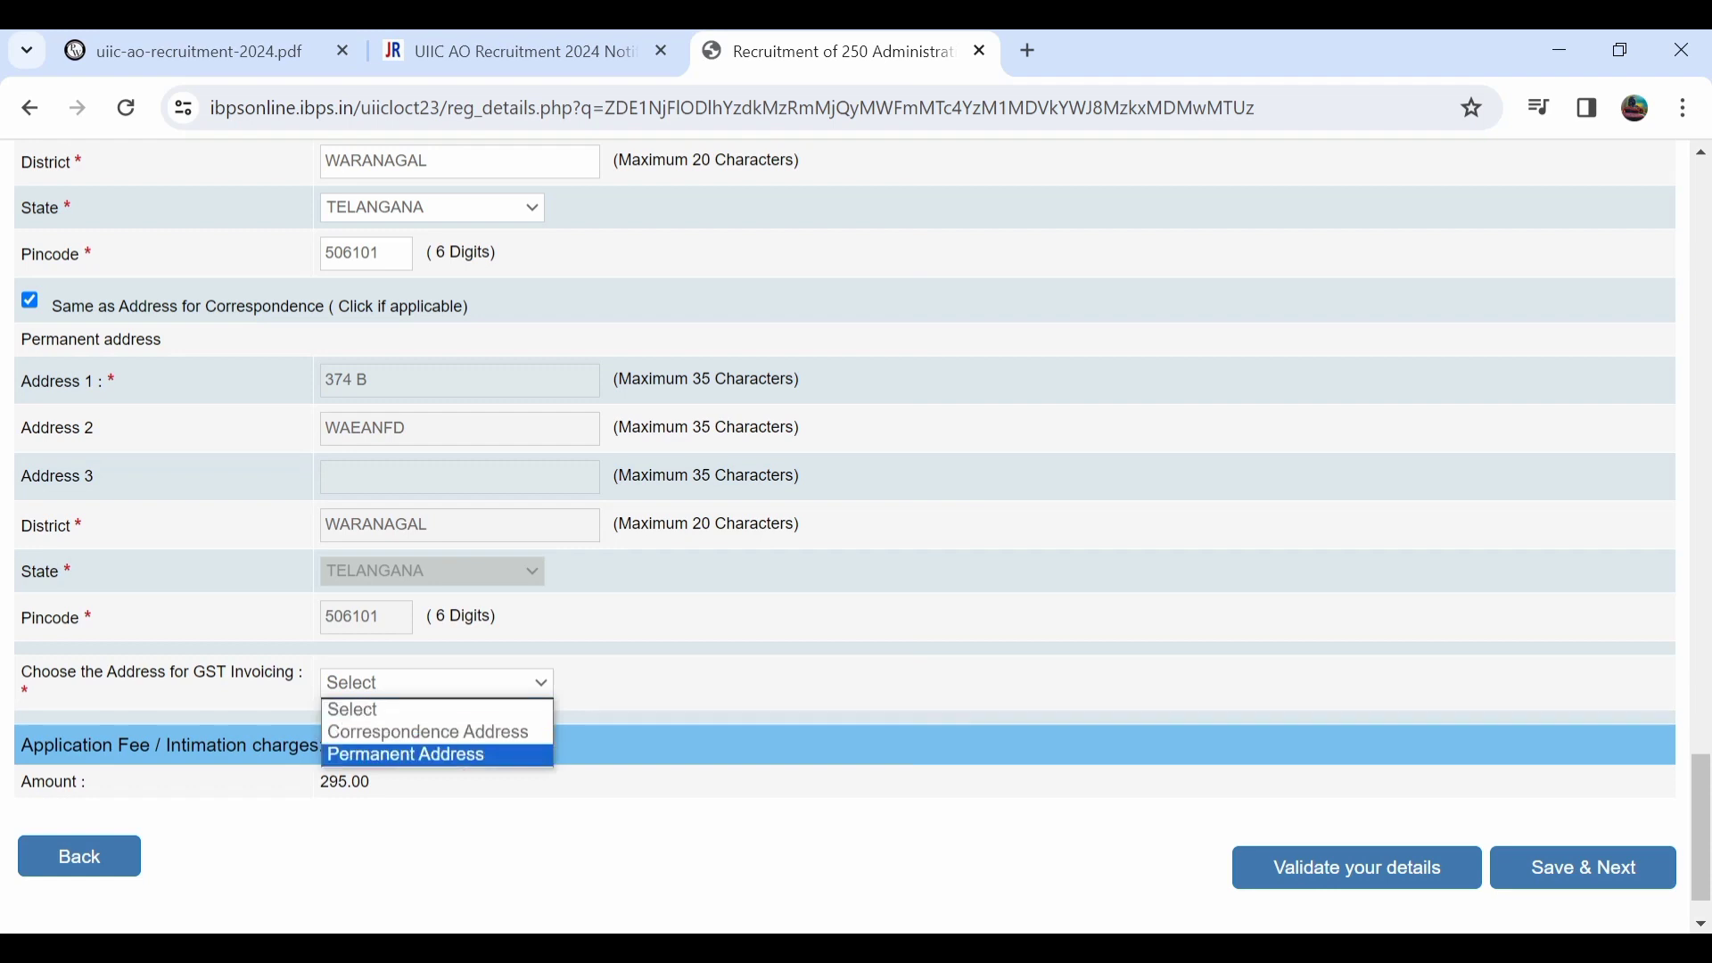
{"action": "left_click", "coordinate": [437, 756]}
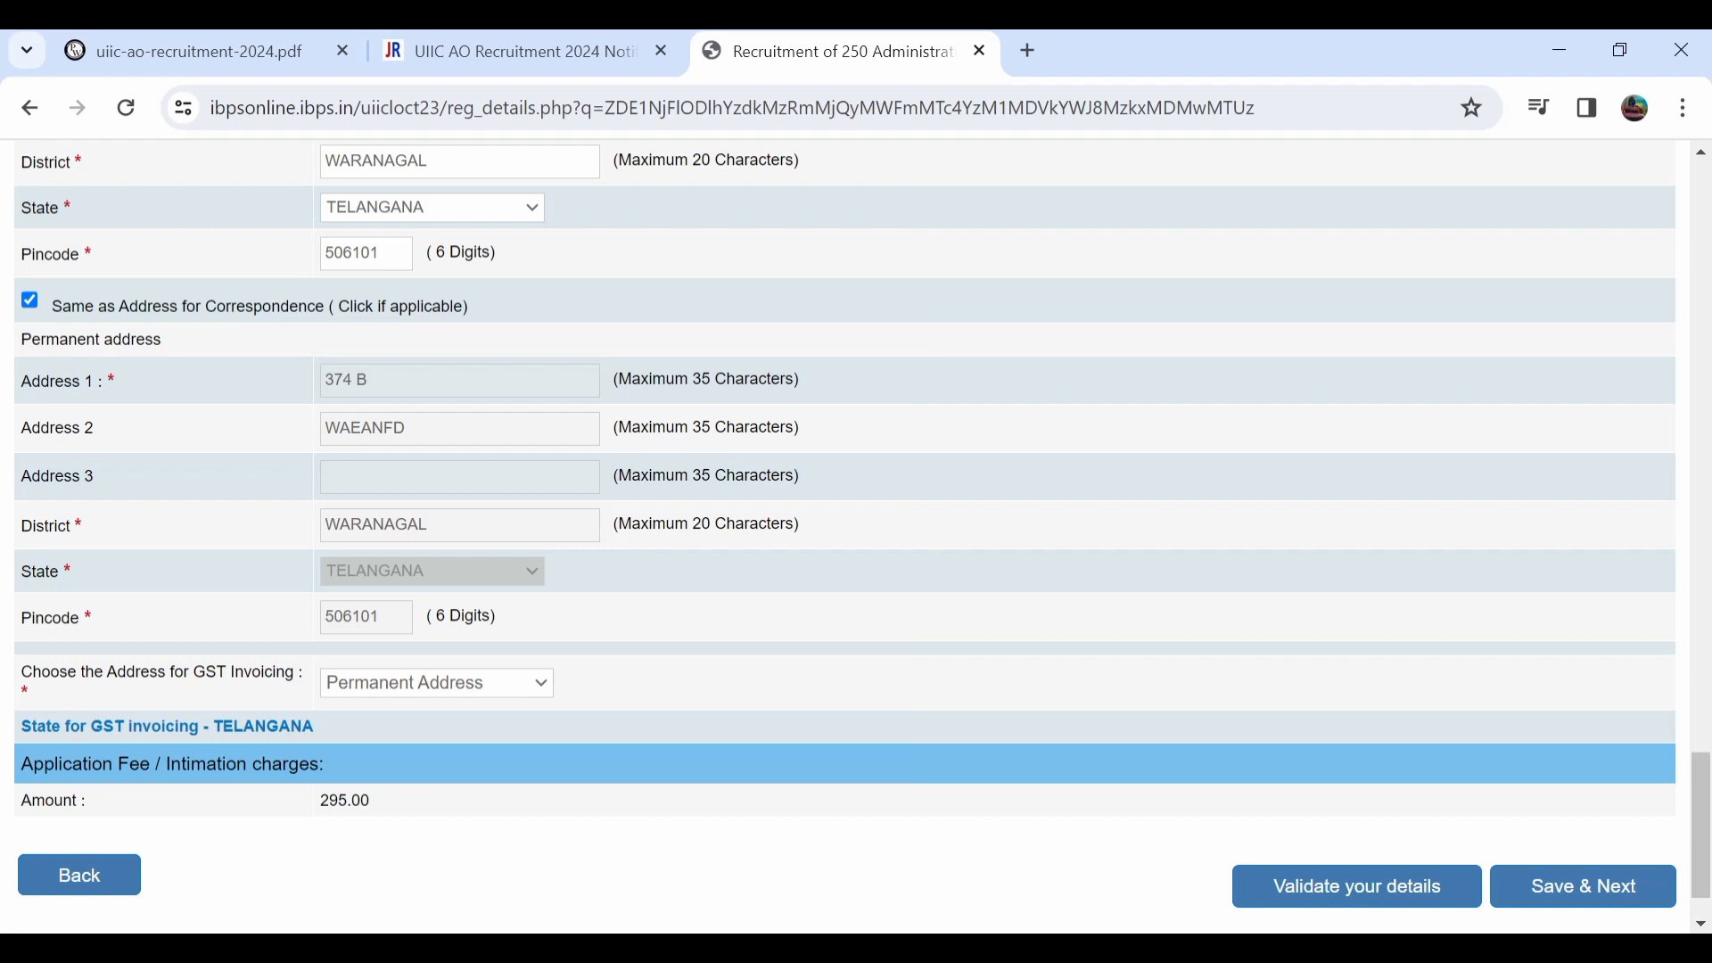
{"action": "scroll", "coordinate": [845, 535], "scroll_direction": "up", "scroll_amount": 5}
{"action": "scroll", "coordinate": [845, 535], "scroll_direction": "down", "scroll_amount": 6}
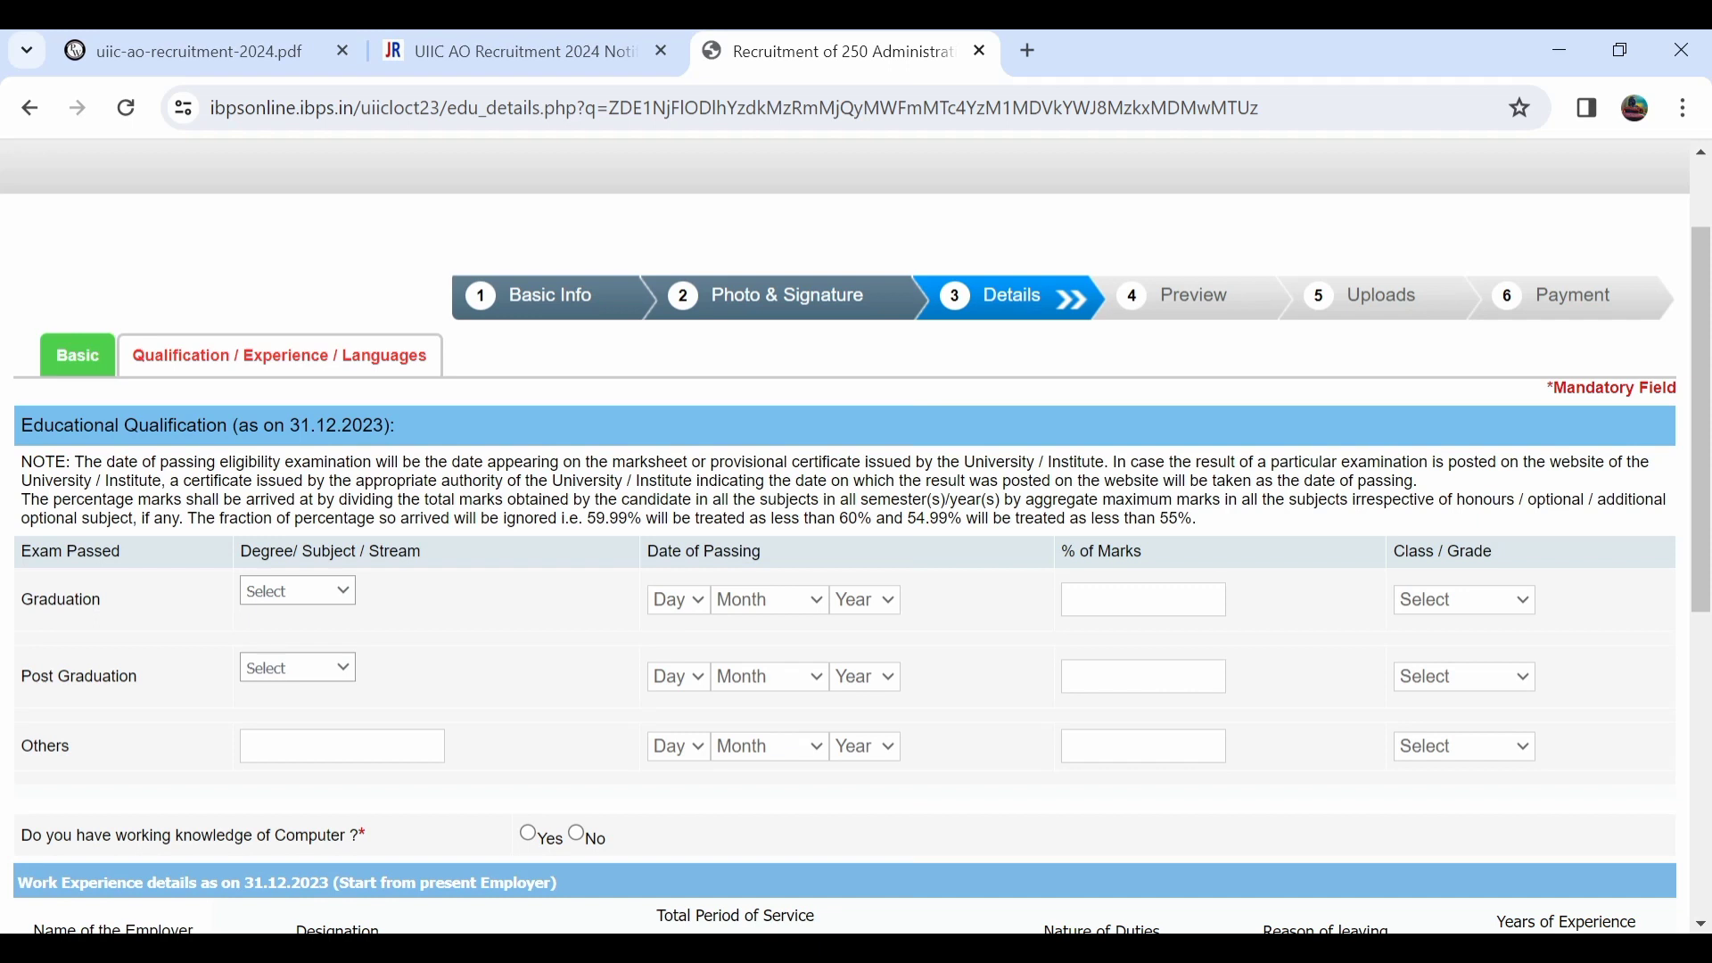
Record Arts graduation passed 01 March 2017 with 78 percent, Second Class.
{"action": "left_click", "coordinate": [297, 590]}
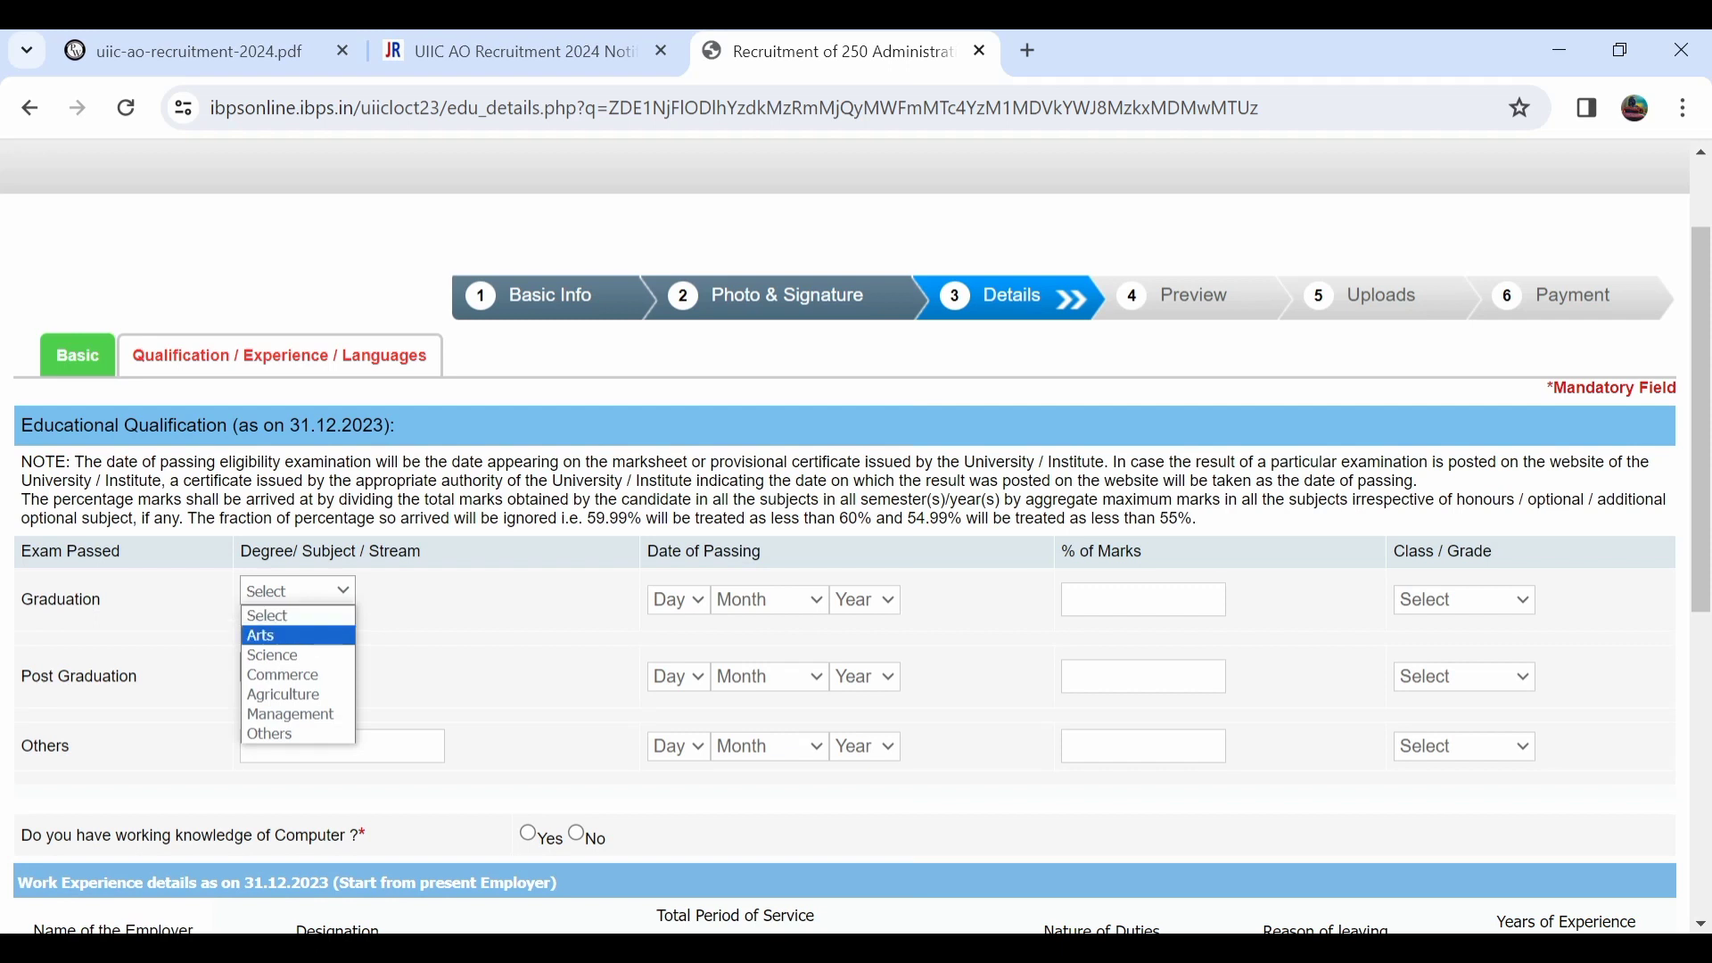
{"action": "left_click", "coordinate": [297, 636]}
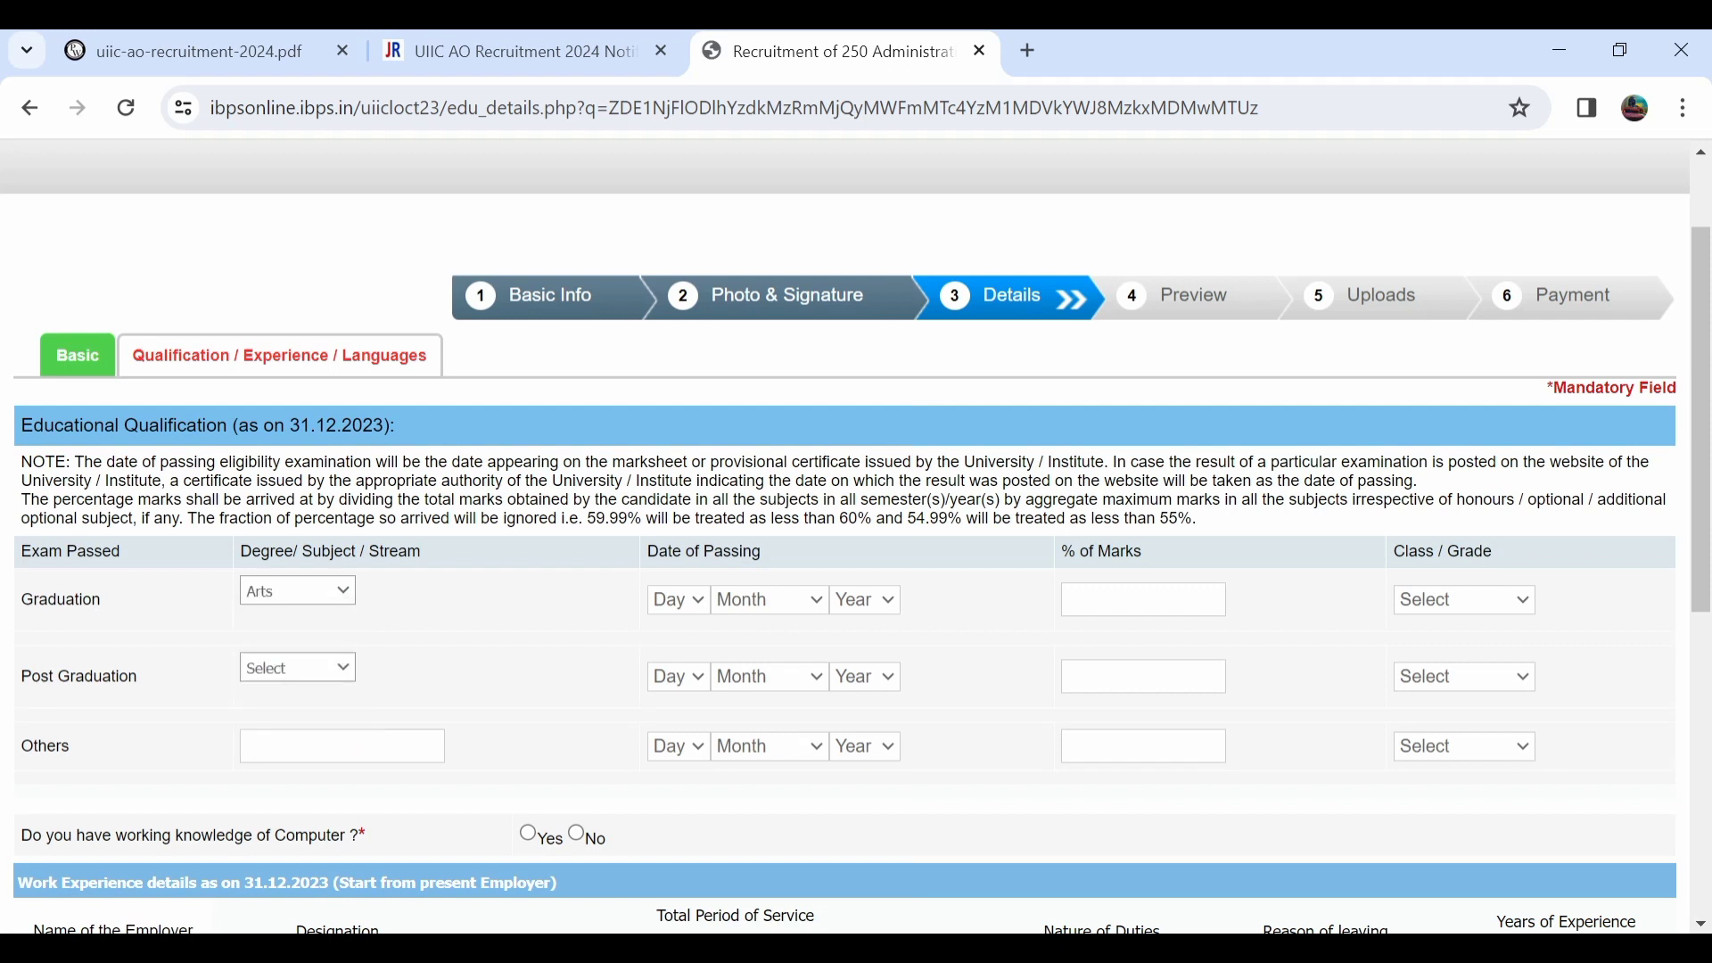
{"action": "left_click", "coordinate": [678, 599]}
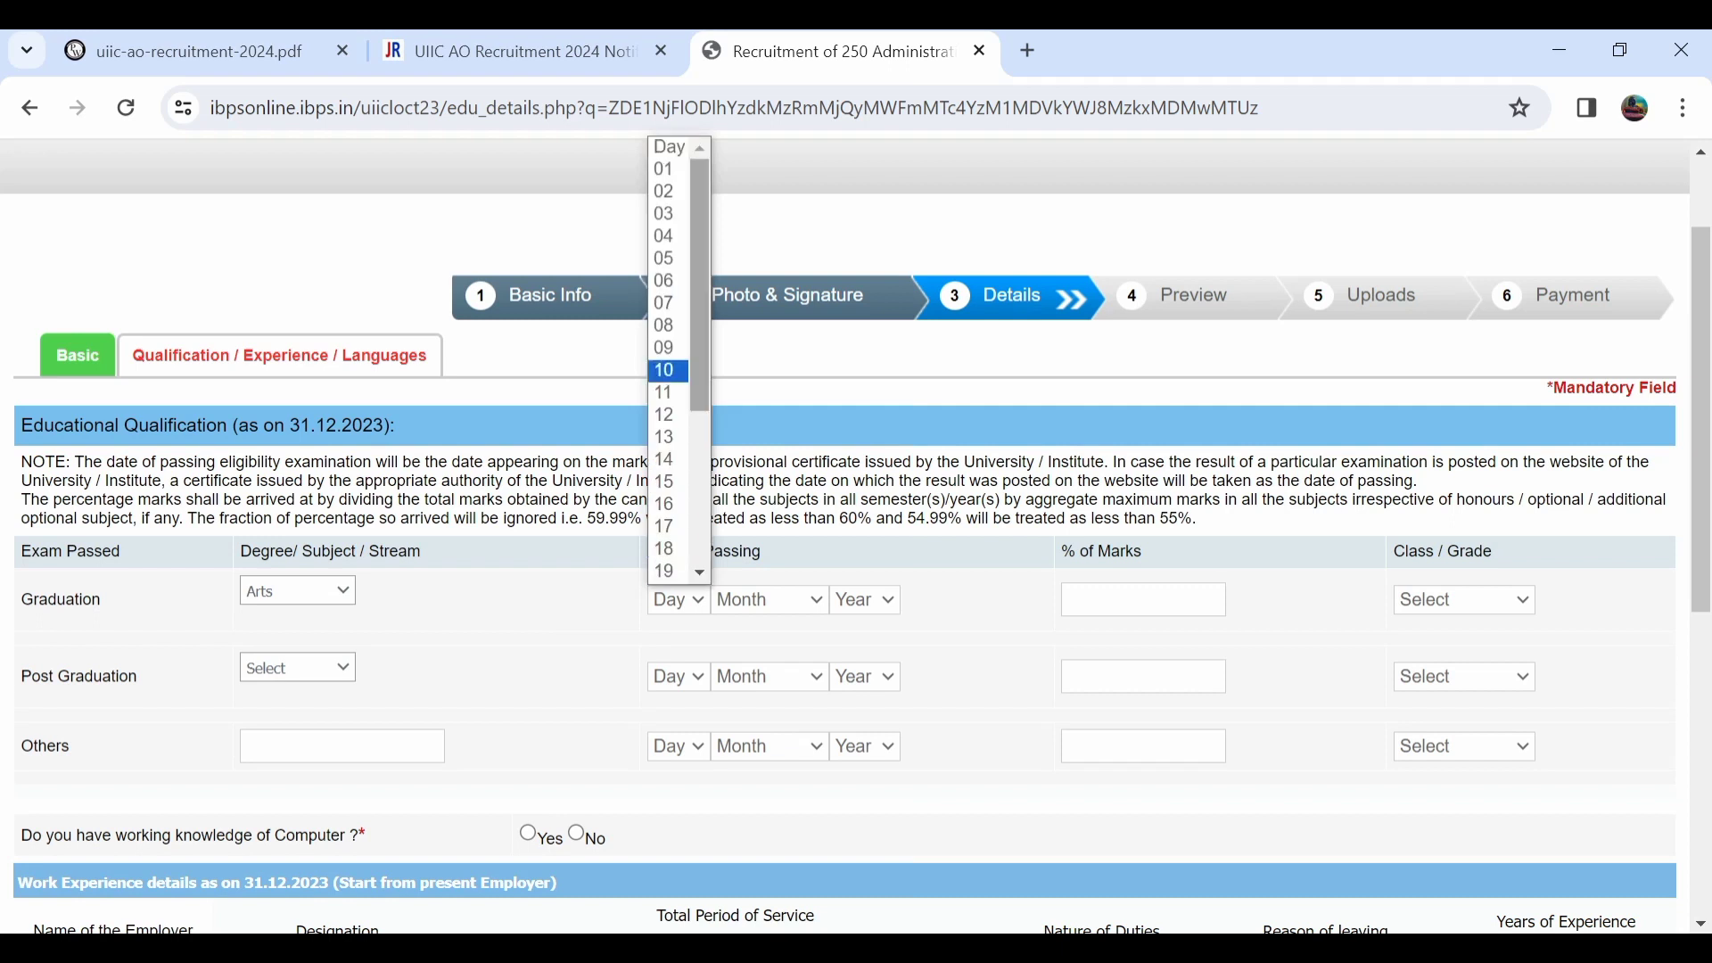
{"action": "left_click", "coordinate": [664, 170]}
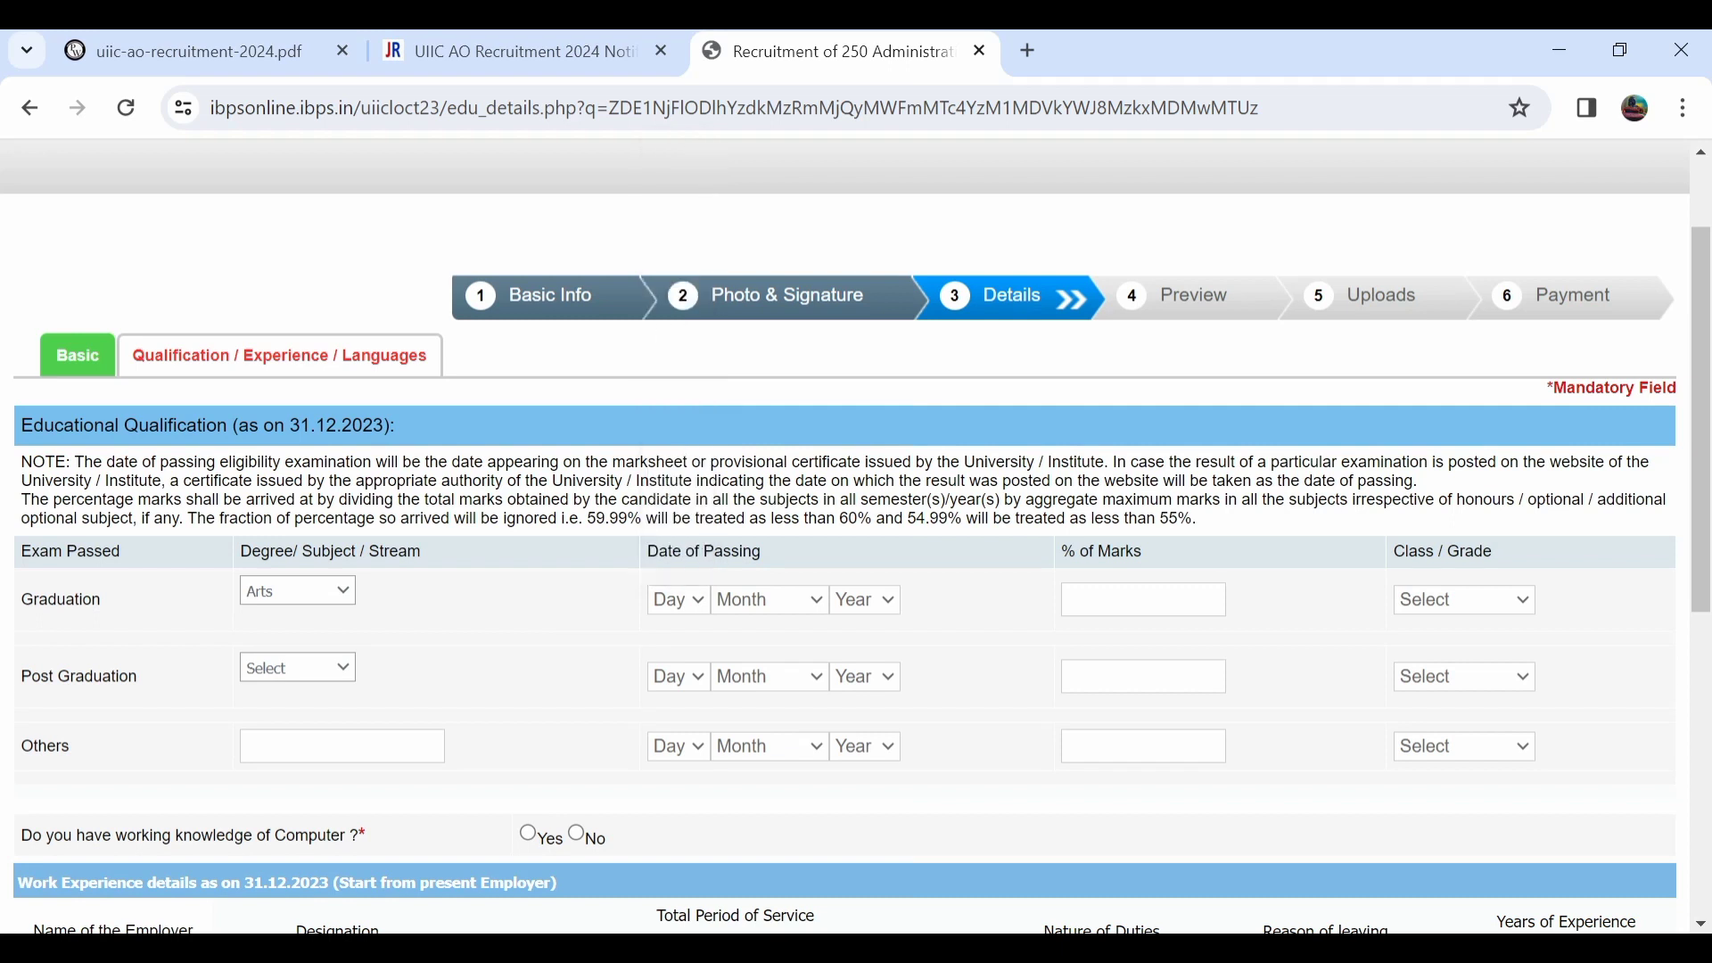
{"action": "left_click", "coordinate": [770, 600]}
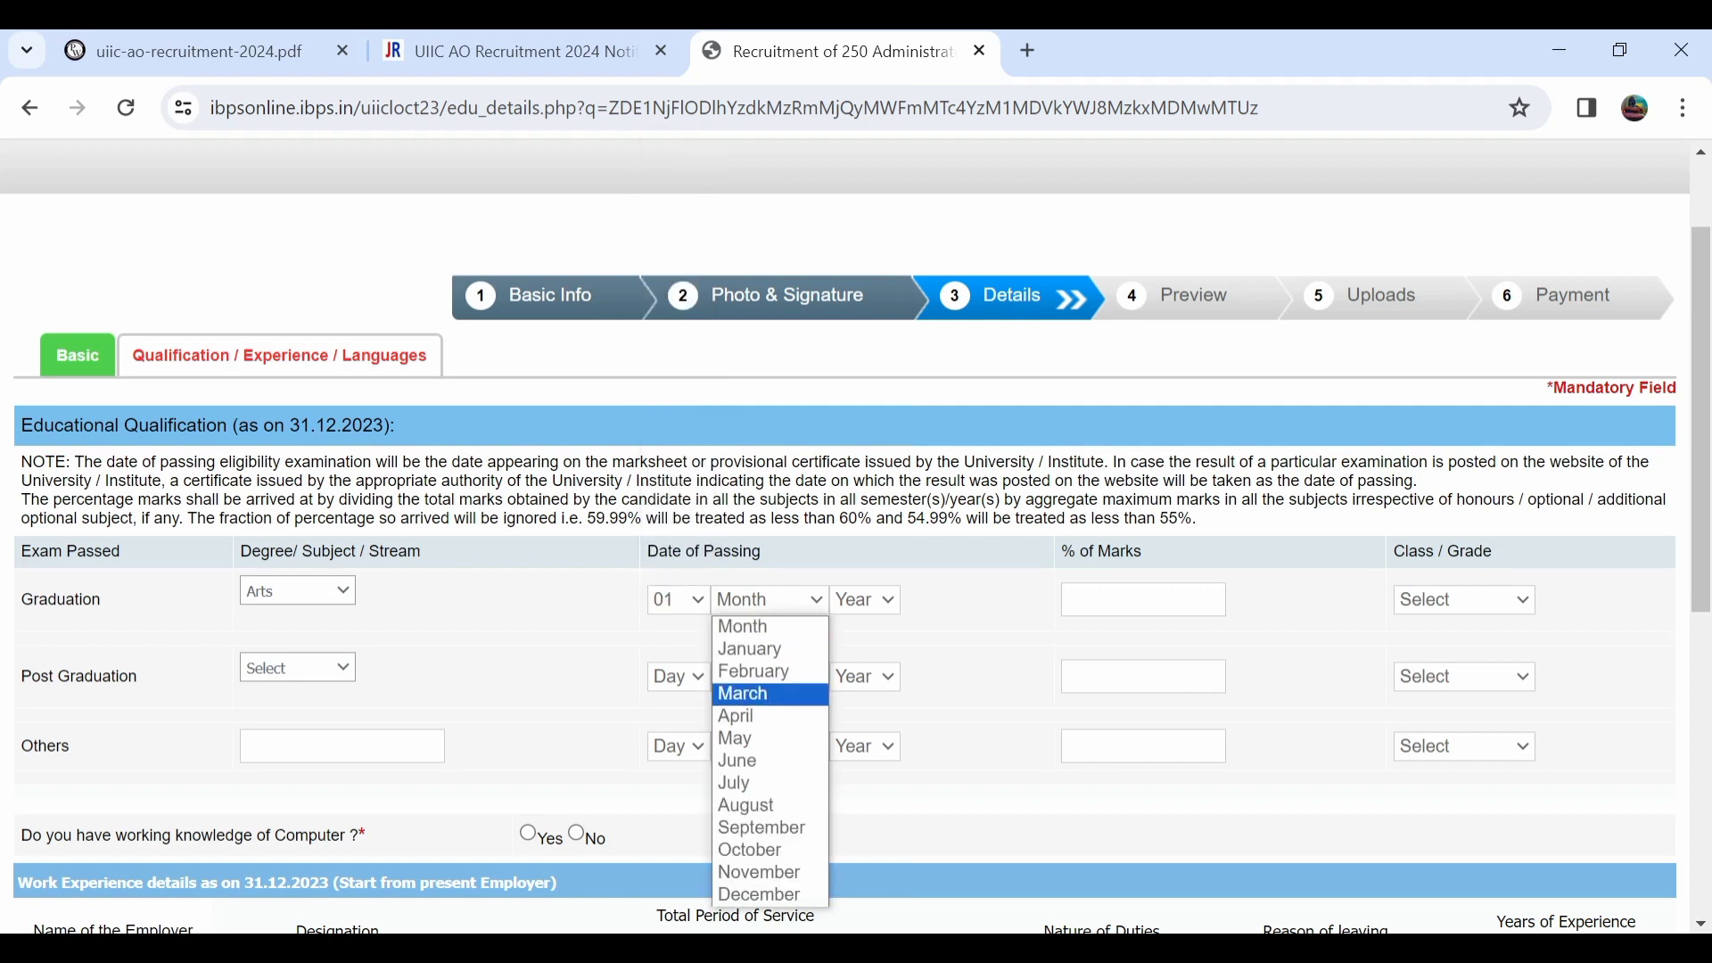
{"action": "key", "text": "Return"}
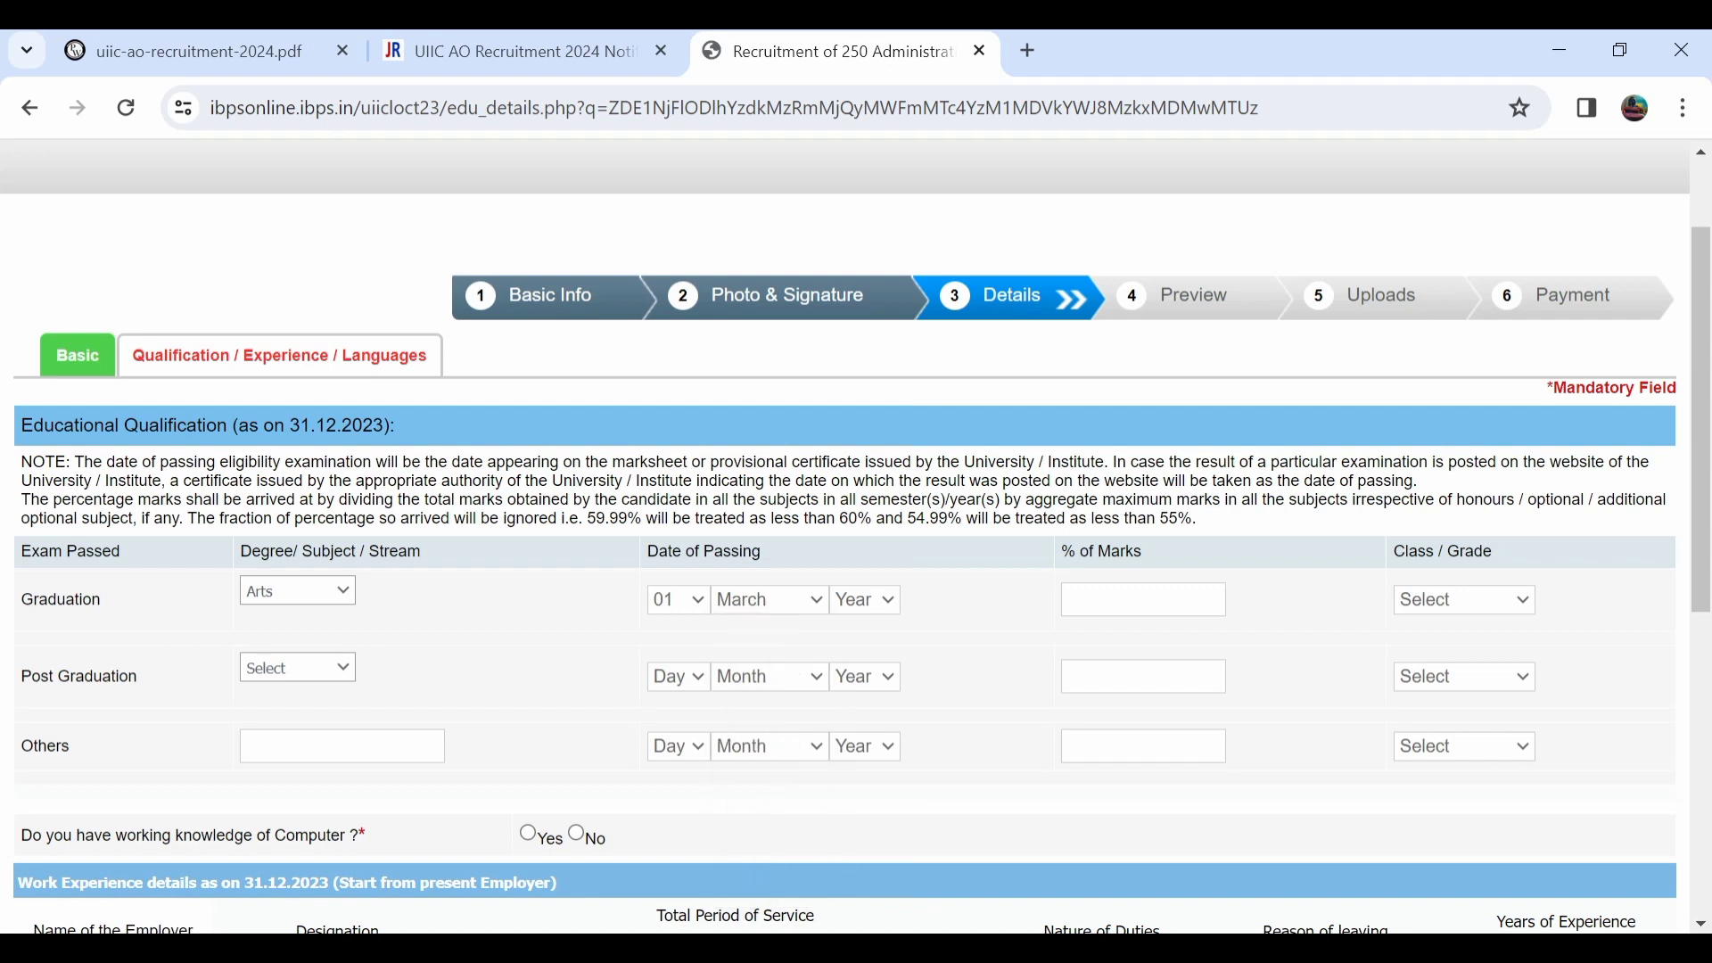
{"action": "left_click", "coordinate": [864, 599]}
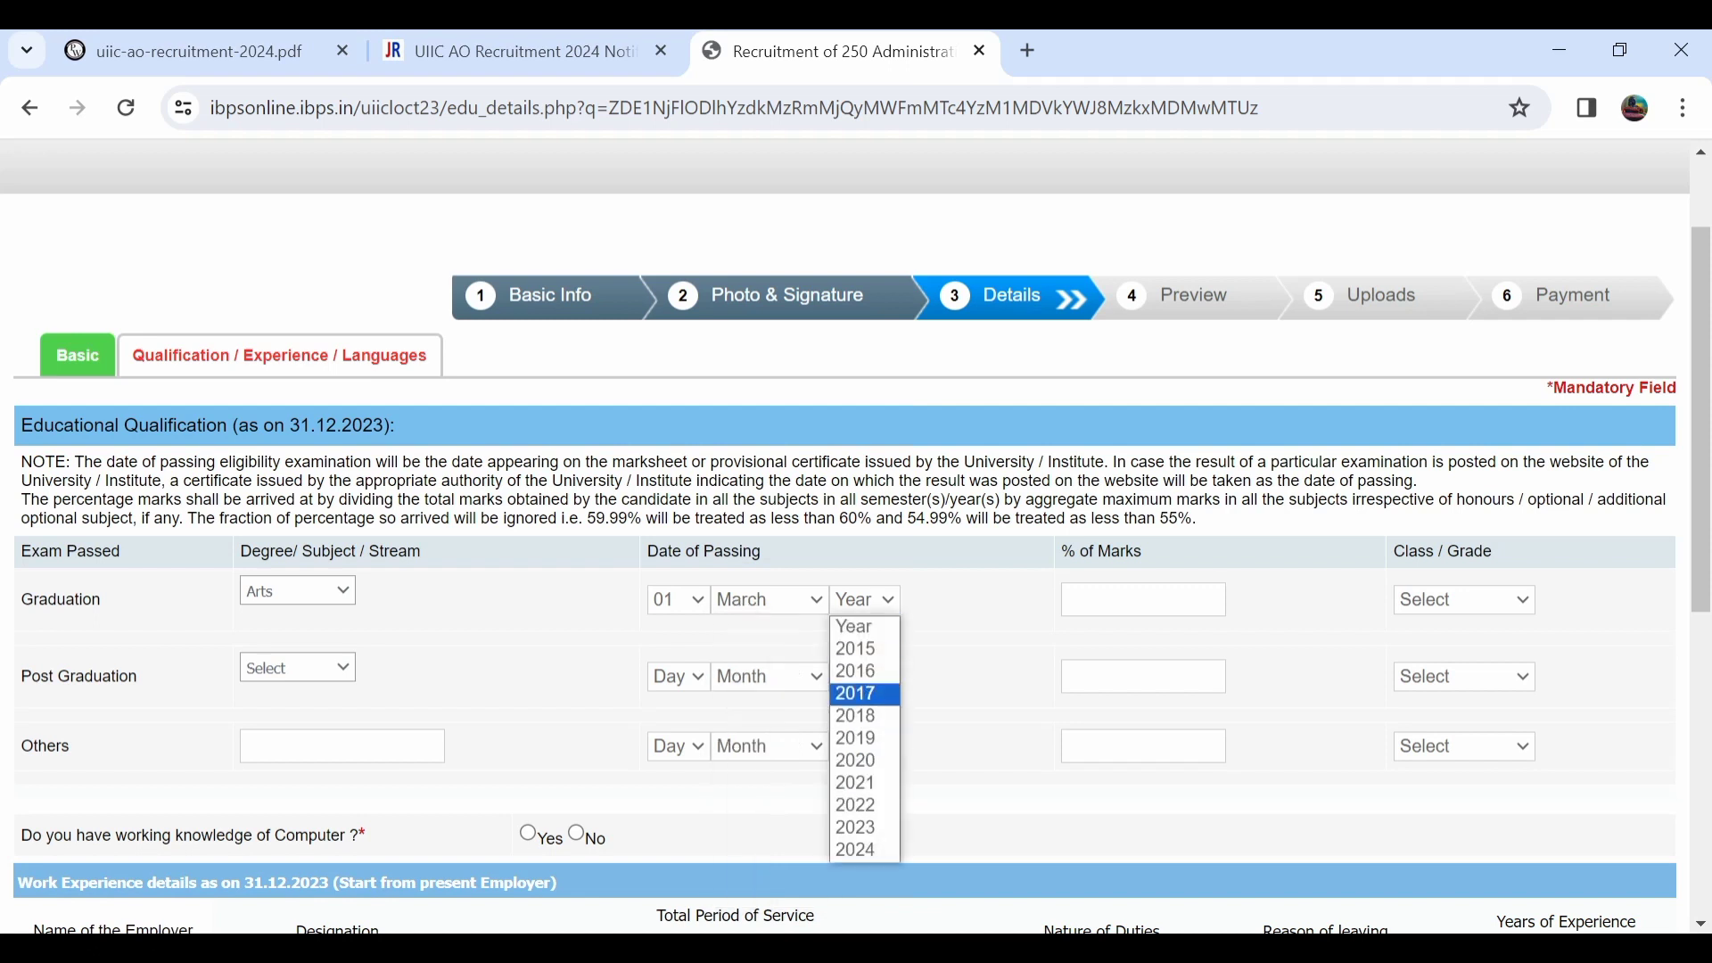
{"action": "key", "text": "Return"}
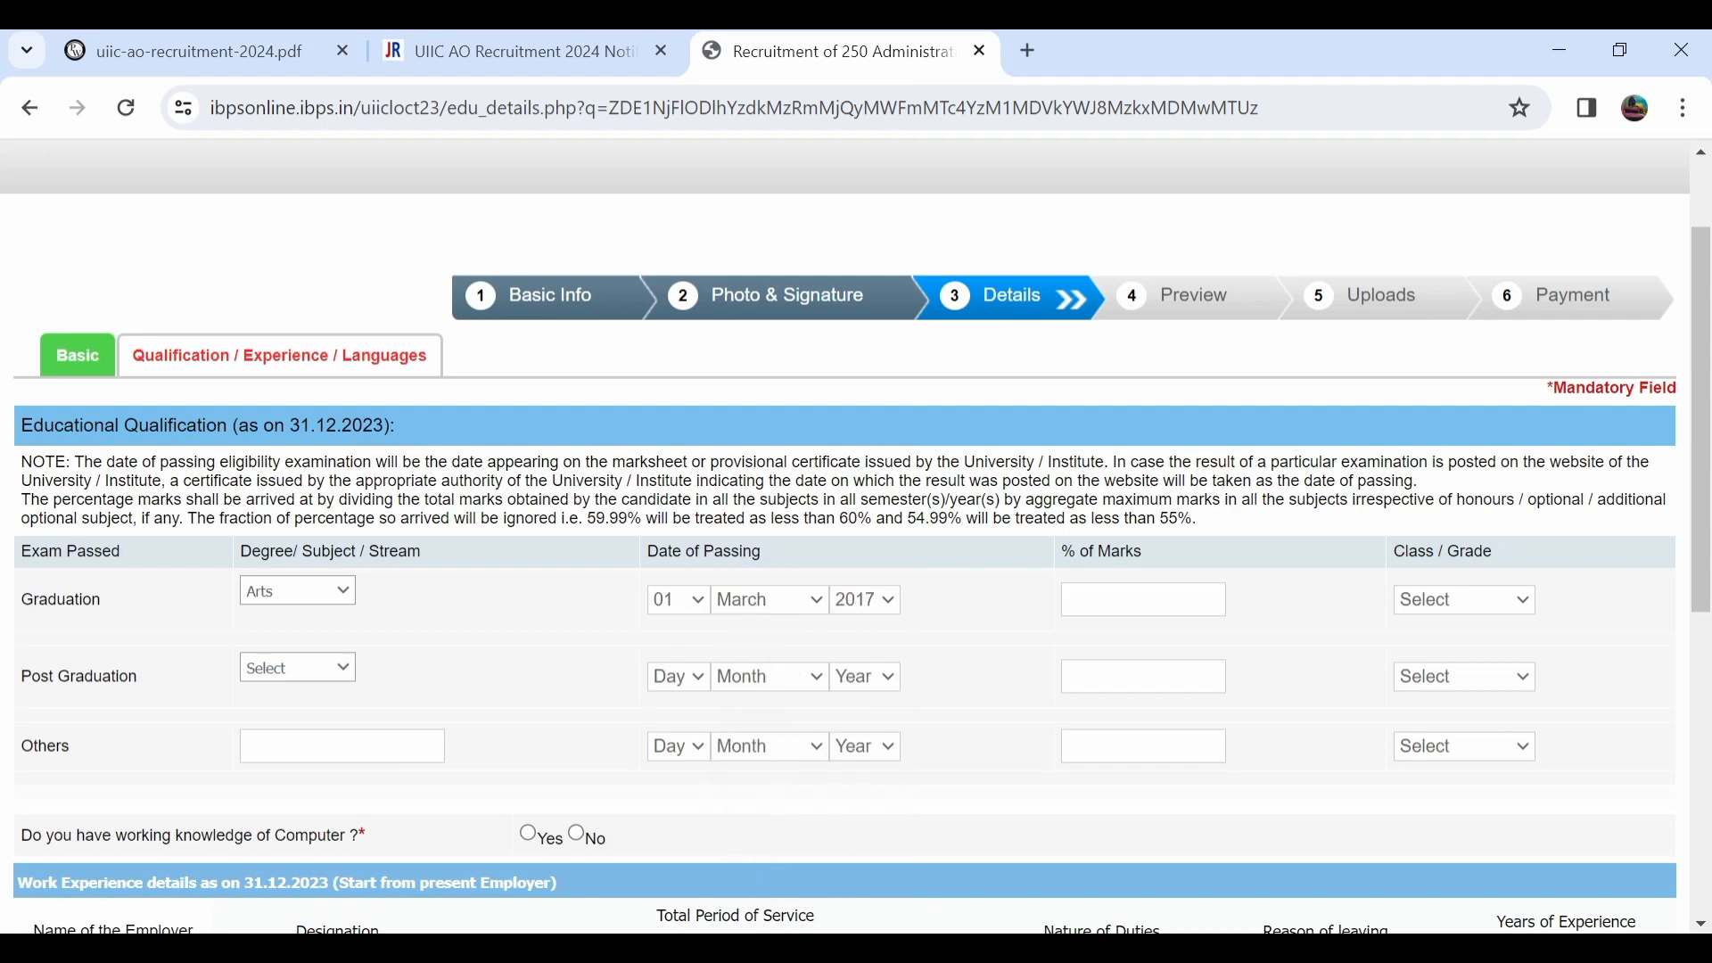
{"action": "type", "text": "78"}
{"action": "left_click", "coordinate": [1464, 600]}
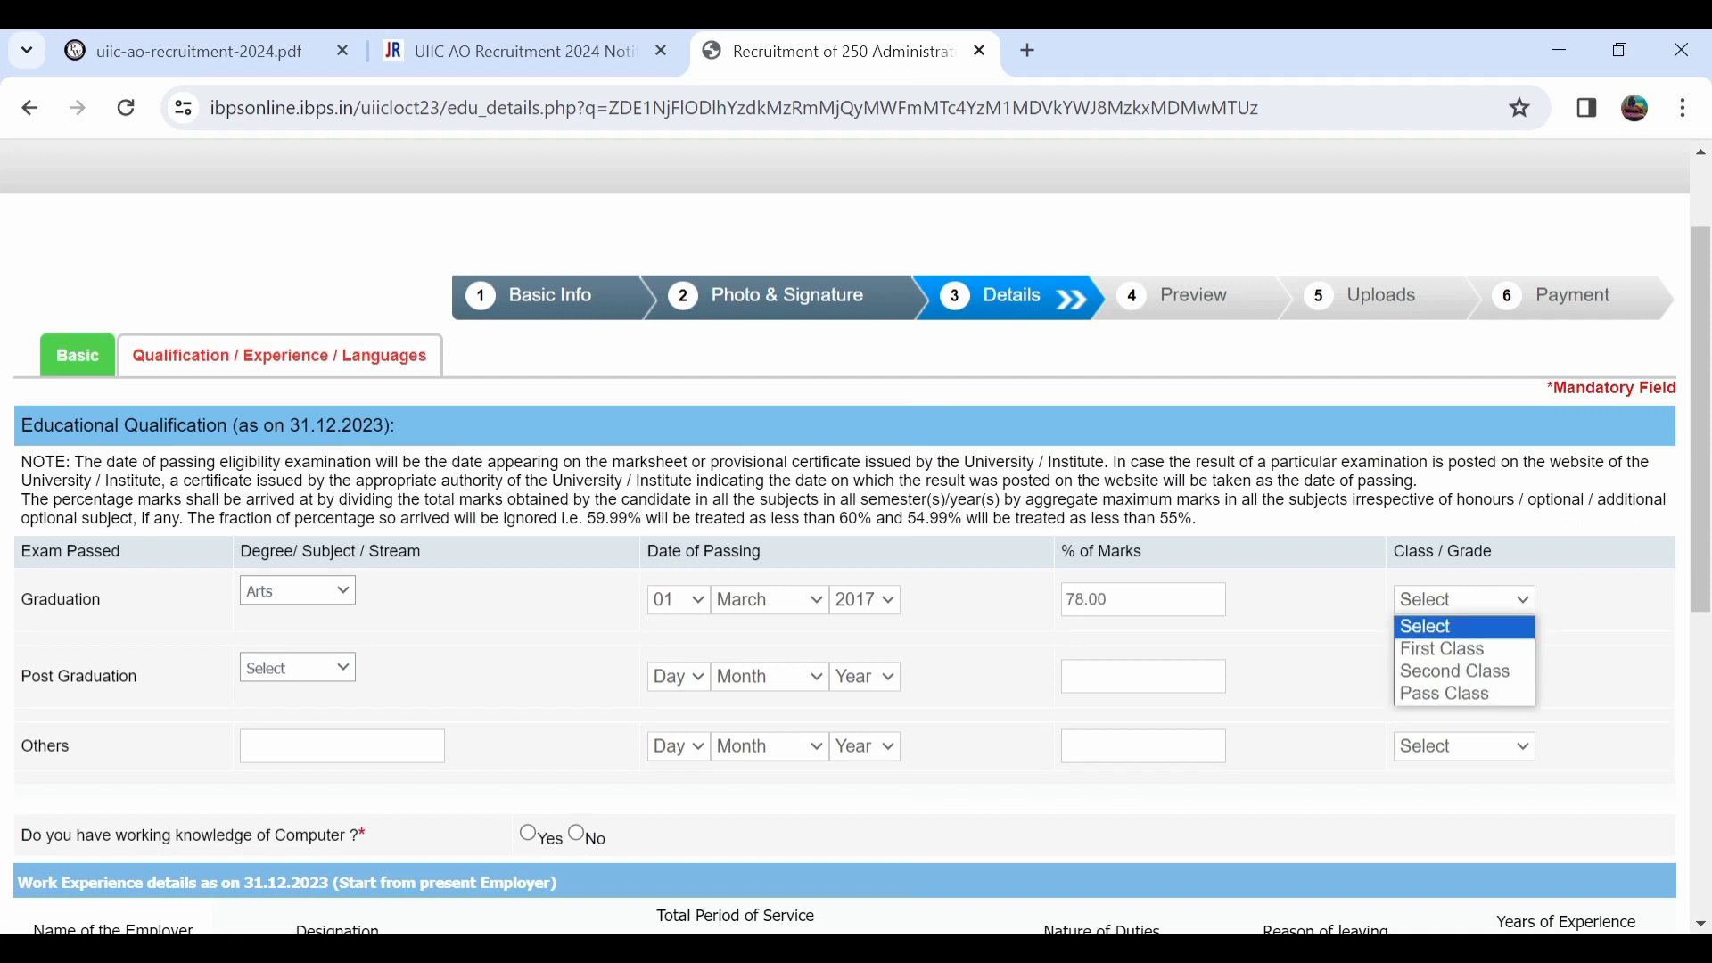
{"action": "key", "text": "Down"}
{"action": "key", "text": "Down"}
{"action": "key", "text": "Return"}
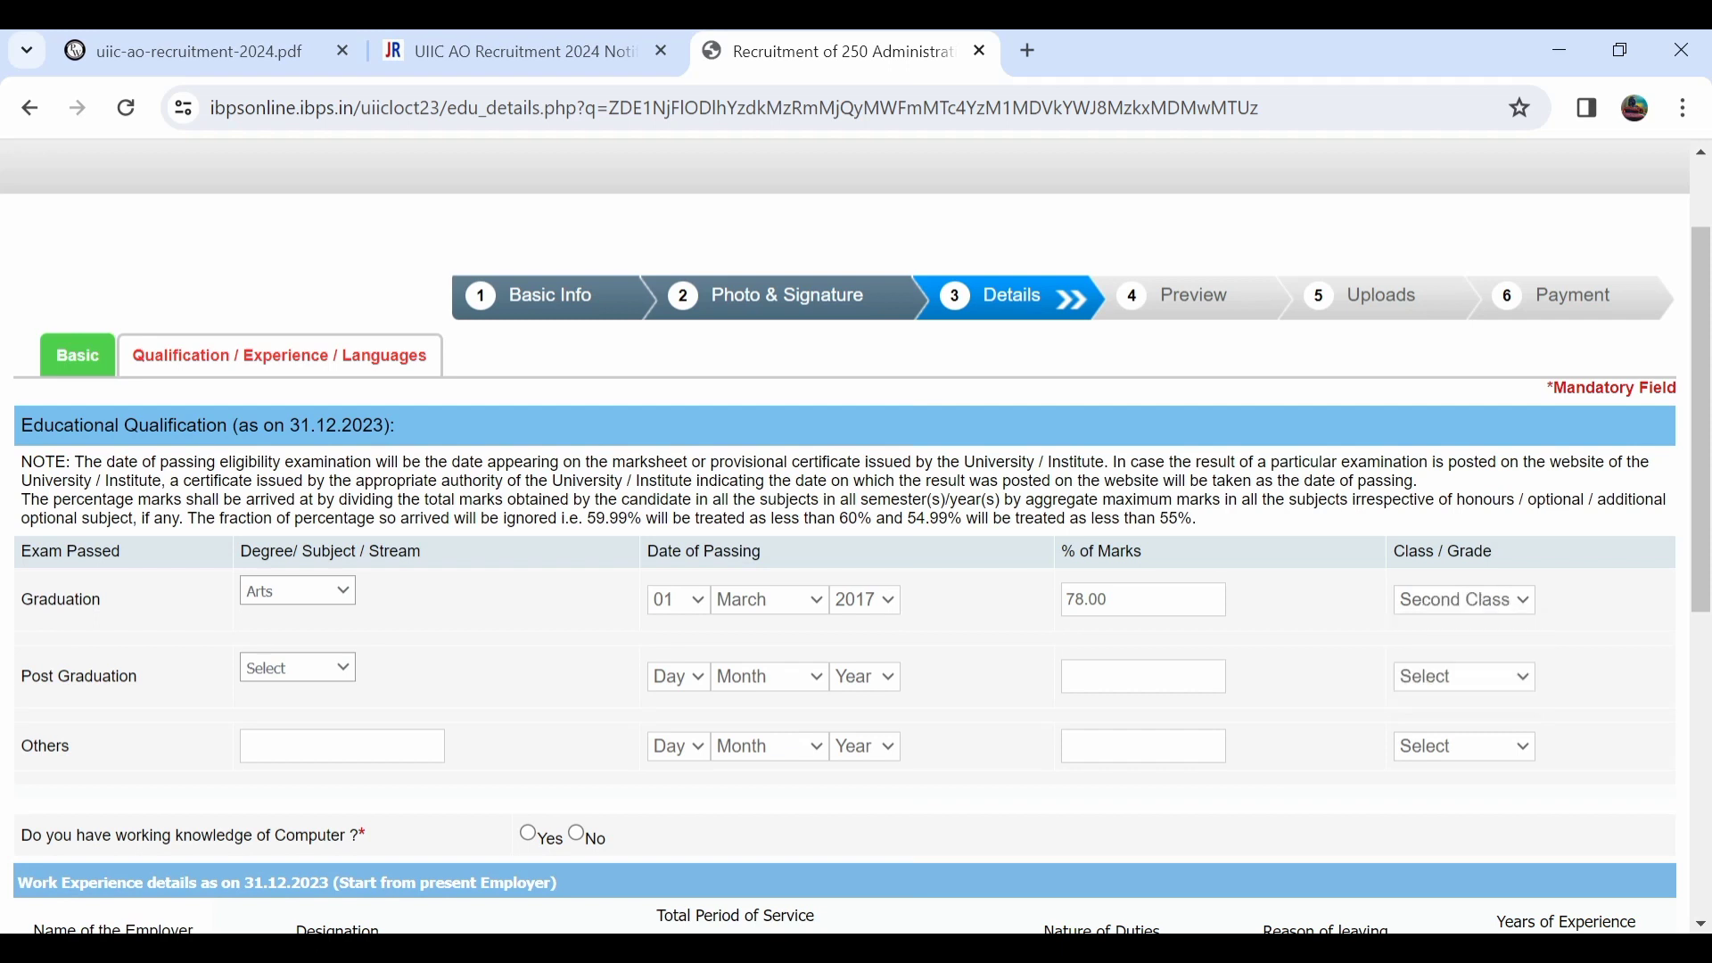
Record Arts post graduation passed 05 May 2020 with 97 percent, First Class.
{"action": "left_click", "coordinate": [298, 668]}
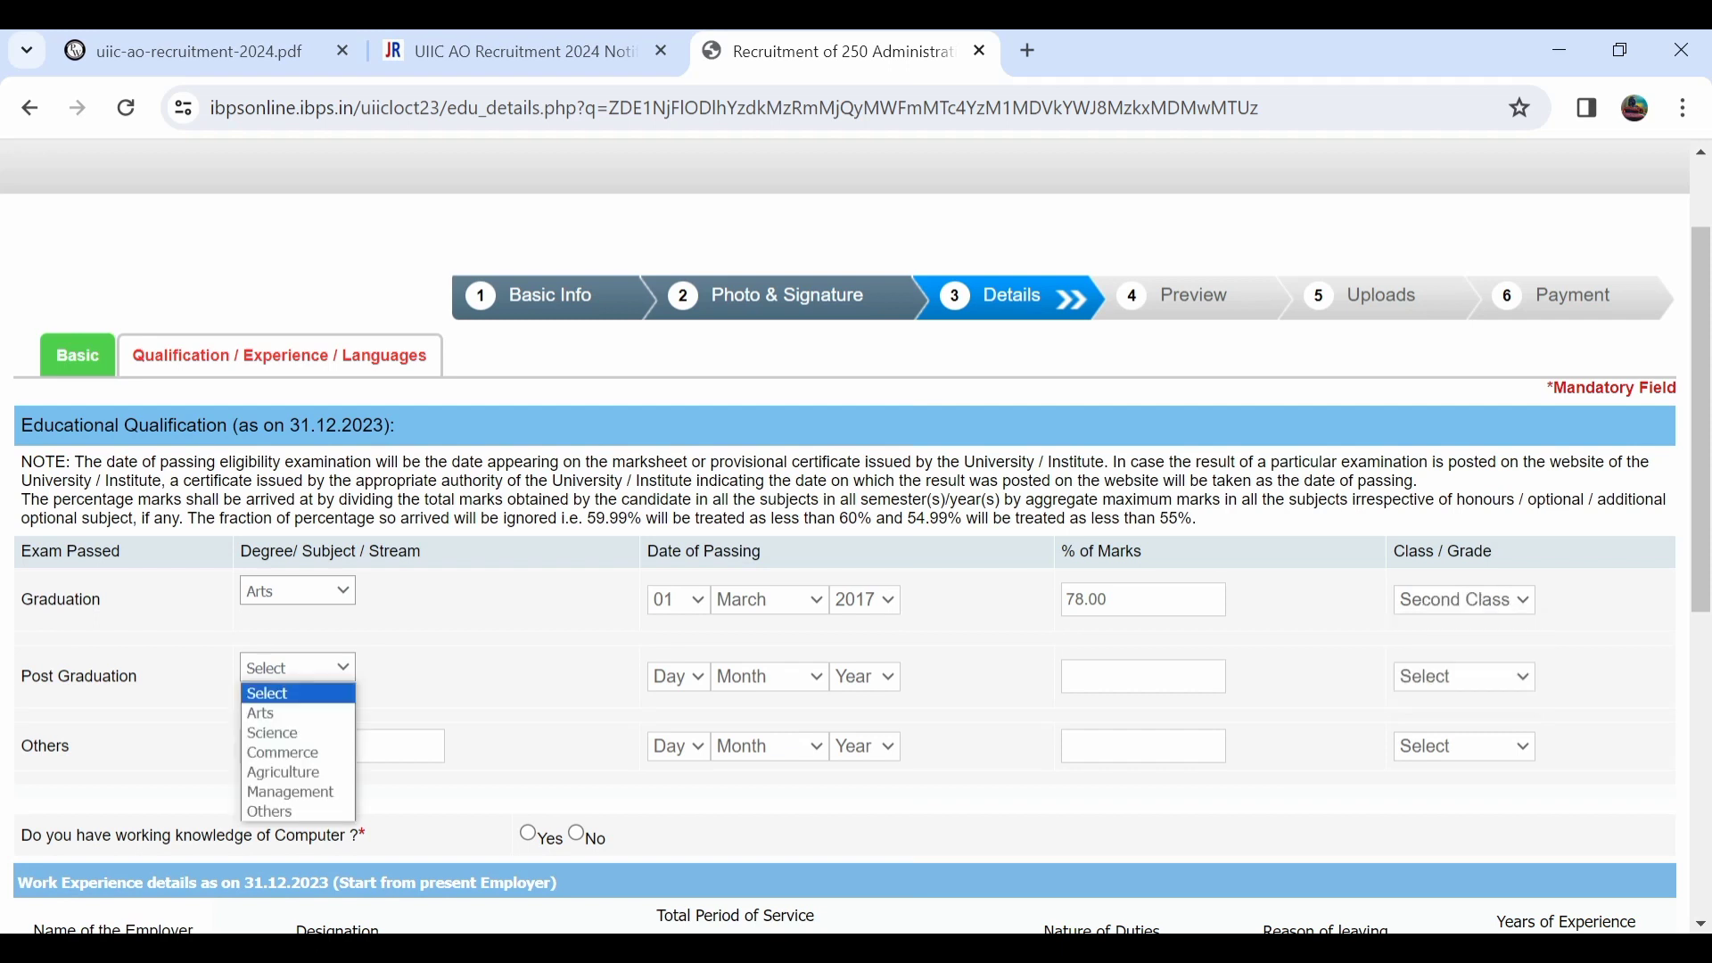
{"action": "key", "text": "Down"}
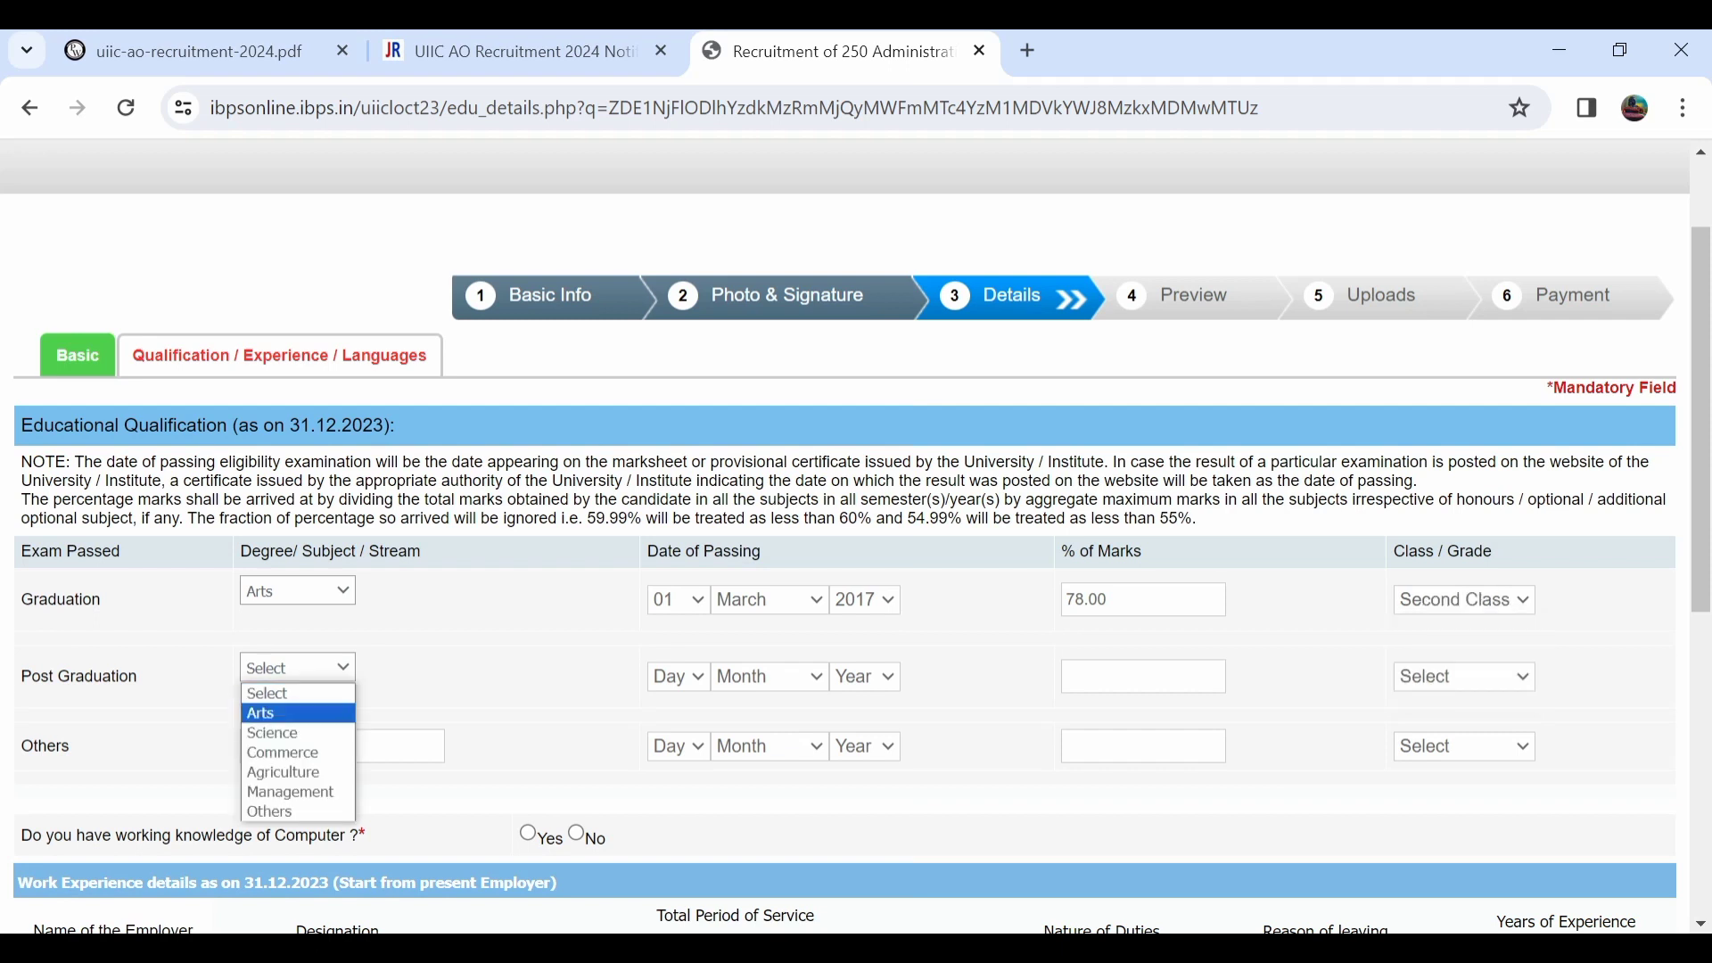
{"action": "key", "text": "Return"}
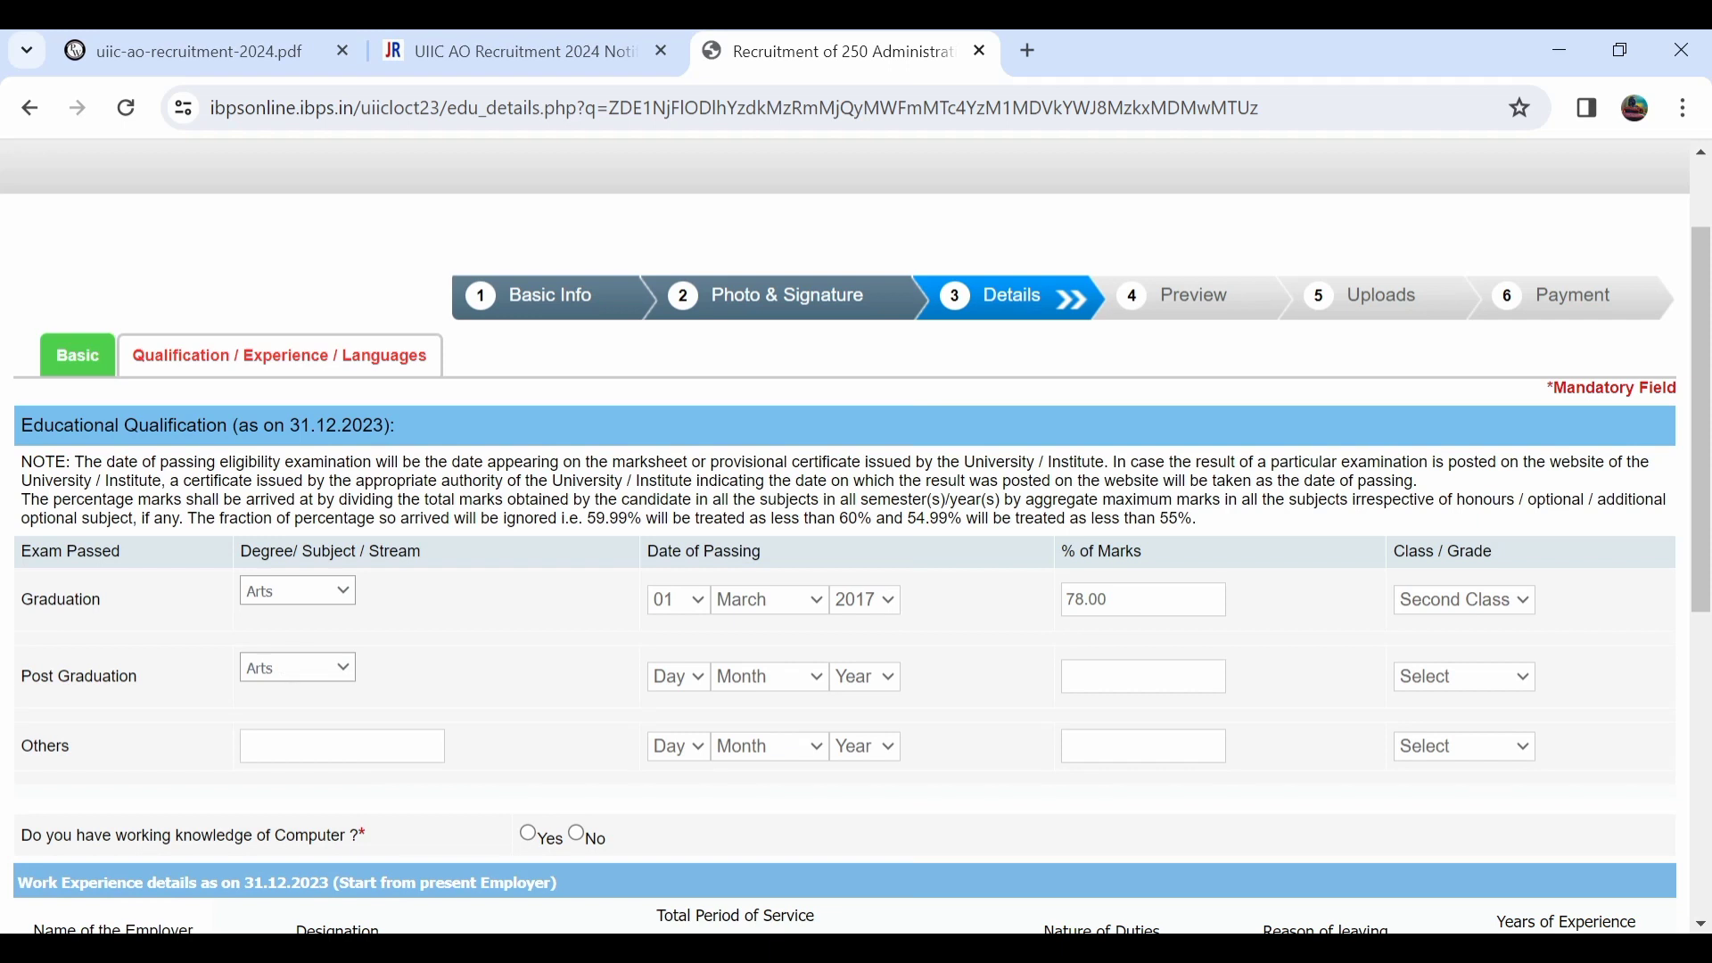
{"action": "left_click", "coordinate": [678, 676]}
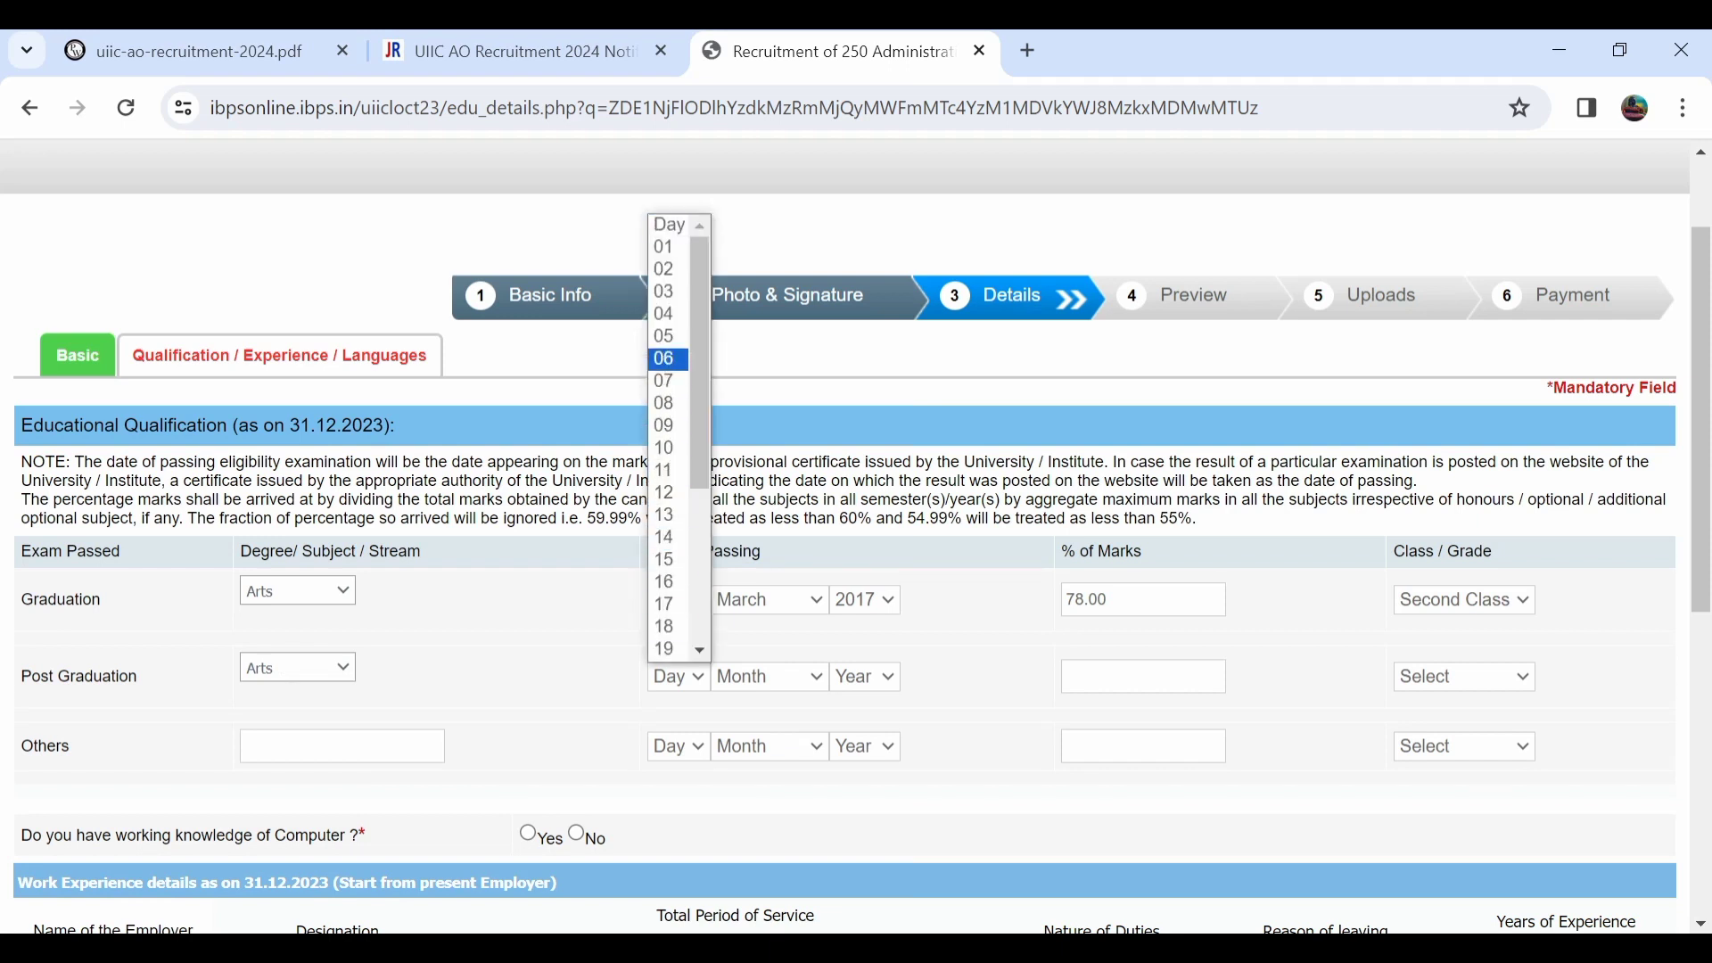
{"action": "key", "text": "Up"}
{"action": "key", "text": "Return"}
{"action": "left_click", "coordinate": [770, 676]}
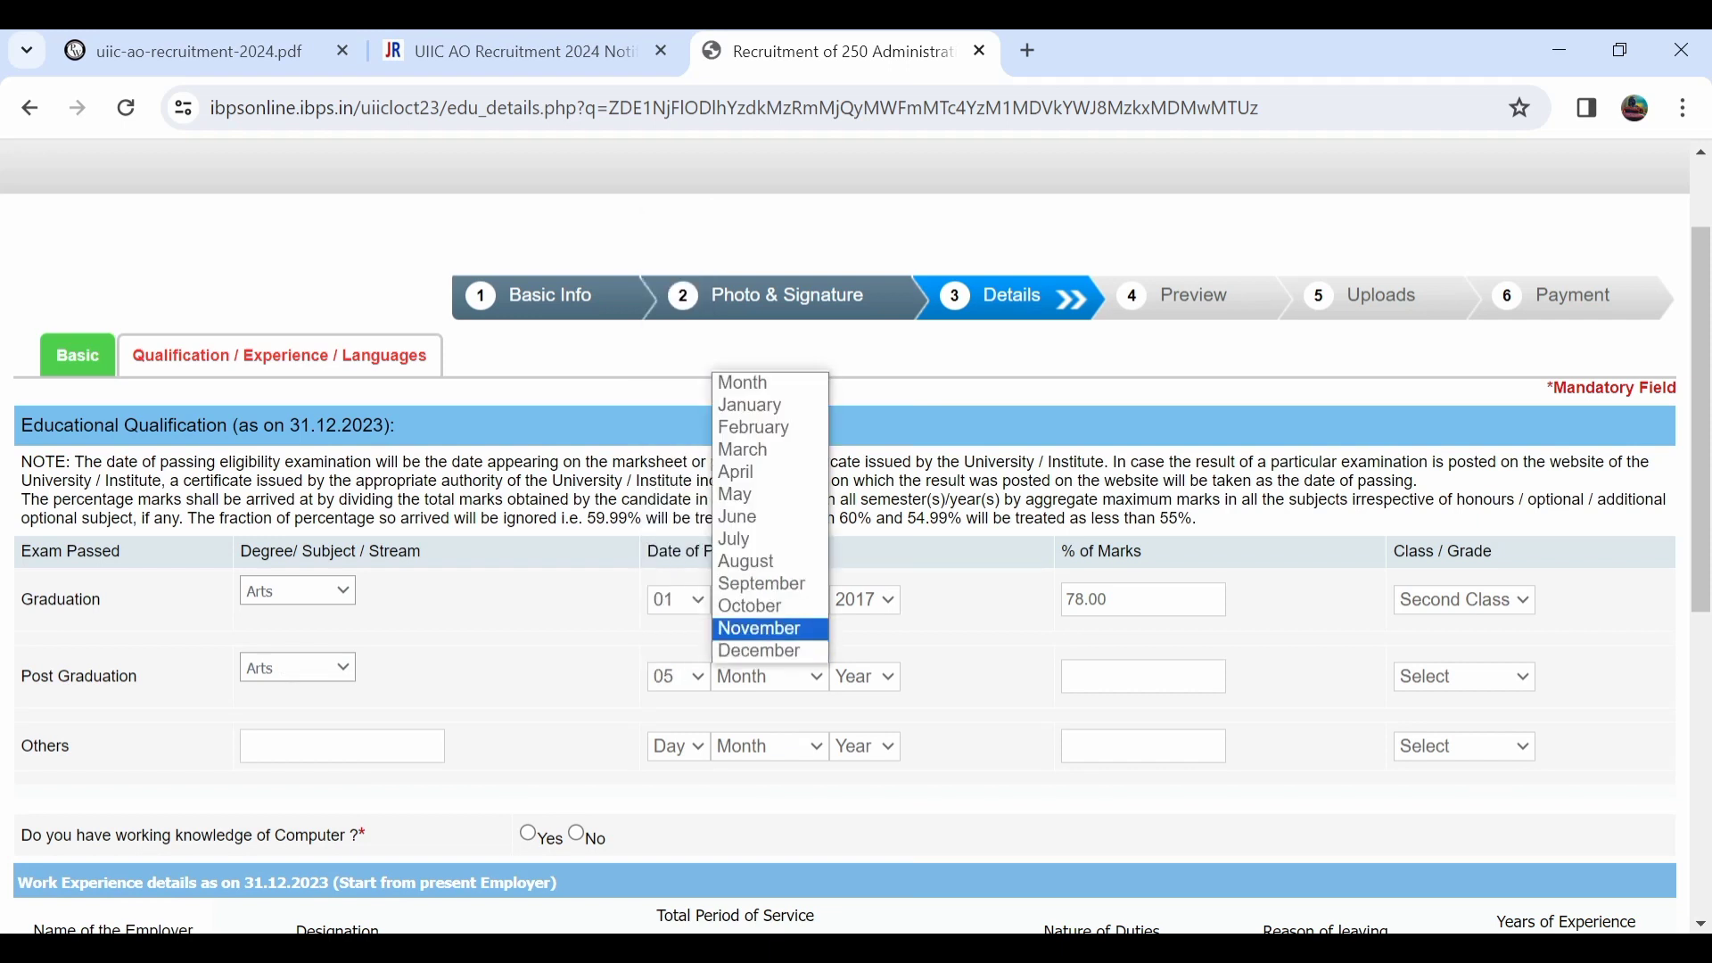
{"action": "key", "text": "Return"}
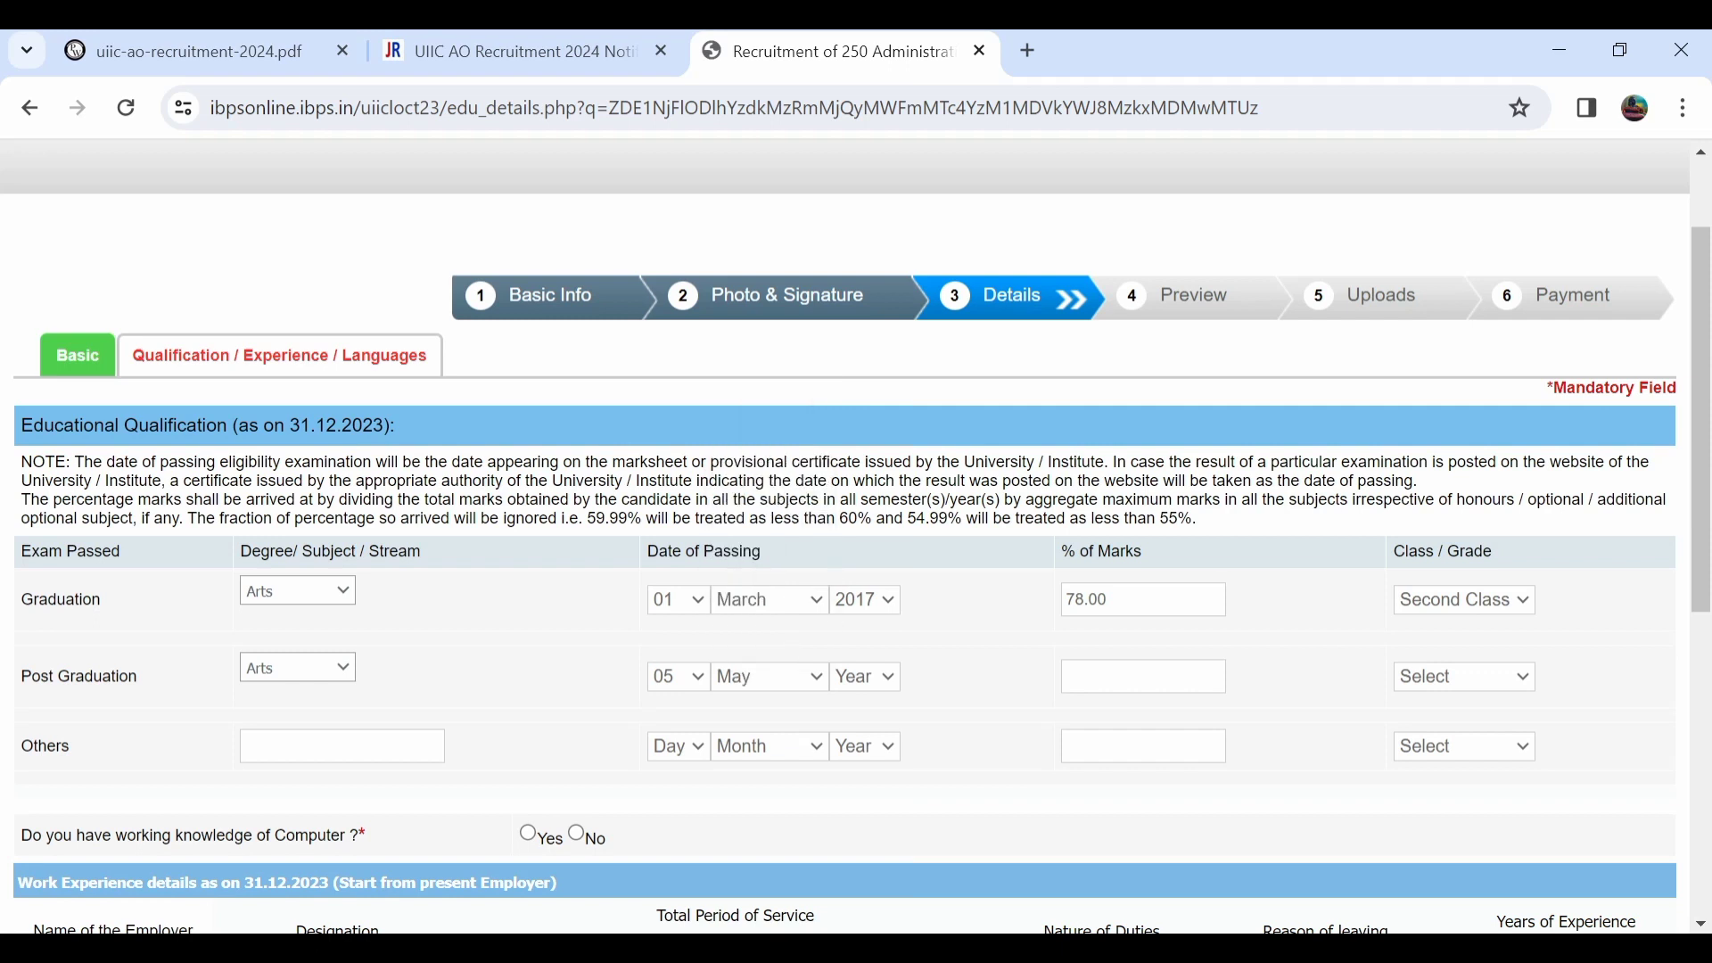
{"action": "left_click", "coordinate": [864, 676]}
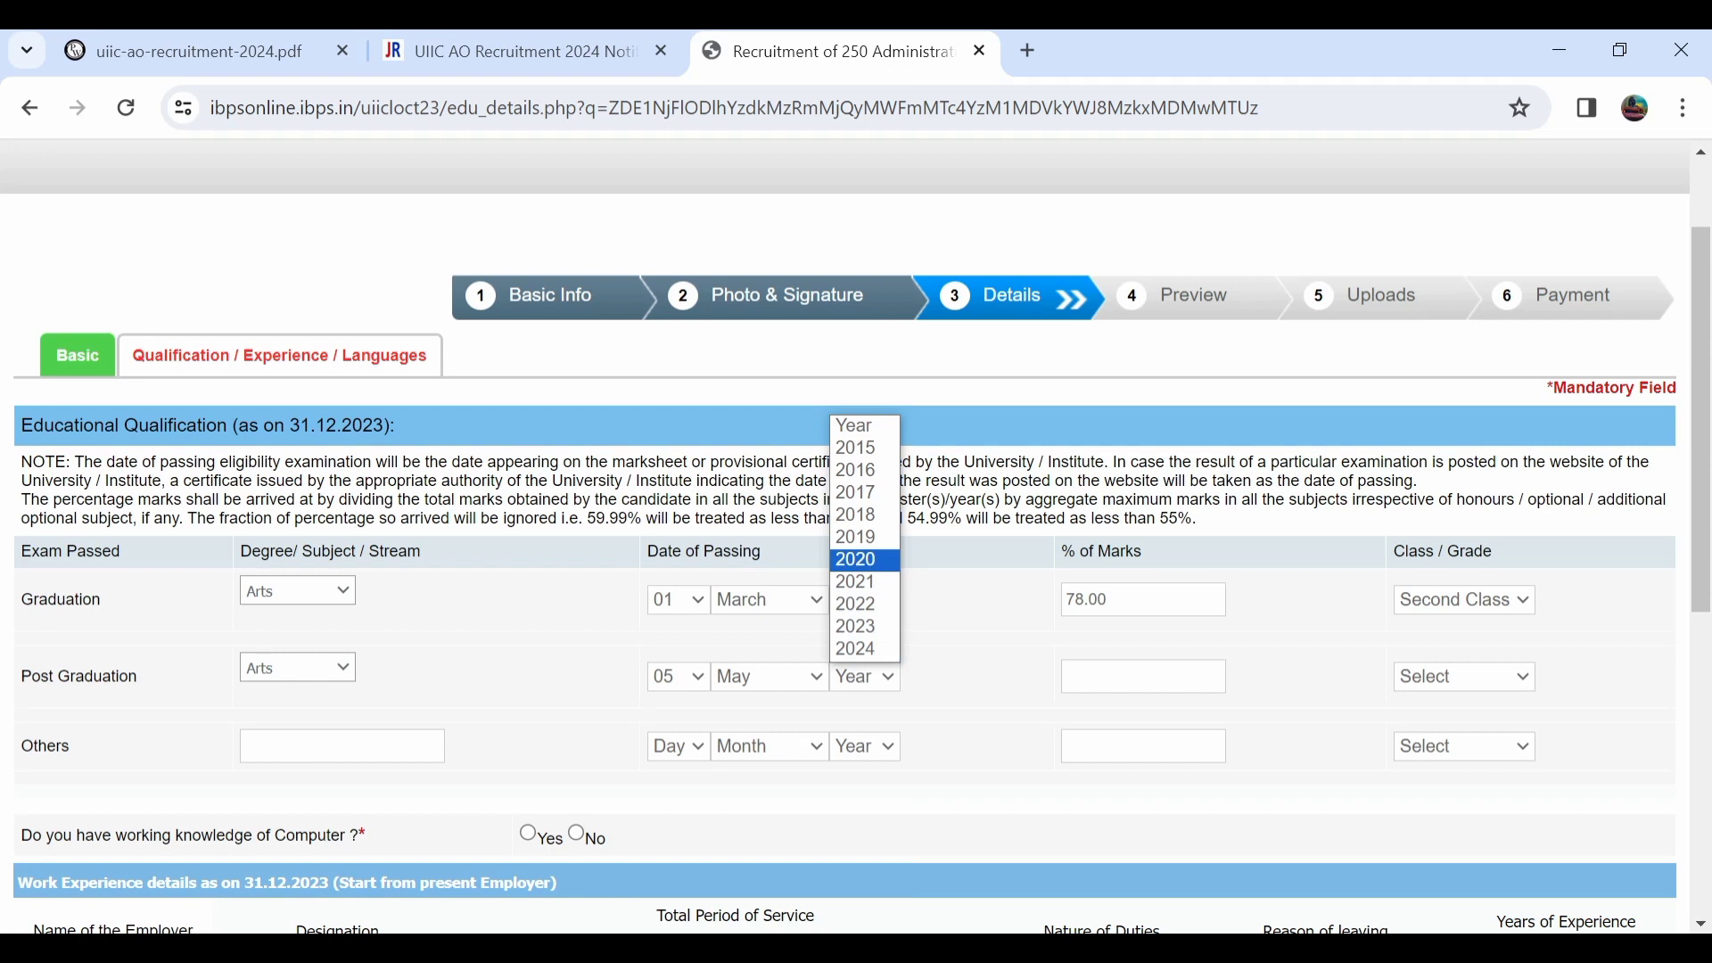
{"action": "key", "text": "Return"}
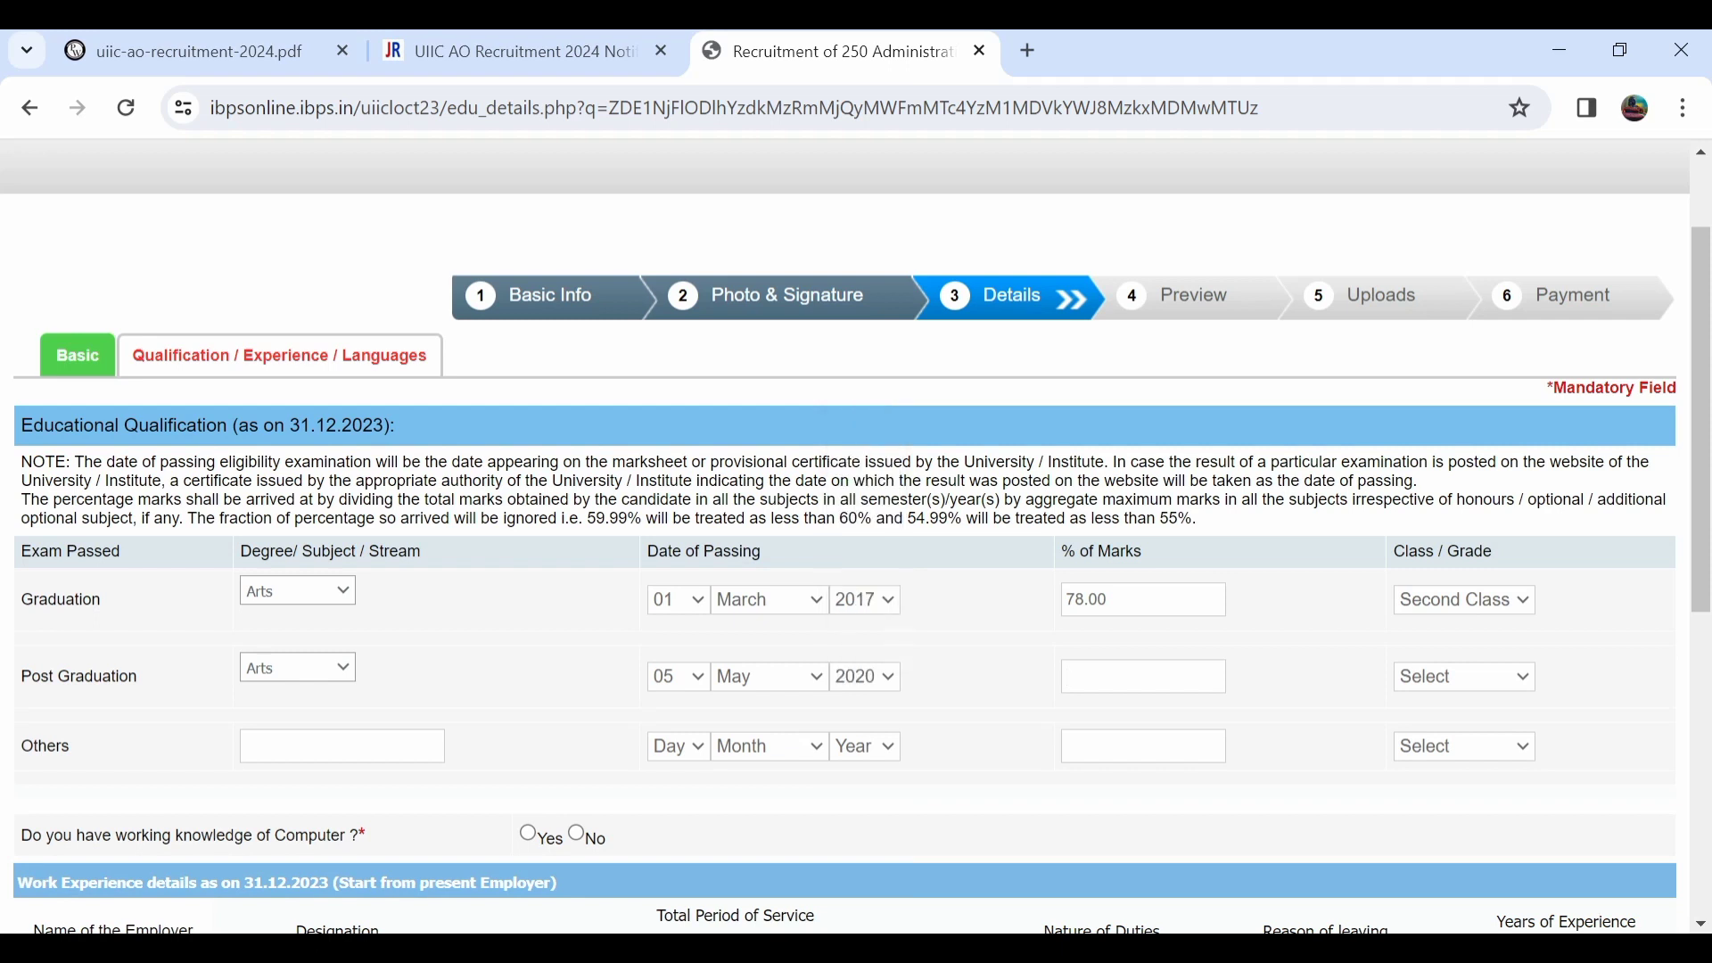
{"action": "type", "text": "97"}
{"action": "left_click", "coordinate": [1464, 676]}
{"action": "key", "text": "Down"}
{"action": "key", "text": "Return"}
Answer Yes to working knowledge of computer, then change the answer to No.
{"action": "left_click", "coordinate": [527, 833]}
{"action": "scroll", "coordinate": [528, 832], "scroll_direction": "down", "scroll_amount": 1}
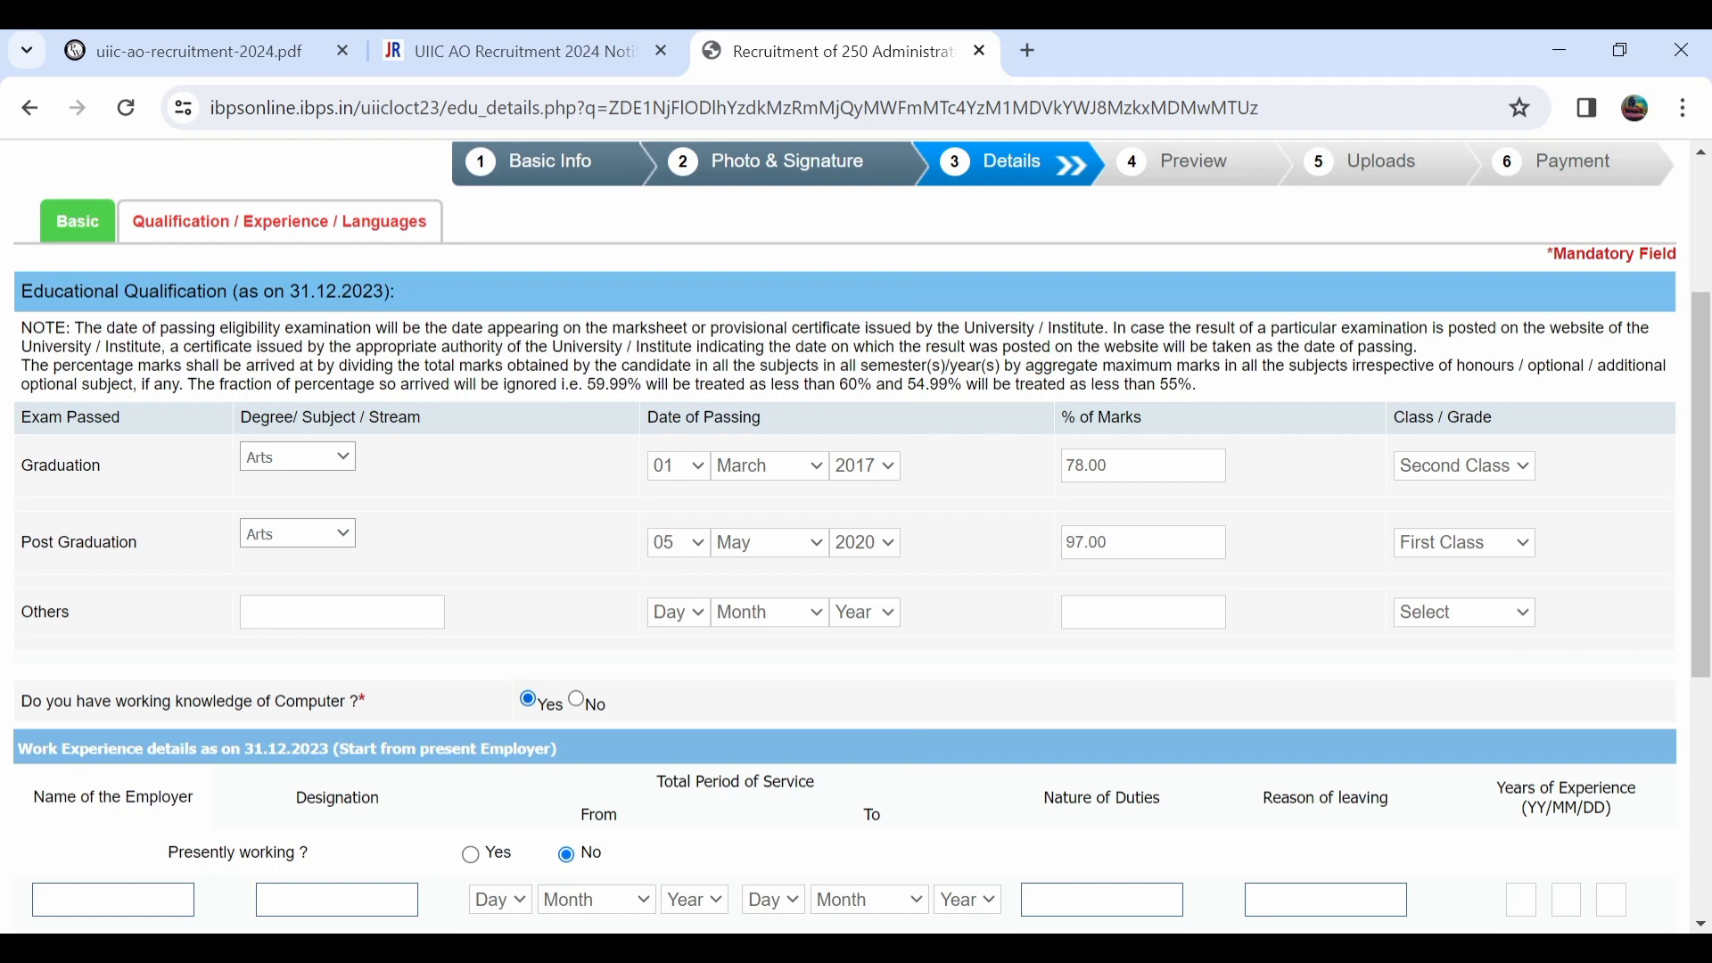
{"action": "left_click", "coordinate": [576, 699]}
Set computer knowledge back to Yes and add HINDI, ticked for read, write and speak.
{"action": "left_click", "coordinate": [528, 699]}
{"action": "scroll", "coordinate": [528, 699], "scroll_direction": "down", "scroll_amount": 1}
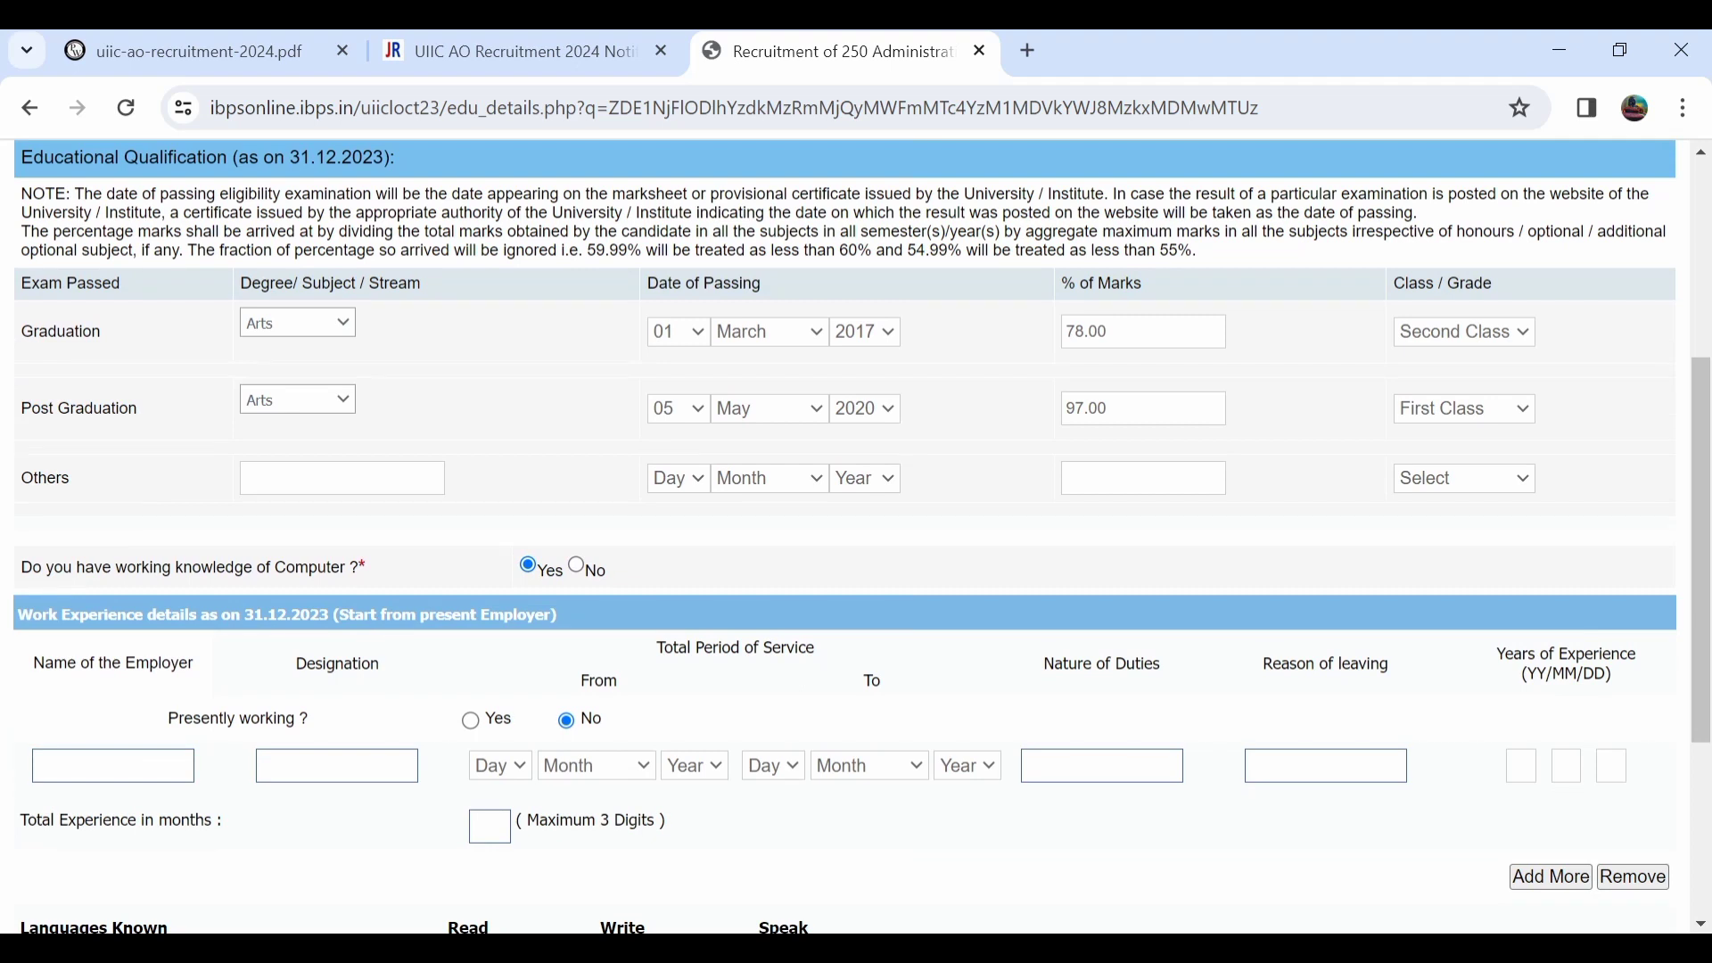
{"action": "scroll", "coordinate": [855, 535], "scroll_direction": "down", "scroll_amount": 1}
{"action": "scroll", "coordinate": [856, 535], "scroll_direction": "down", "scroll_amount": 1}
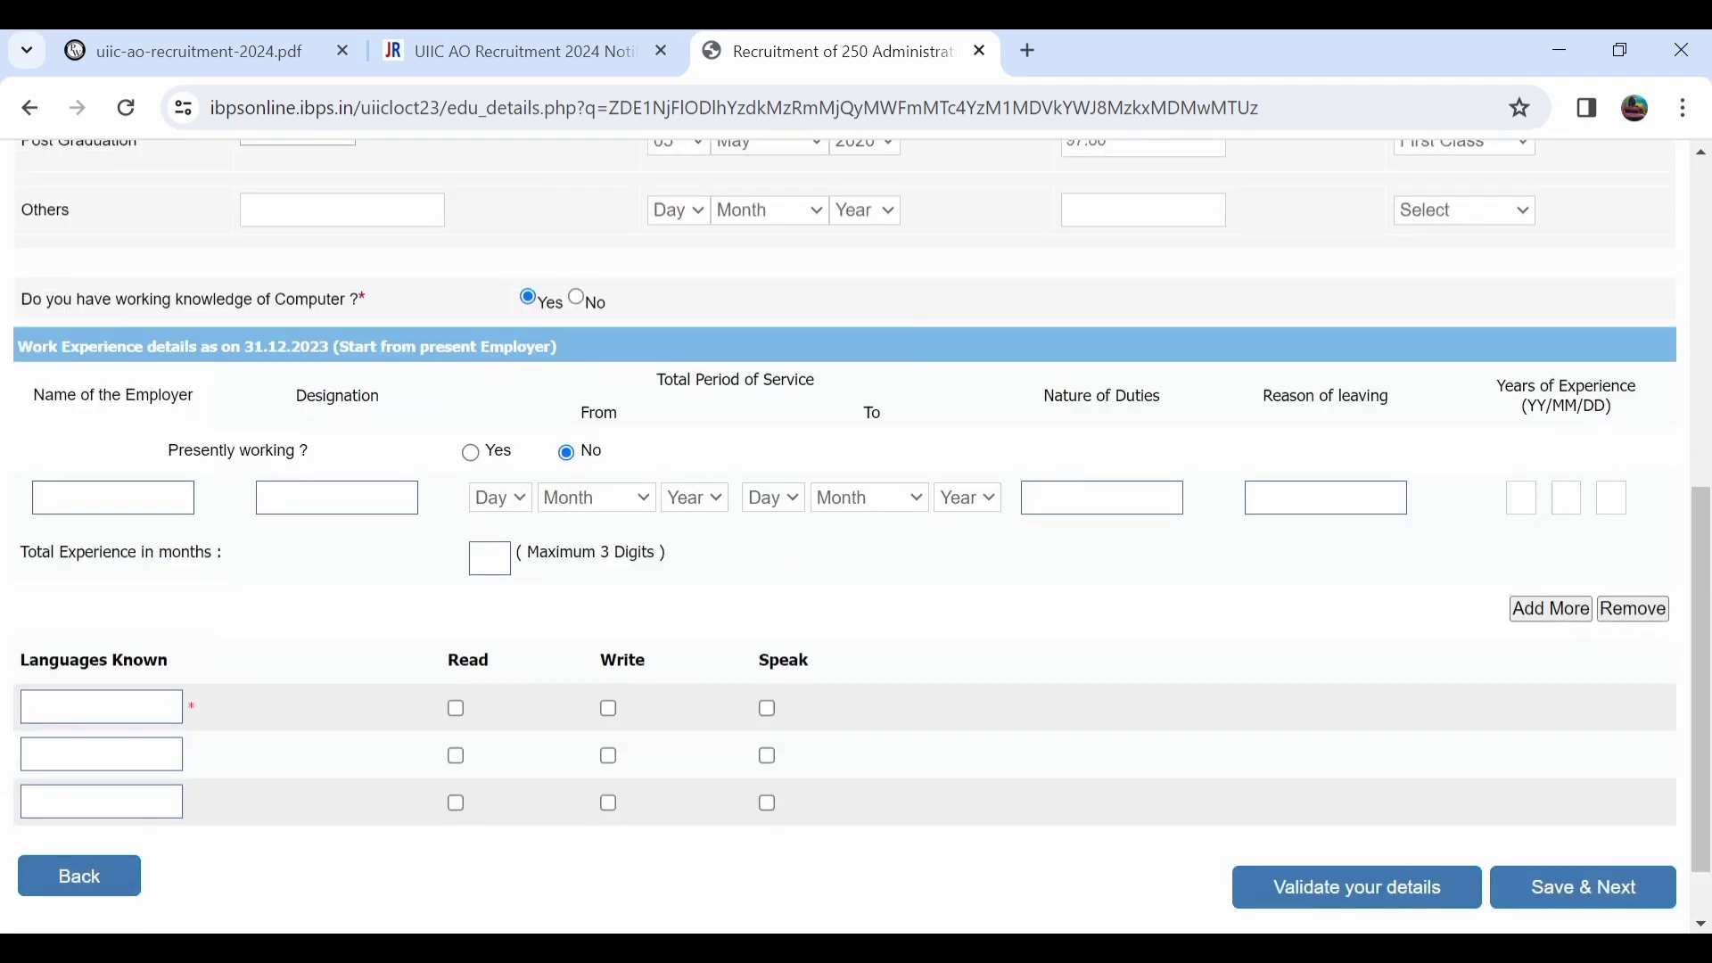
{"action": "type", "text": "HINDI"}
{"action": "left_click", "coordinate": [456, 709]}
{"action": "left_click", "coordinate": [610, 709]}
{"action": "left_click", "coordinate": [768, 709]}
Add ENGLISH as a known language, ticked for read, write and speak.
{"action": "type", "text": "ENGLISH"}
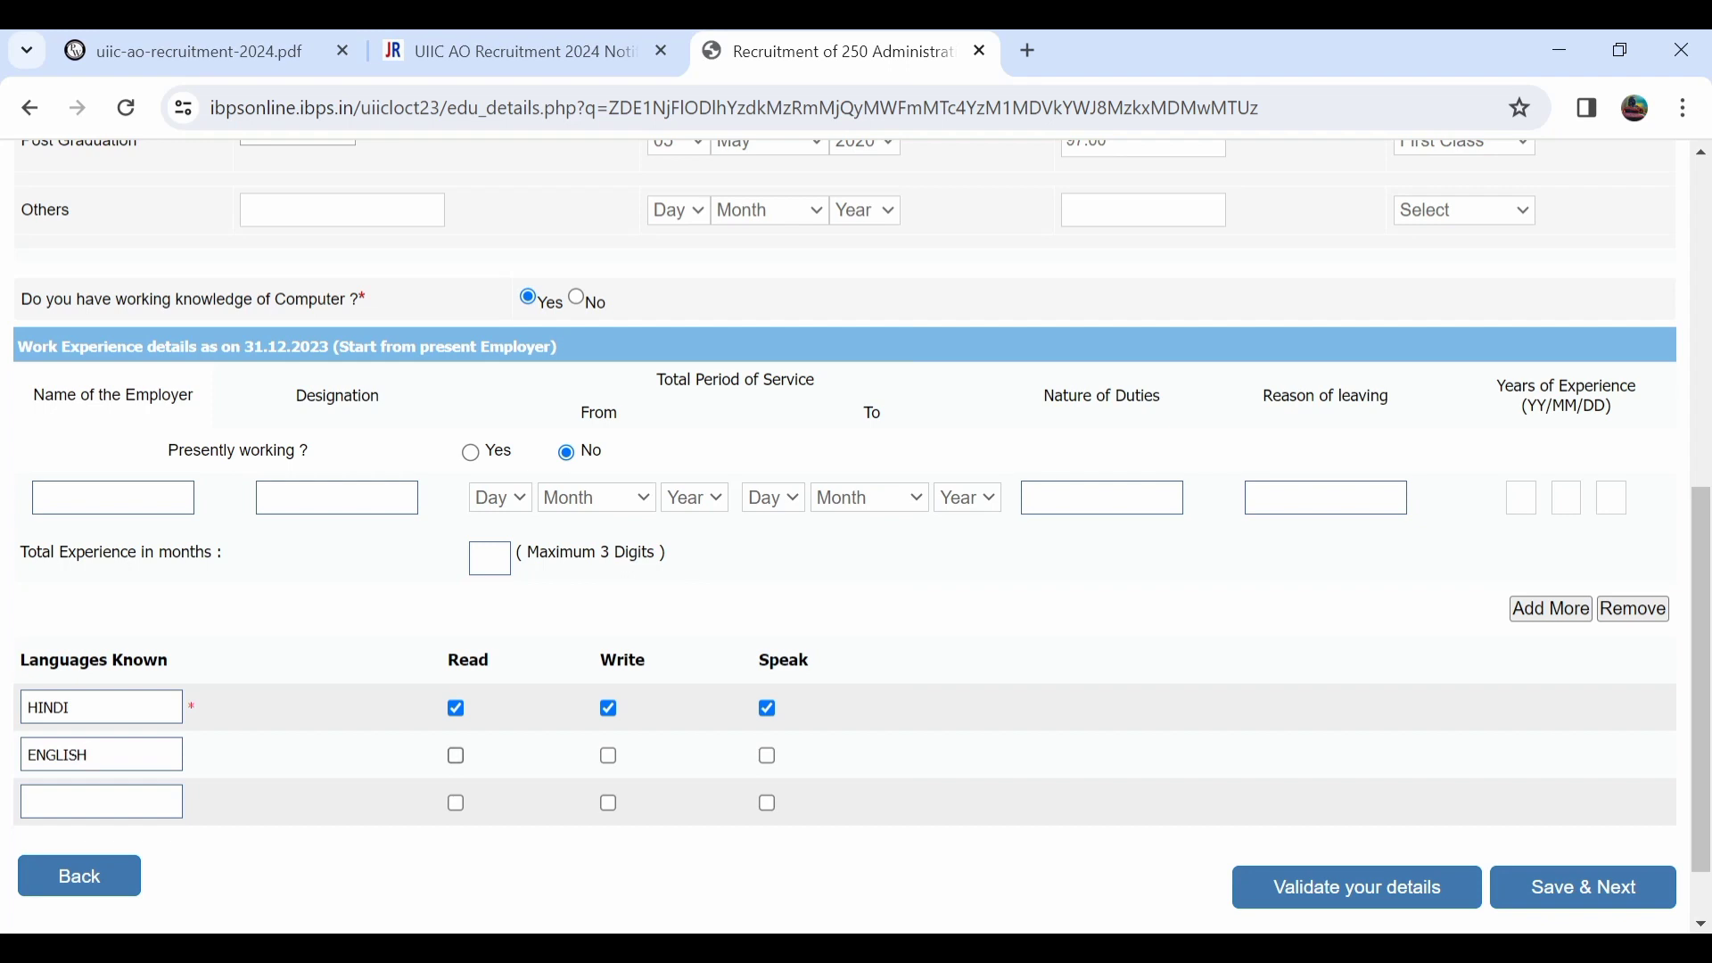
{"action": "left_click", "coordinate": [455, 755]}
{"action": "left_click", "coordinate": [609, 755]}
{"action": "left_click", "coordinate": [767, 756]}
{"action": "scroll", "coordinate": [856, 535], "scroll_direction": "up", "scroll_amount": 3}
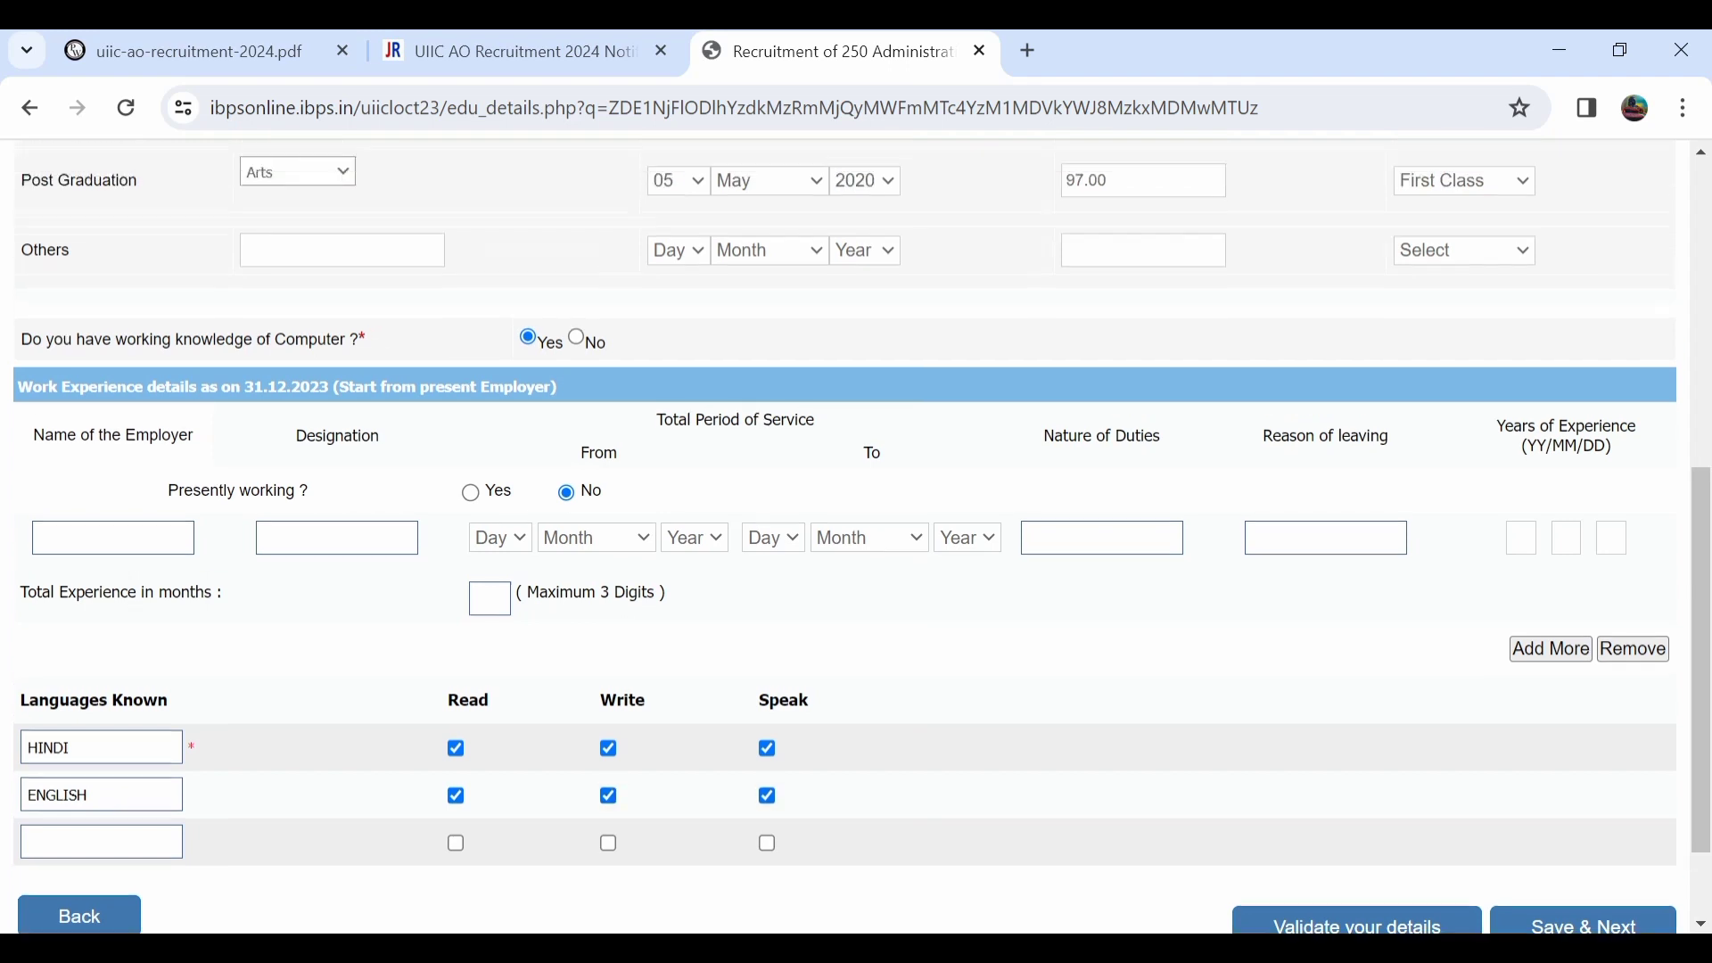
{"action": "scroll", "coordinate": [856, 535], "scroll_direction": "down", "scroll_amount": 3}
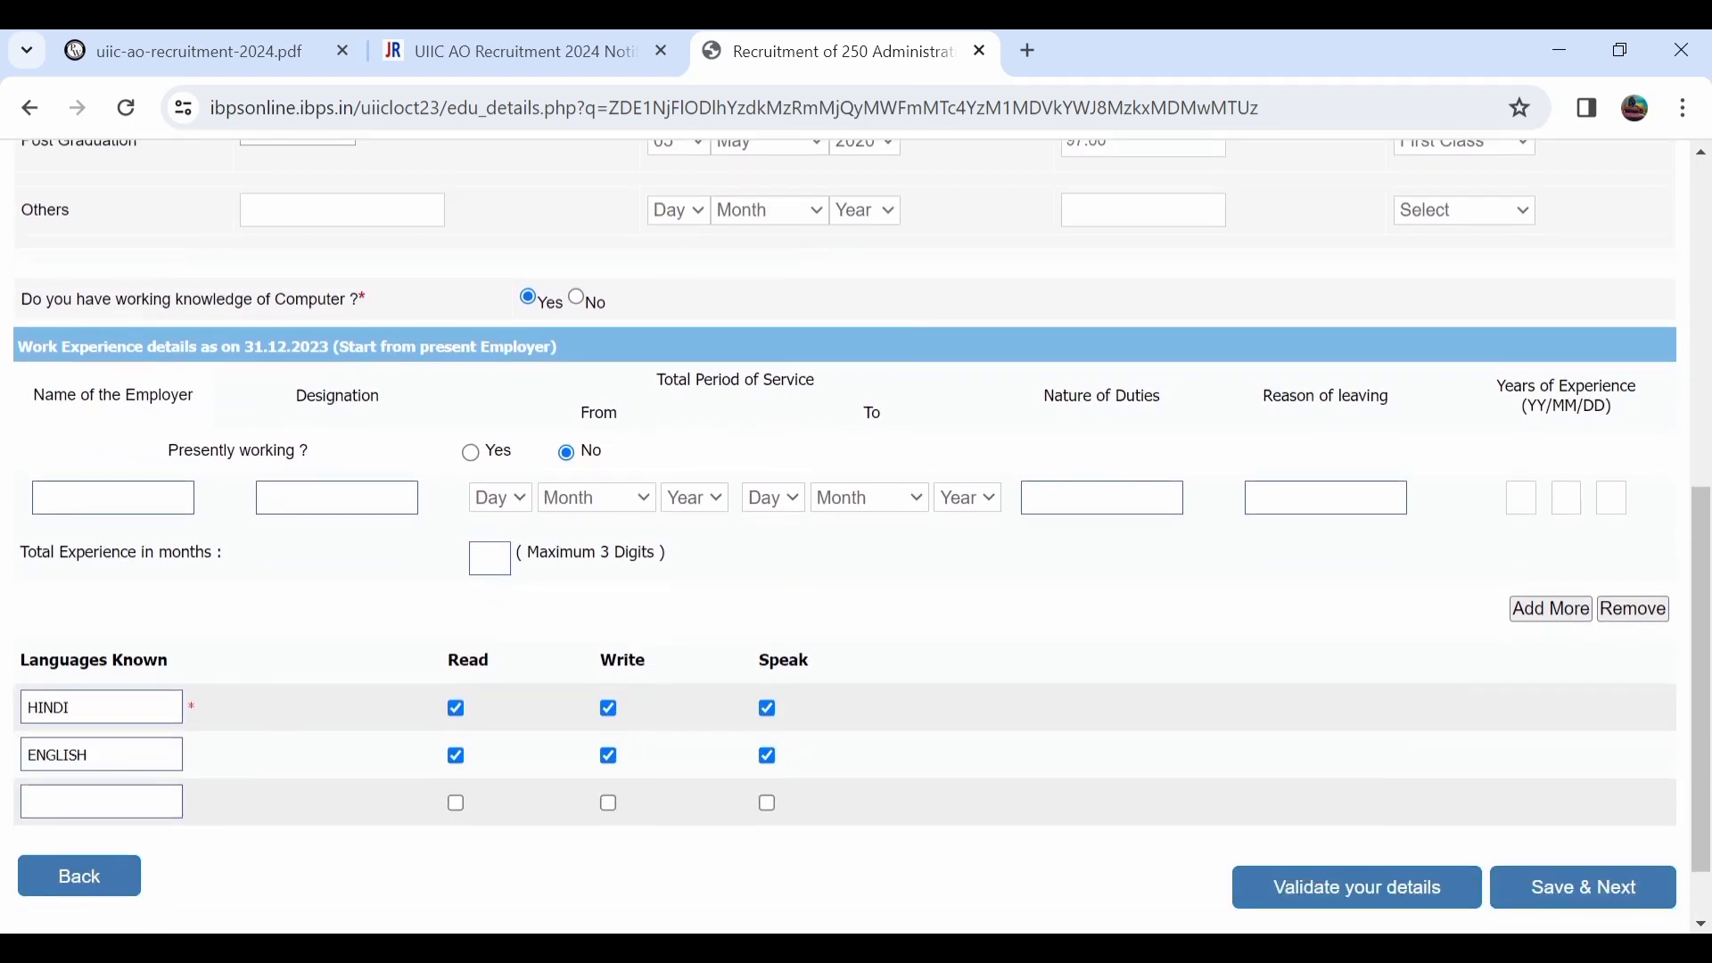
{"action": "scroll", "coordinate": [856, 535], "scroll_direction": "down", "scroll_amount": 1}
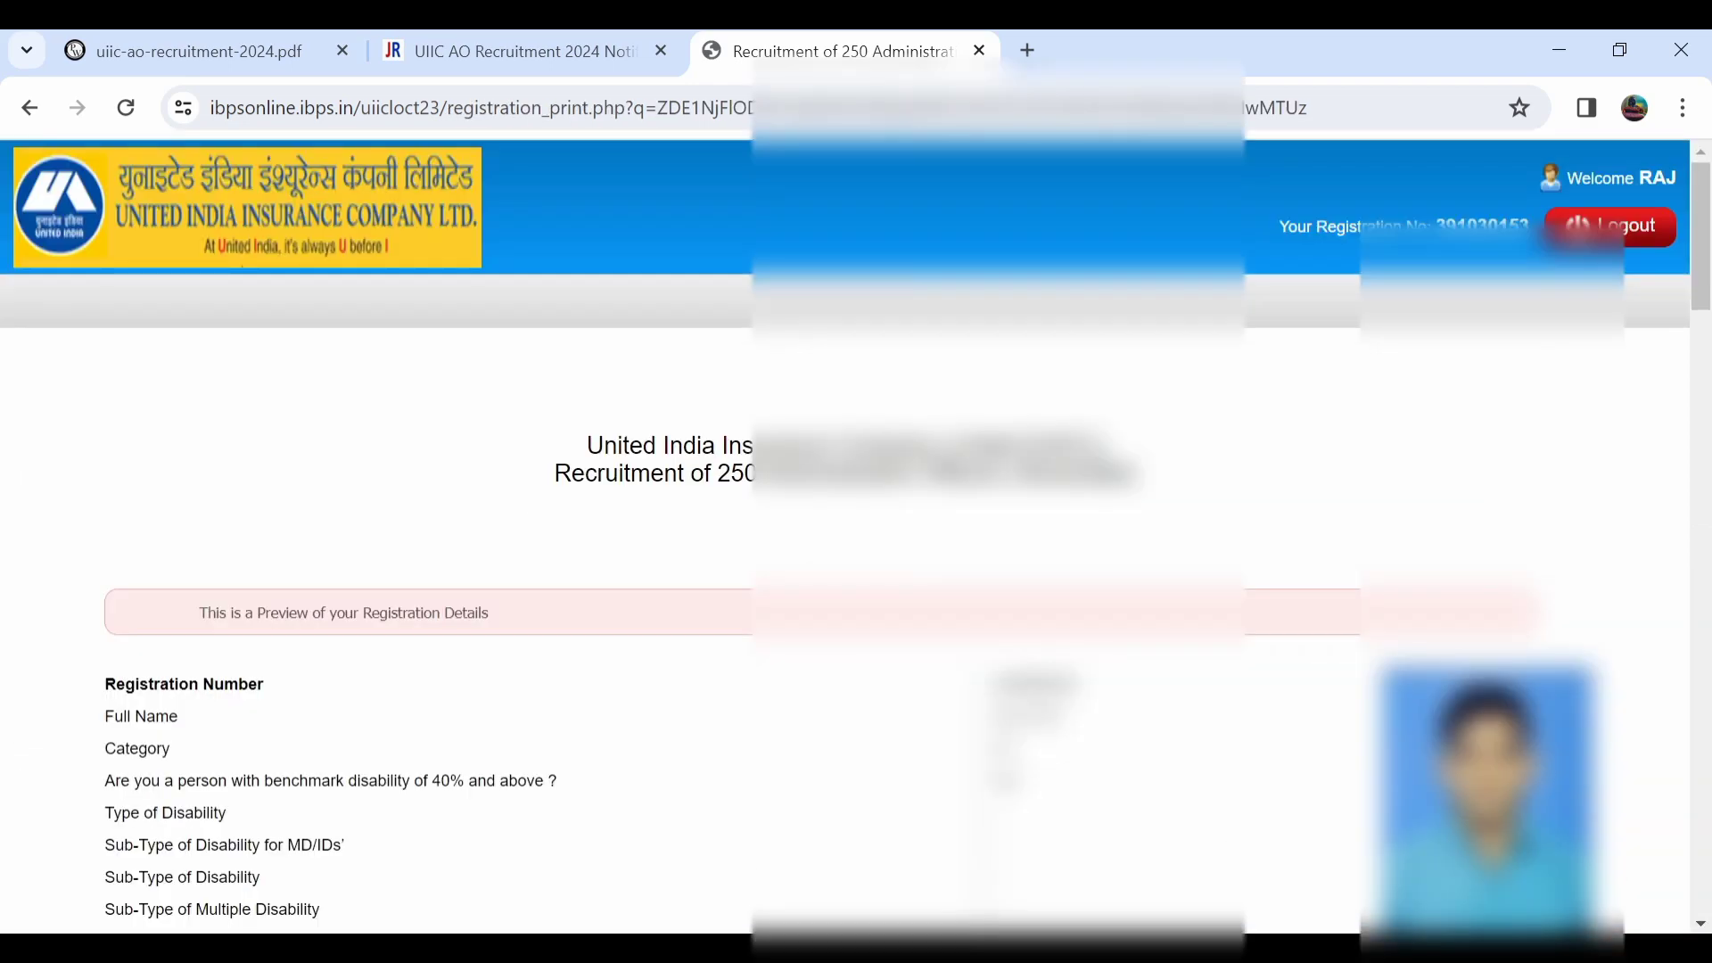
{"action": "scroll", "coordinate": [845, 535], "scroll_direction": "down", "scroll_amount": 9}
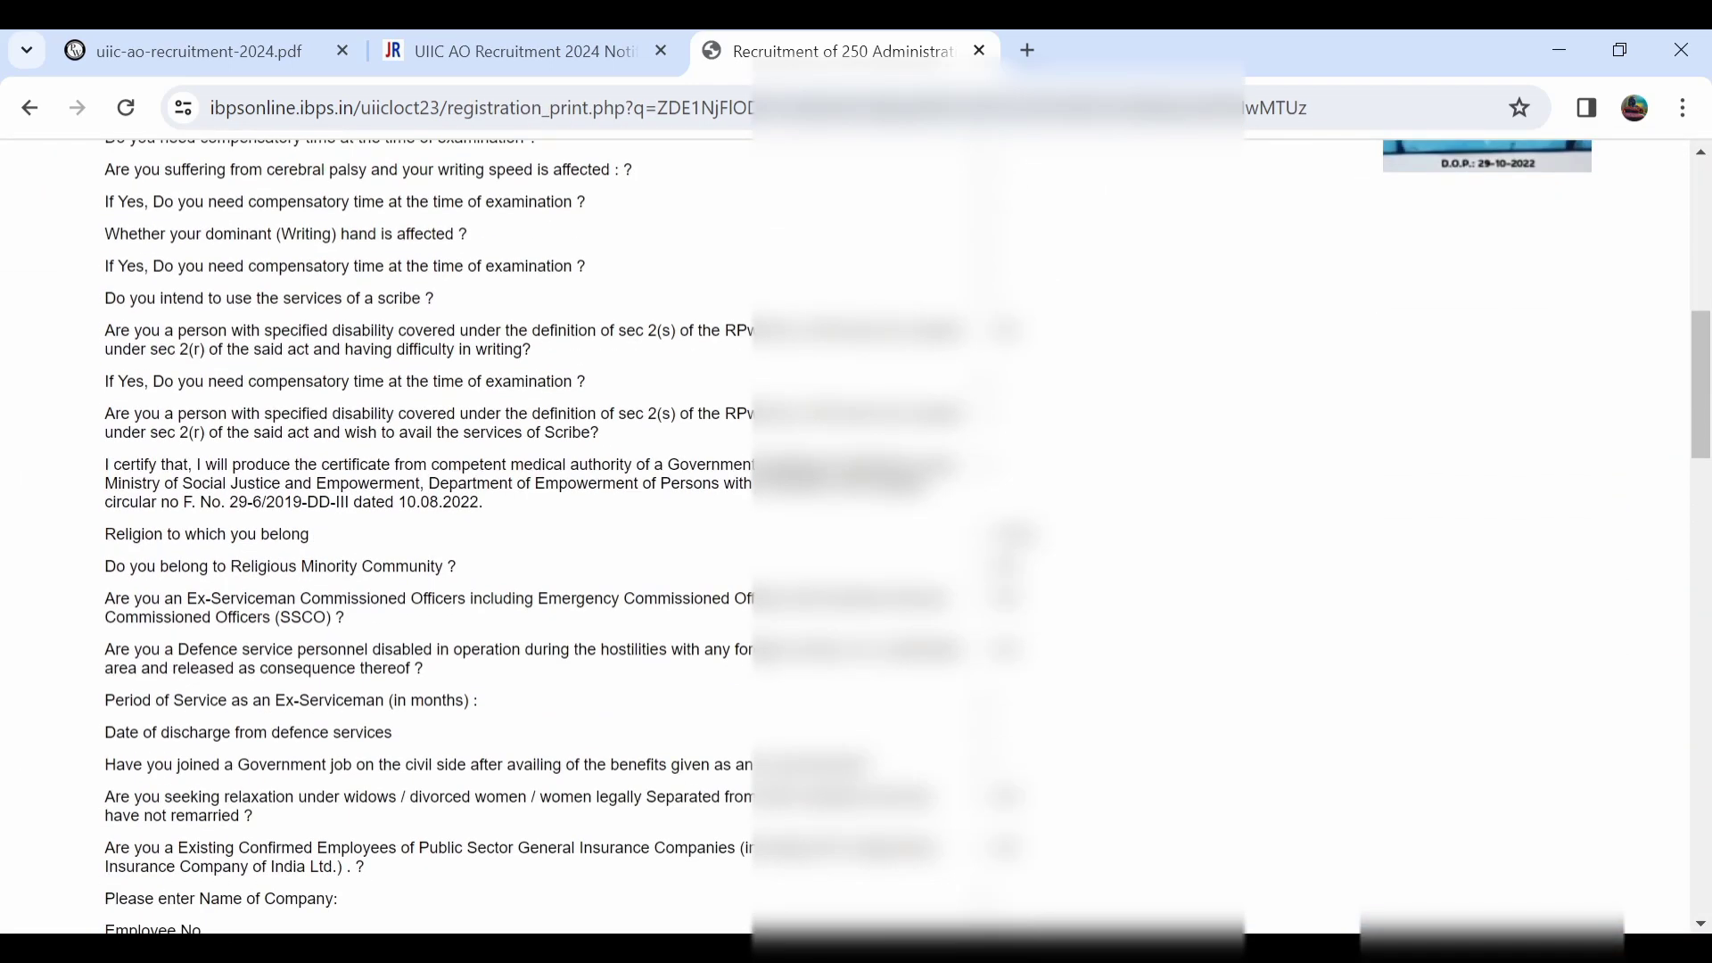
{"action": "scroll", "coordinate": [845, 535], "scroll_direction": "down", "scroll_amount": 13}
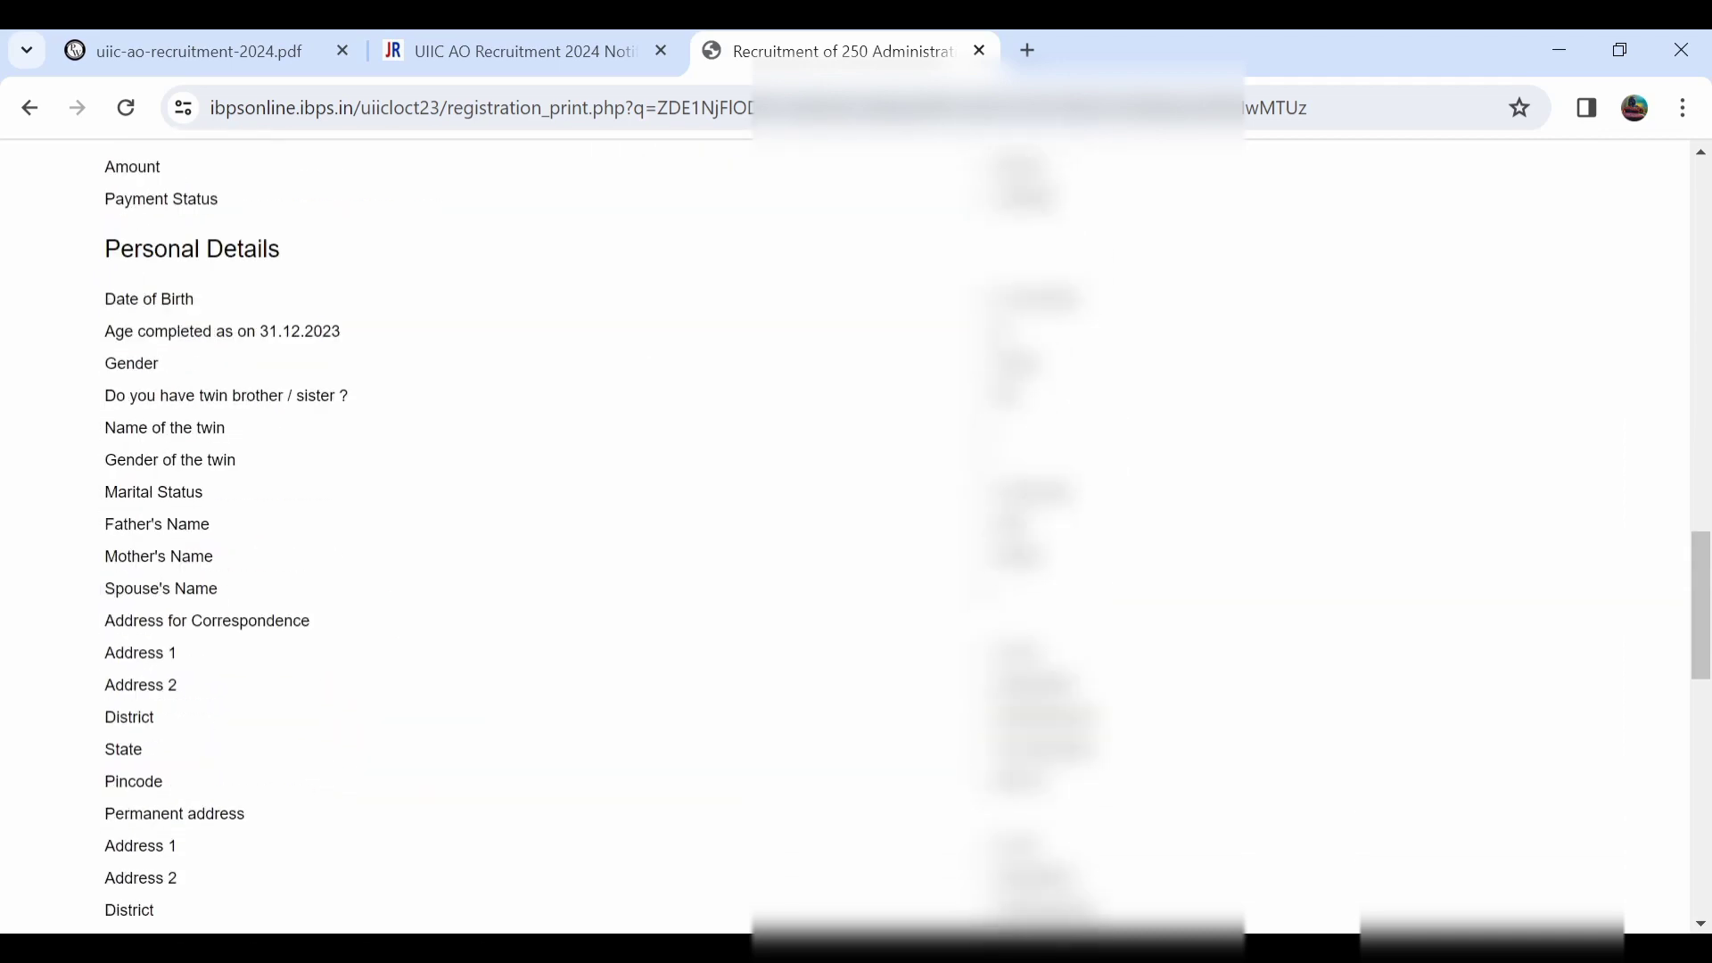
{"action": "scroll", "coordinate": [845, 535], "scroll_direction": "down", "scroll_amount": 8}
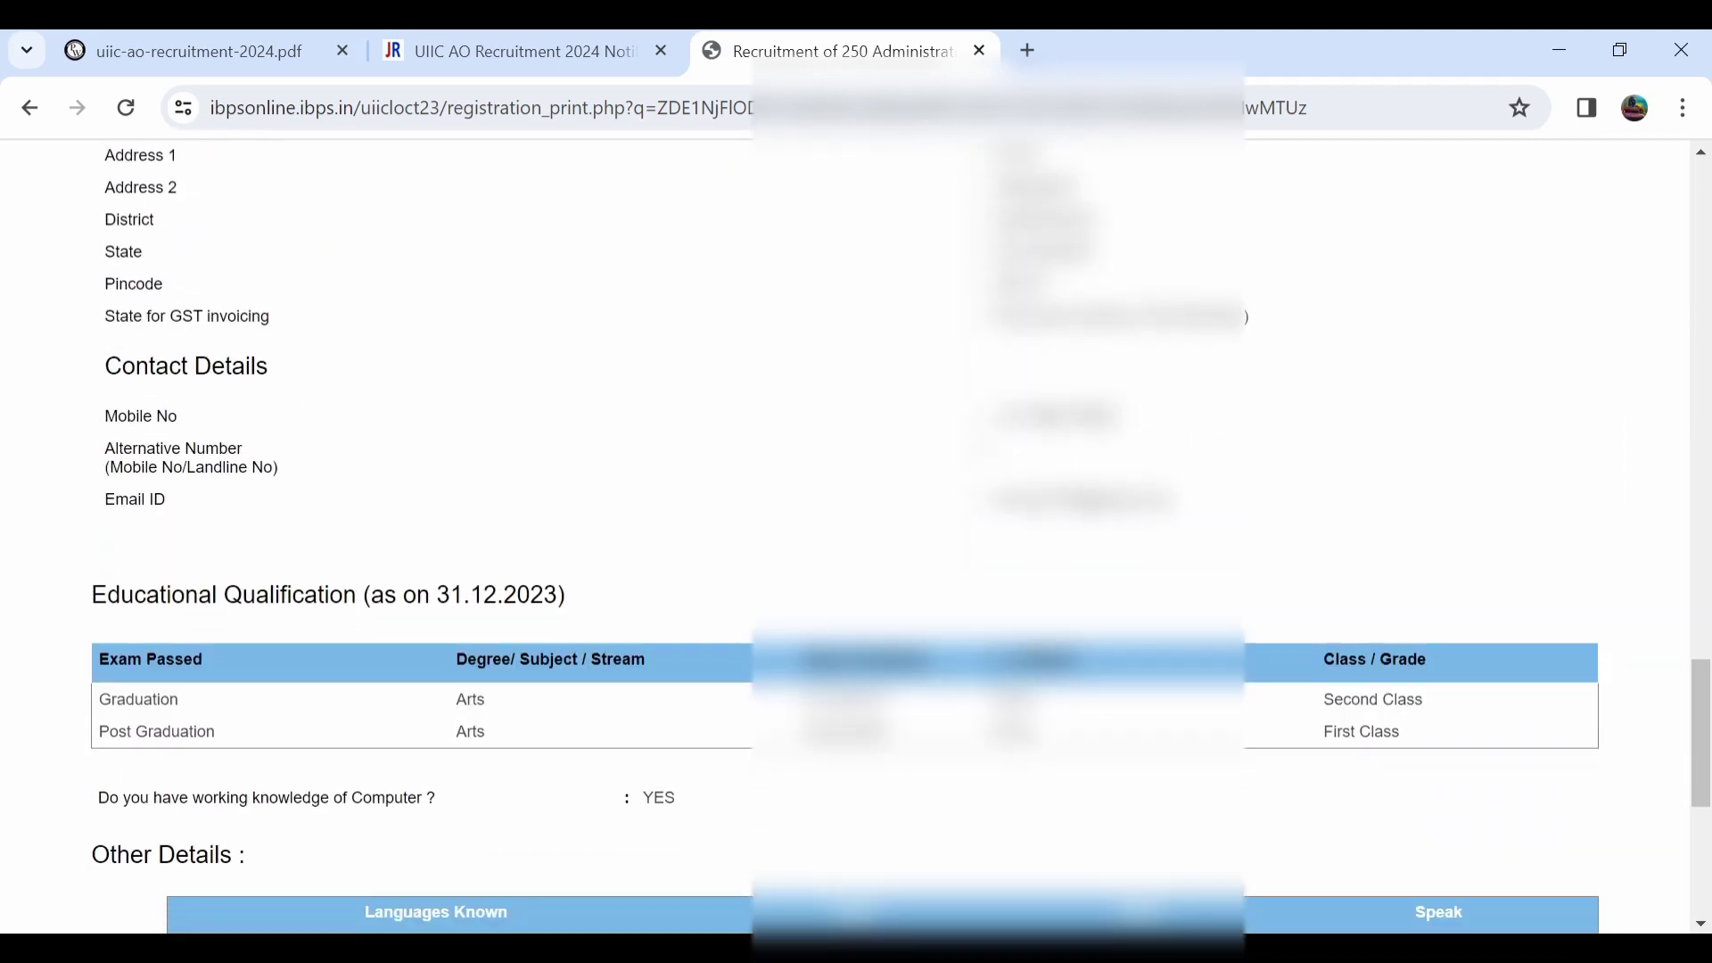
{"action": "scroll", "coordinate": [845, 534], "scroll_direction": "up", "scroll_amount": 5}
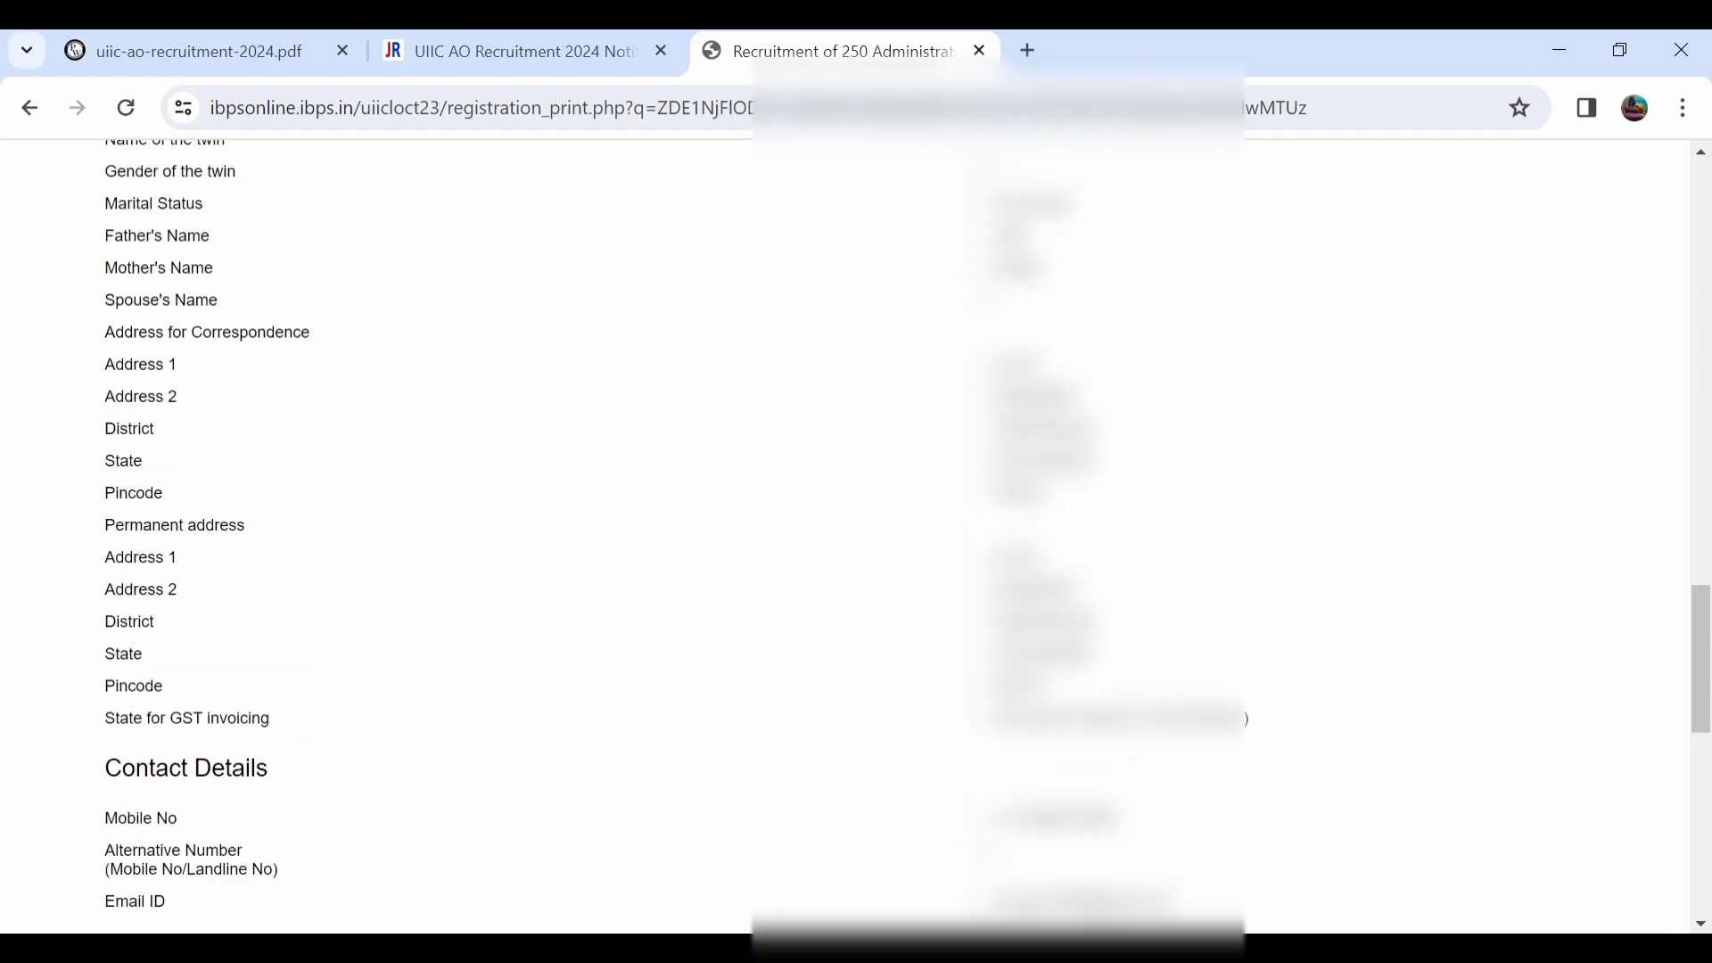
{"action": "scroll", "coordinate": [845, 535], "scroll_direction": "up", "scroll_amount": 3}
{"action": "scroll", "coordinate": [845, 535], "scroll_direction": "down", "scroll_amount": 12}
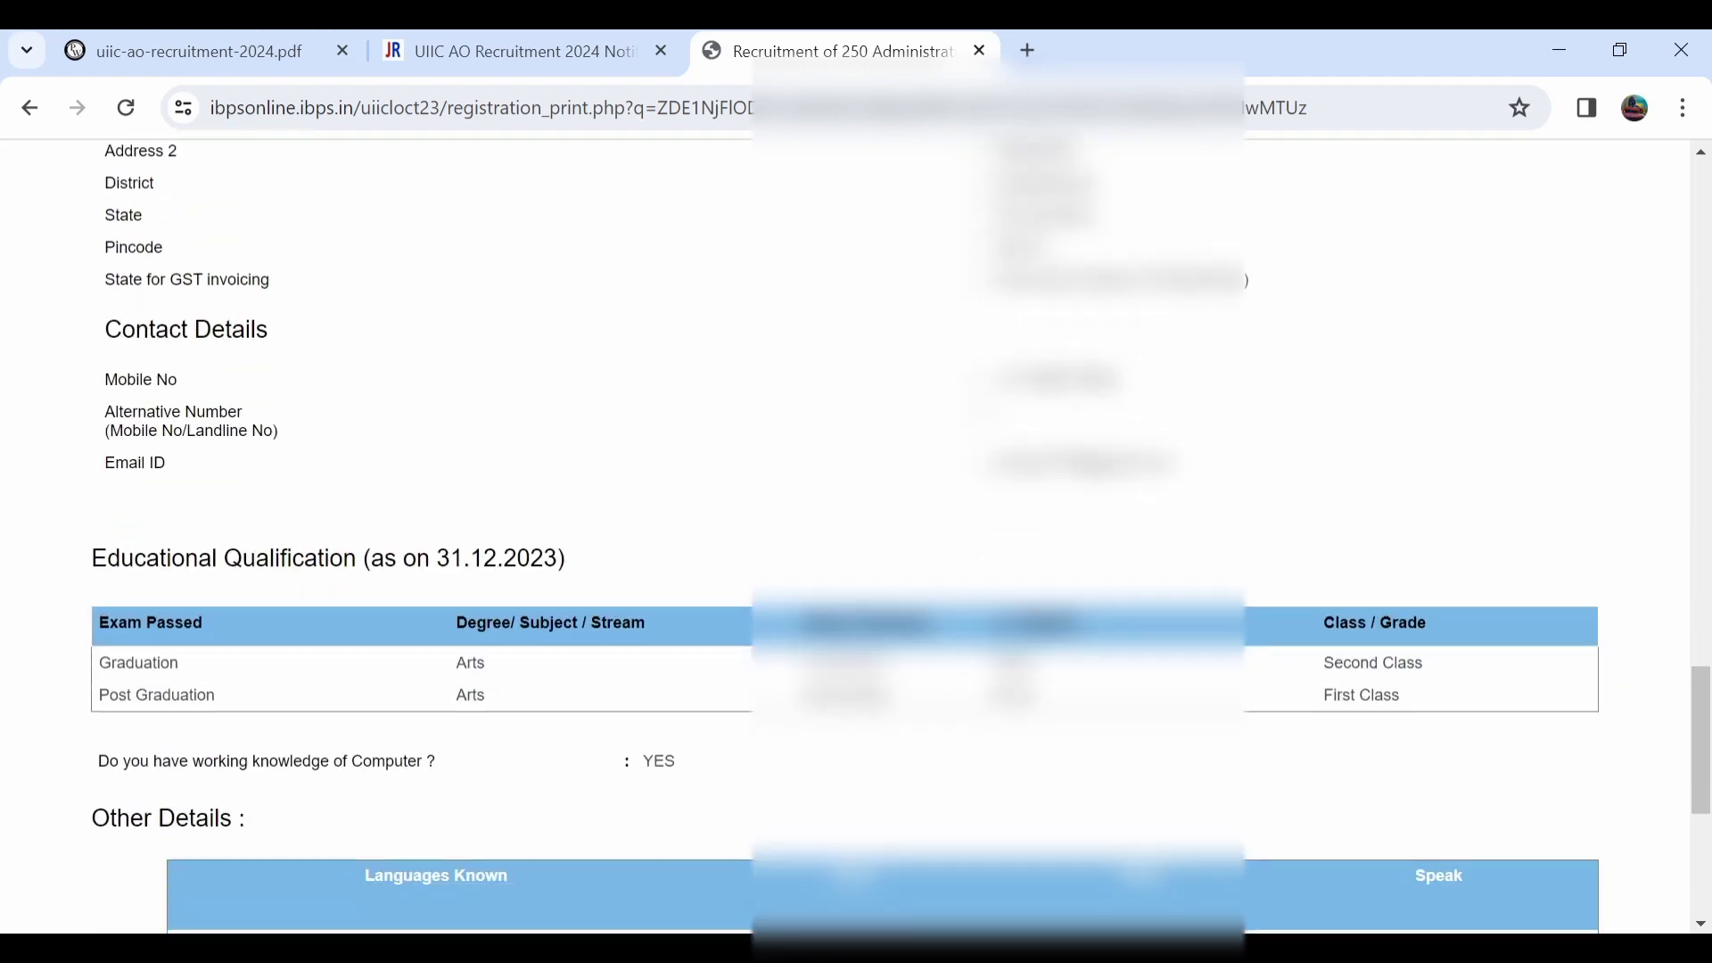
{"action": "scroll", "coordinate": [845, 535], "scroll_direction": "down", "scroll_amount": 2}
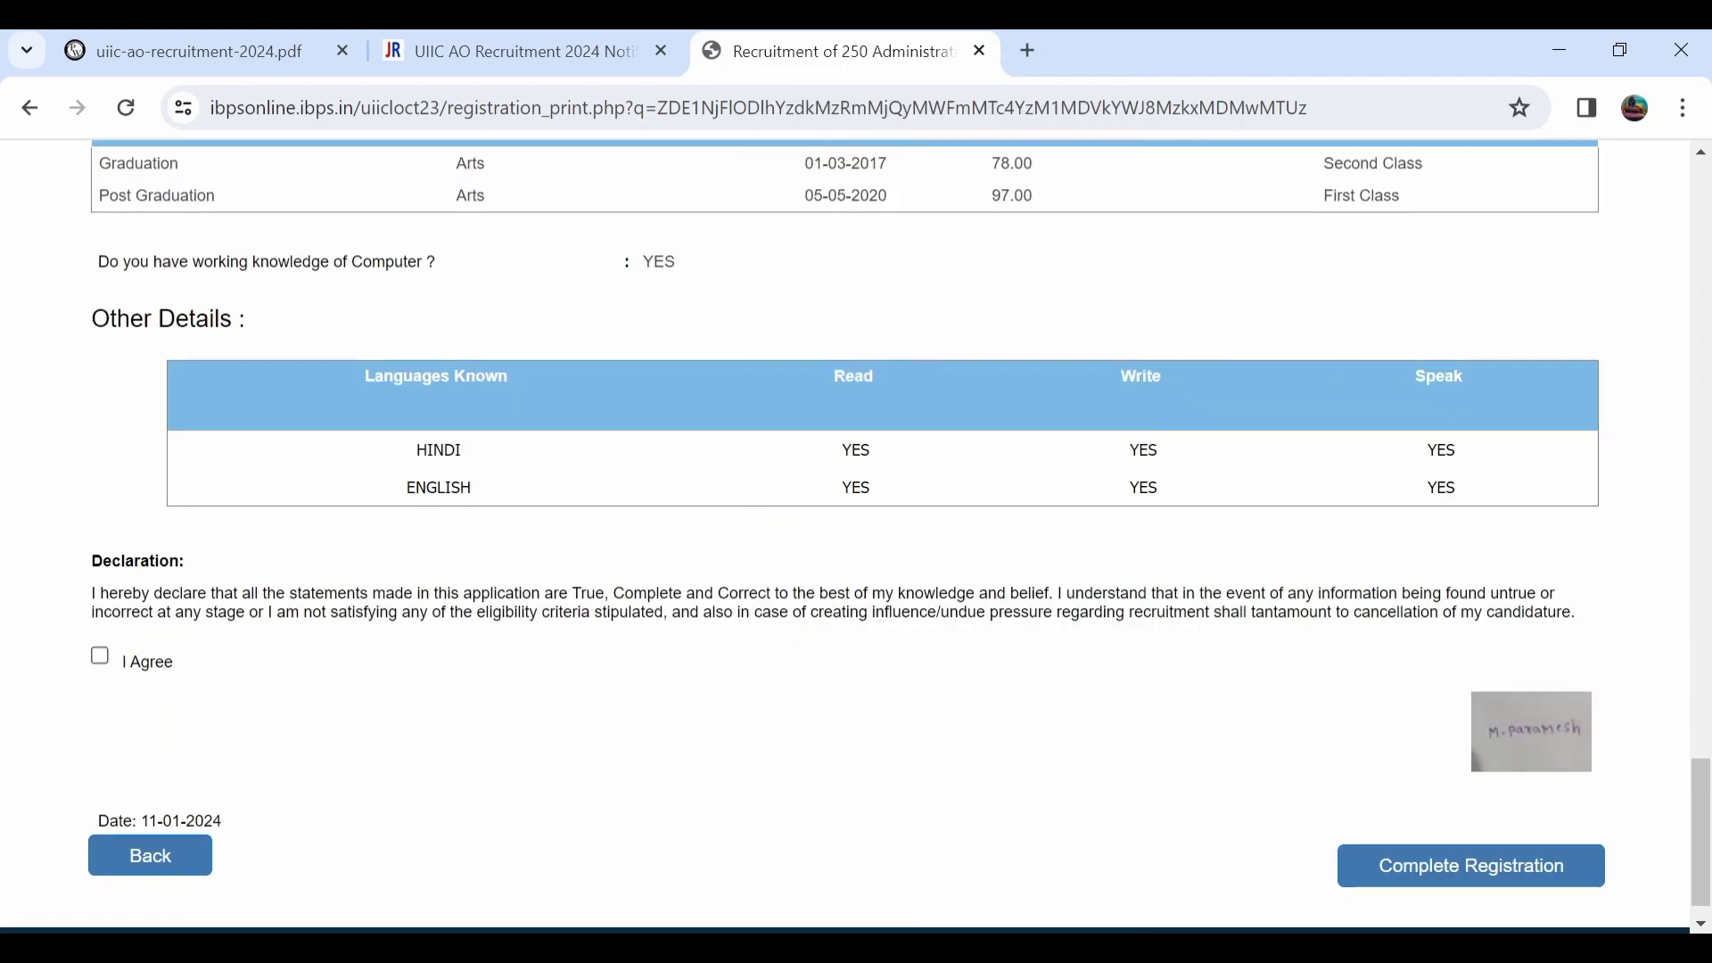
Agree to the declaration, complete the registration and confirm both warning dialogs.
{"action": "left_click", "coordinate": [100, 655]}
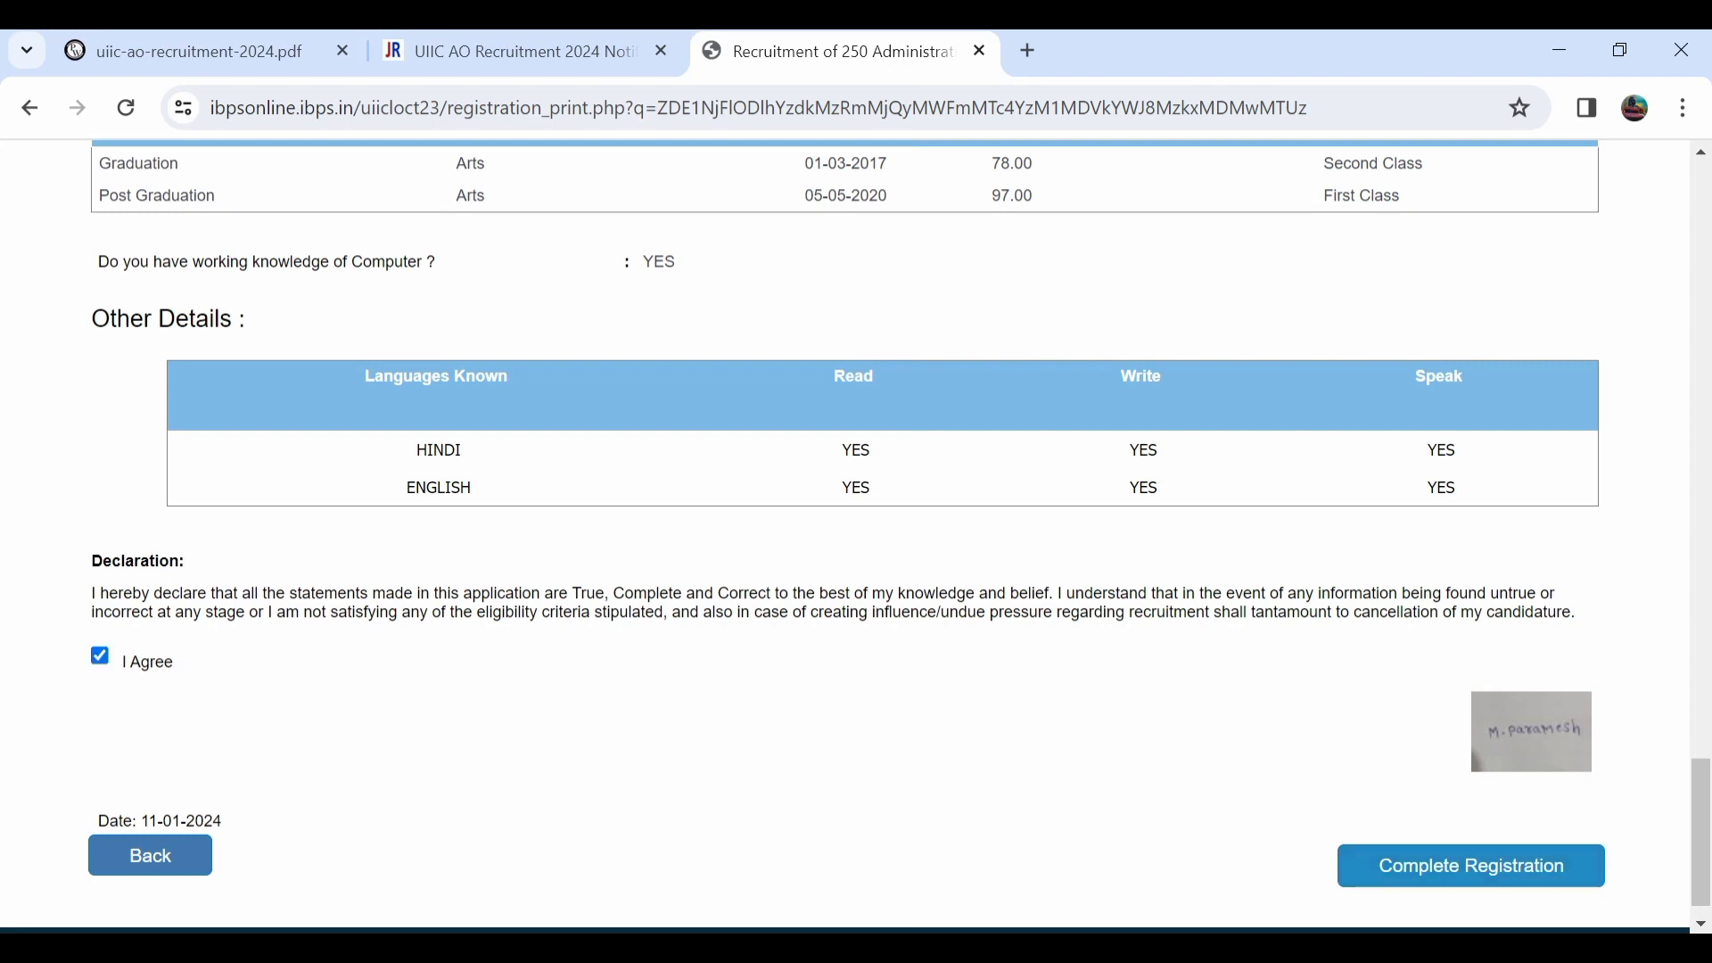
{"action": "left_click", "coordinate": [1470, 866]}
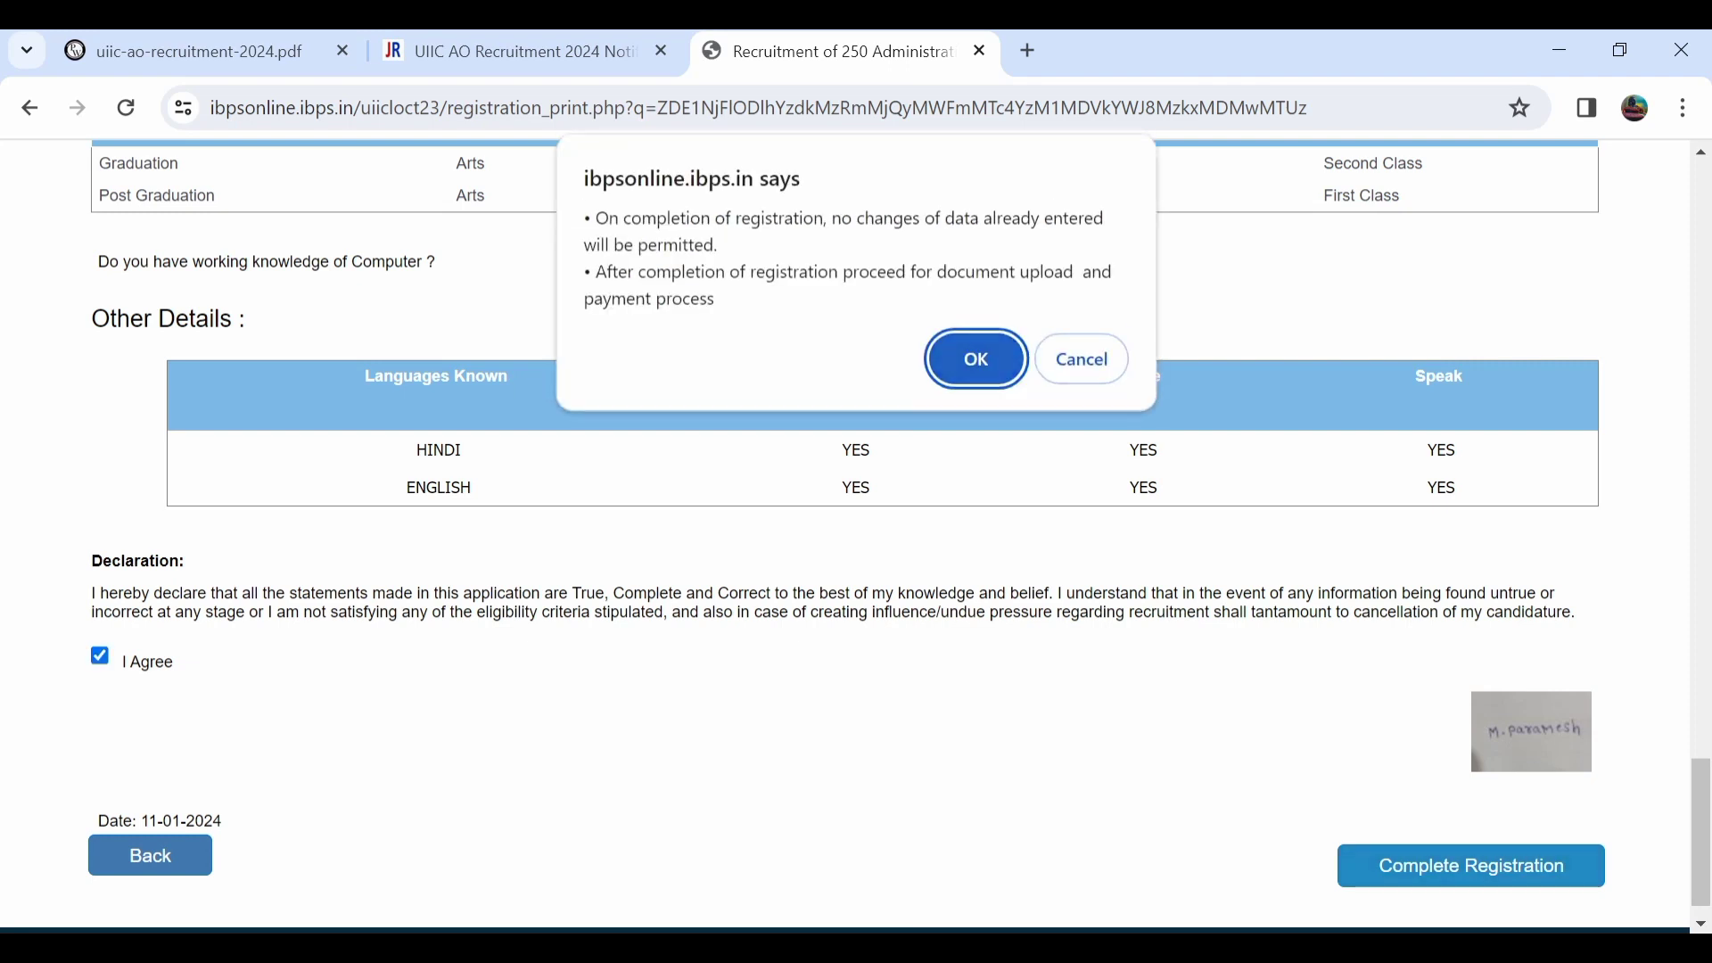
{"action": "key", "text": "Return"}
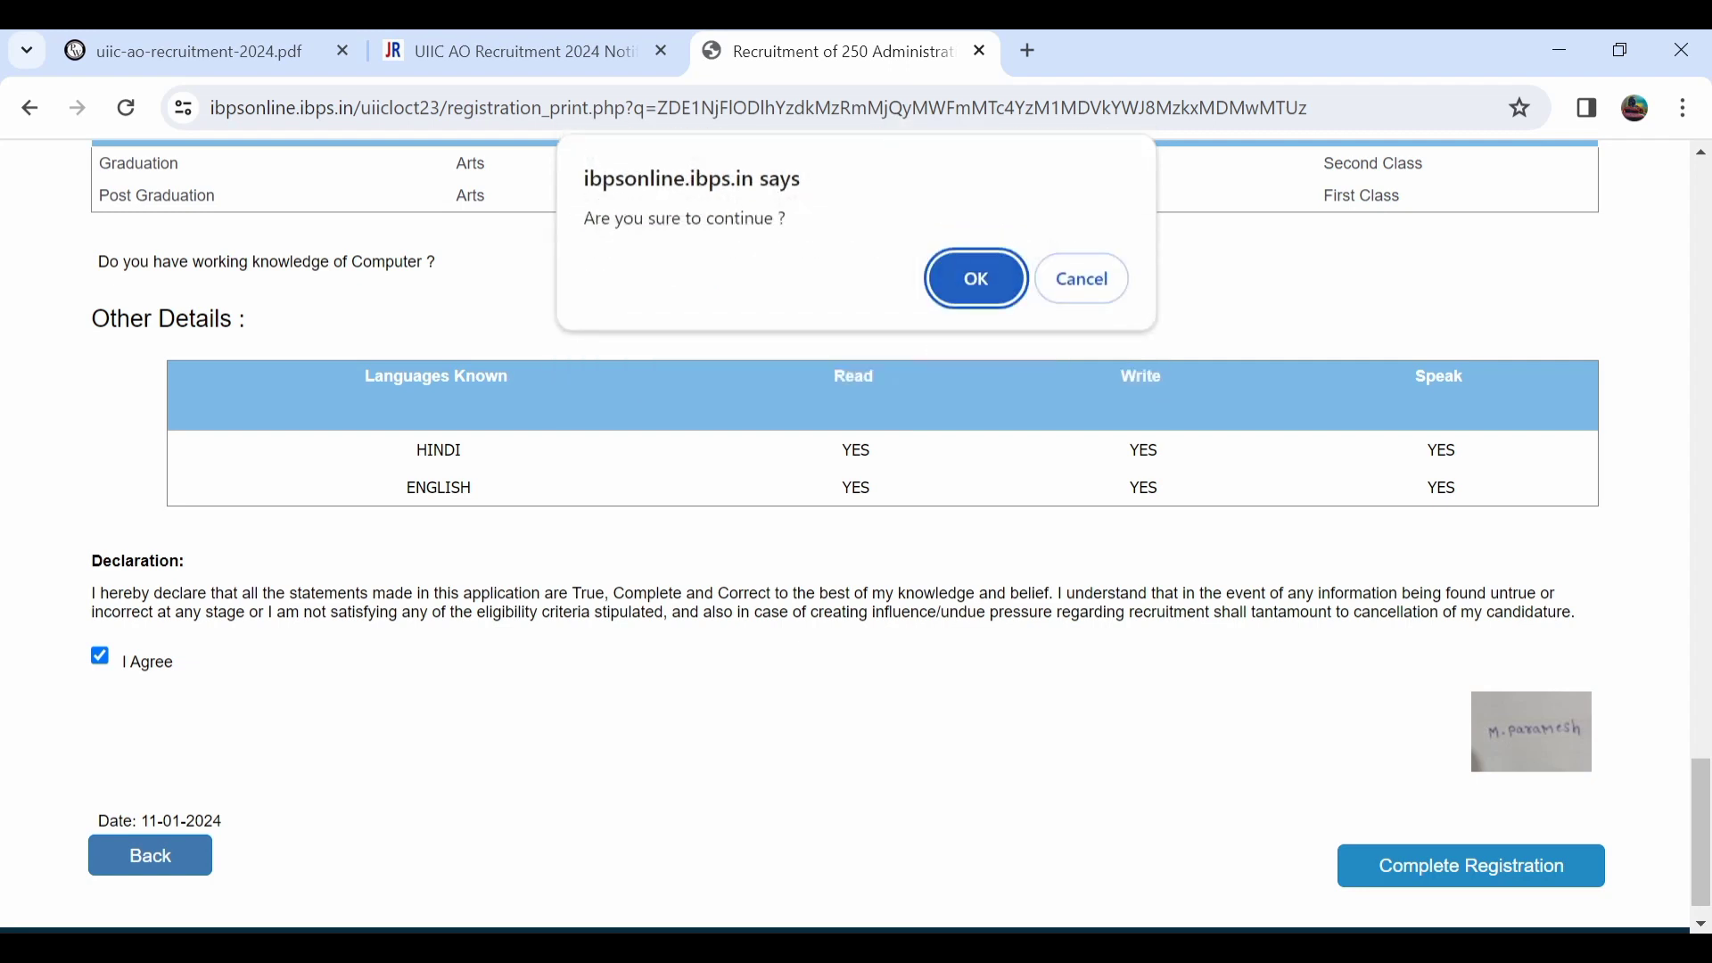
{"action": "key", "text": "Return"}
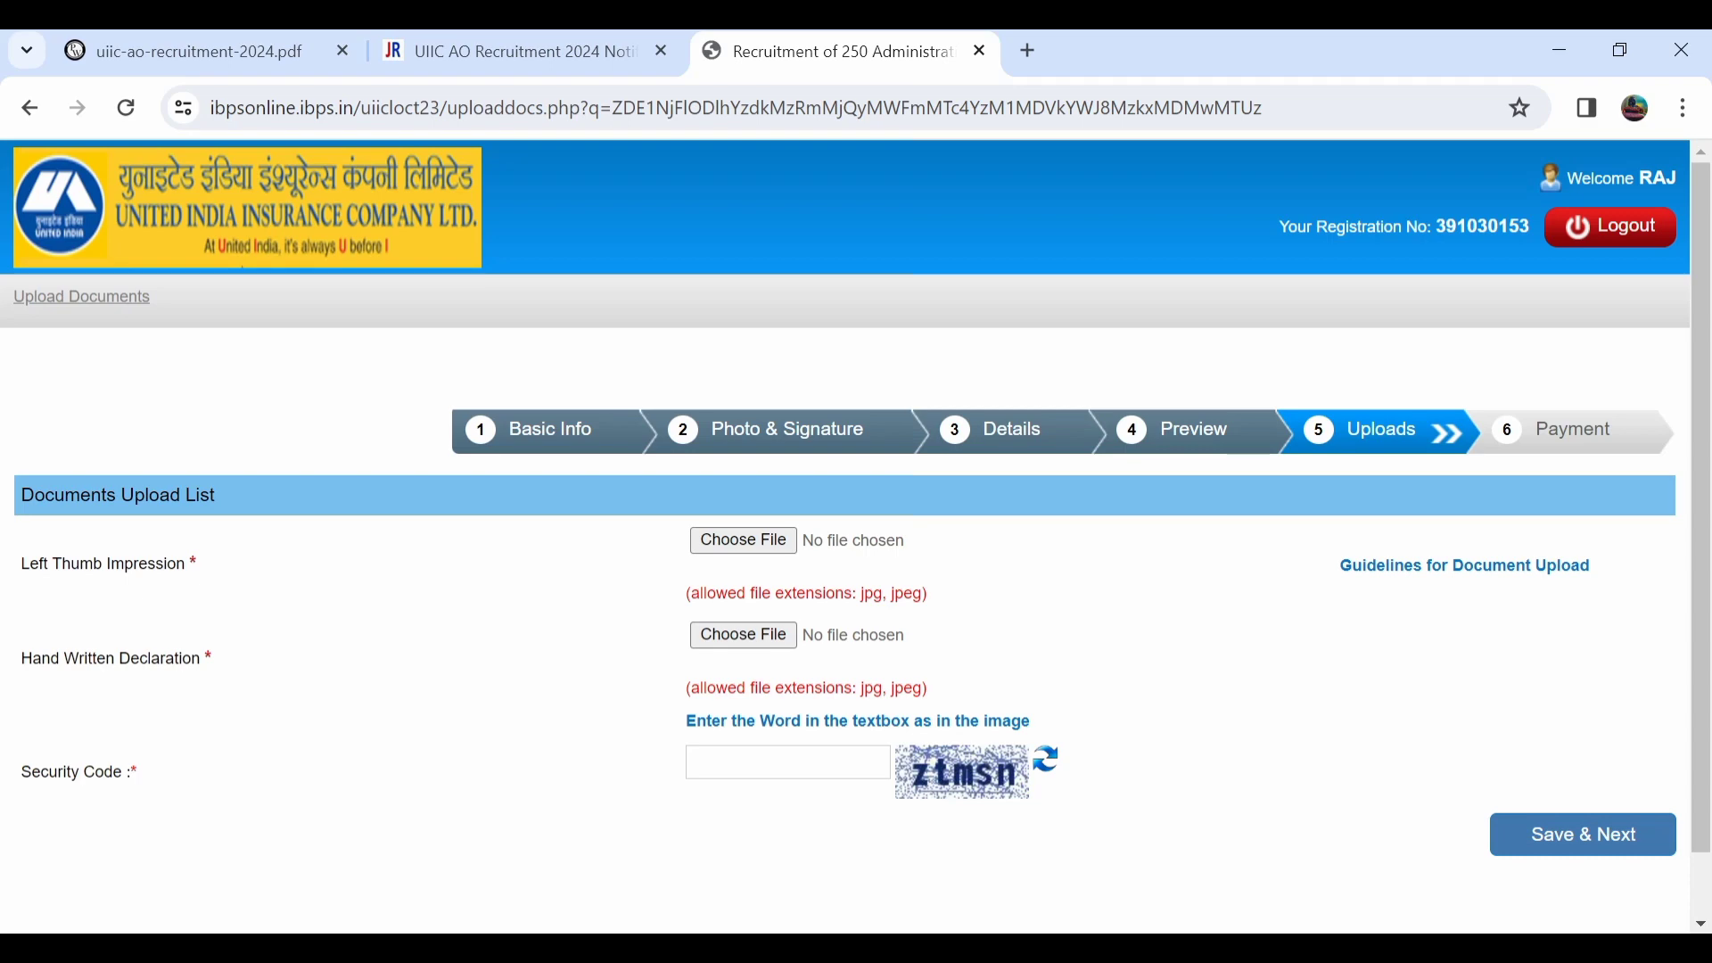
Switch to the uiic-ao-recruitment-2024.pdf tab to read the page 18 handwritten declaration wording.
{"action": "left_click", "coordinate": [199, 52]}
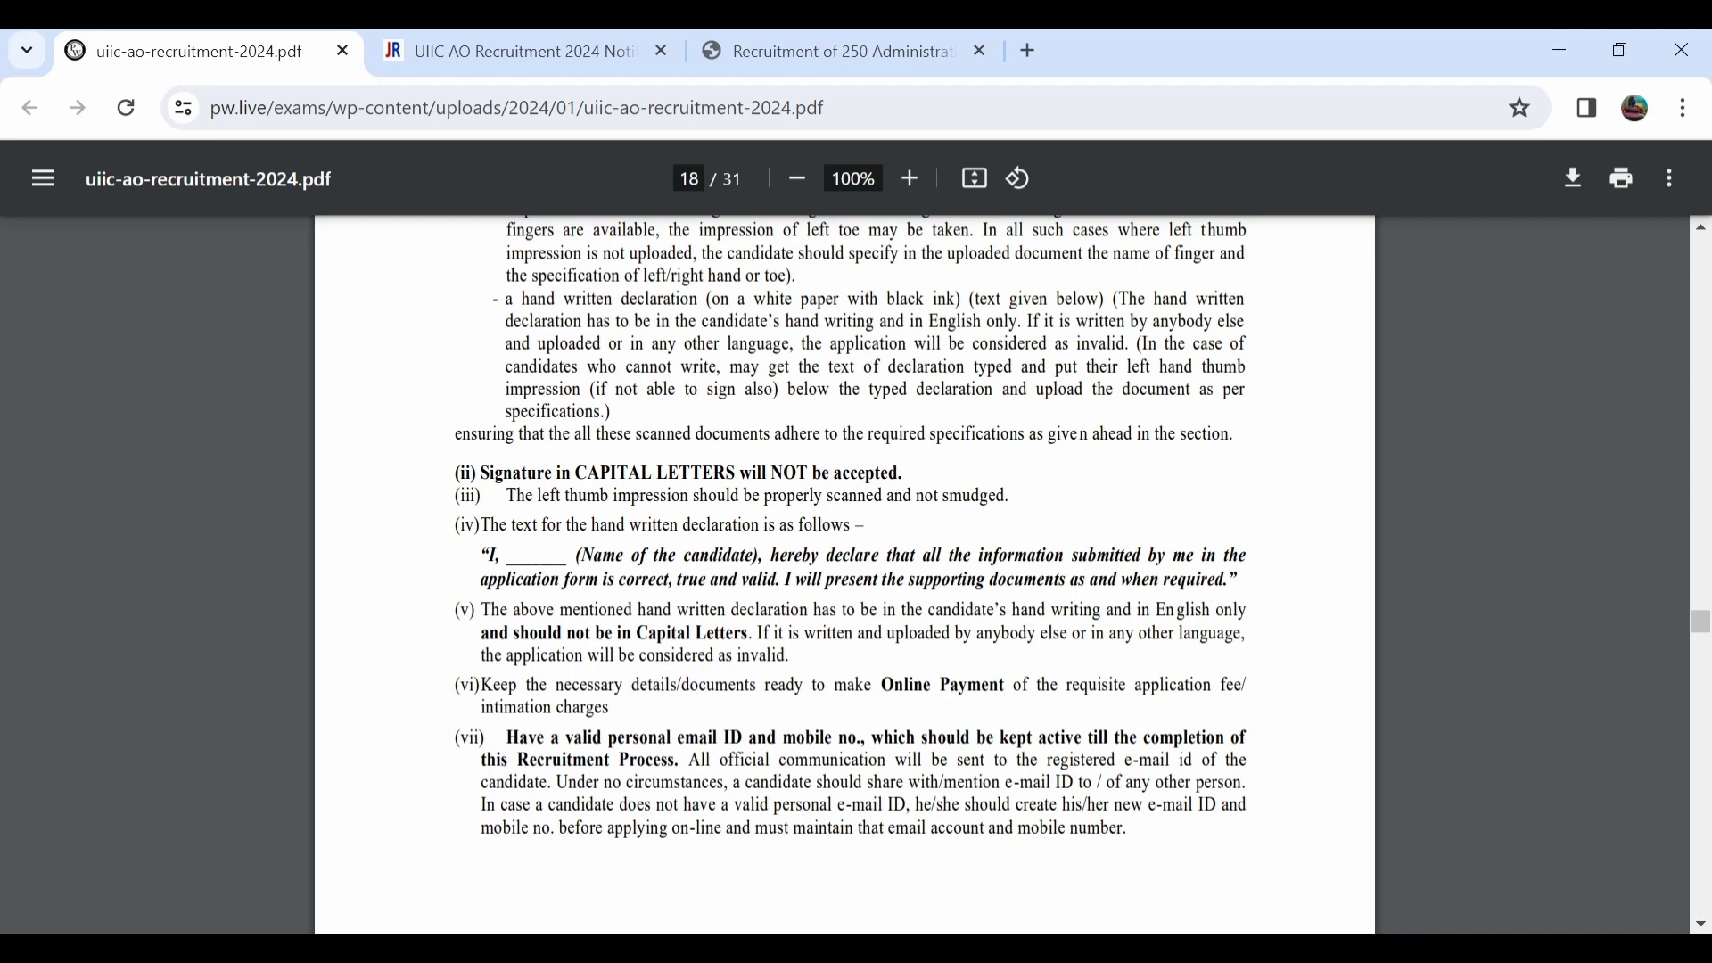
Return to the Recruitment tab with the application's document upload page.
{"action": "left_click", "coordinate": [829, 51]}
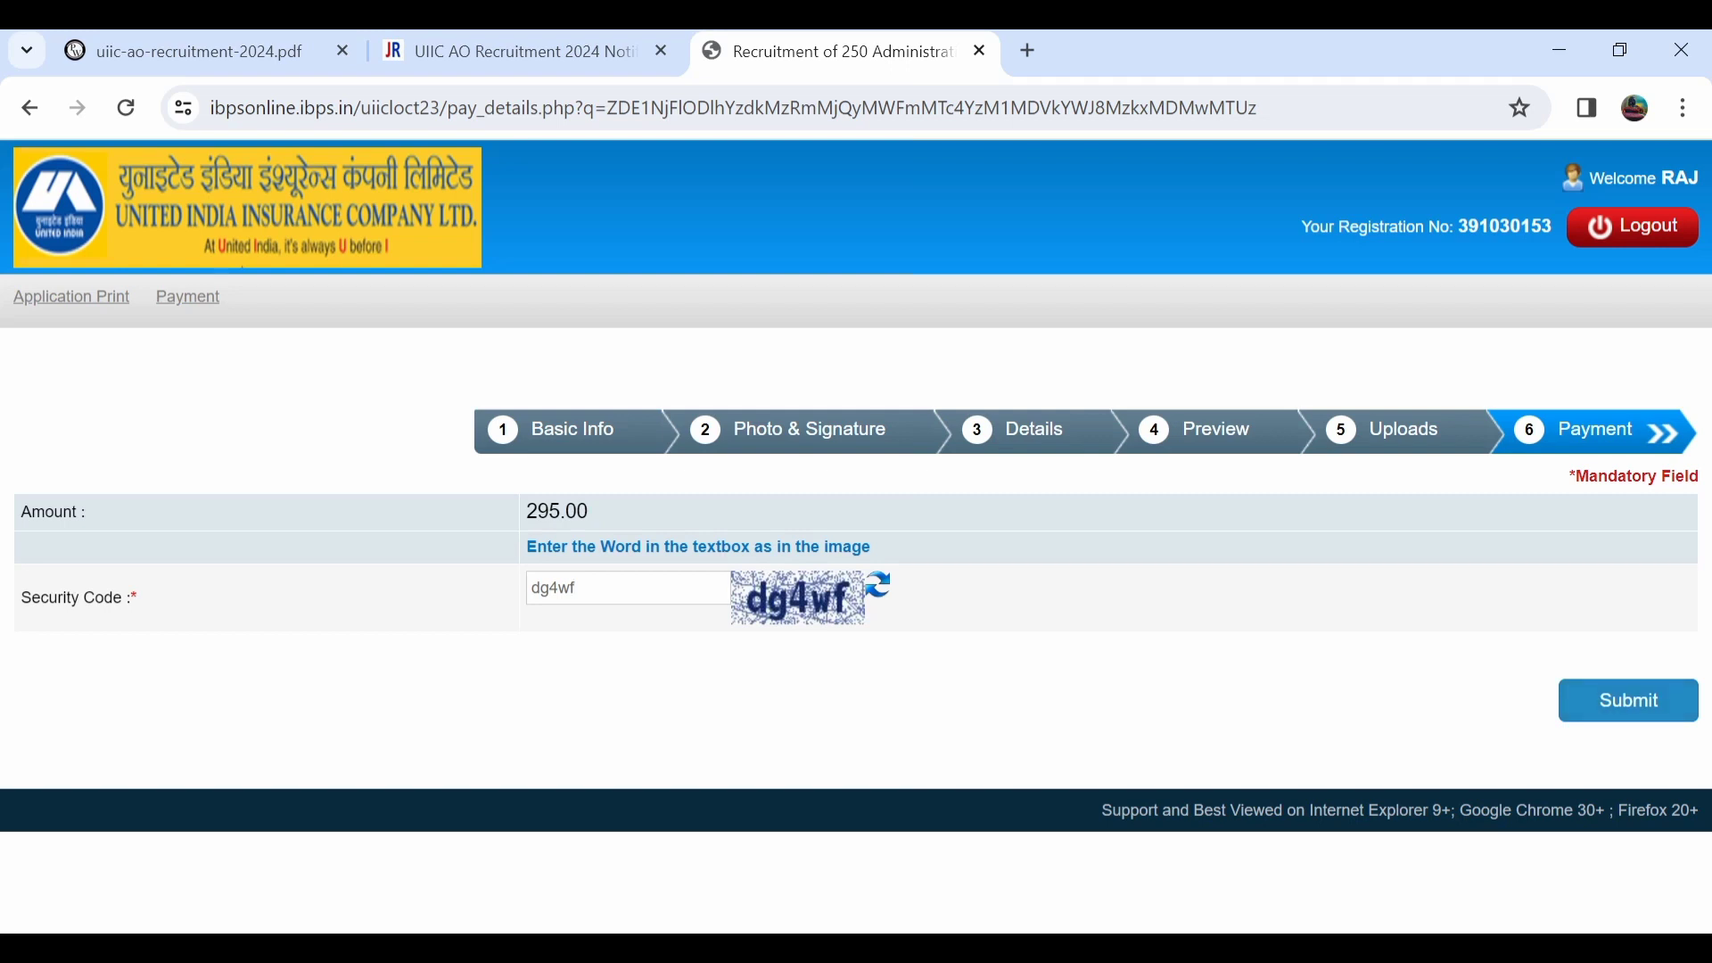
Submit the 295.00 fee payment page and confirm the dialog to reach BillDesk.
{"action": "key", "text": "Return"}
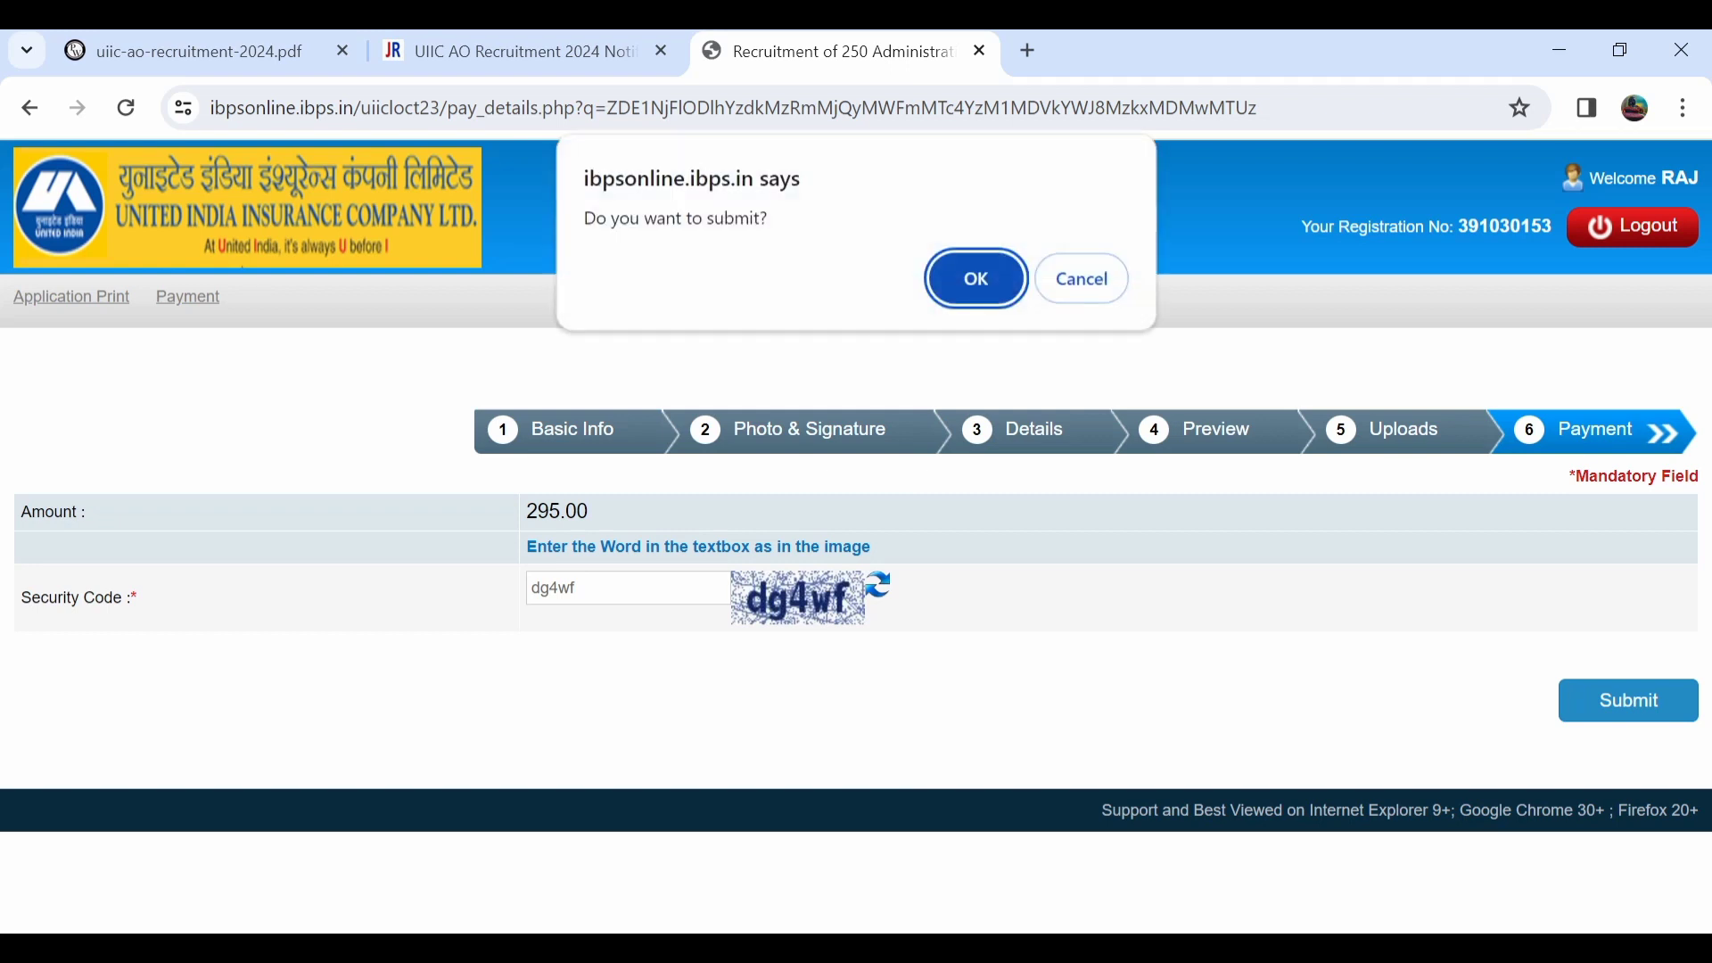
{"action": "key", "text": "Return"}
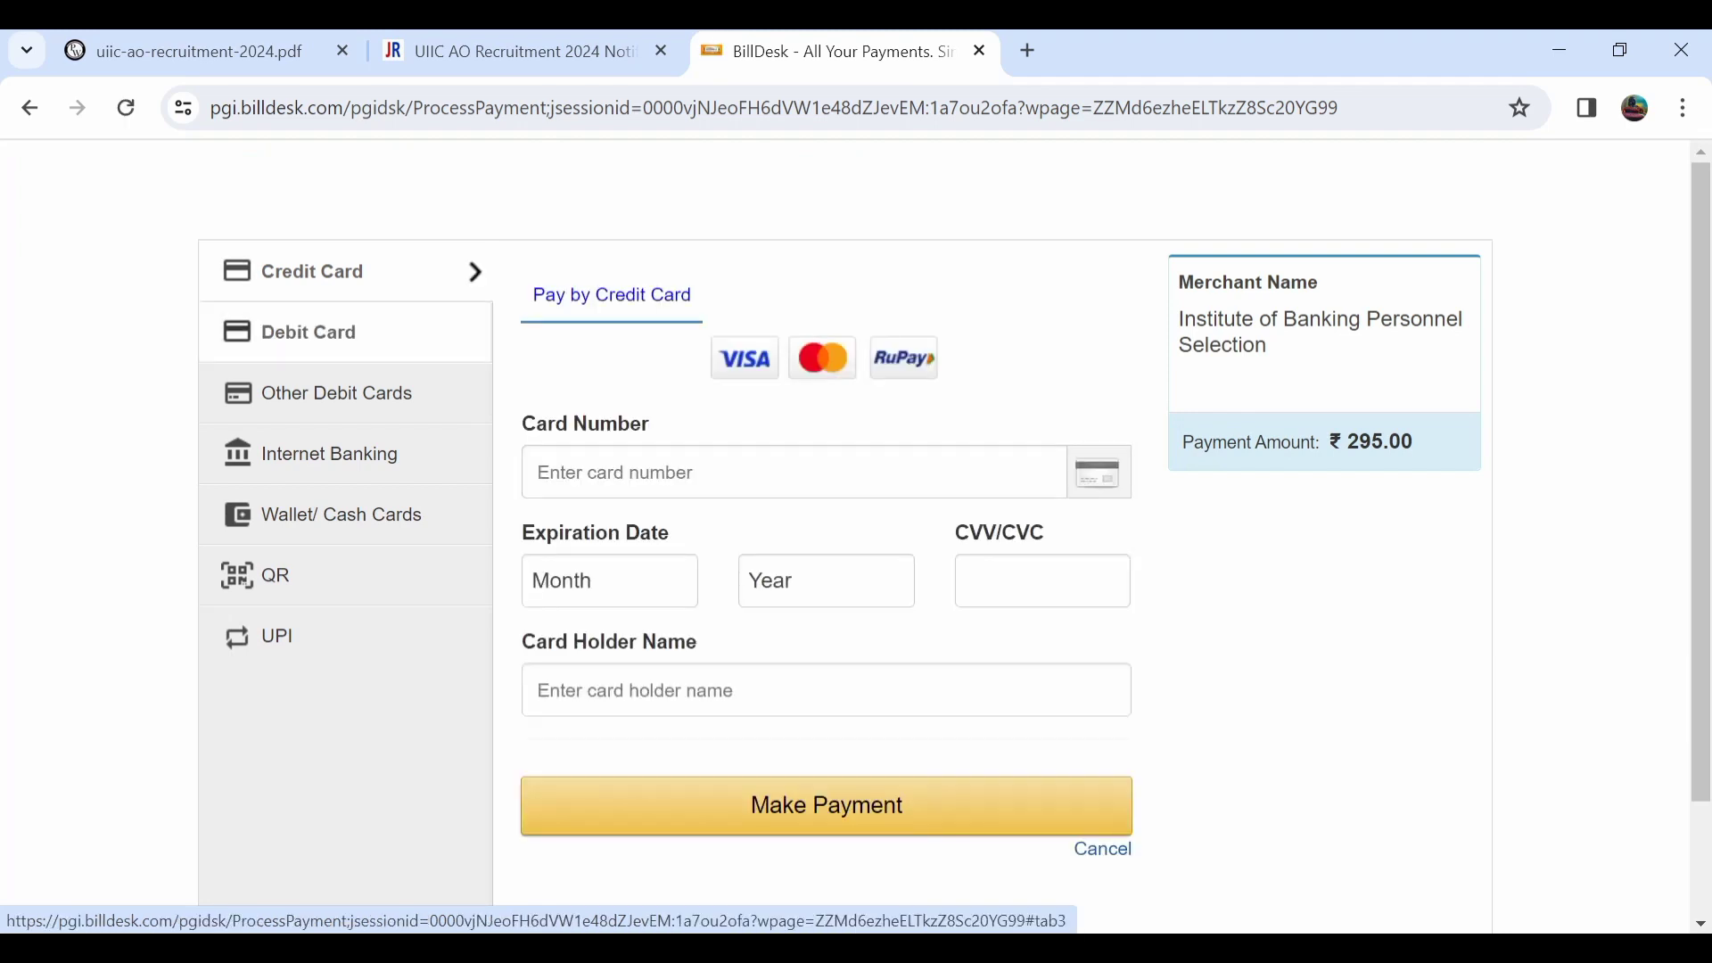
Choose Debit Card as the BillDesk payment method.
{"action": "left_click", "coordinate": [309, 333]}
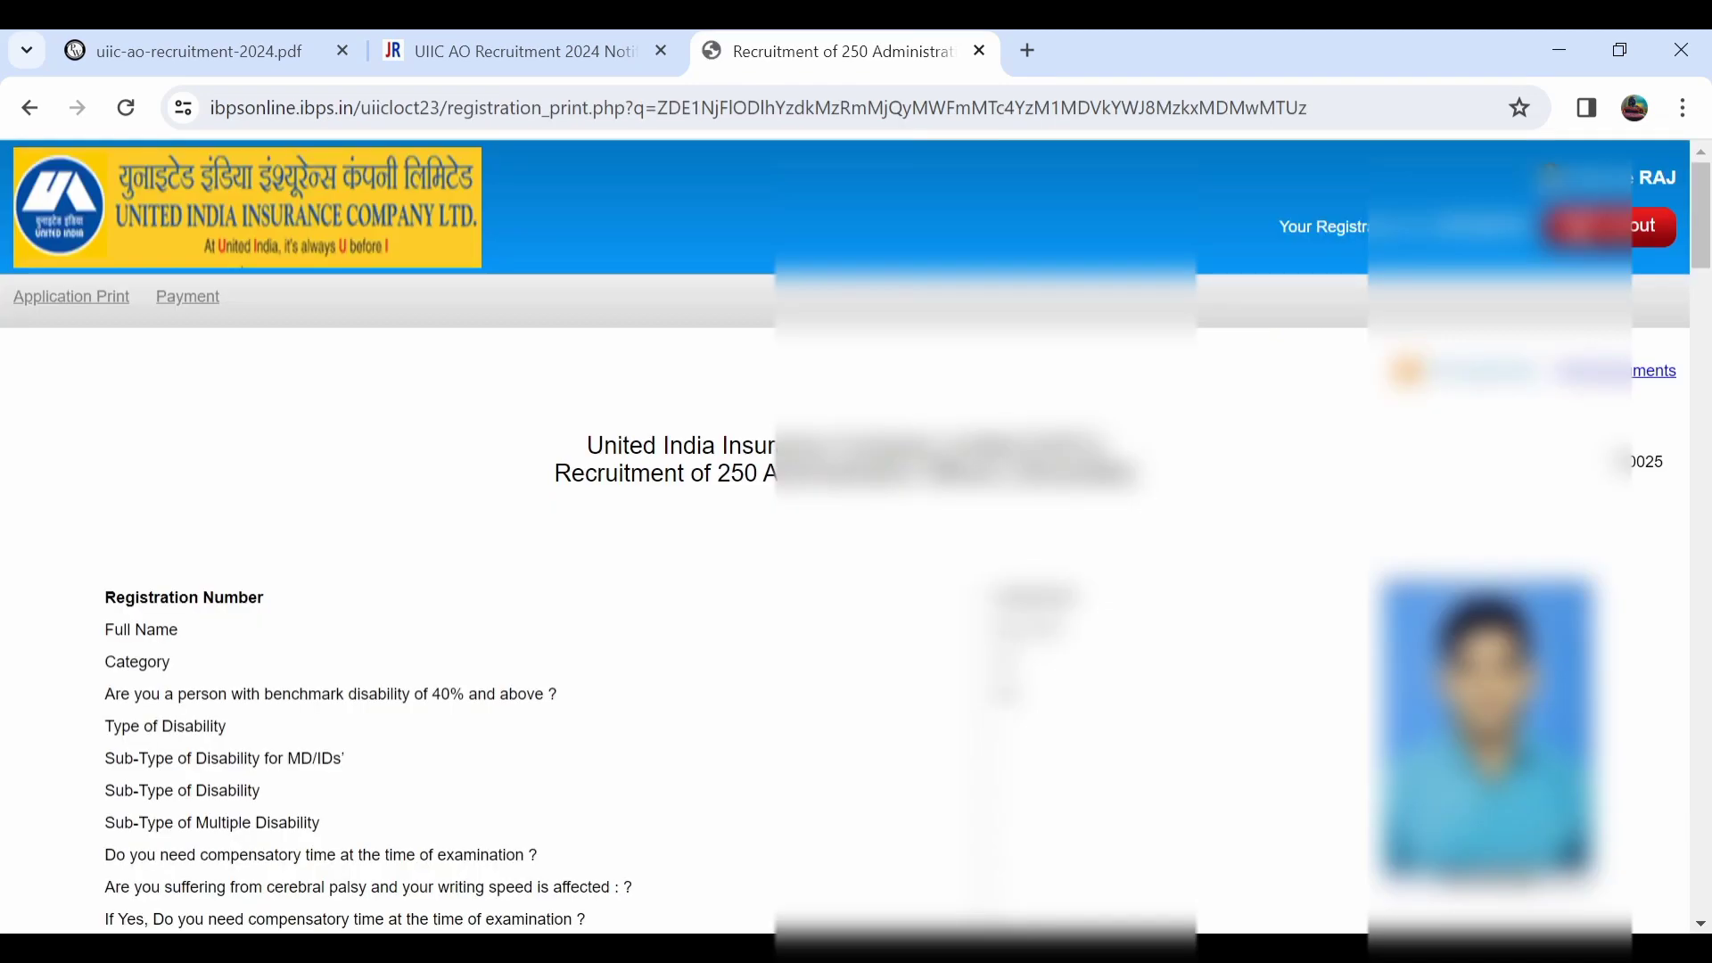
Return to the top of the Application Print page and start printing the application.
{"action": "scroll", "coordinate": [845, 541], "scroll_direction": "down", "scroll_amount": 3}
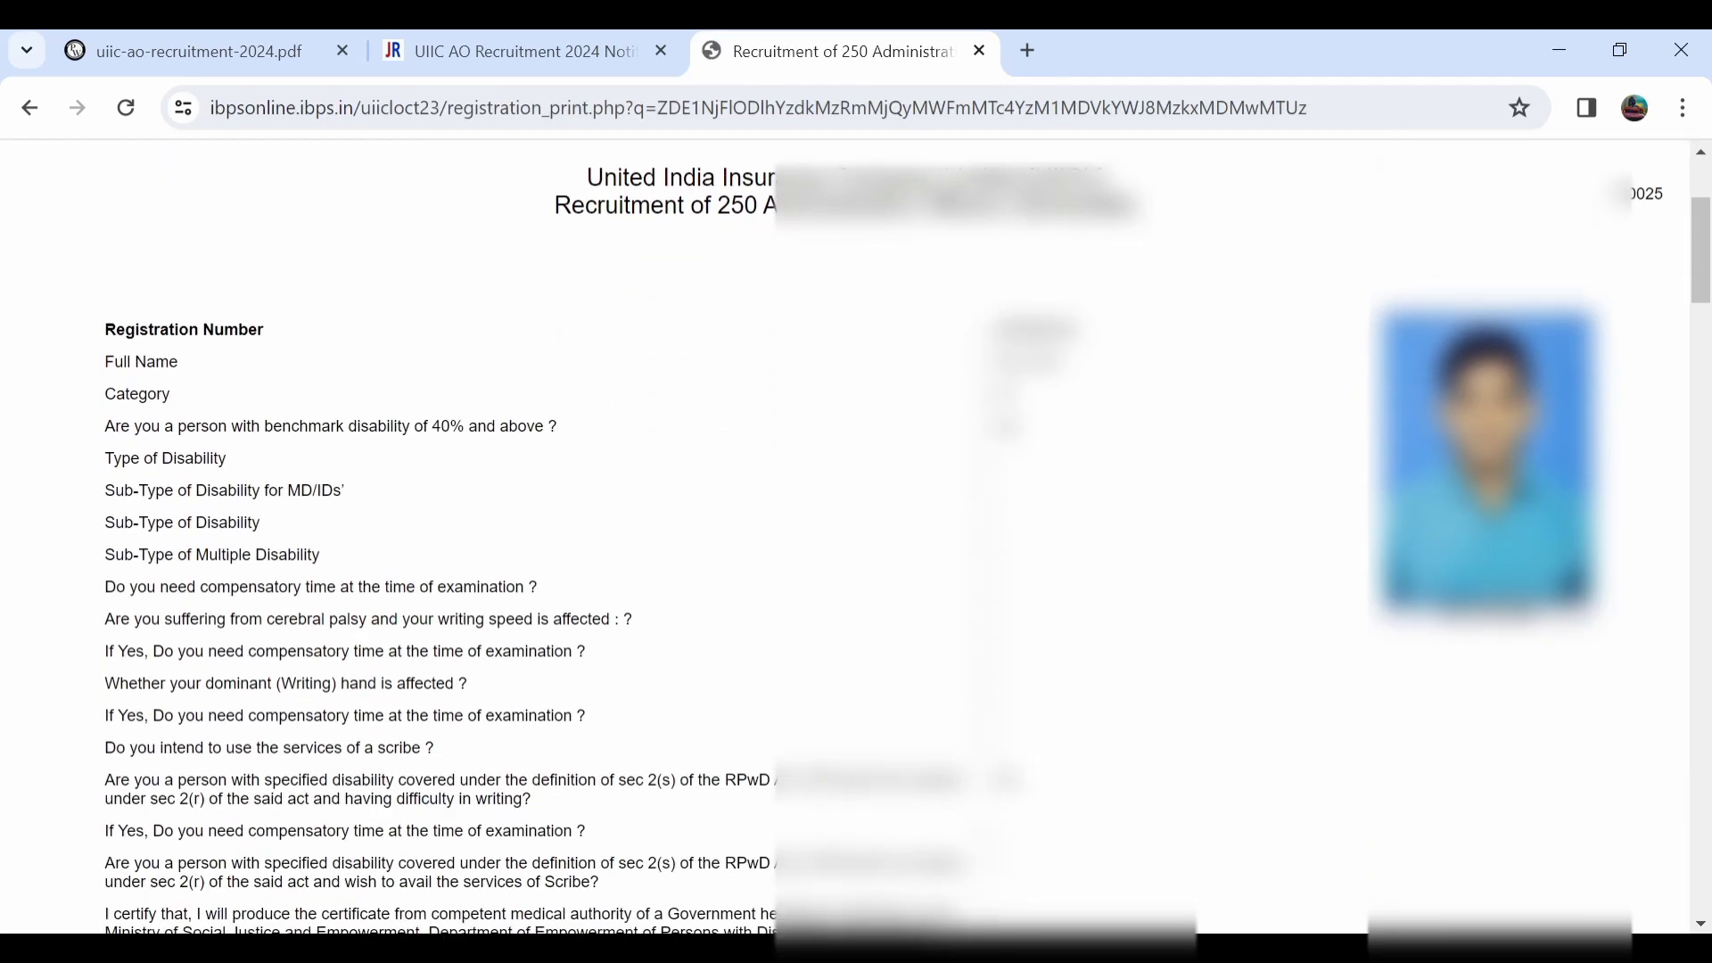
{"action": "scroll", "coordinate": [845, 541], "scroll_direction": "down", "scroll_amount": 1}
{"action": "scroll", "coordinate": [846, 541], "scroll_direction": "up", "scroll_amount": 3}
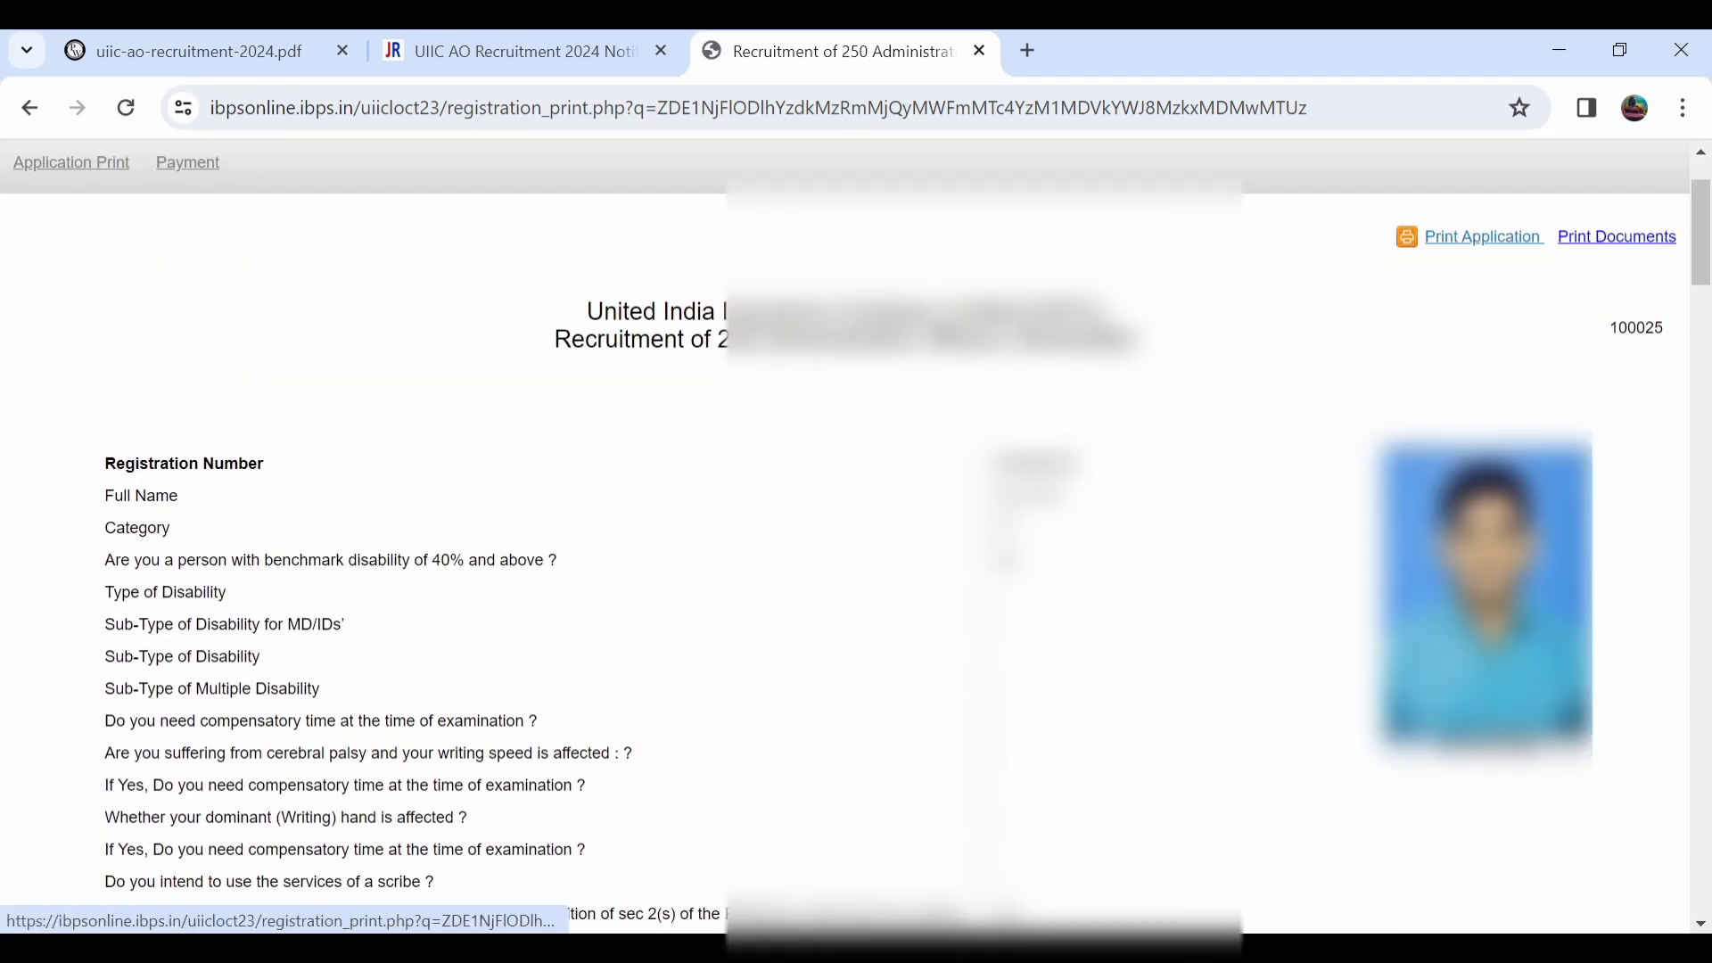
{"action": "left_click", "coordinate": [1483, 236]}
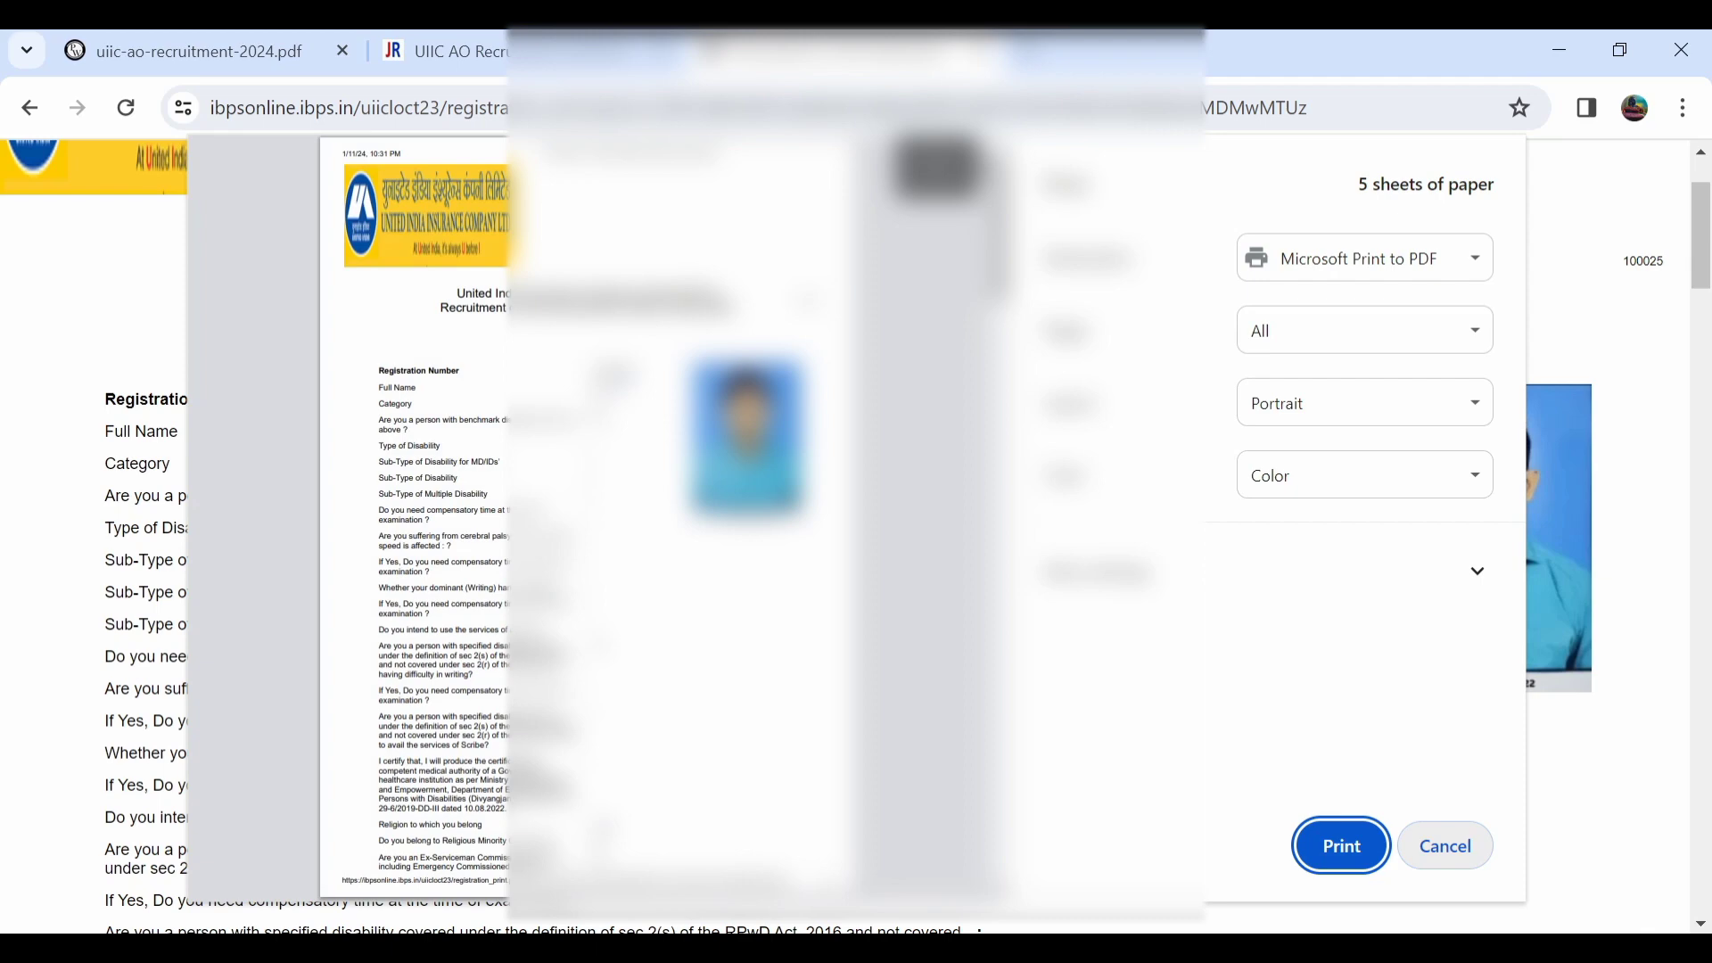
Close the print dialog and review the printout down to the application fee section.
{"action": "left_click", "coordinate": [1445, 845]}
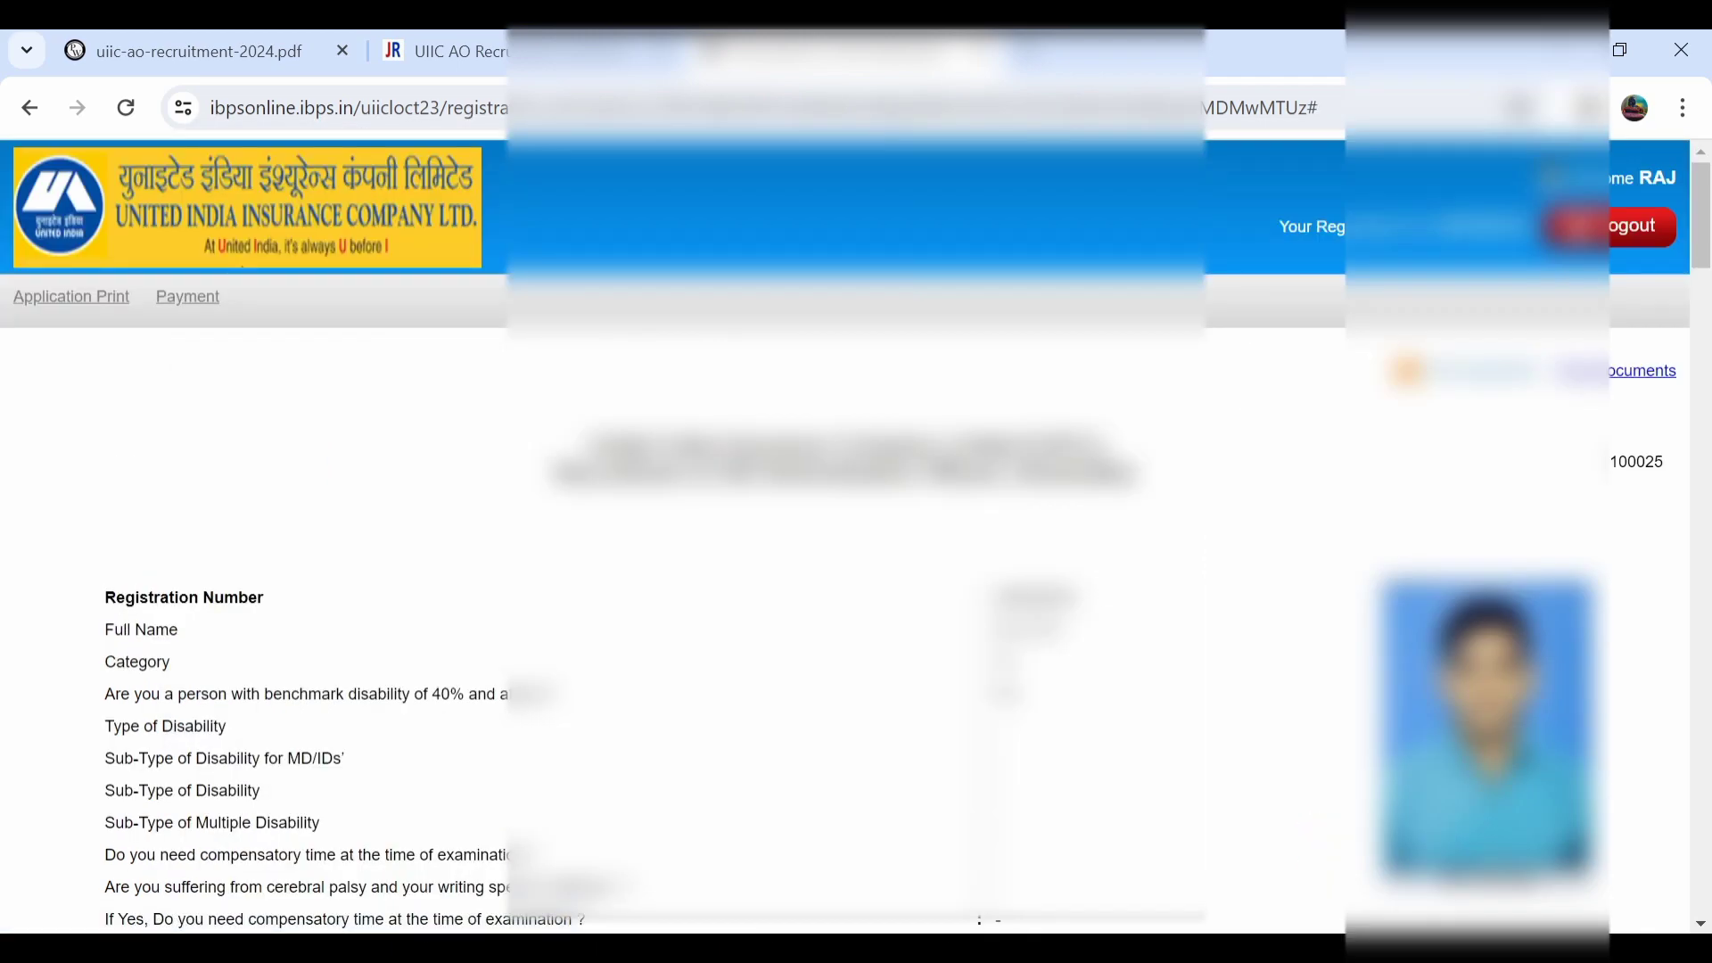
{"action": "scroll", "coordinate": [847, 535], "scroll_direction": "down", "scroll_amount": 3}
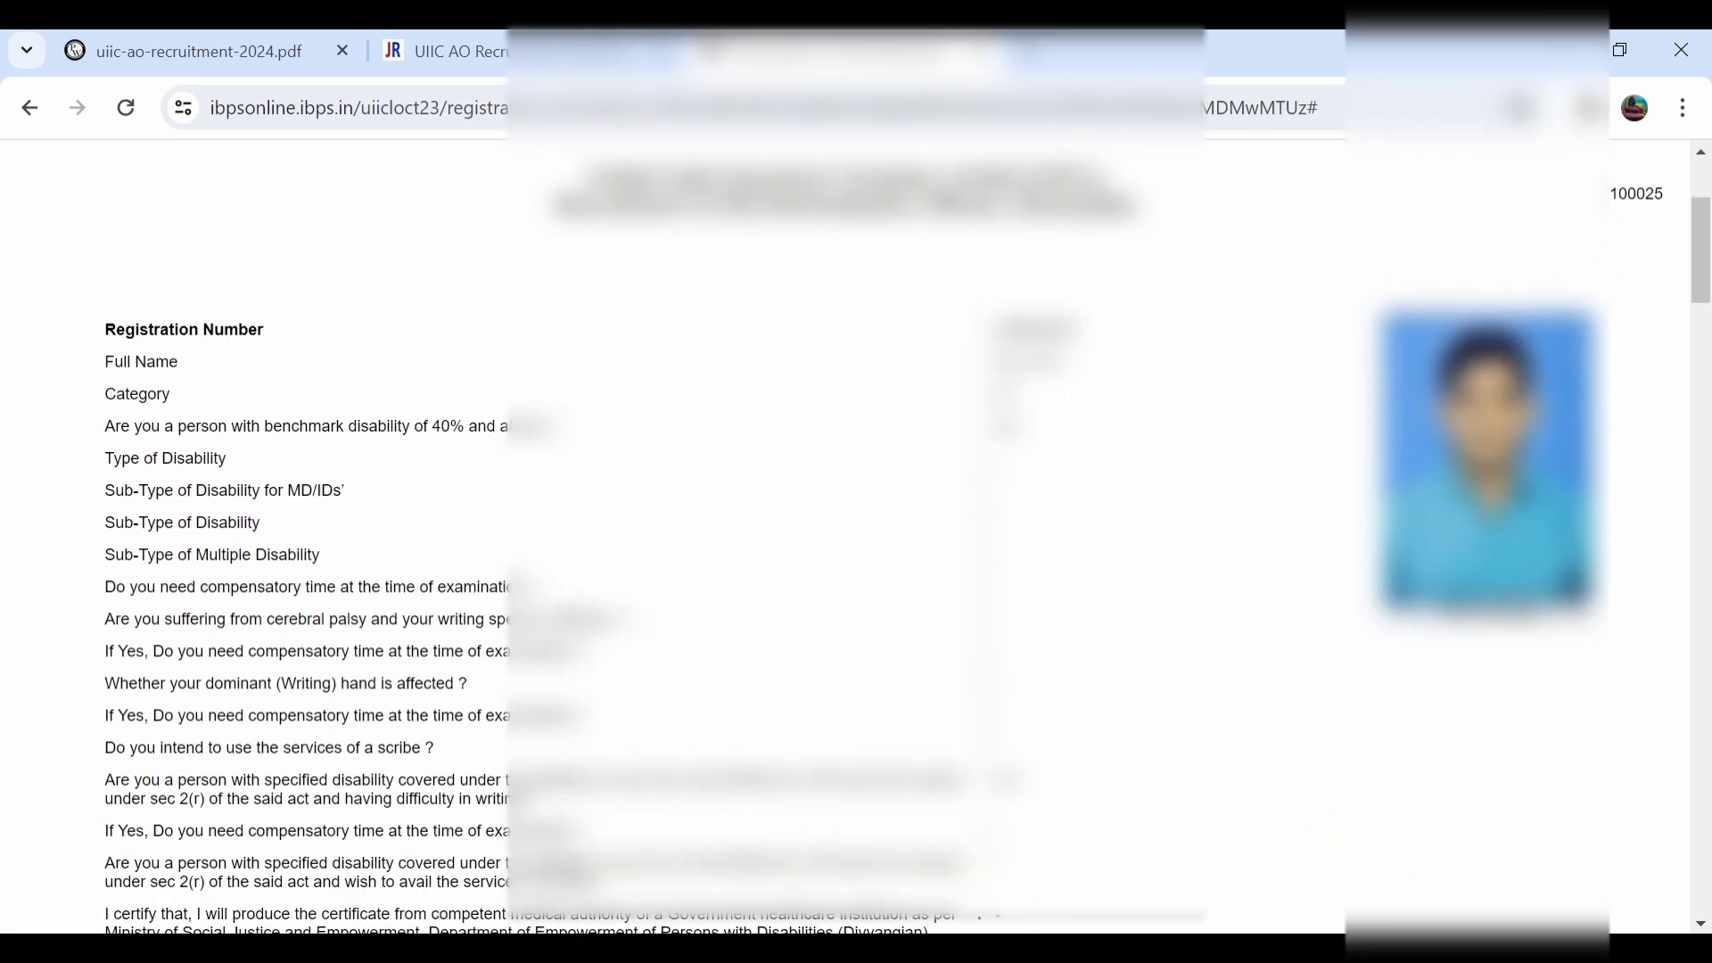
{"action": "scroll", "coordinate": [847, 535], "scroll_direction": "down", "scroll_amount": 5}
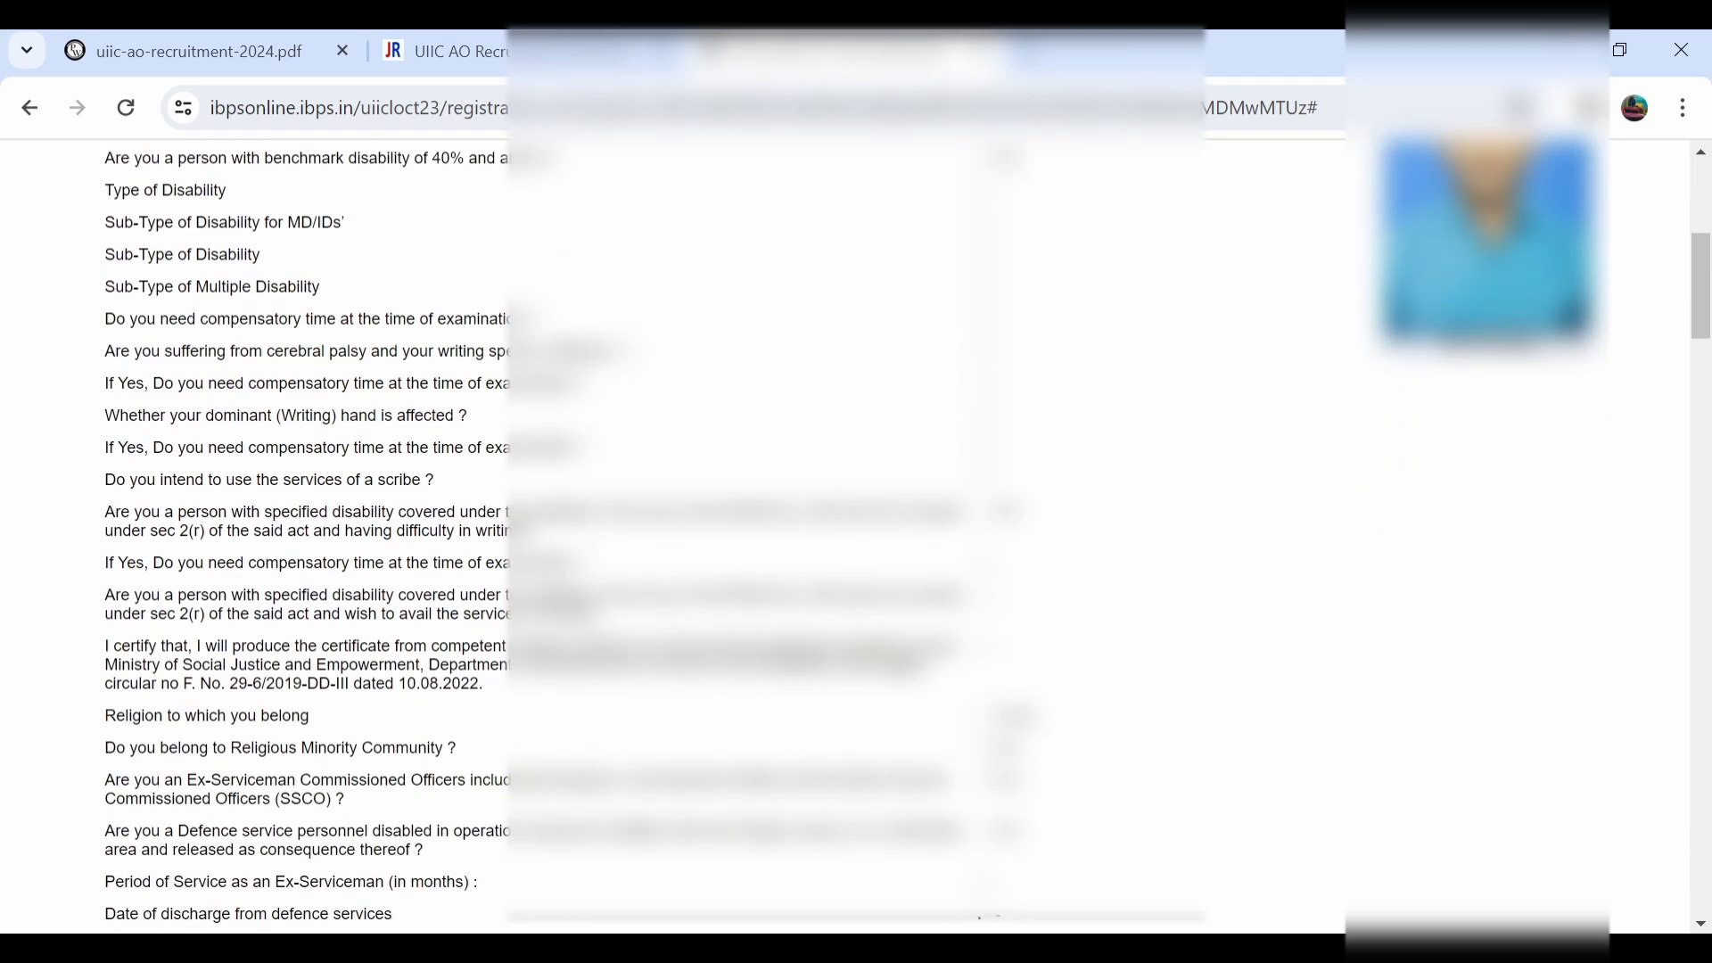
{"action": "scroll", "coordinate": [847, 535], "scroll_direction": "down", "scroll_amount": 3}
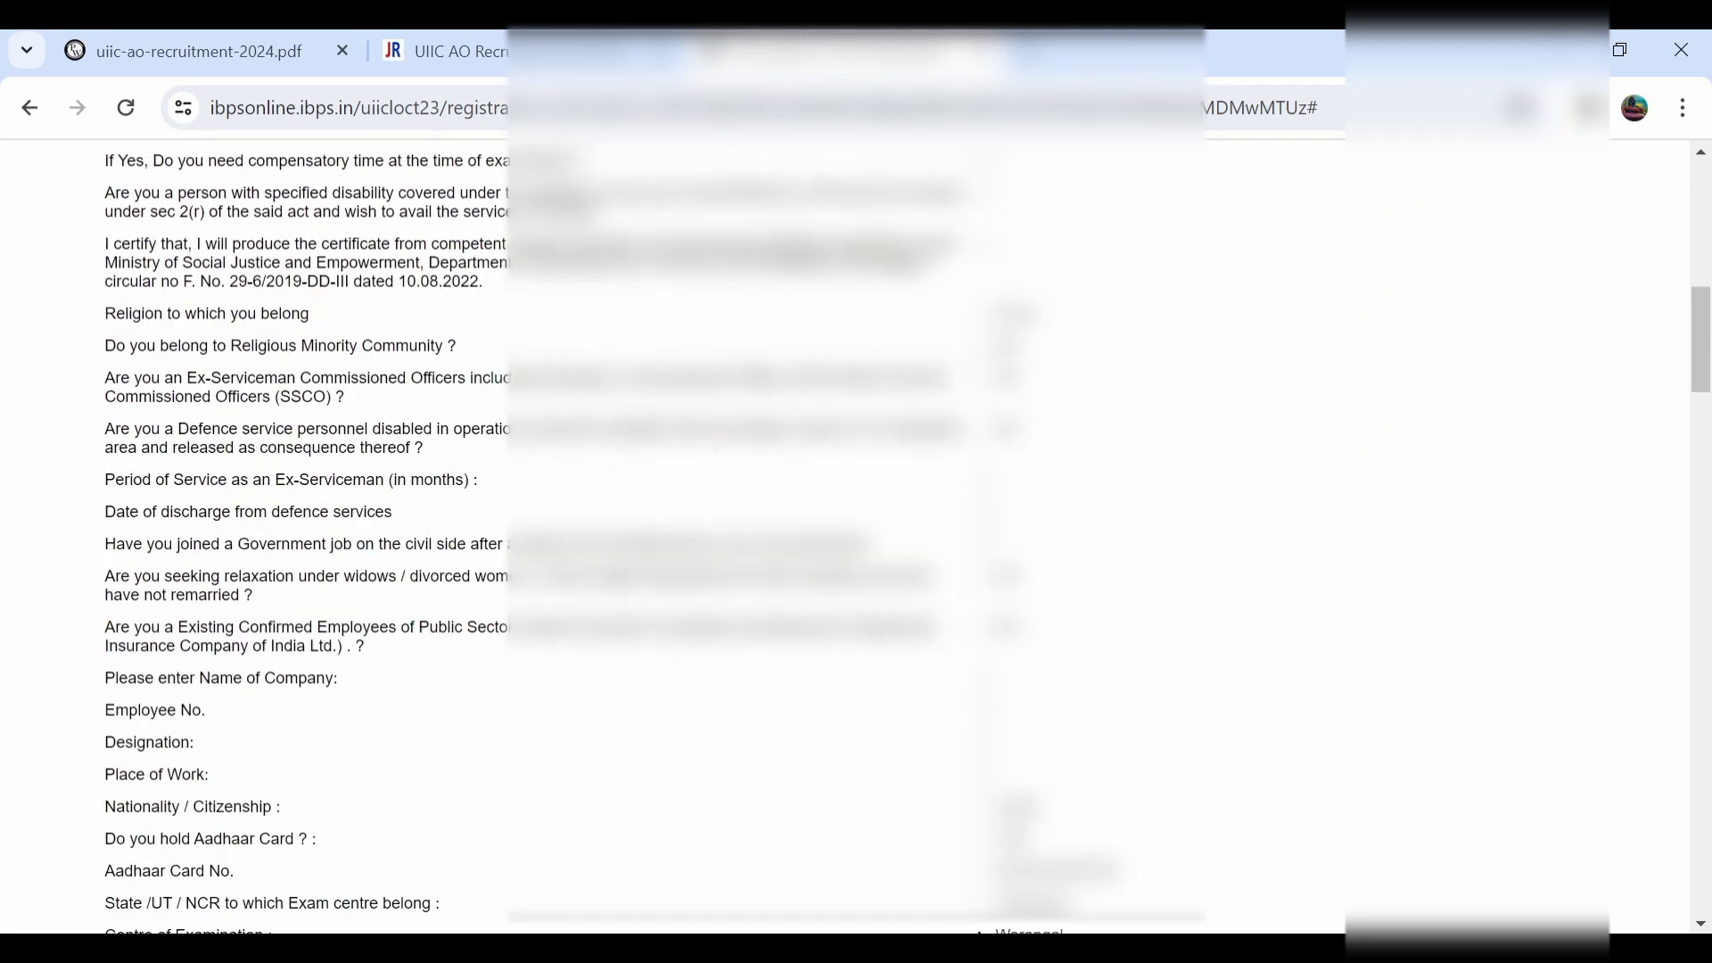
{"action": "scroll", "coordinate": [847, 535], "scroll_direction": "down", "scroll_amount": 5}
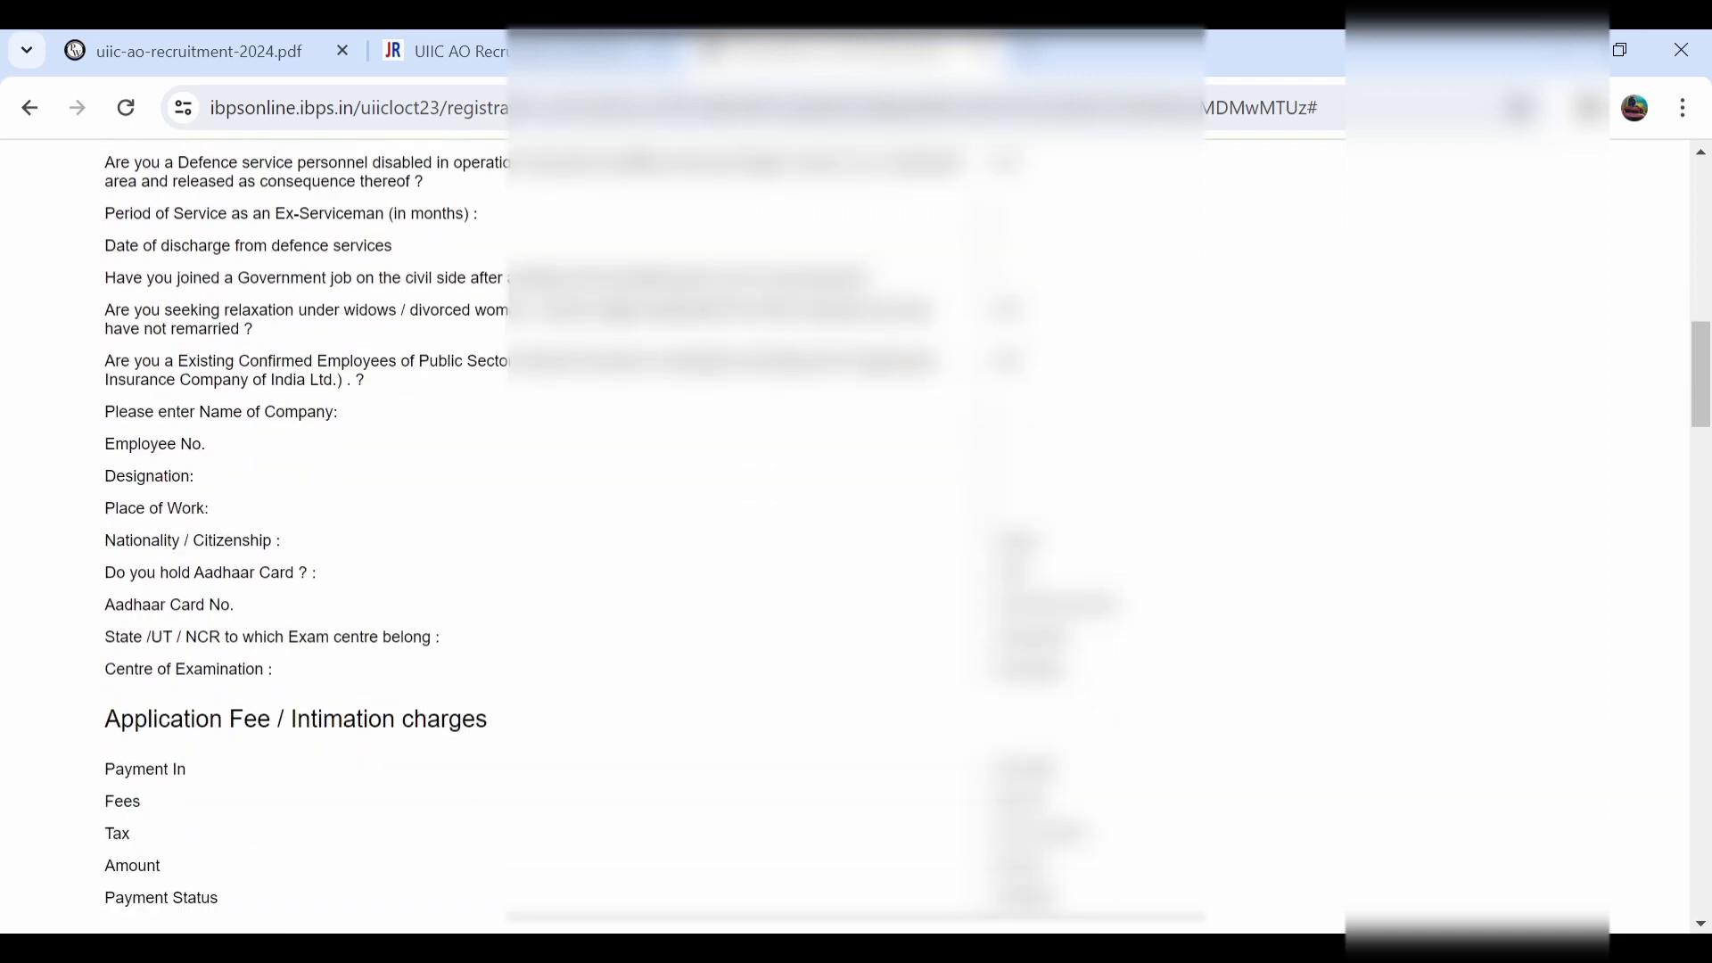
{"action": "scroll", "coordinate": [847, 535], "scroll_direction": "up", "scroll_amount": 7}
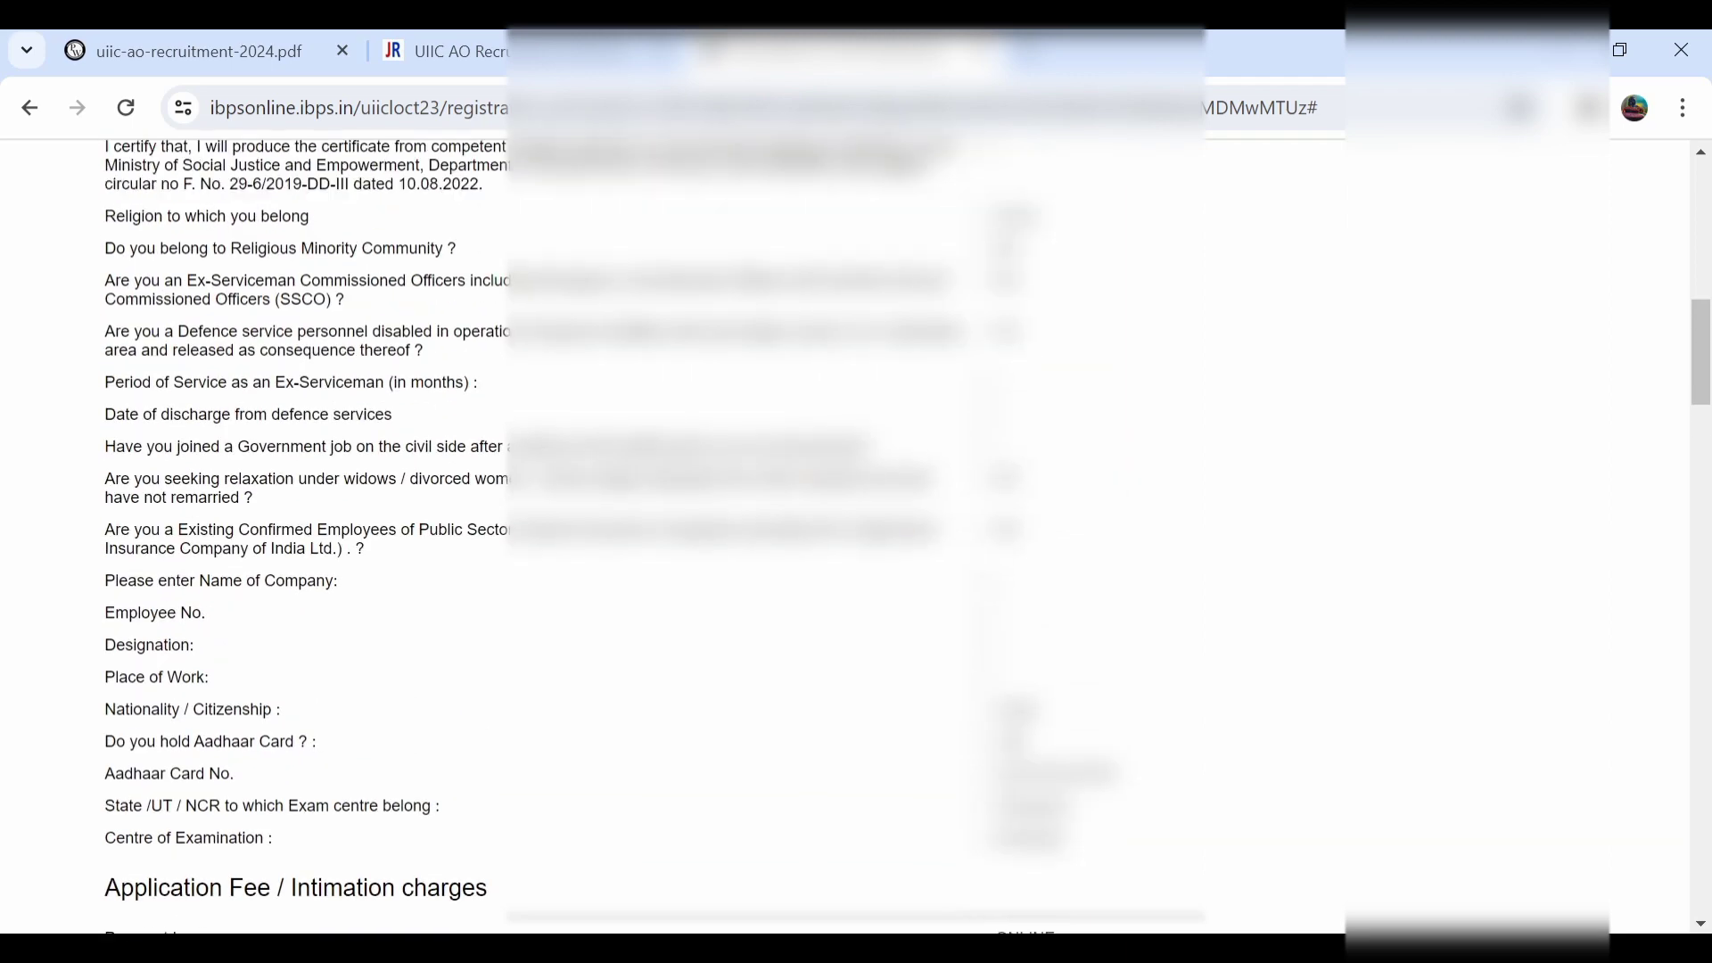
{"action": "scroll", "coordinate": [847, 535], "scroll_direction": "up", "scroll_amount": 5}
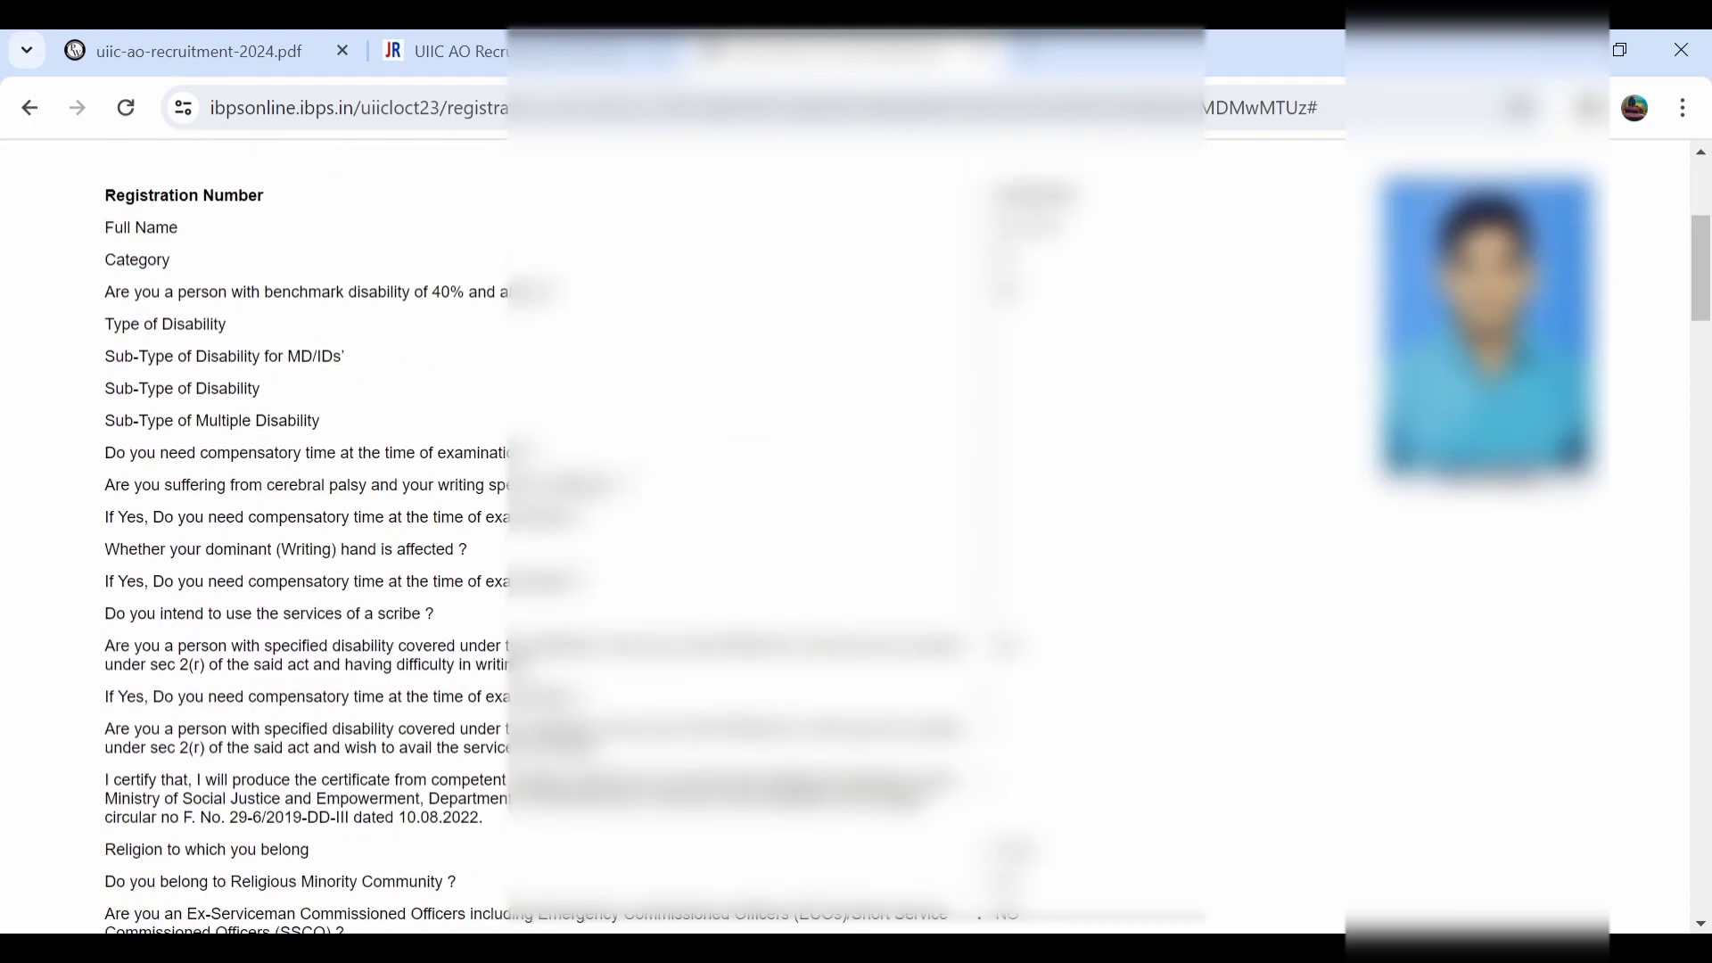
{"action": "scroll", "coordinate": [847, 535], "scroll_direction": "down", "scroll_amount": 10}
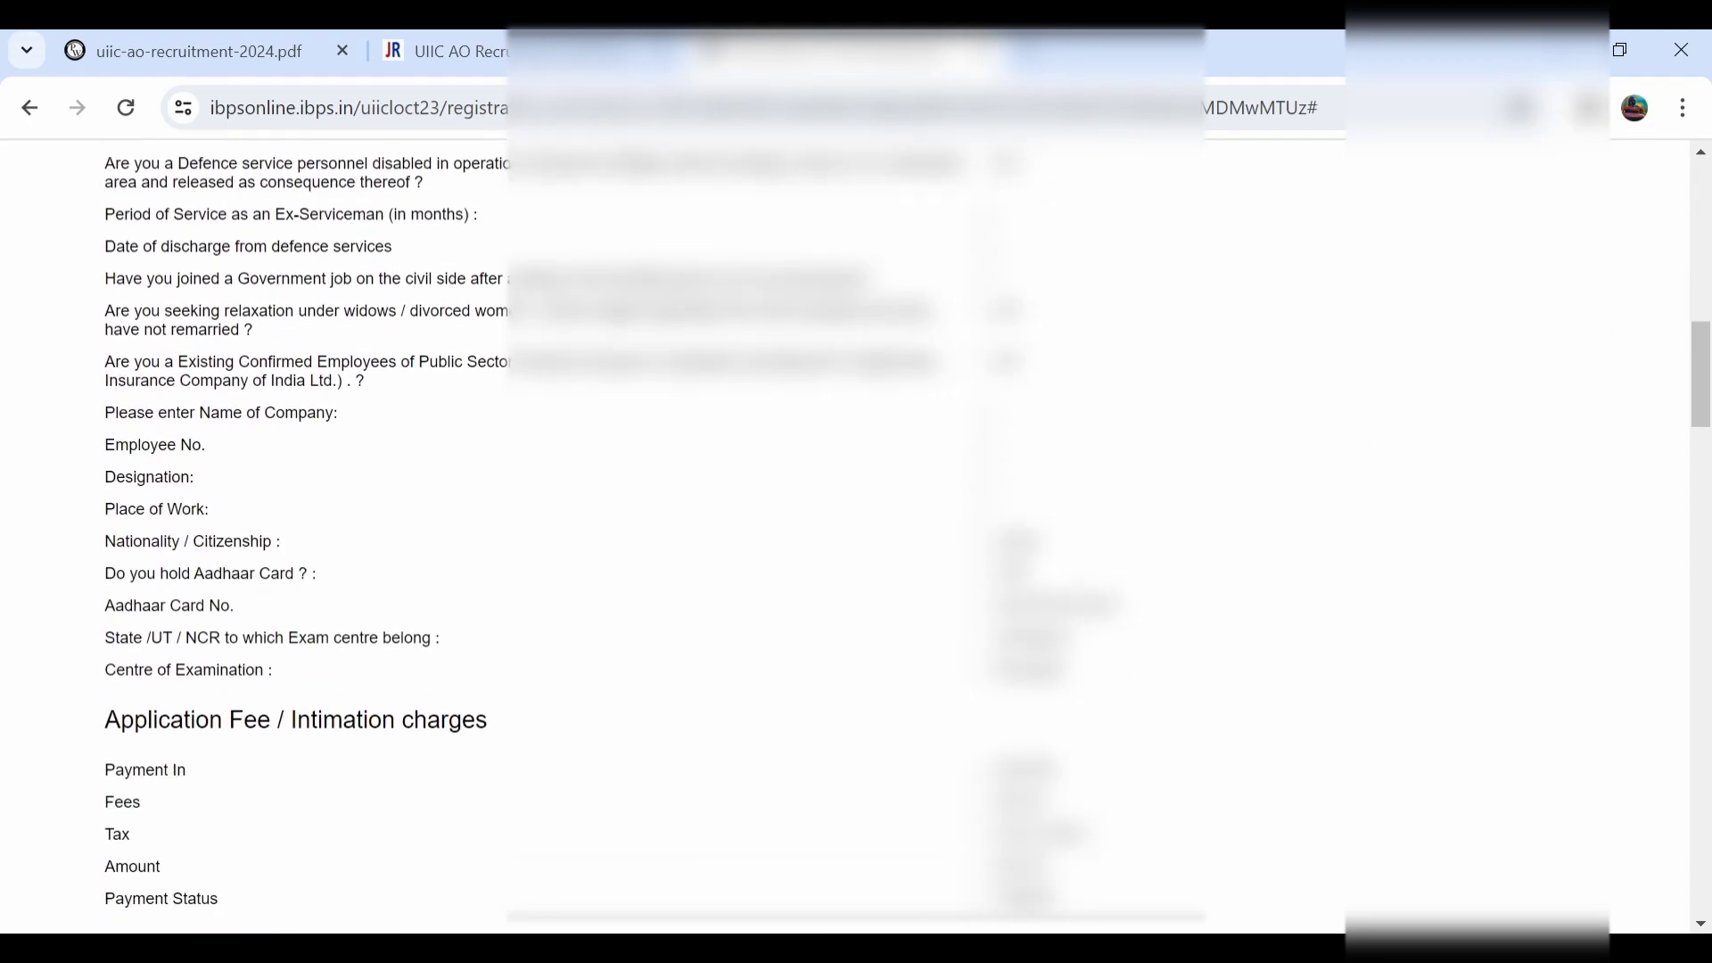
{"action": "scroll", "coordinate": [847, 535], "scroll_direction": "down", "scroll_amount": 2}
{"action": "scroll", "coordinate": [847, 535], "scroll_direction": "up", "scroll_amount": 7}
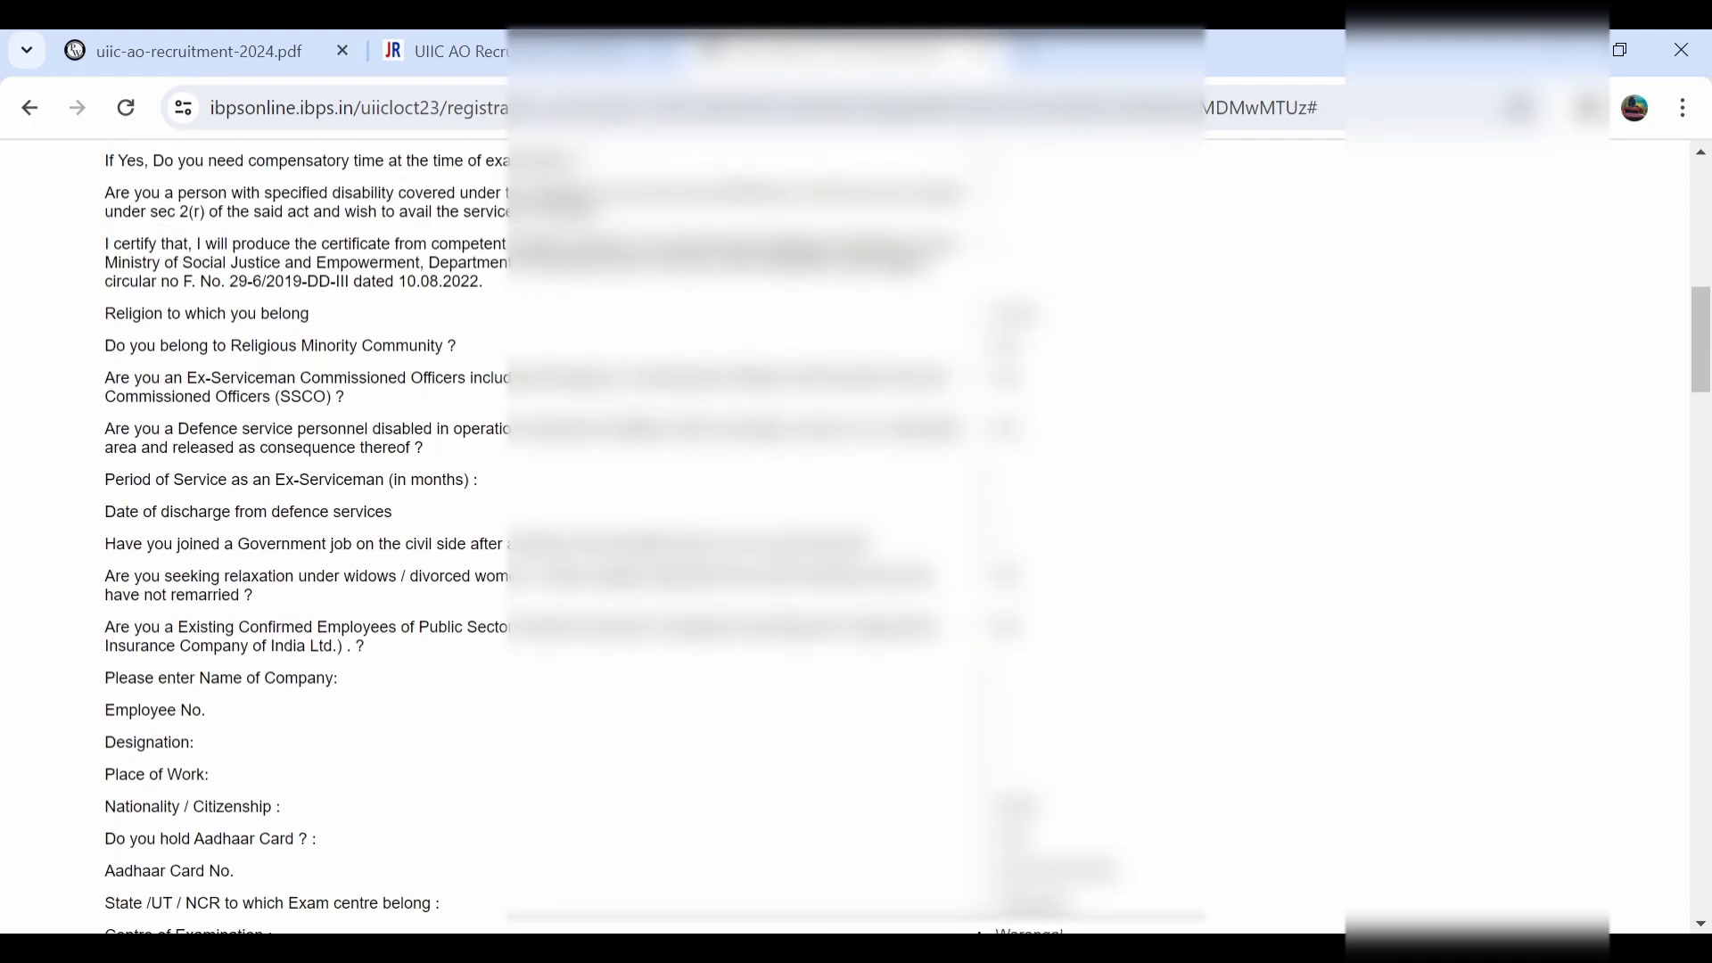
{"action": "scroll", "coordinate": [847, 535], "scroll_direction": "up", "scroll_amount": 9}
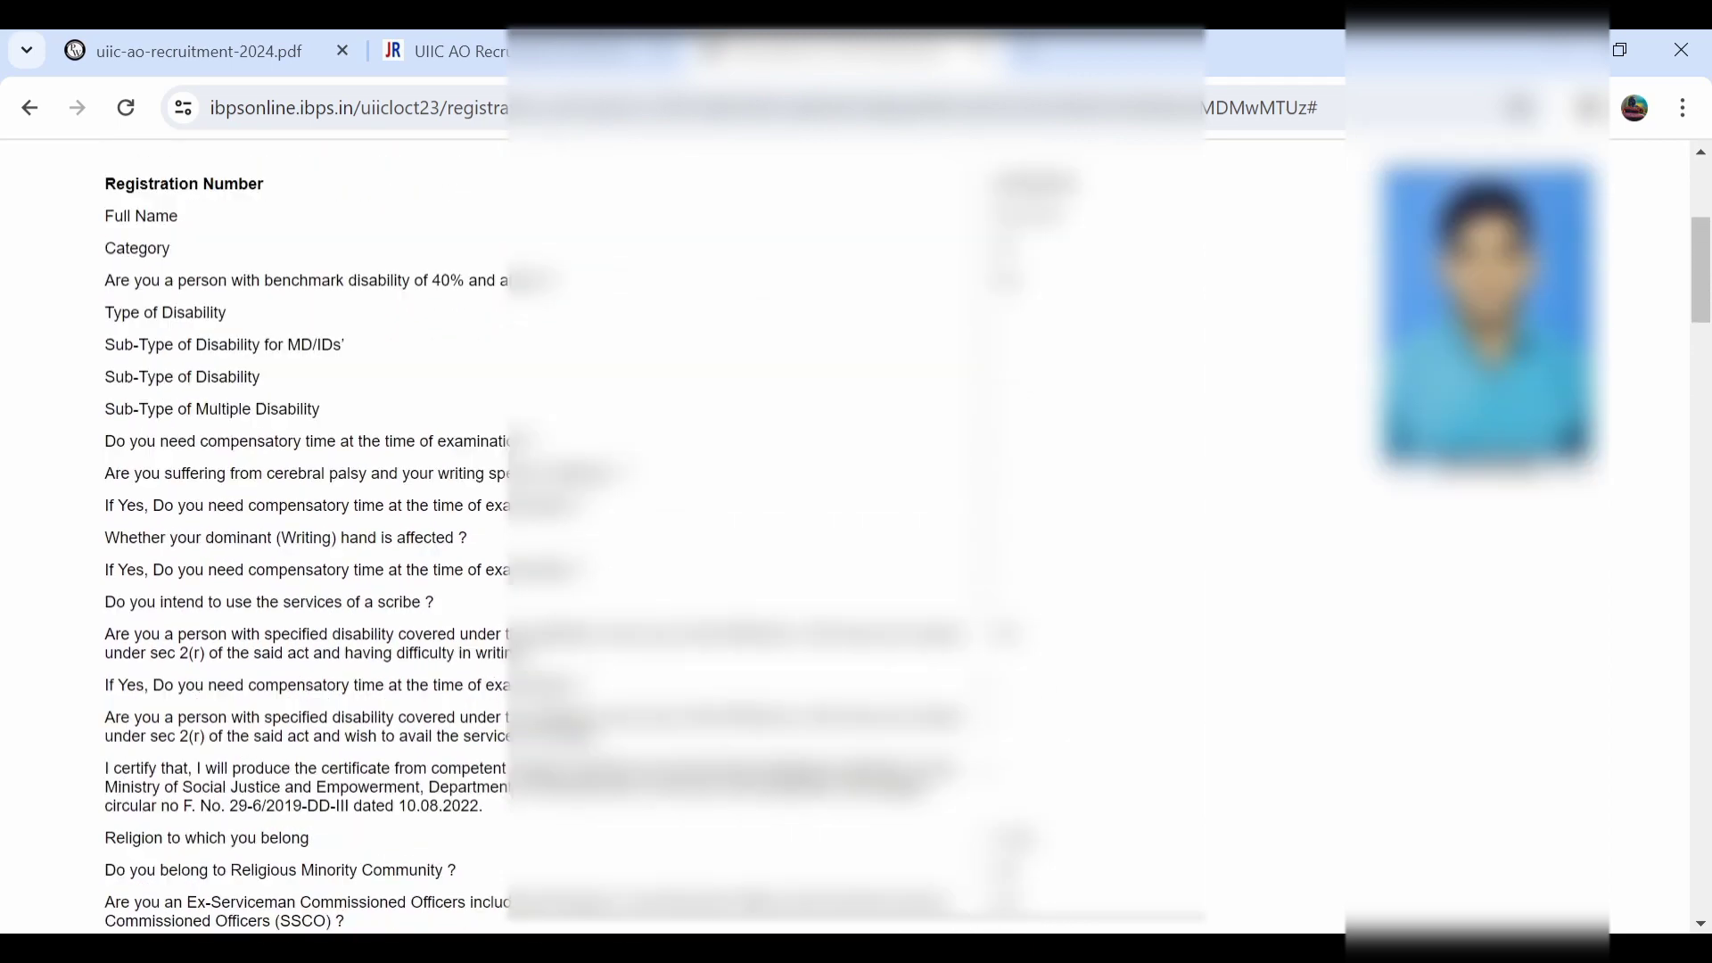
{"action": "scroll", "coordinate": [847, 535], "scroll_direction": "down", "scroll_amount": 6}
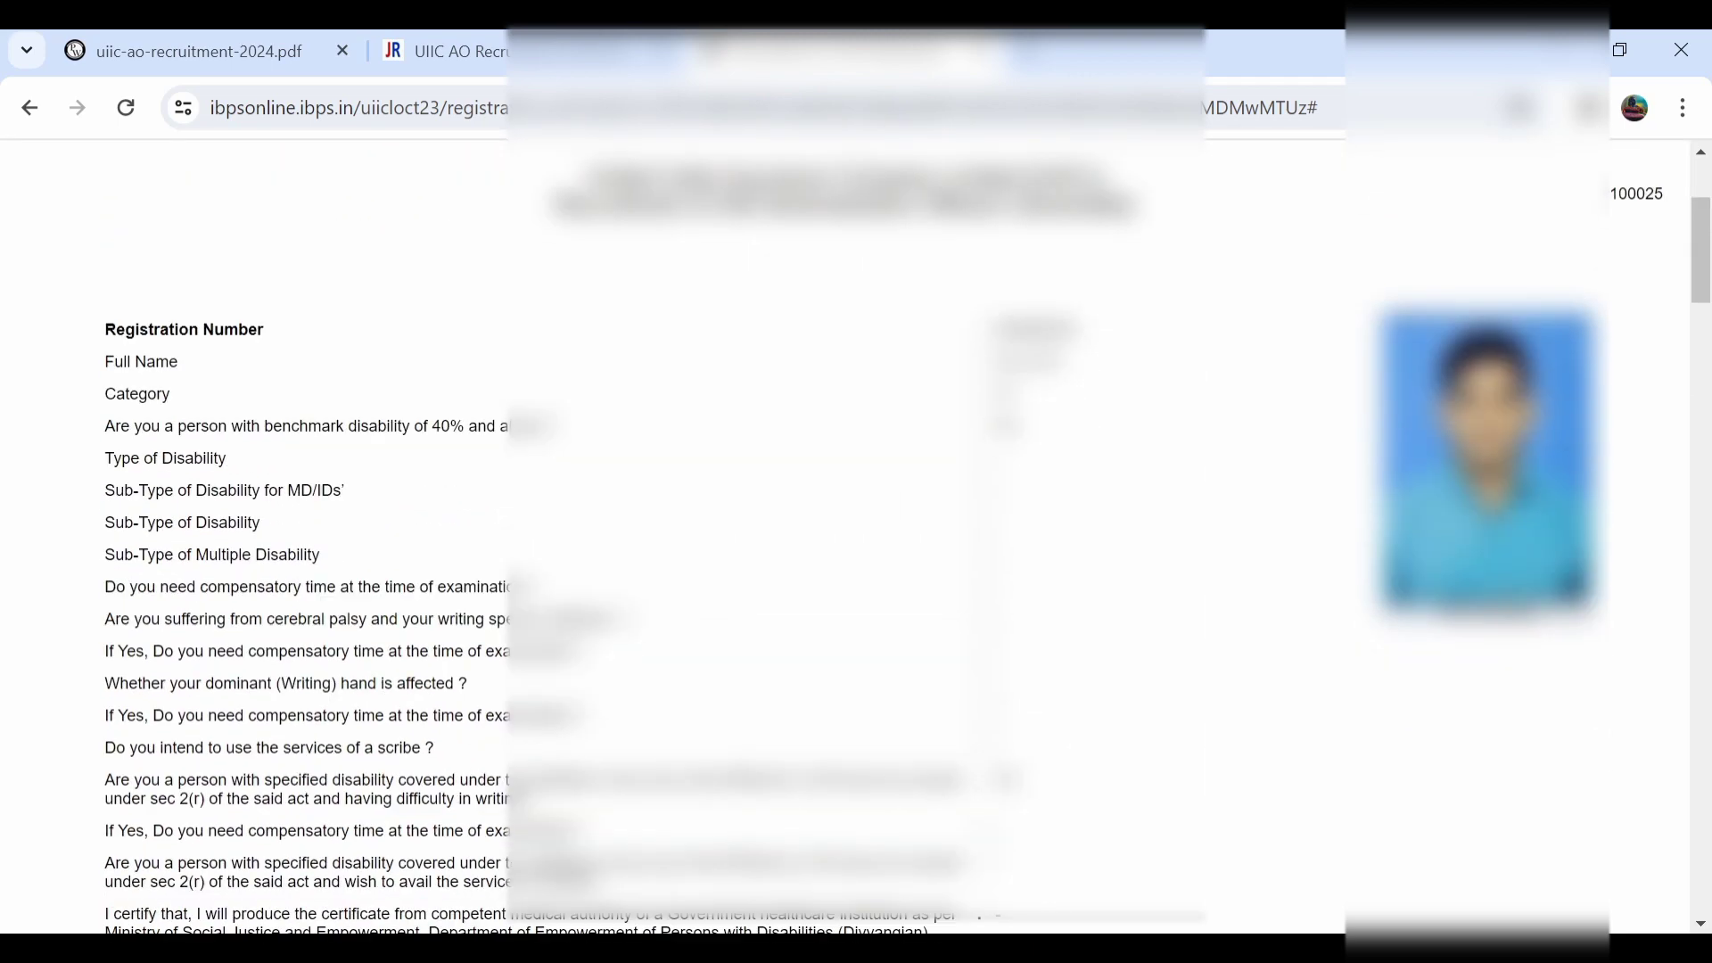